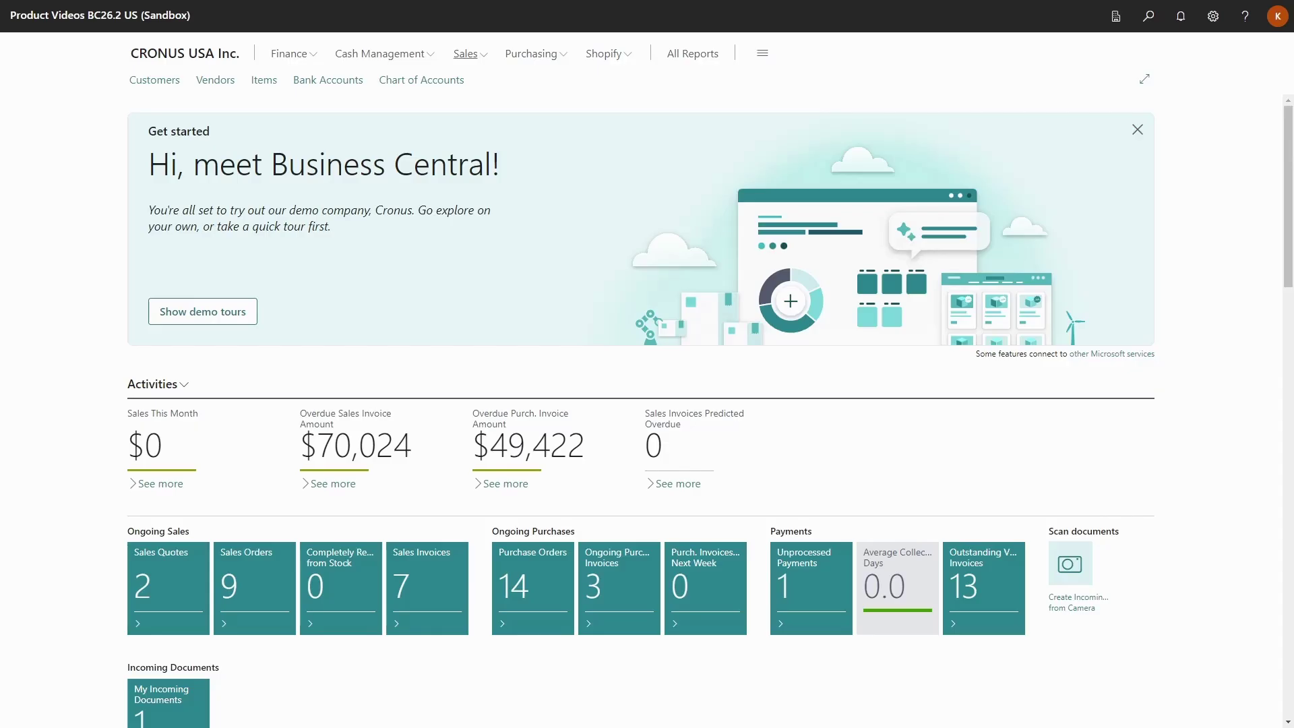
Review the lines of the posted sales invoice for School of Fine Art due 1/31/2025, and return to the invoice list
click(465, 57)
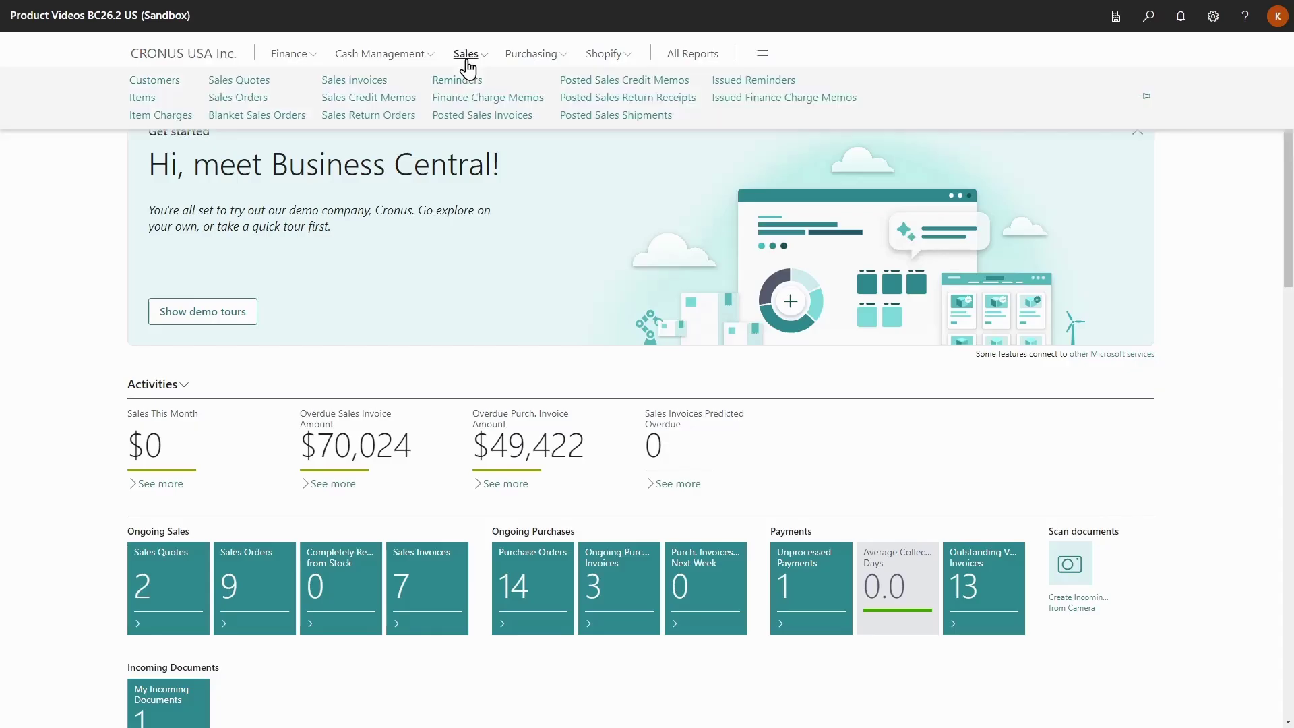
click(475, 116)
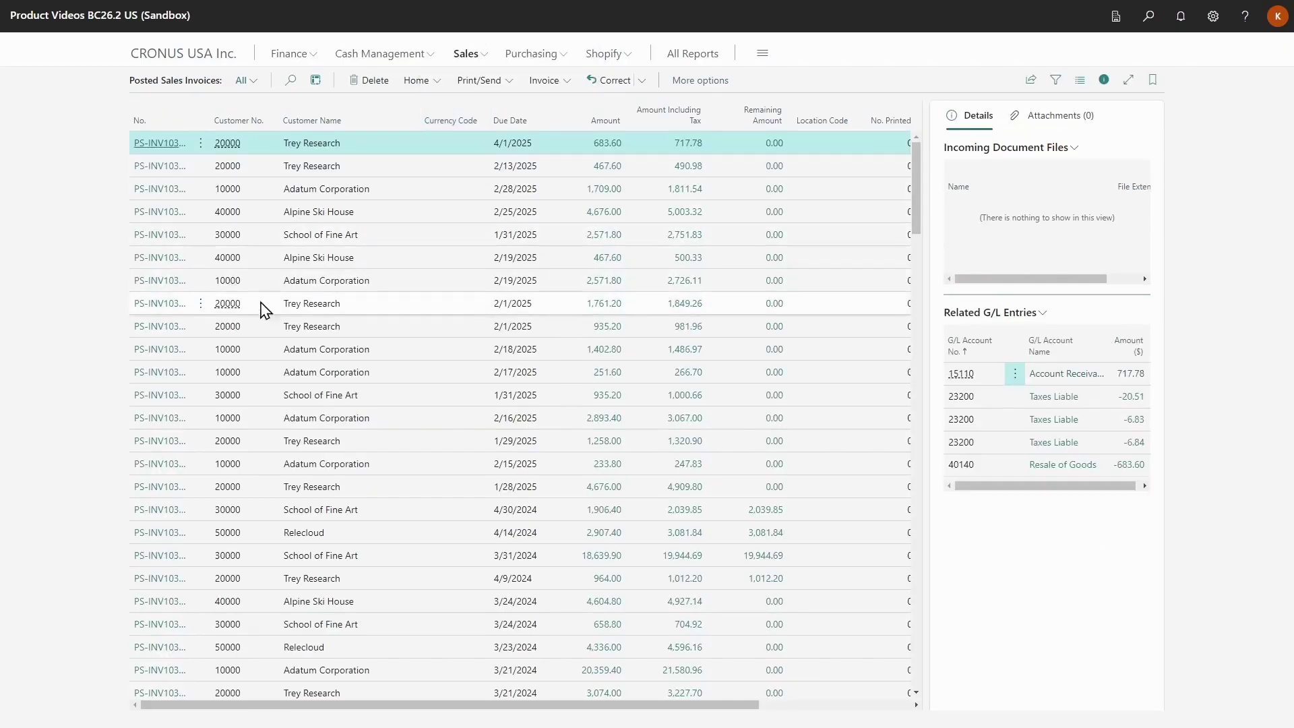
click(158, 403)
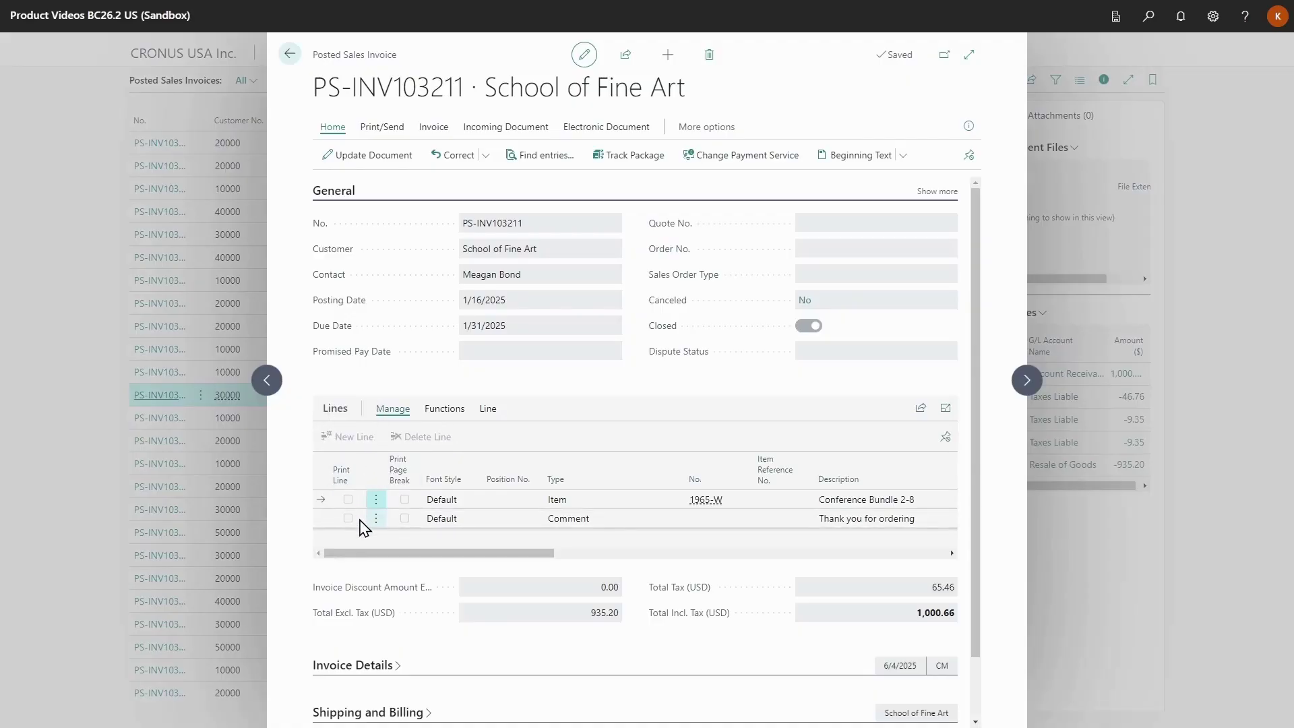
click(296, 57)
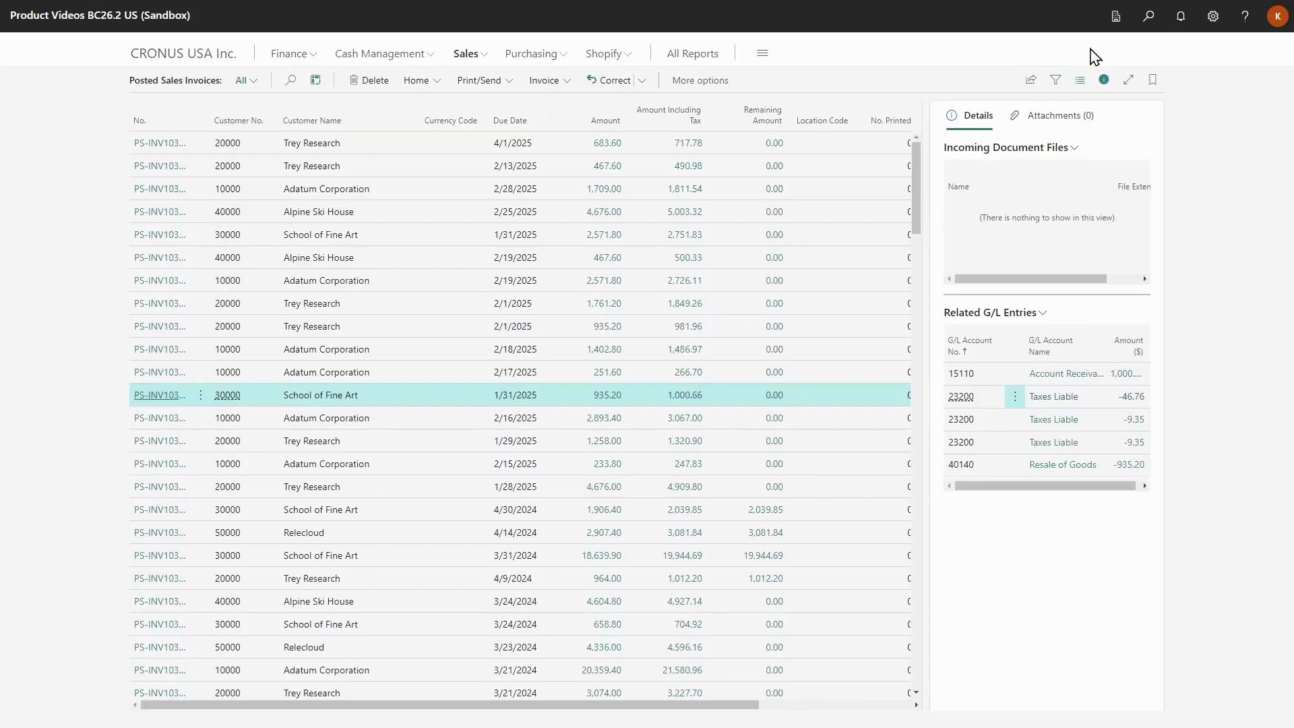
Find Assisted Setup and start the guided setup for initializing the KUMAVISION base app
click(1148, 17)
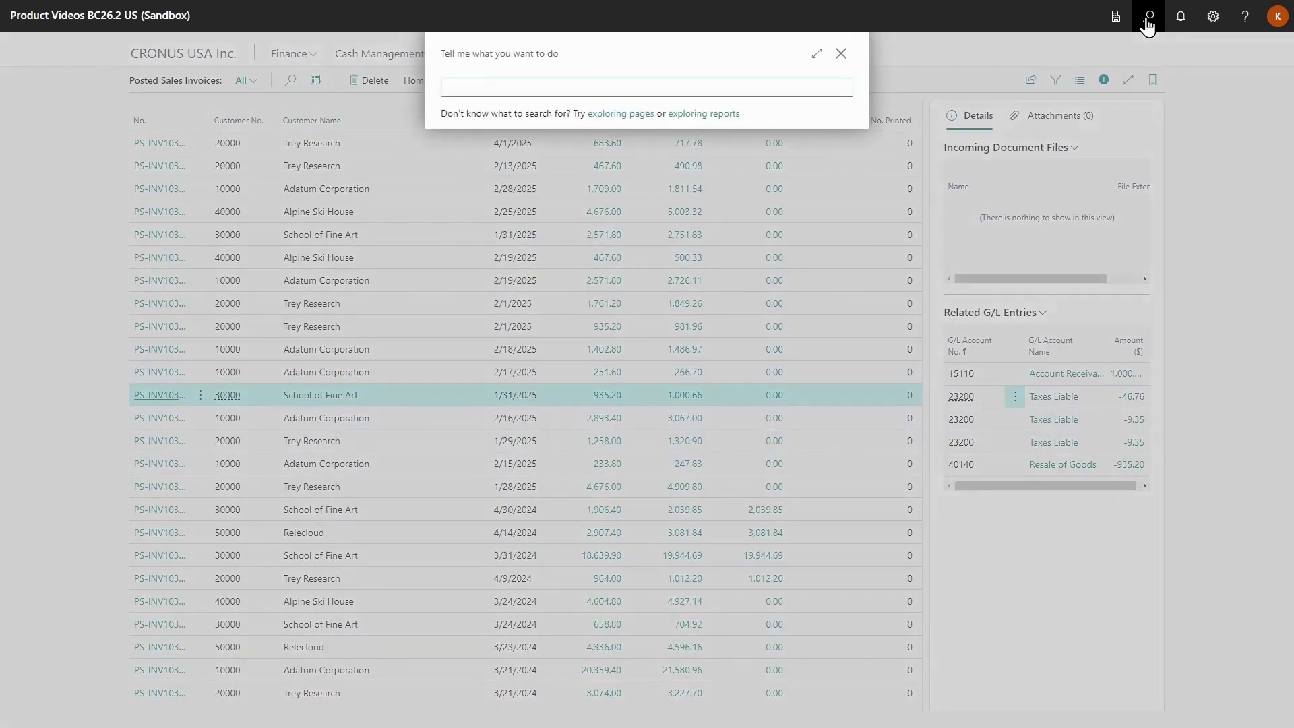
text(assis)
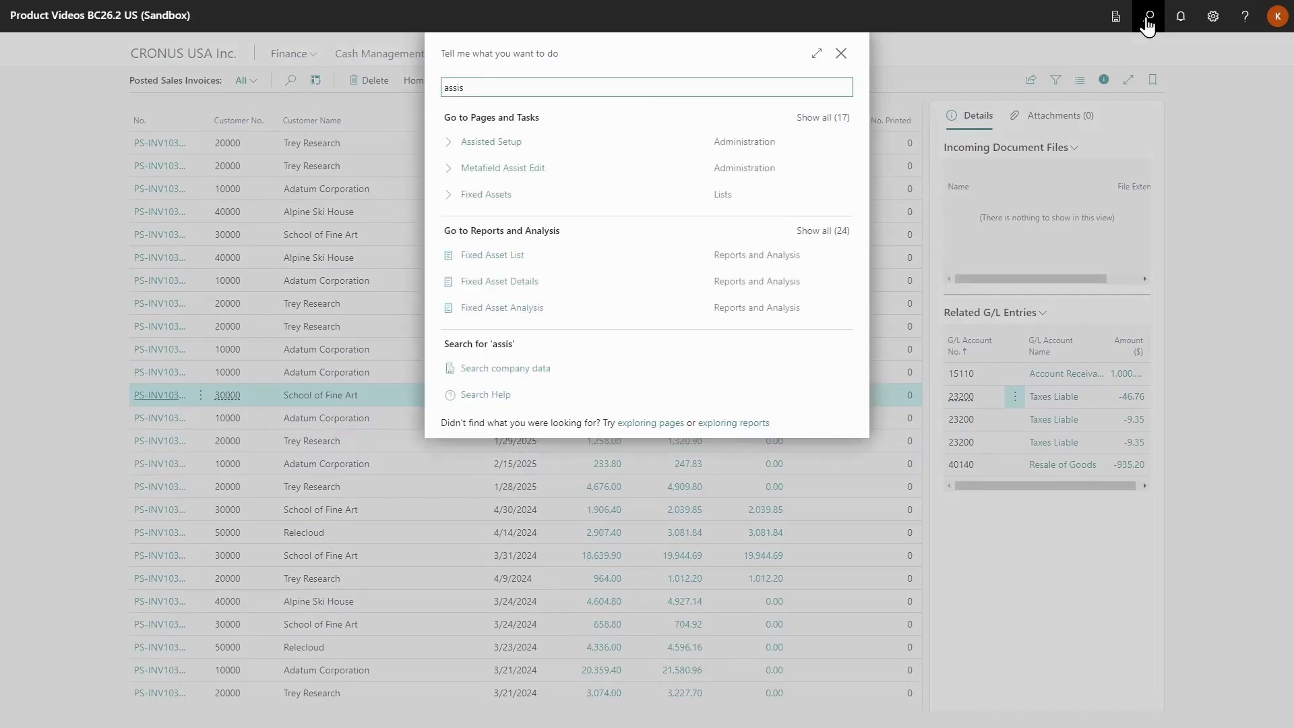
click(493, 151)
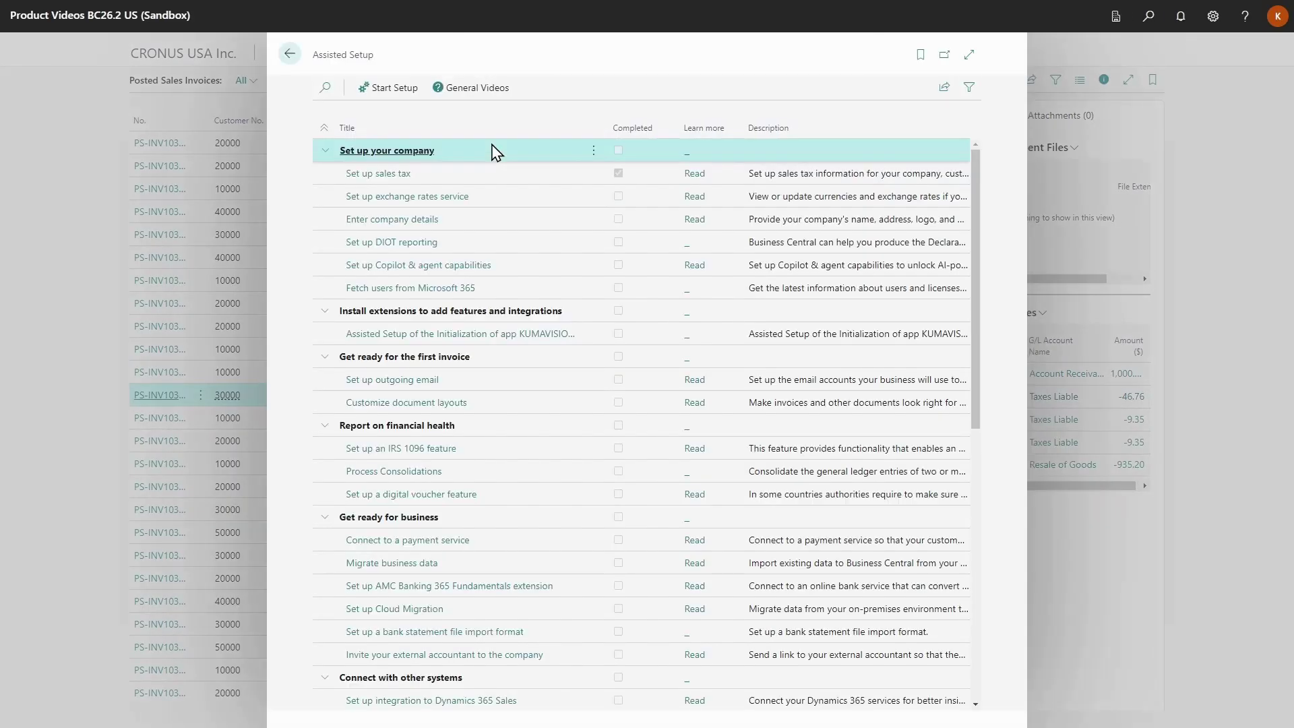
click(555, 340)
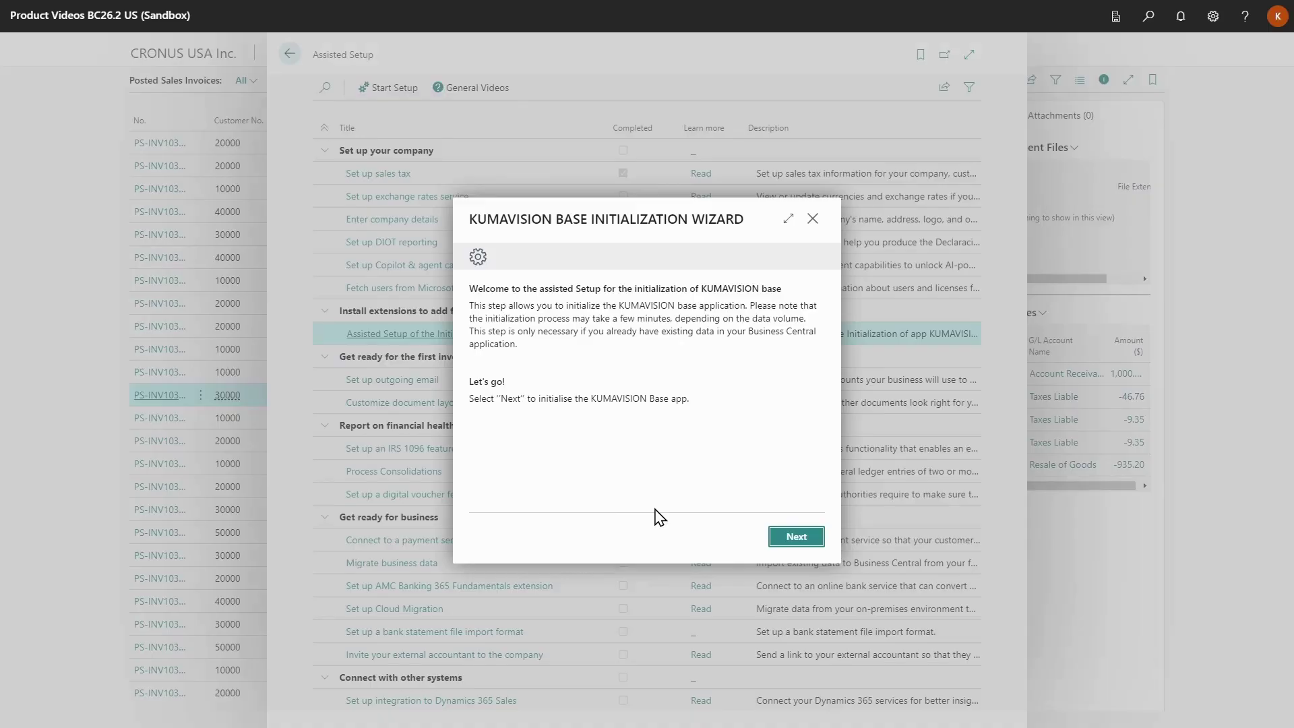
Initialize the KUMAVISION base app in the wizard and finish it
click(796, 537)
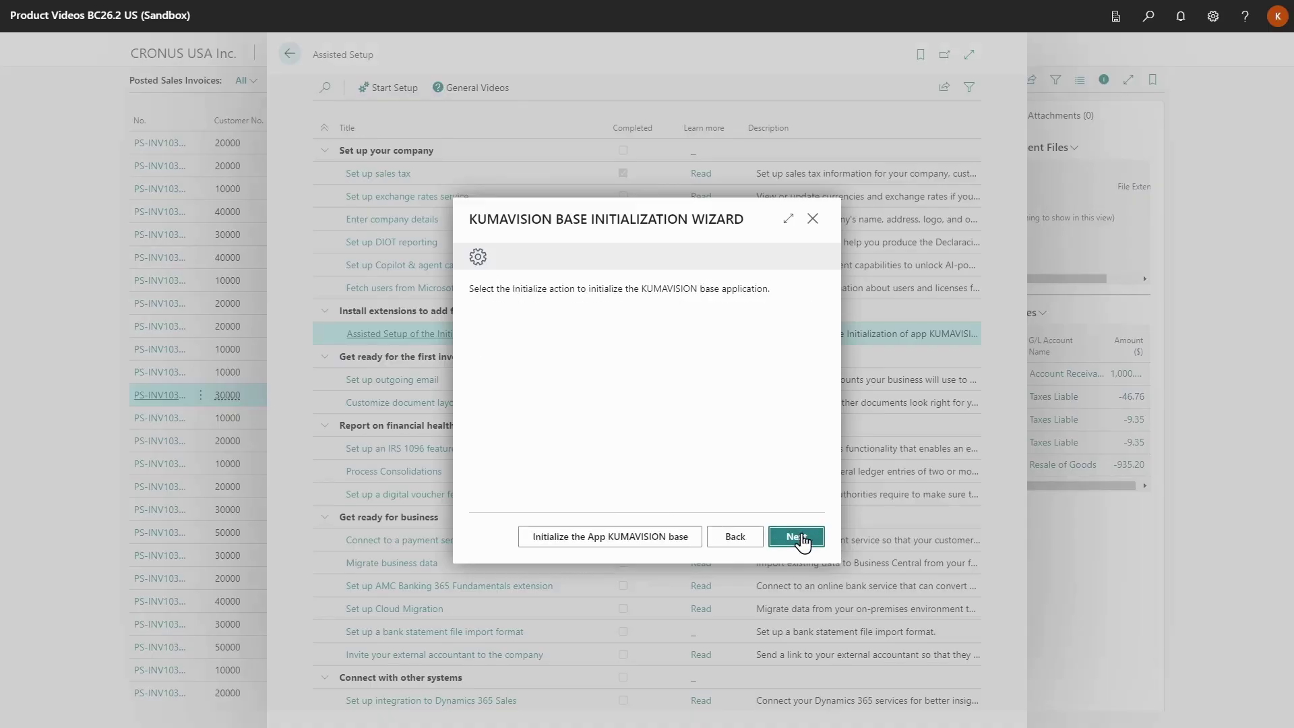
click(658, 542)
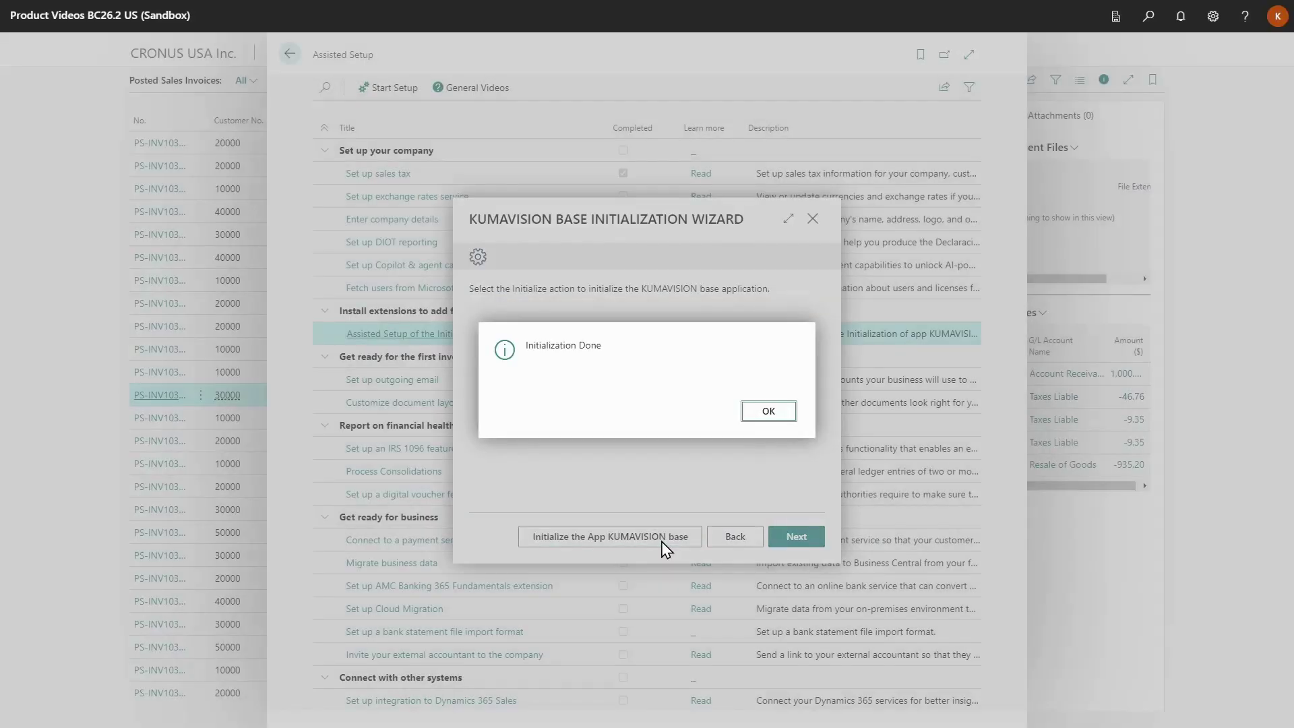
click(766, 413)
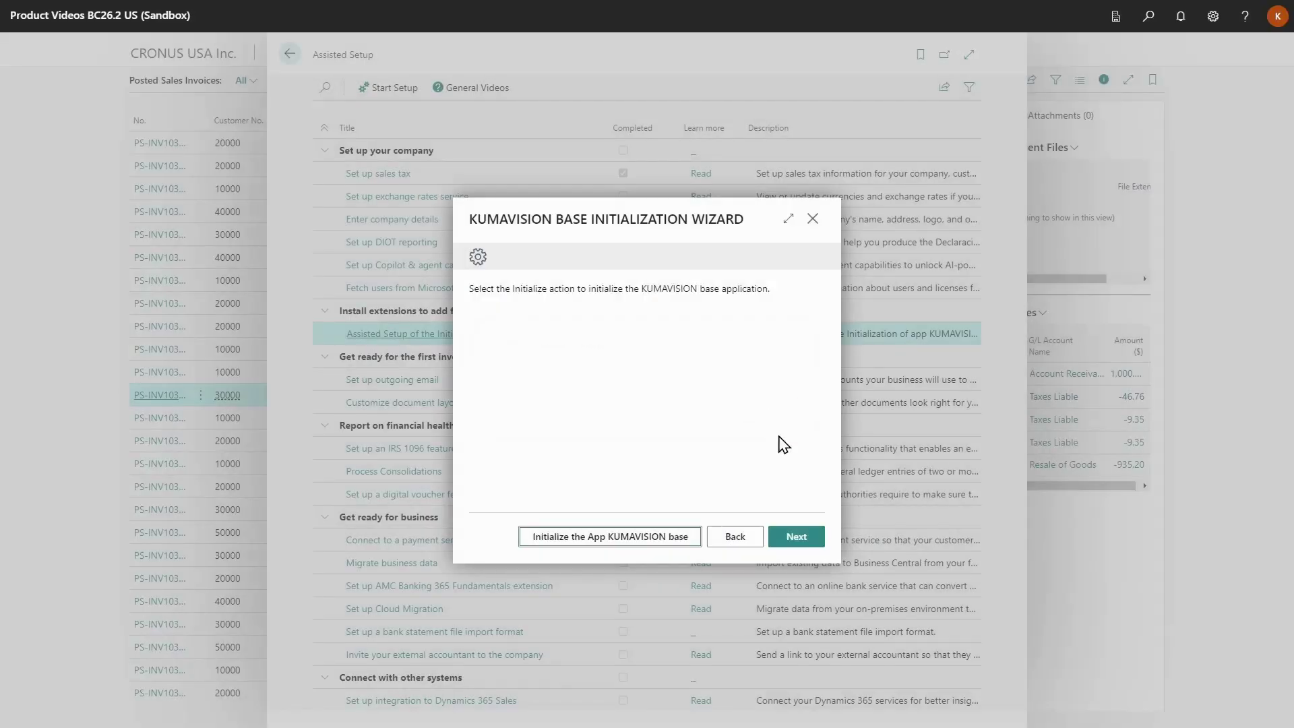
click(808, 538)
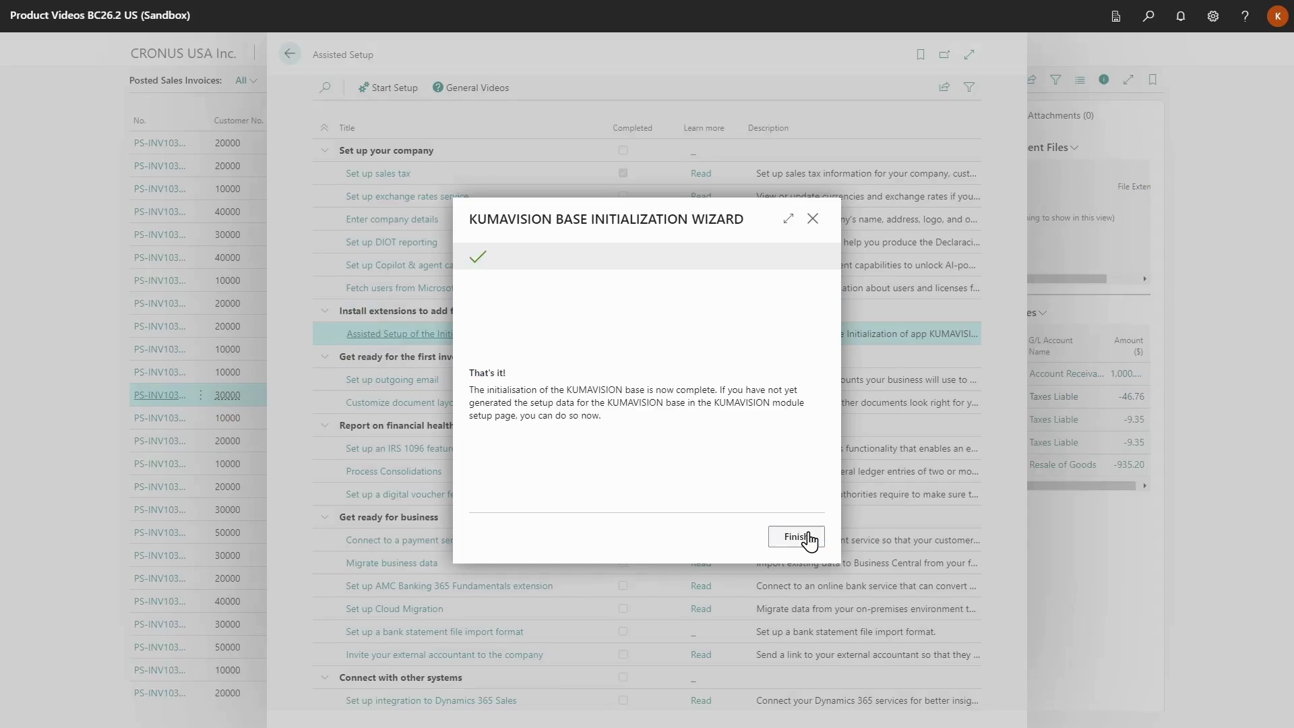
click(808, 539)
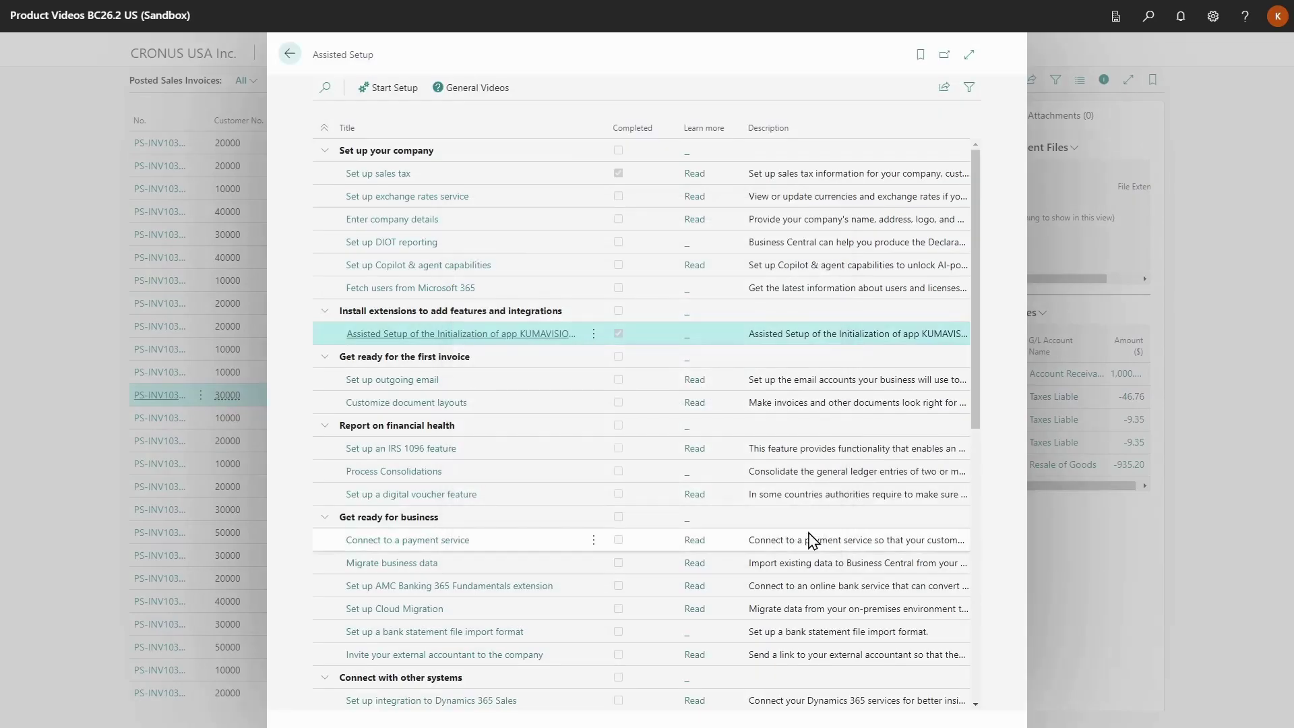
Leave Assisted Setup and reopen the posted sales invoice for School of Fine Art due 1/31/2025
click(289, 53)
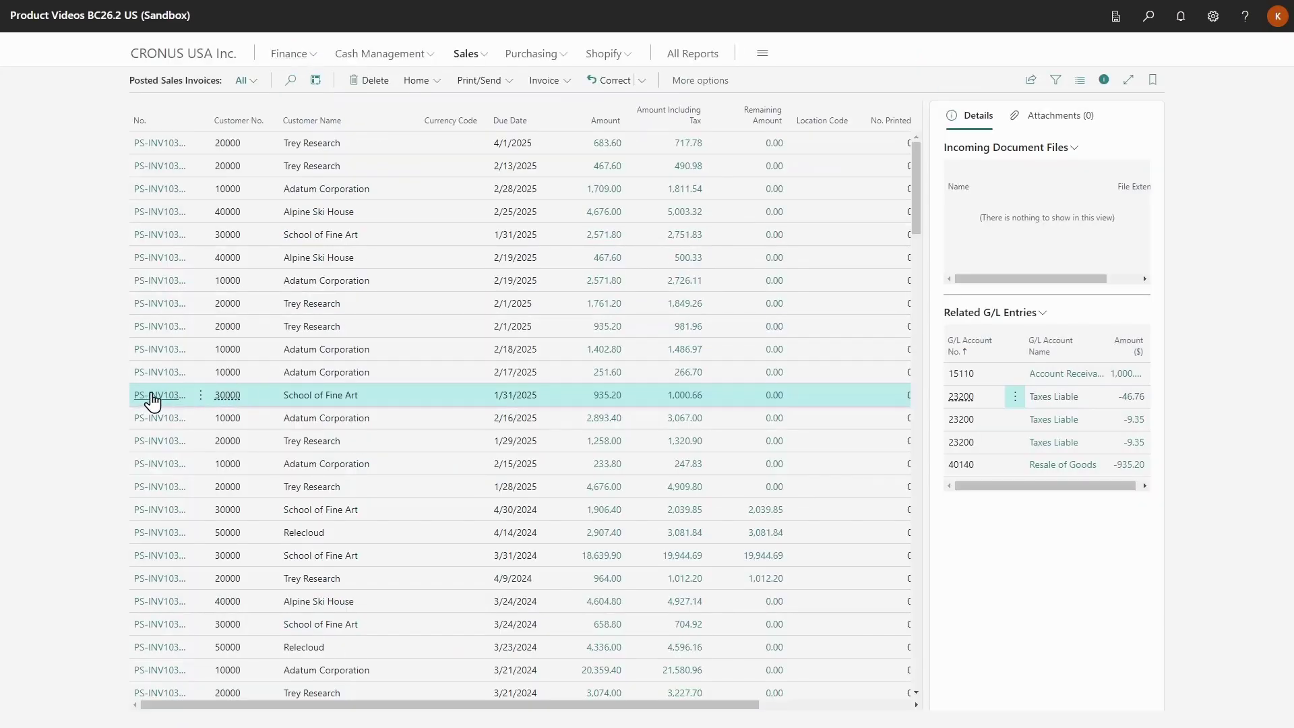
click(152, 399)
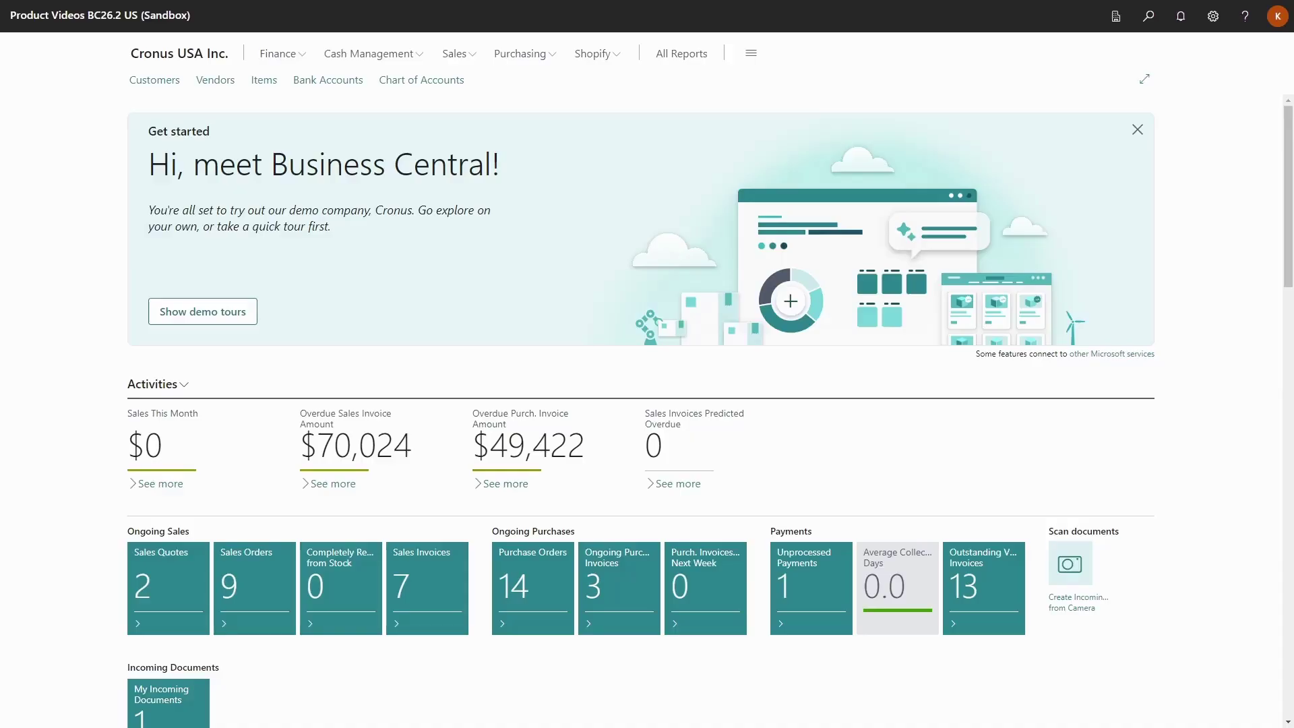
Try to create a new sales order for customer Trey Research, and discard the unsaved order
click(455, 53)
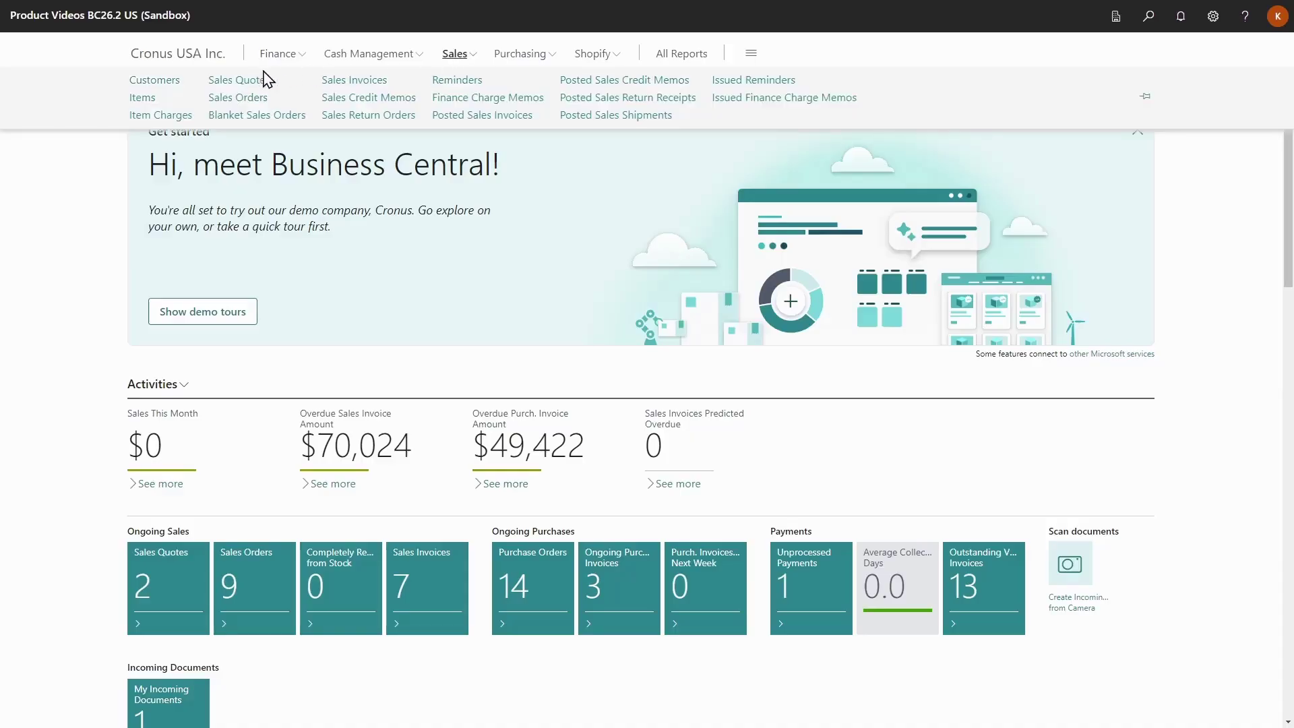
click(250, 101)
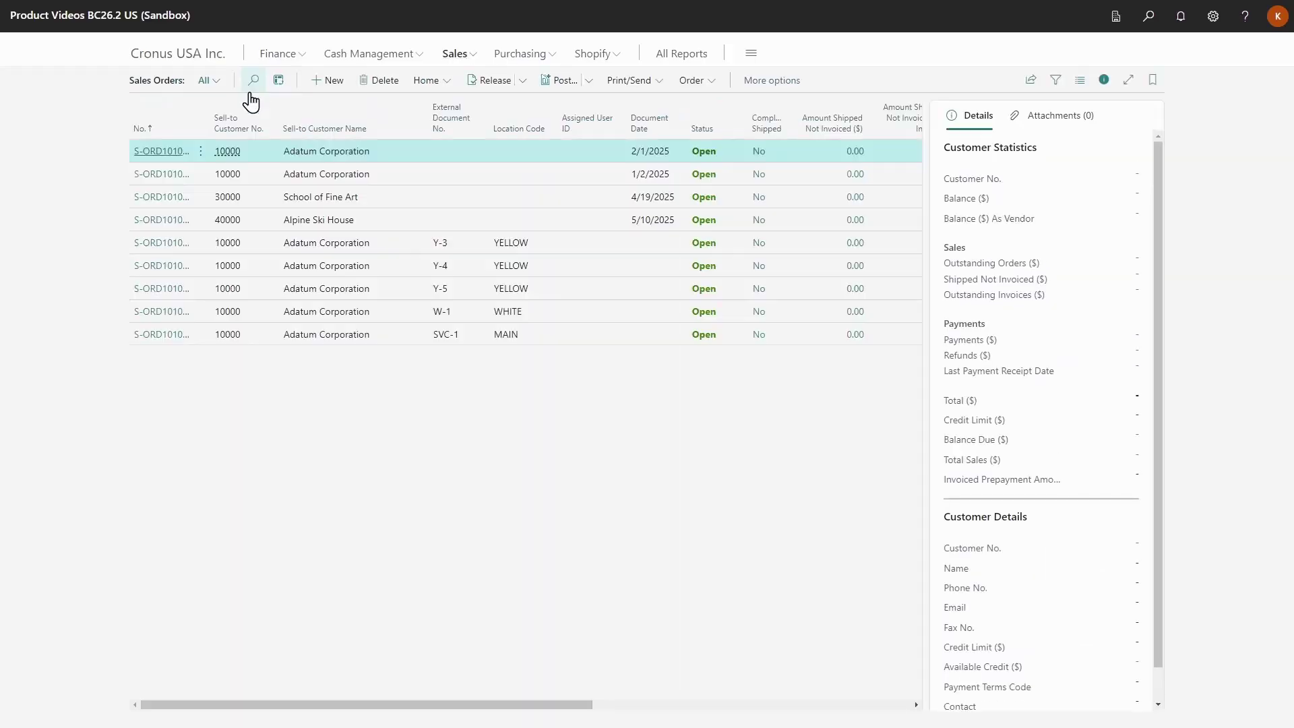
click(328, 82)
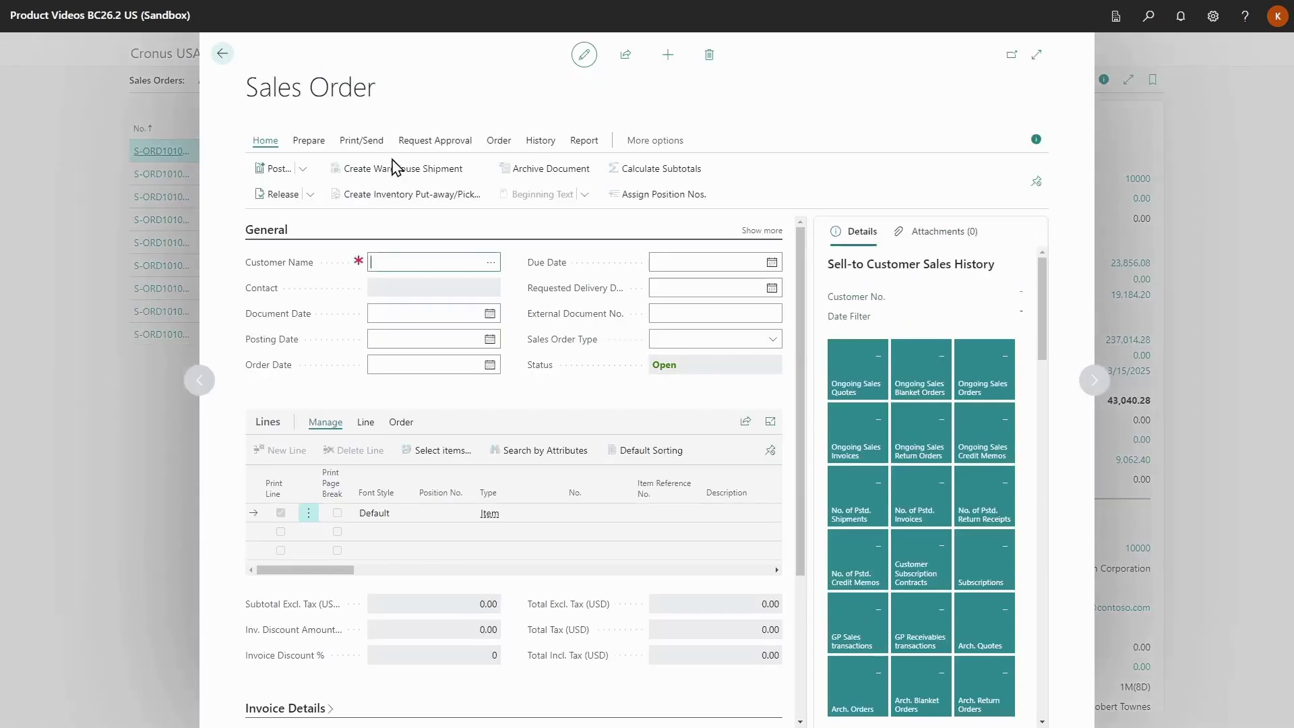
click(493, 283)
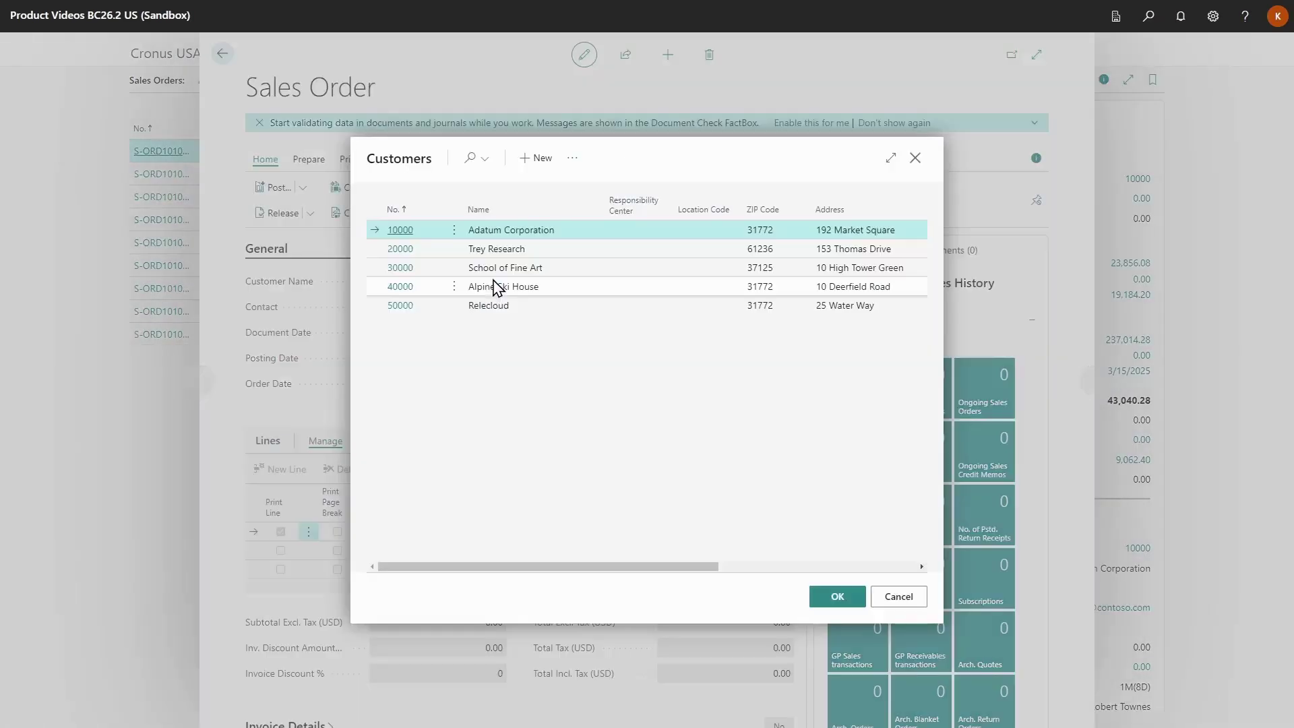
click(540, 249)
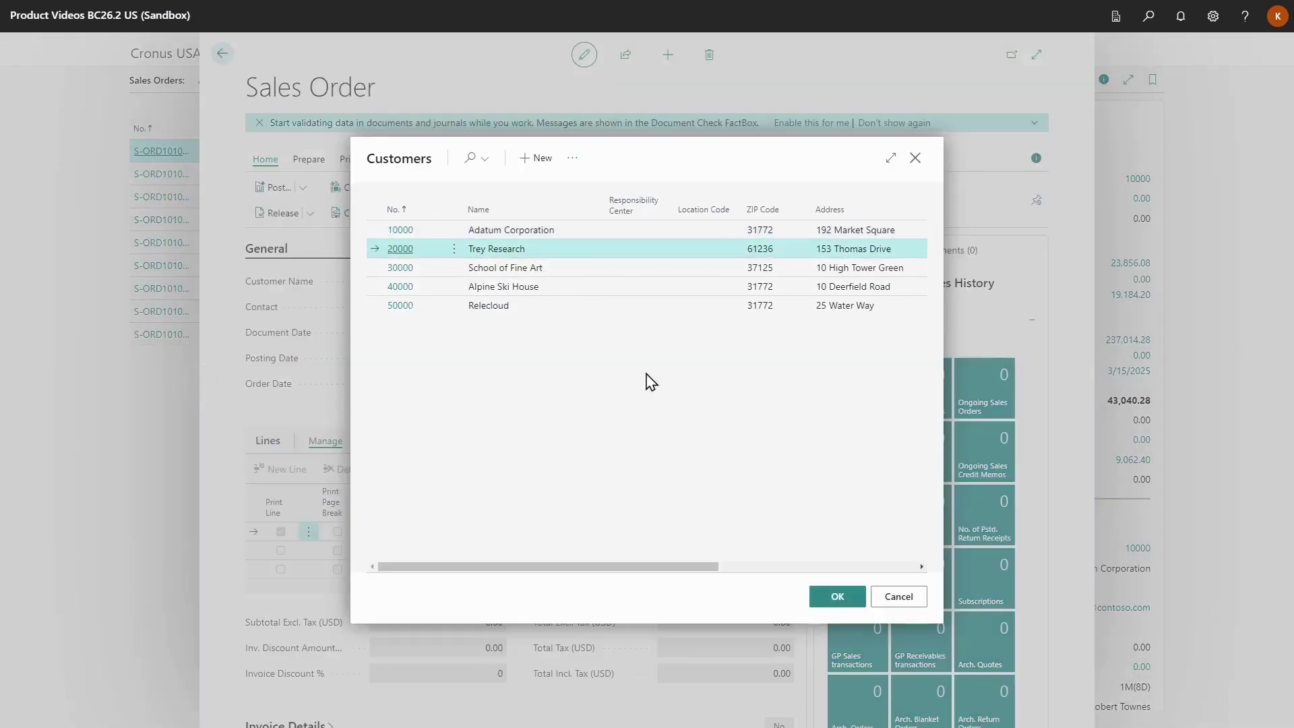
click(835, 596)
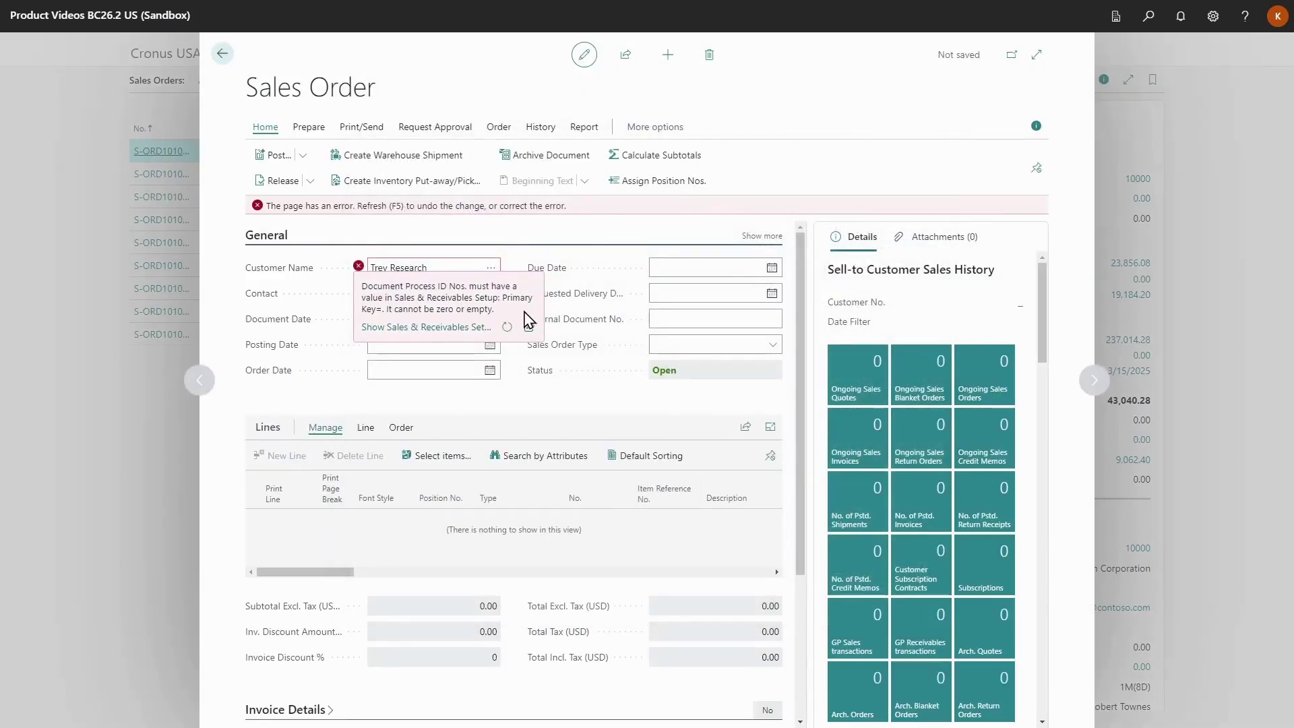
click(221, 54)
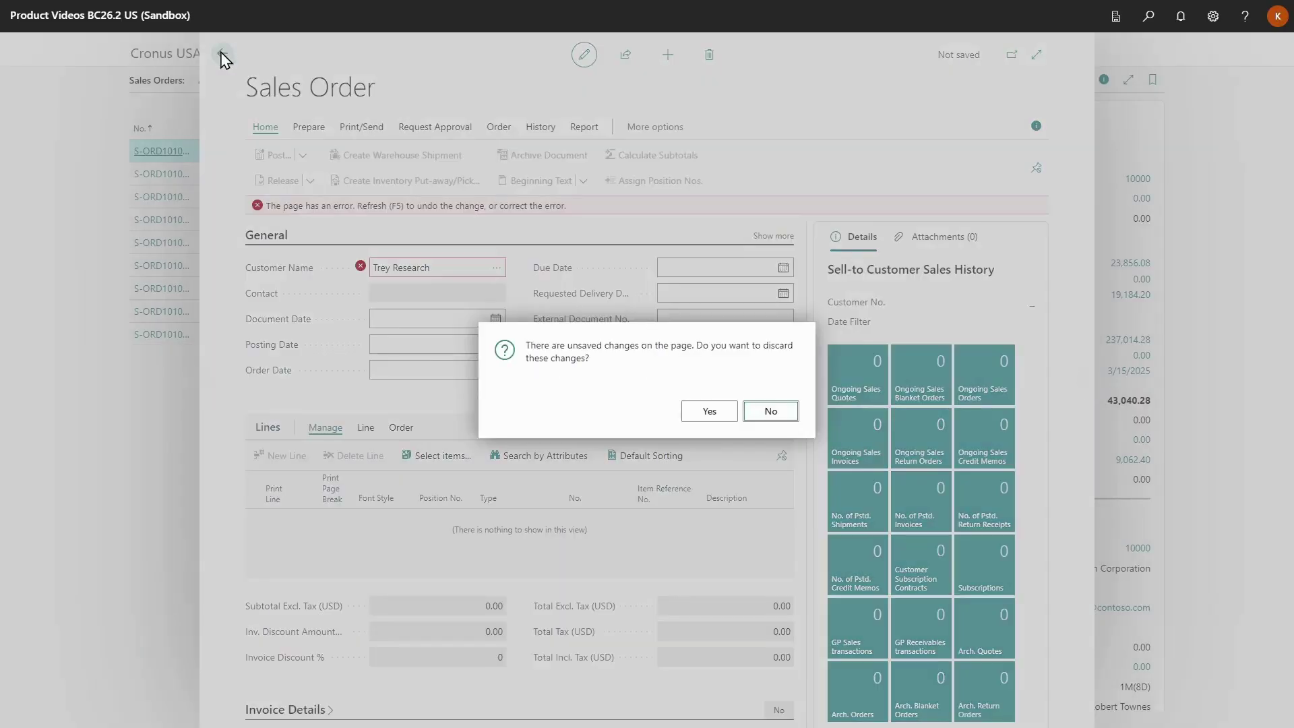
click(709, 412)
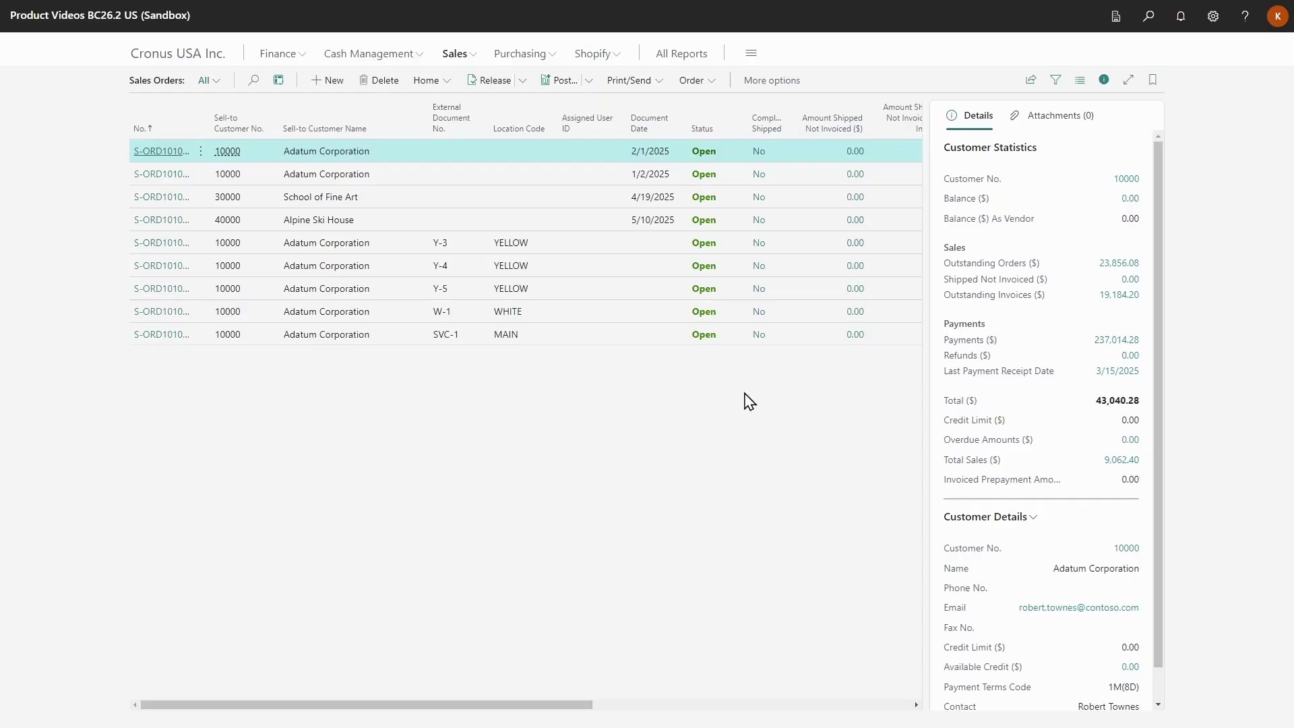
Search for "modul setup" and open the KUMAVISION Module Setup page
click(1148, 17)
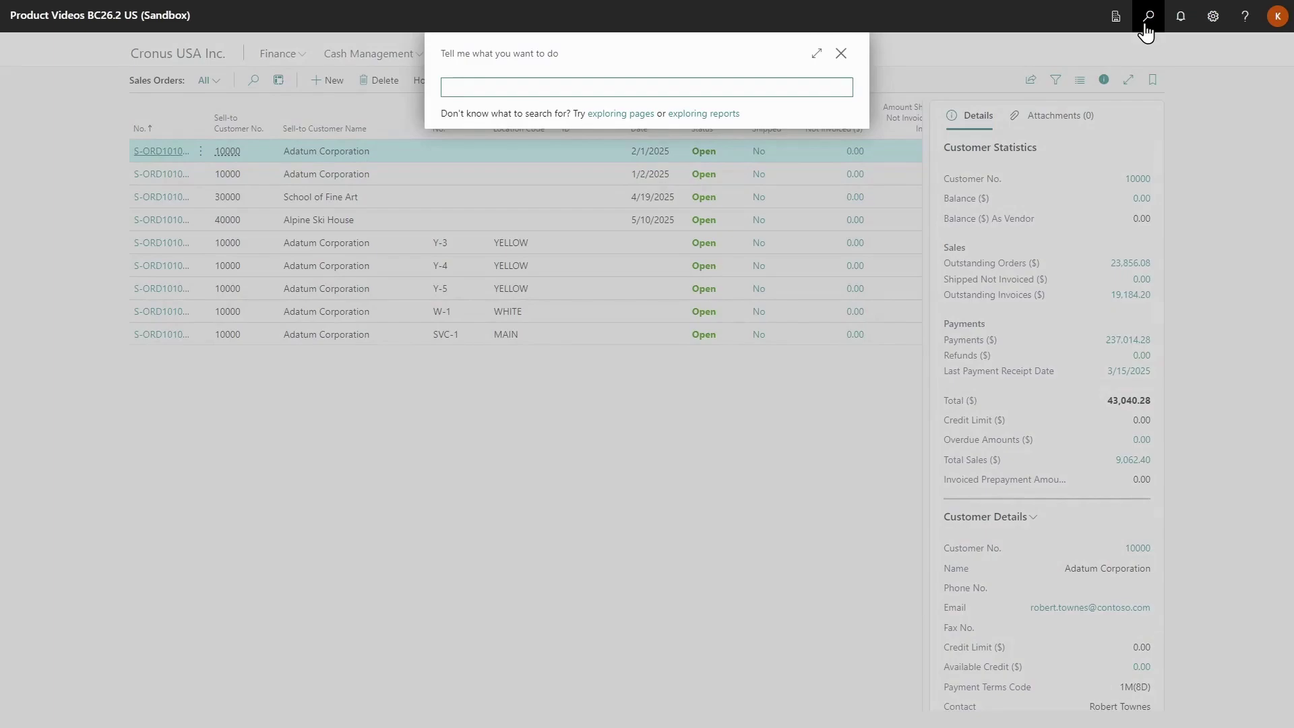
text(modul set)
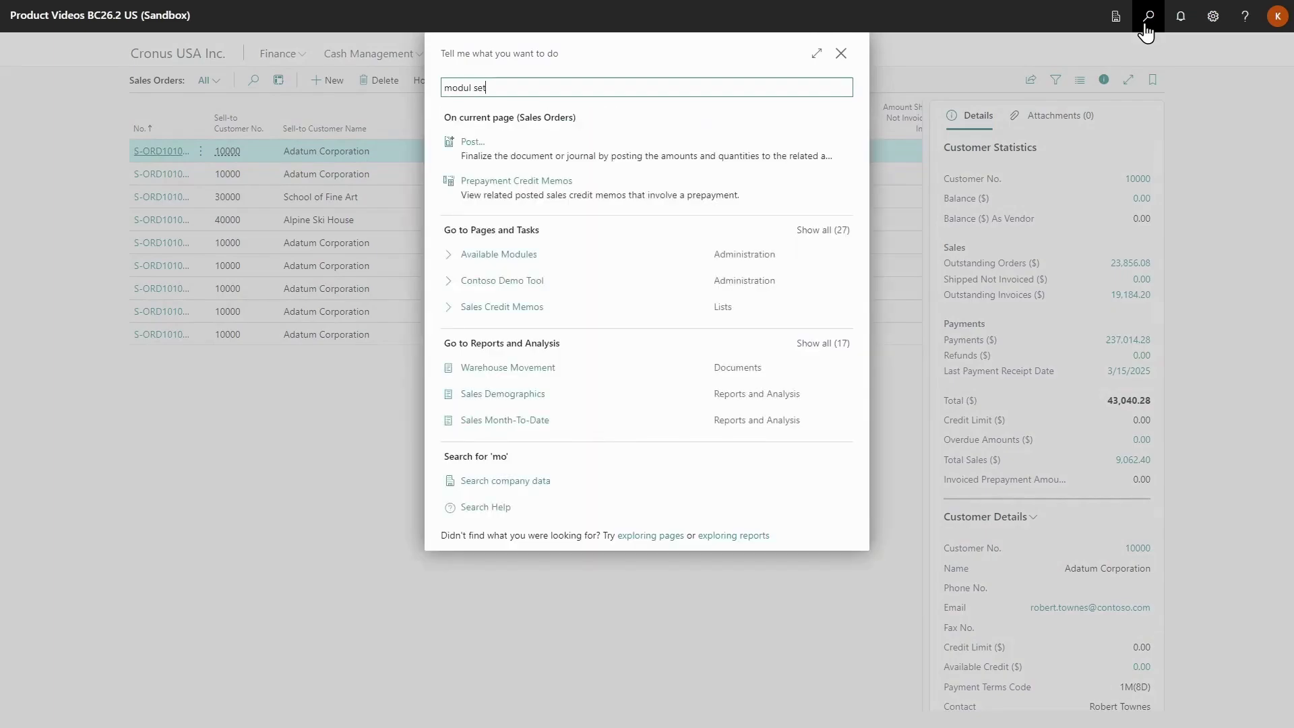
text(up)
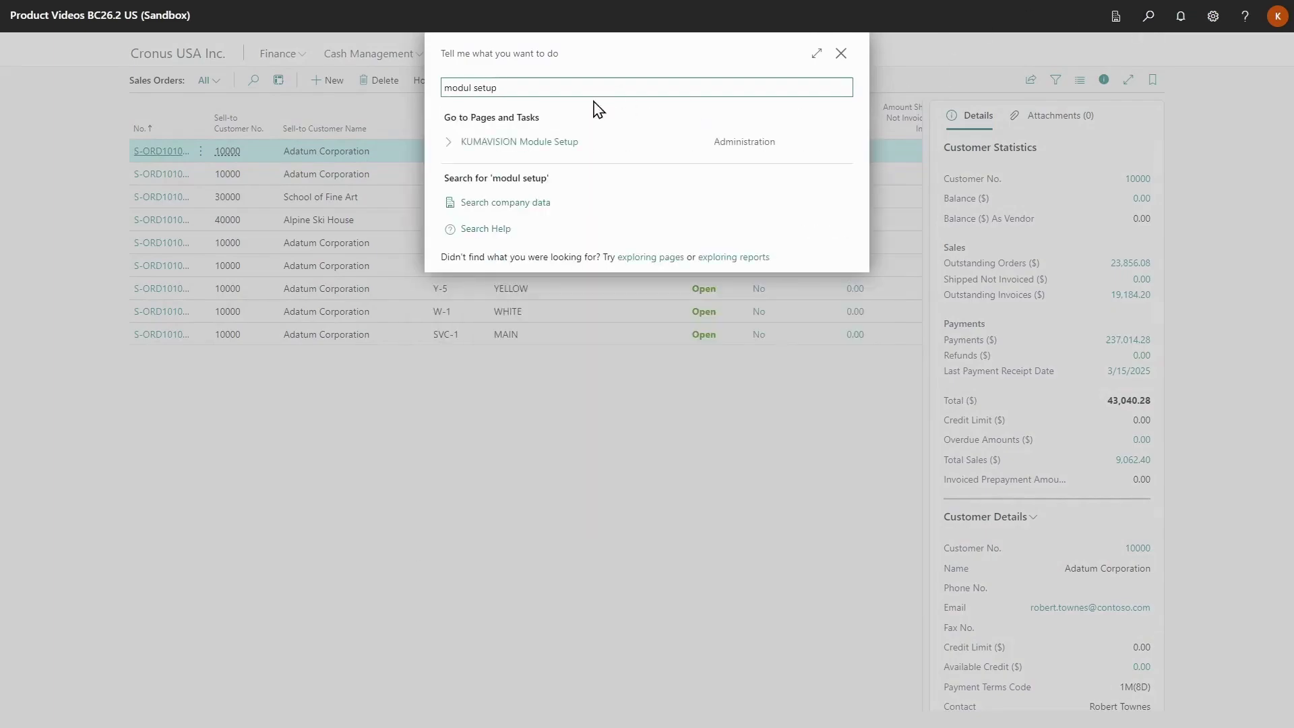
click(565, 142)
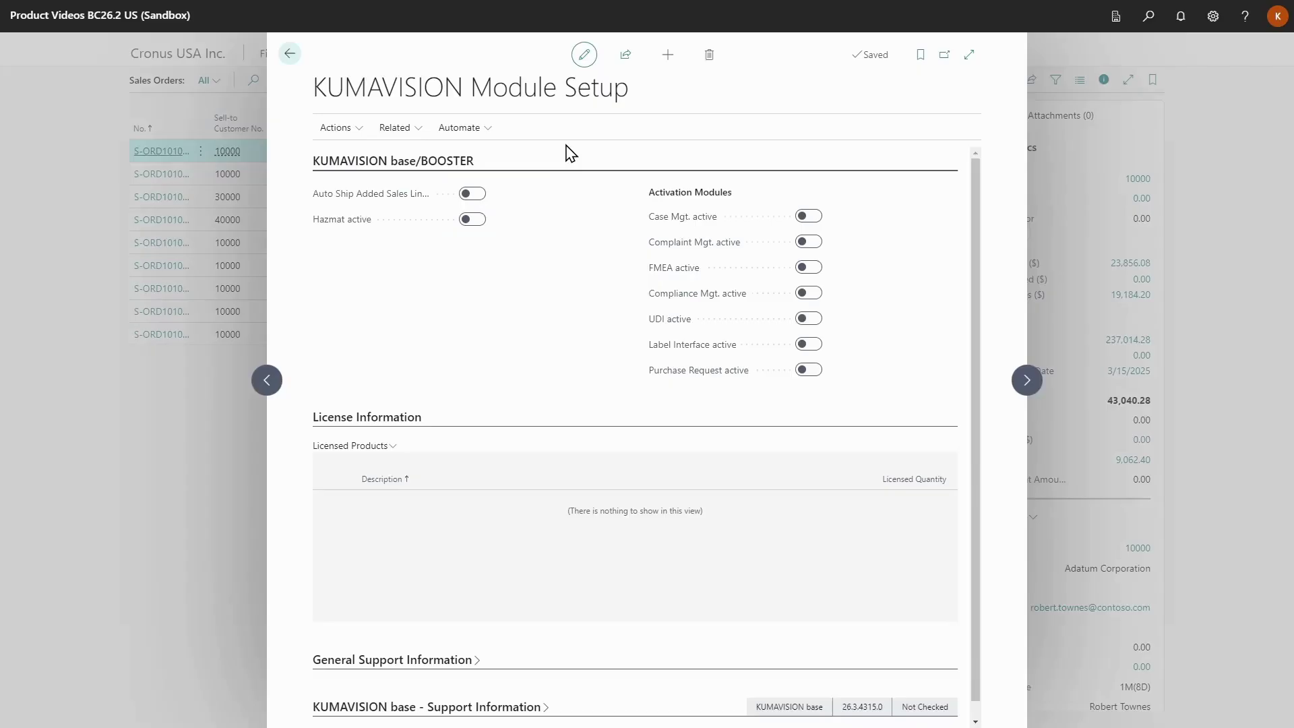
Create the setup data for KUMAVISION base from the related Setup and Demo Data page, and return to the sales orders list
click(426, 134)
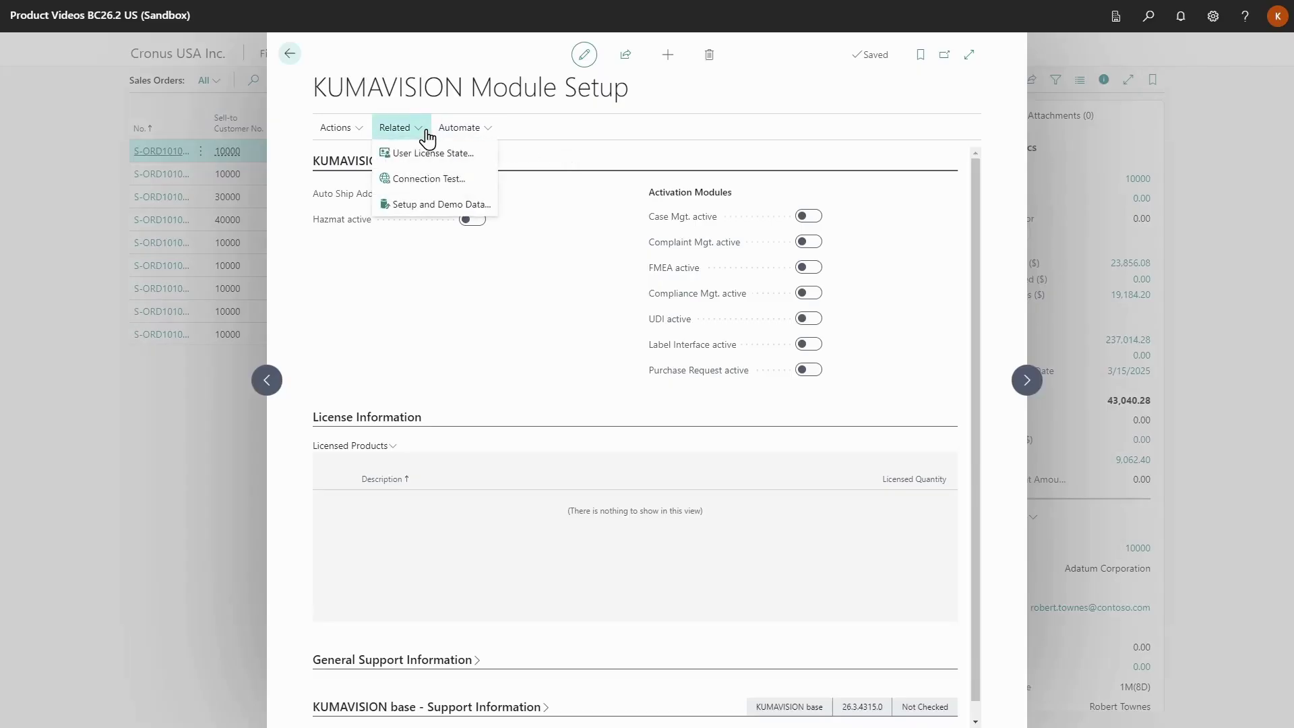
click(470, 205)
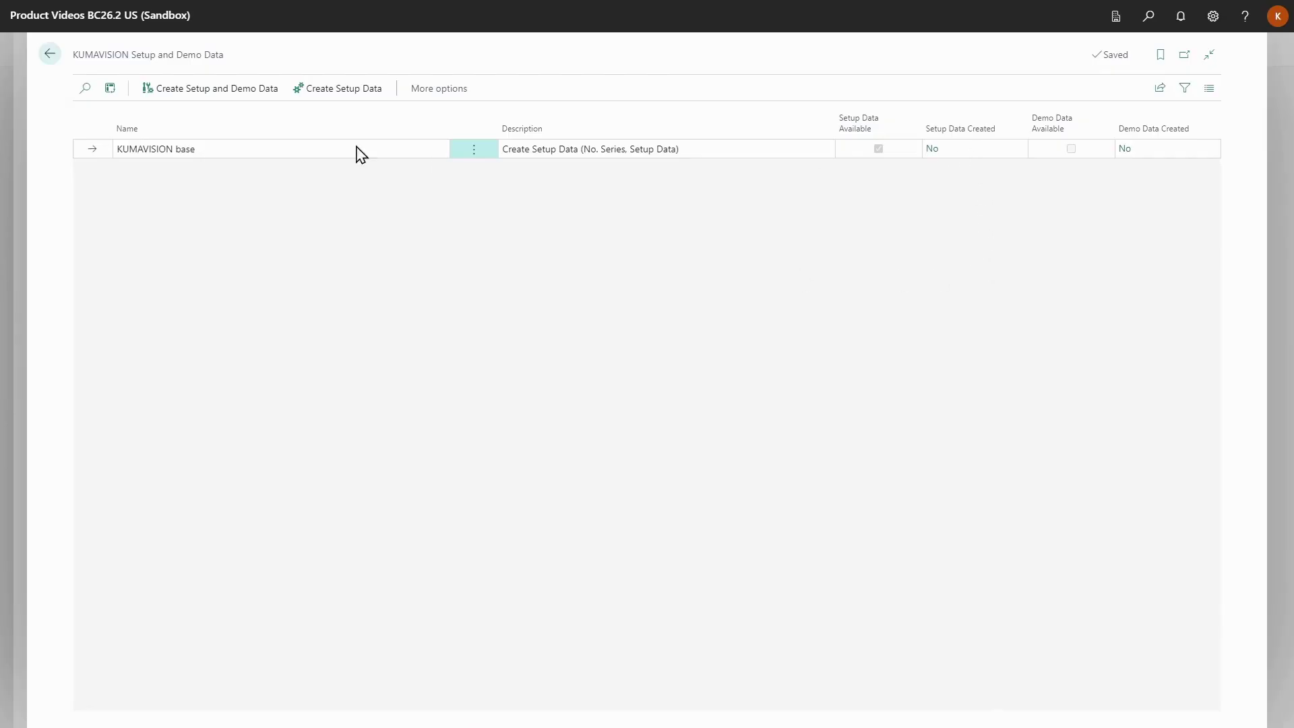
click(349, 93)
click(51, 58)
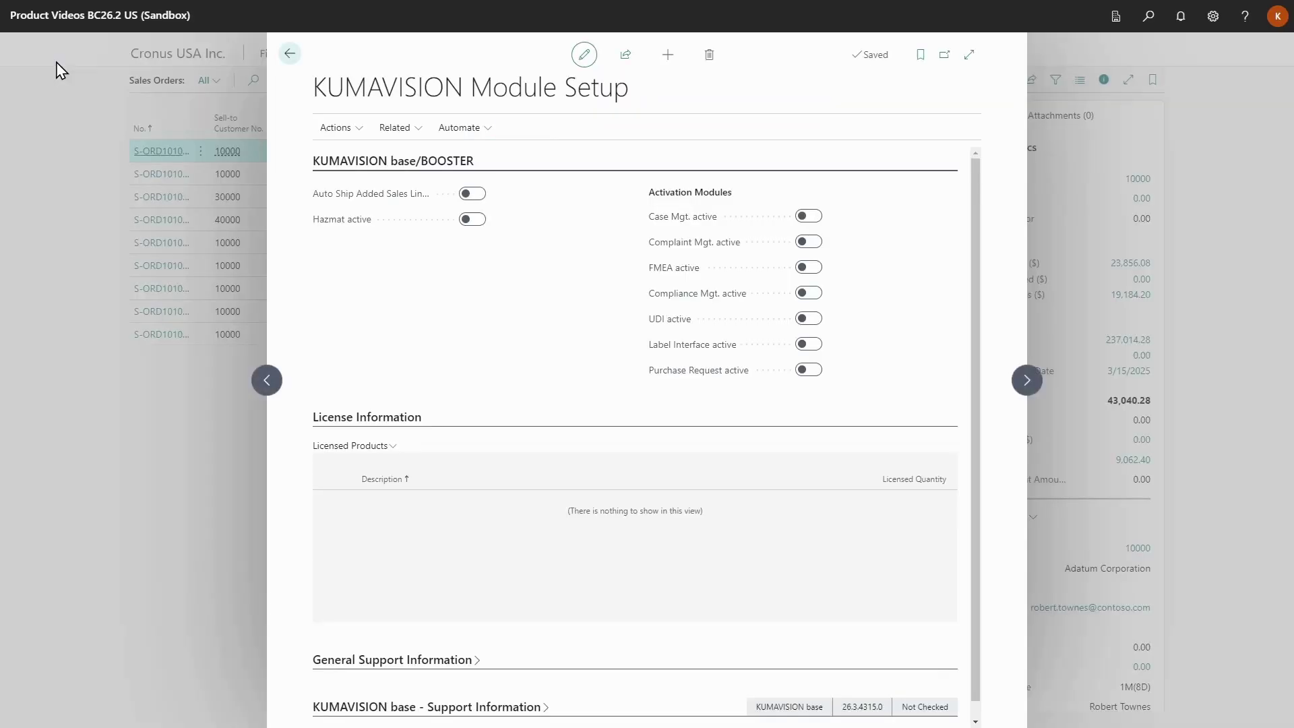
click(289, 55)
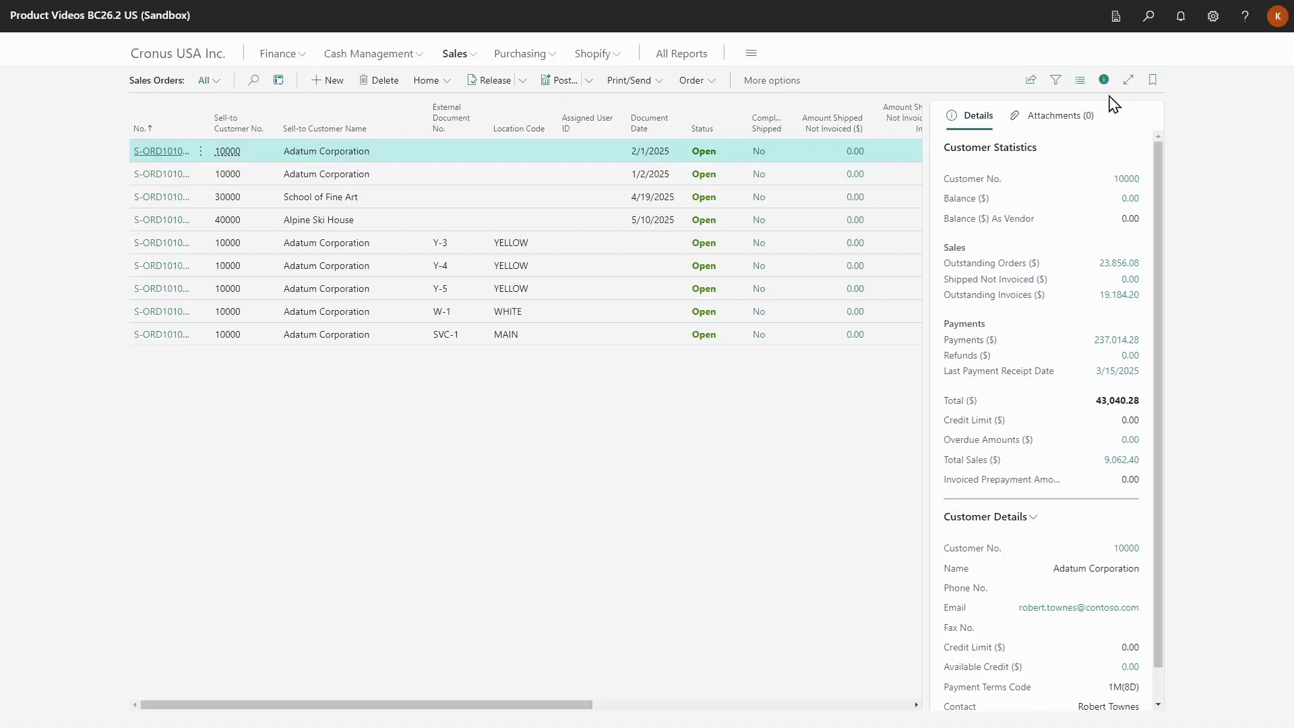
Search for "sales setup", examine the number series in Sales & Receivables Setup, and return to the sales orders list
click(1148, 16)
text(sales se)
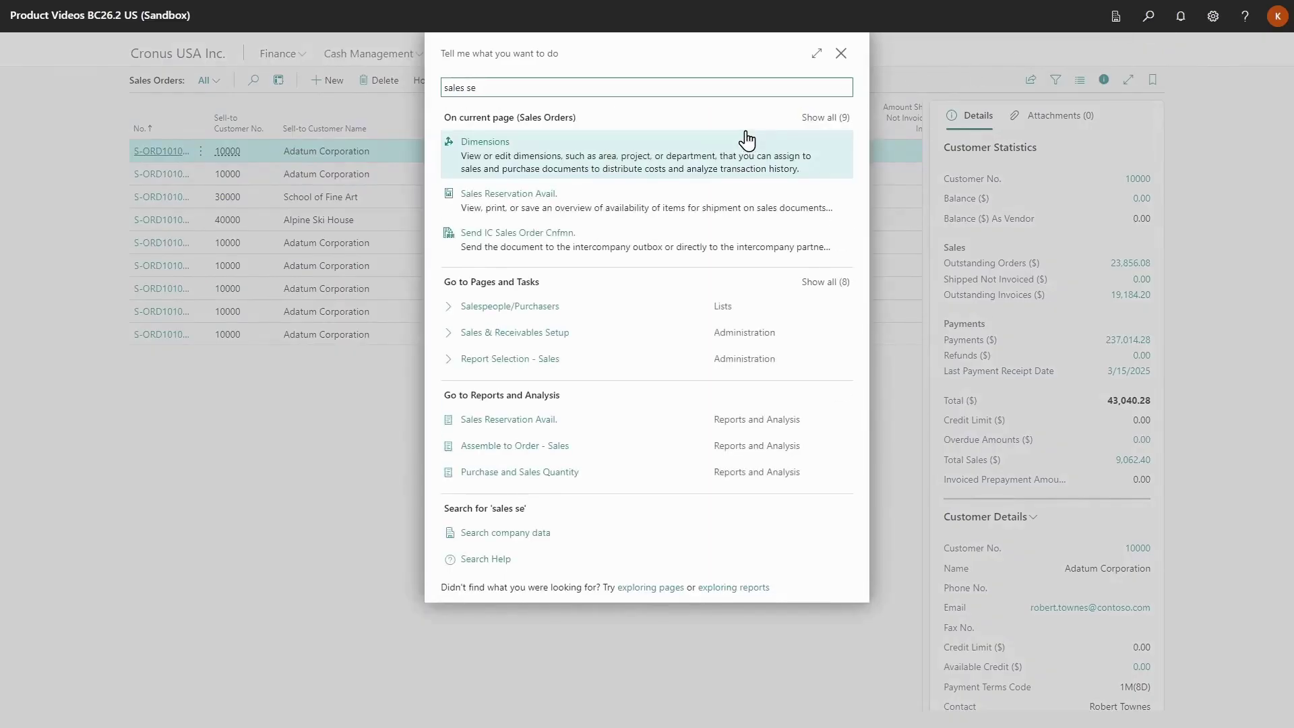
text(tup)
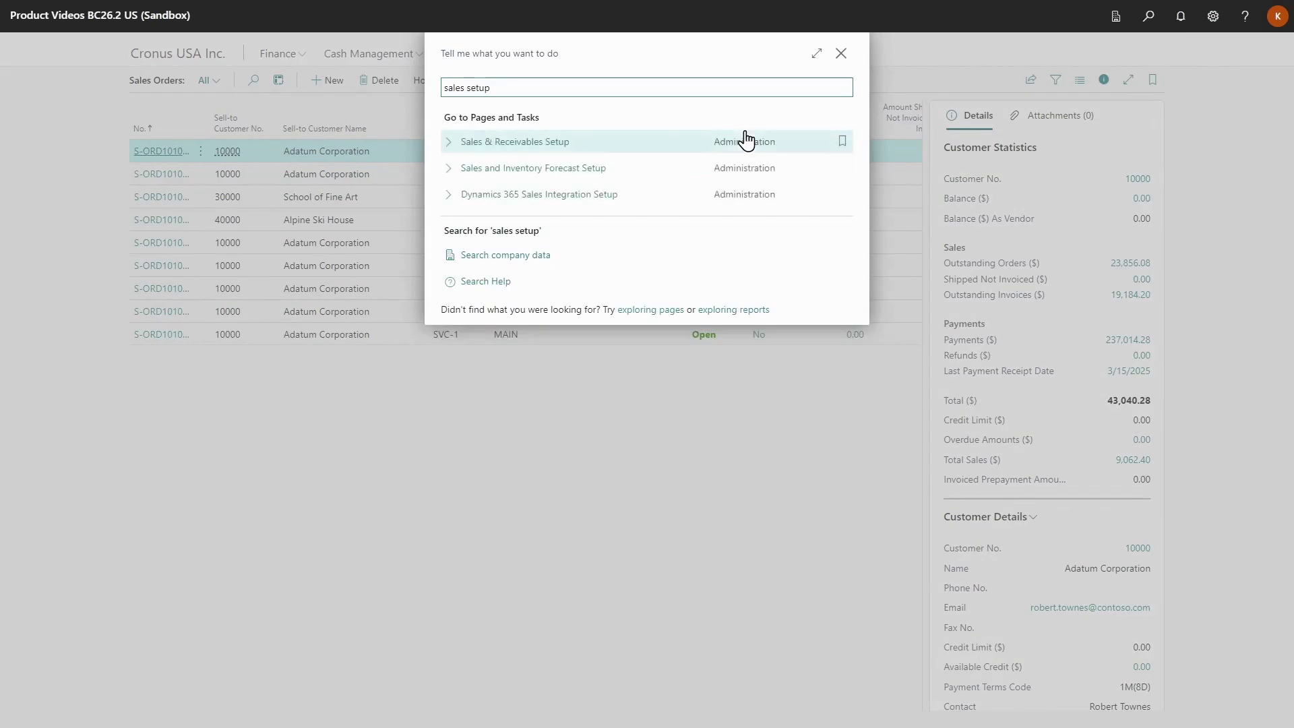
click(580, 143)
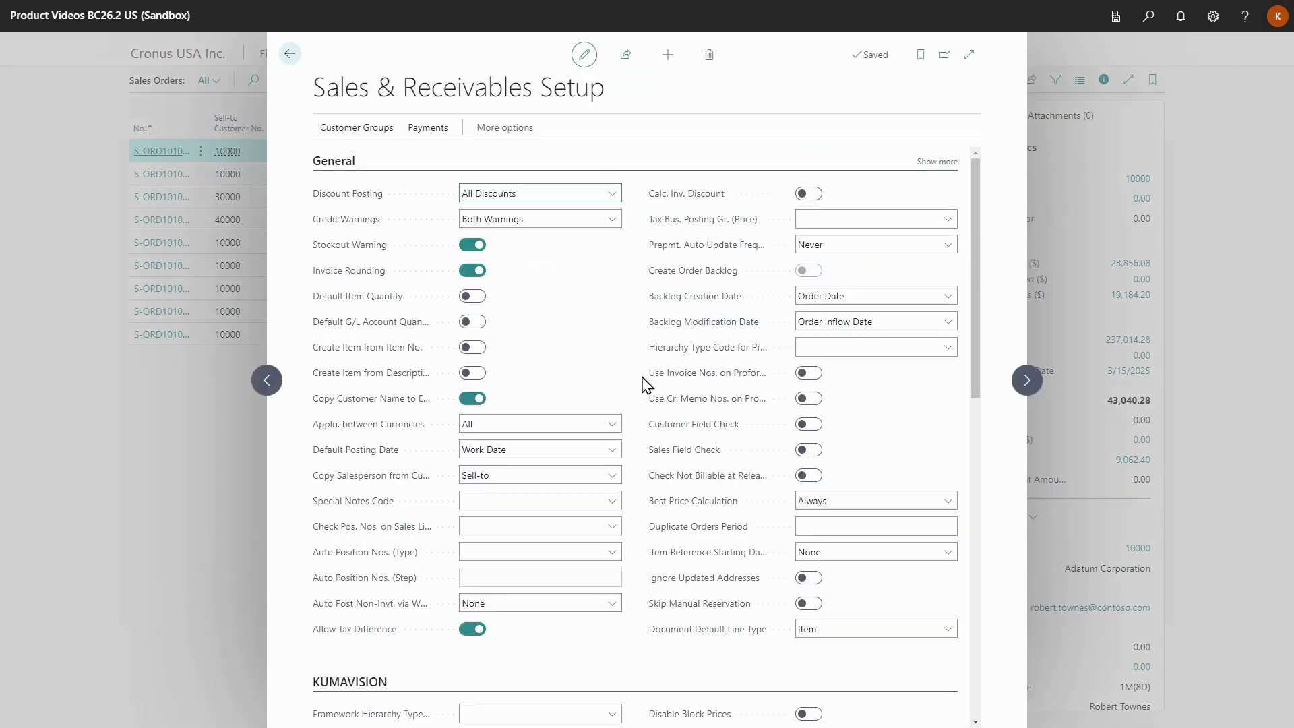
click(342, 169)
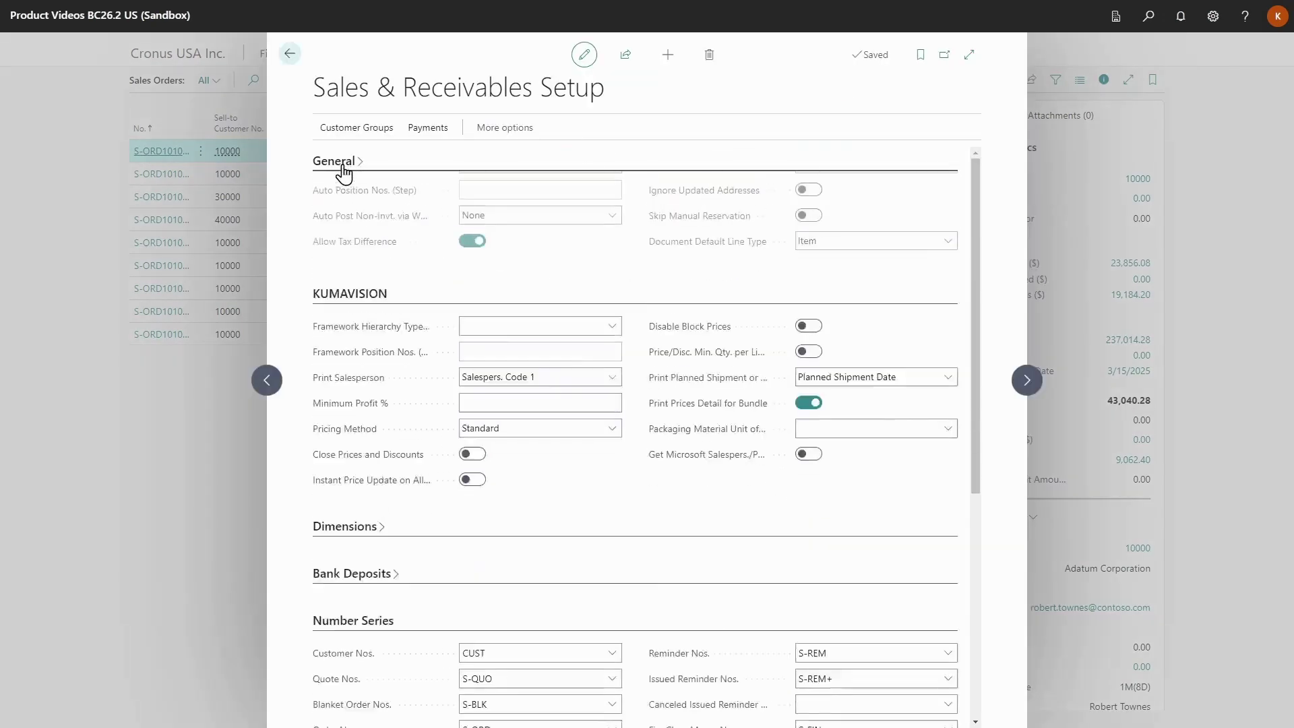
scroll(616, 507, down, 5)
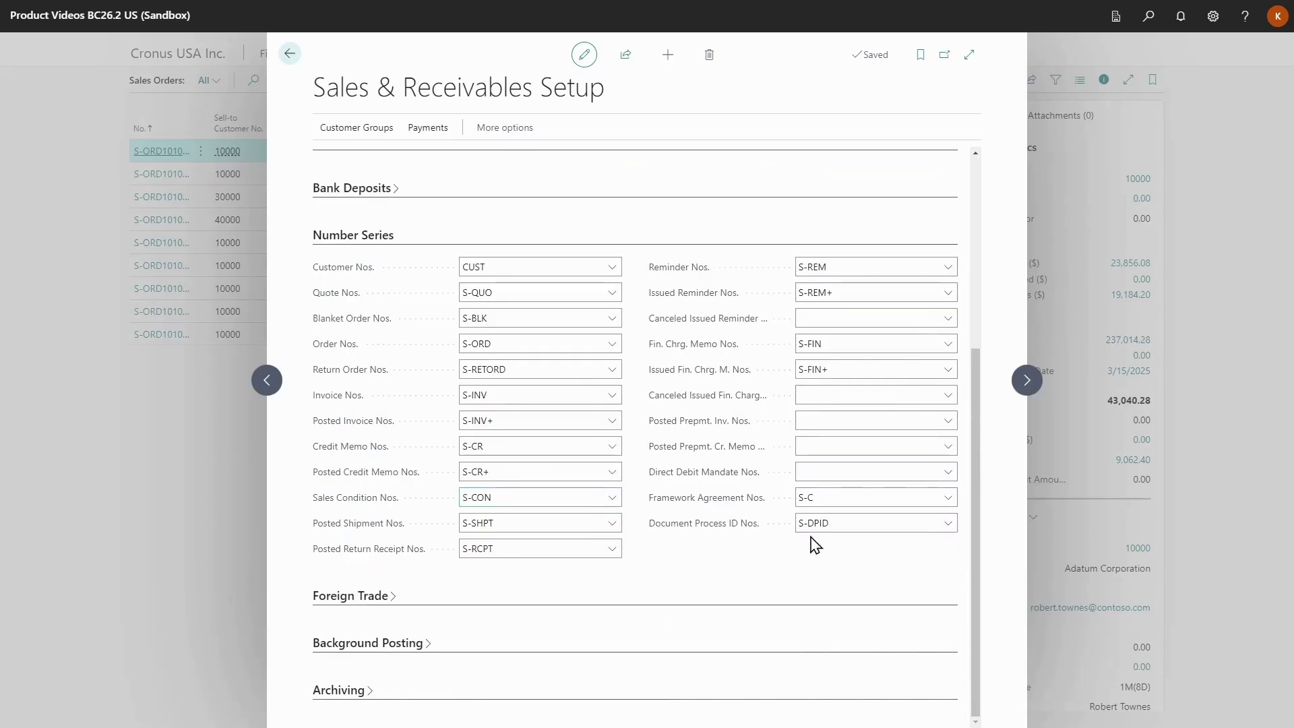
click(842, 524)
click(289, 54)
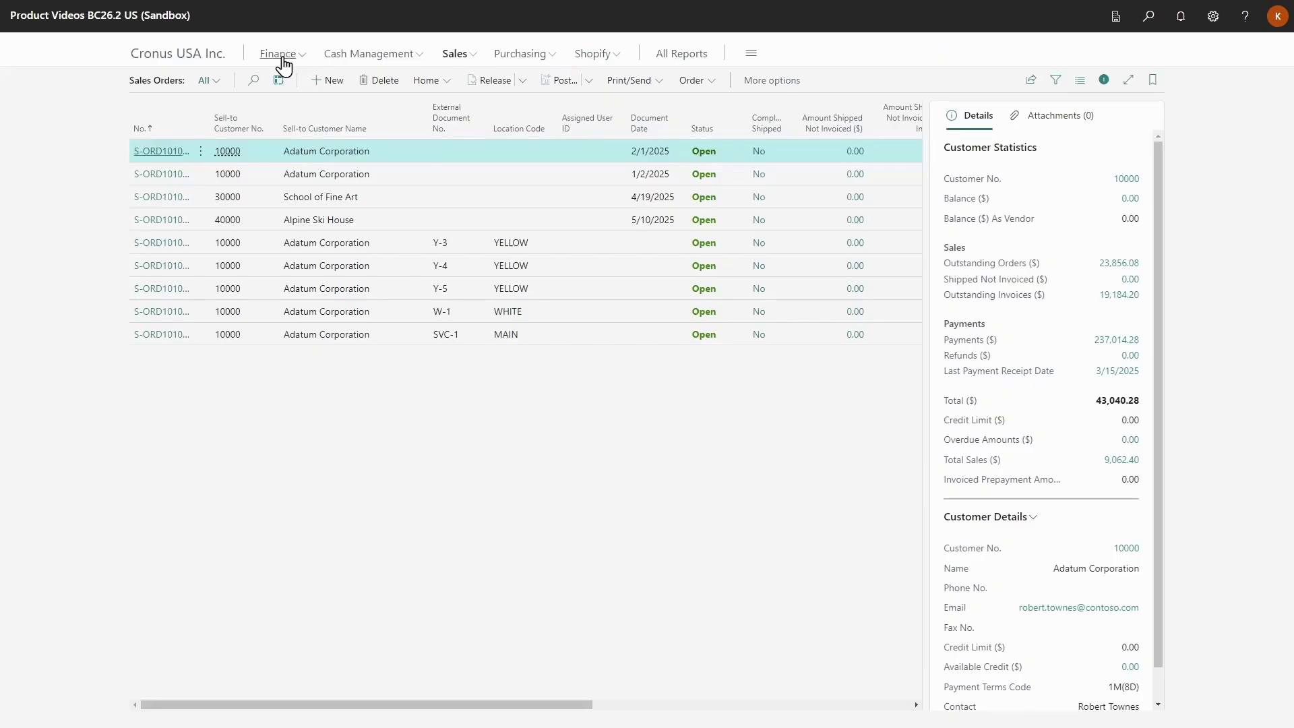
Search for "report sel sals", check the report assigned to Order usage in Report Selection - Sales, and return to the list
click(1147, 27)
text(rep)
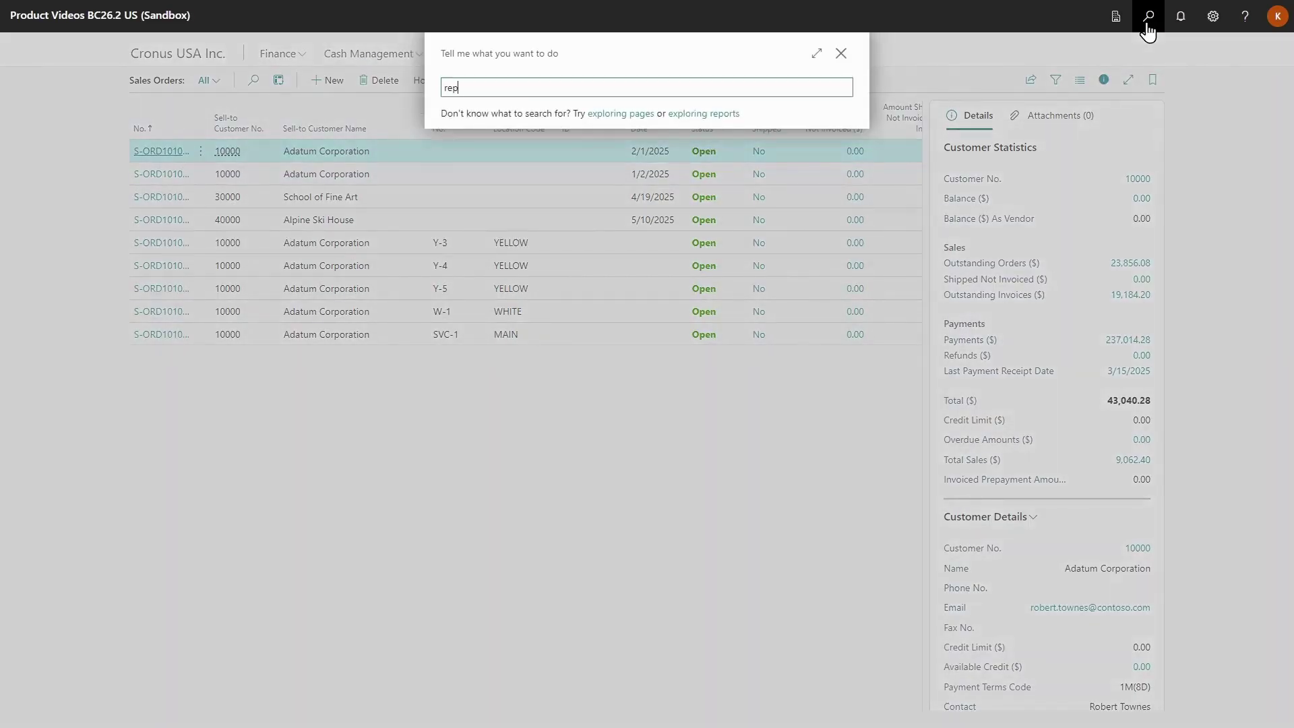
text(ort sel sals)
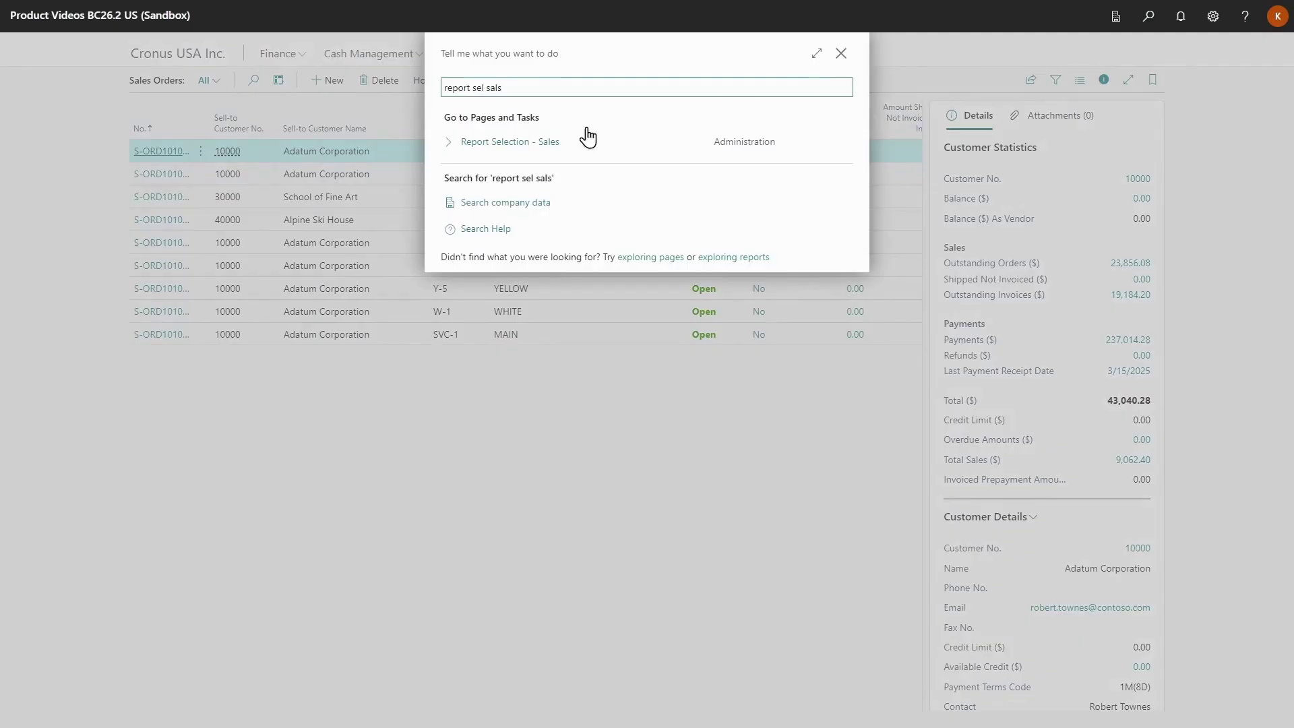
click(566, 145)
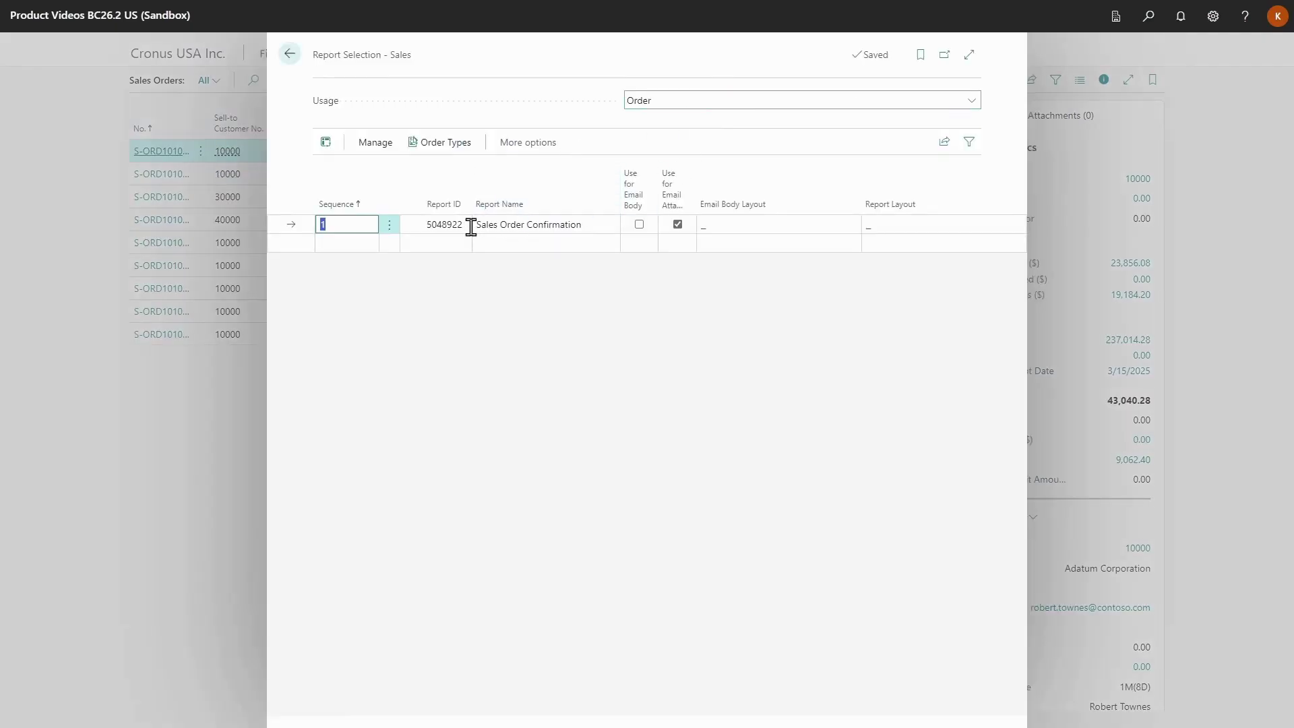
click(289, 53)
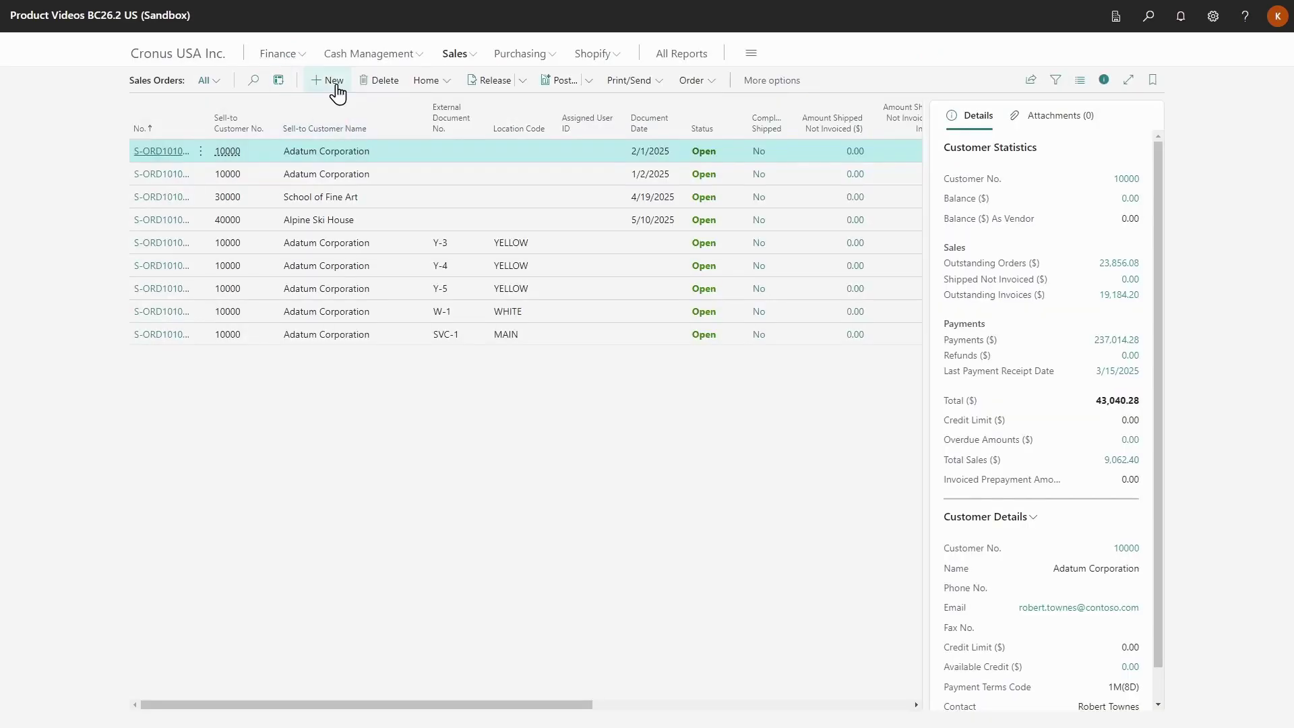
Create a new sales order for customer Trey Research
click(333, 80)
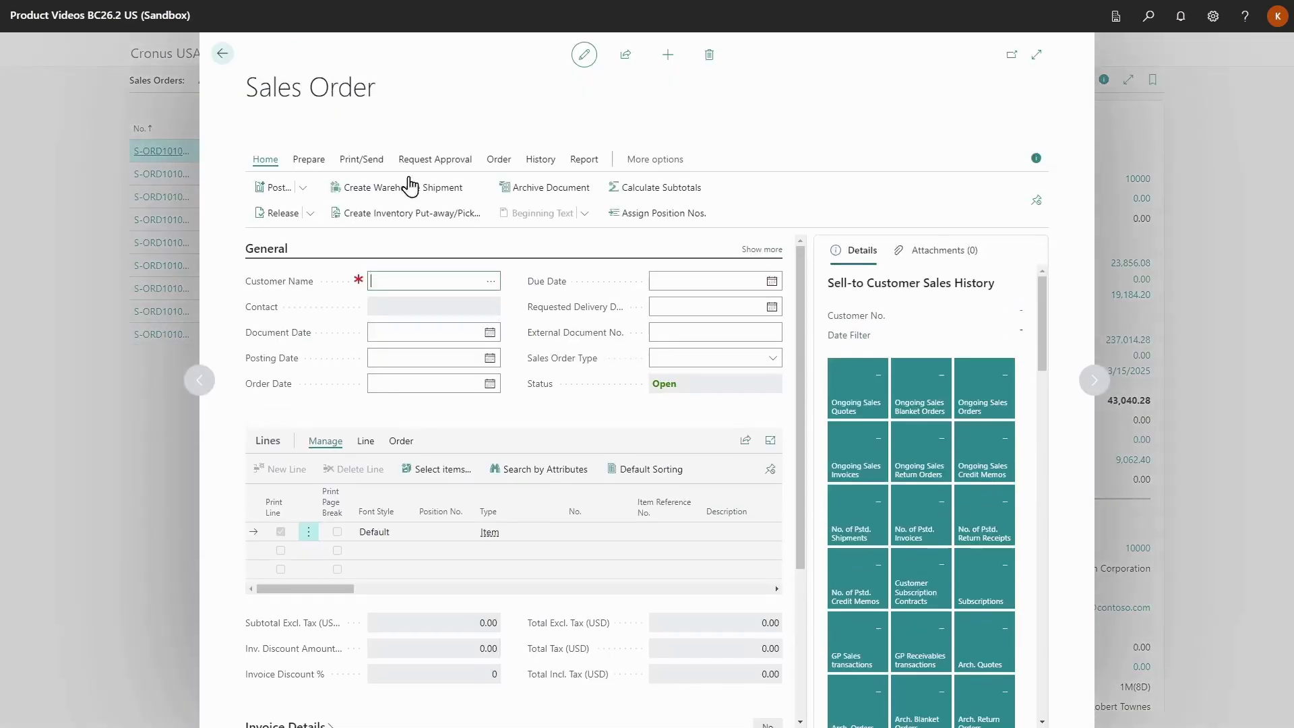
click(492, 283)
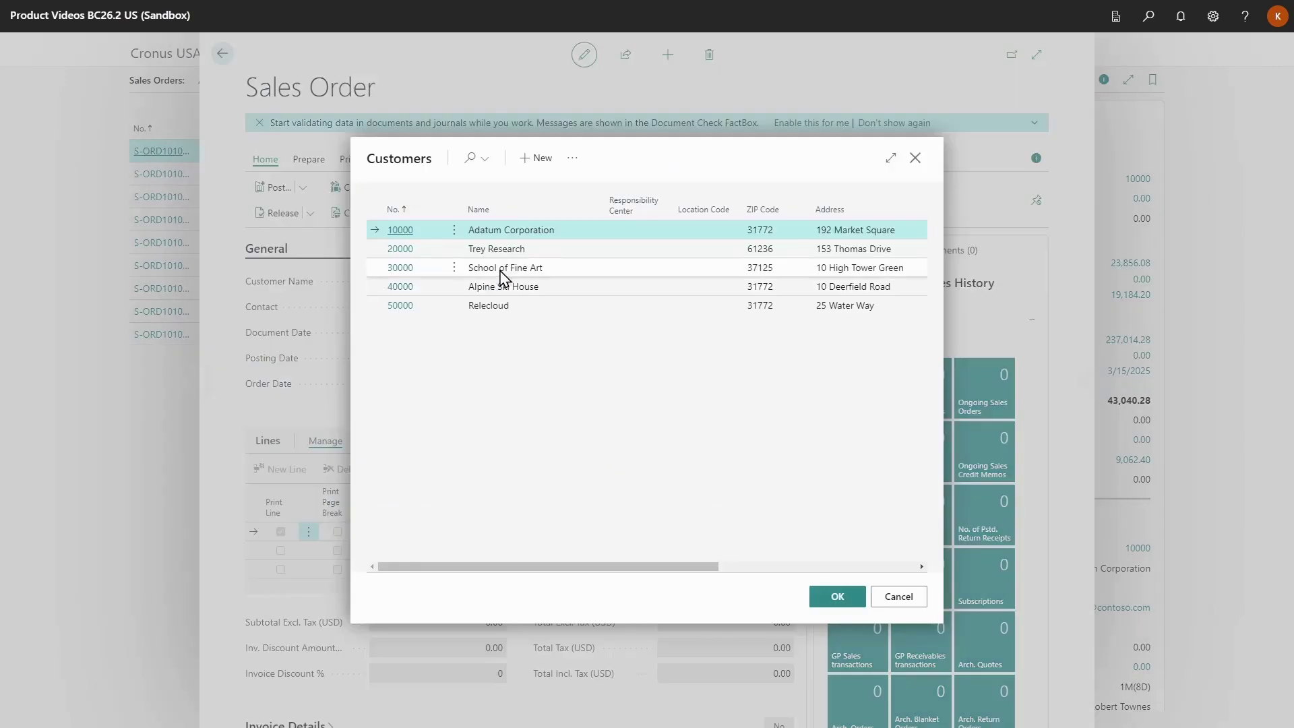
click(512, 250)
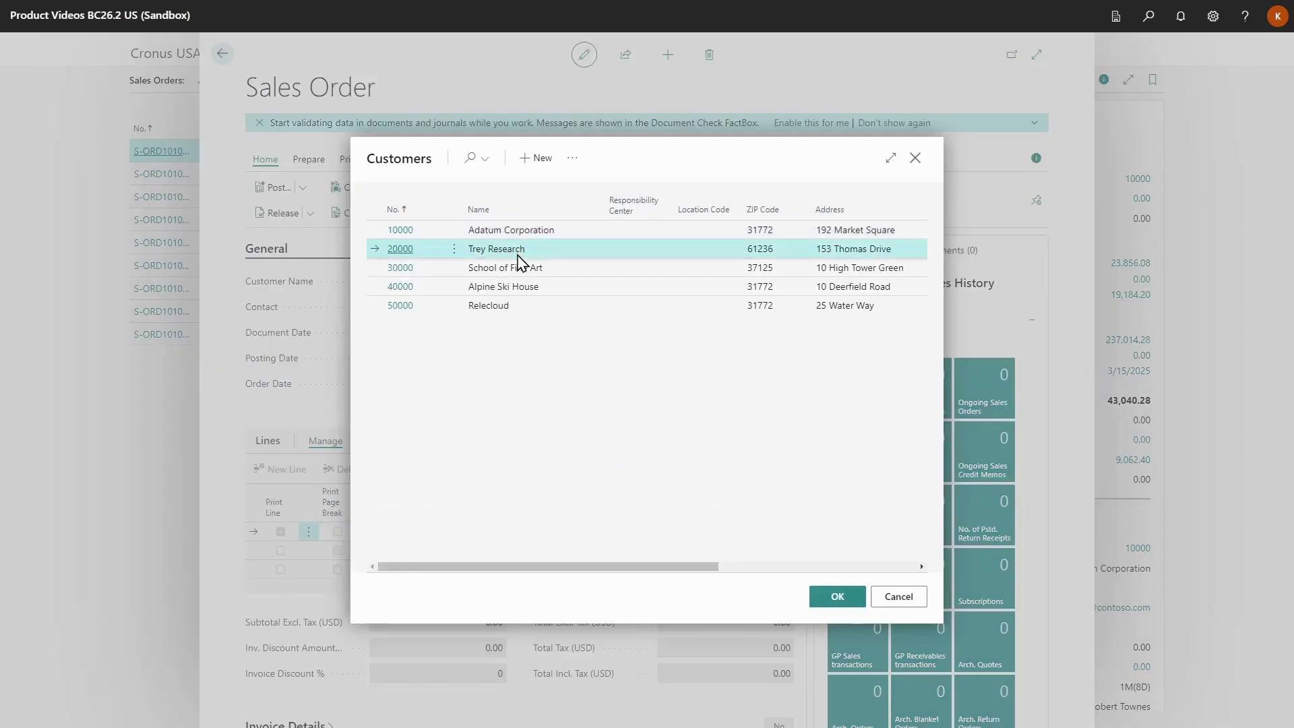
click(838, 597)
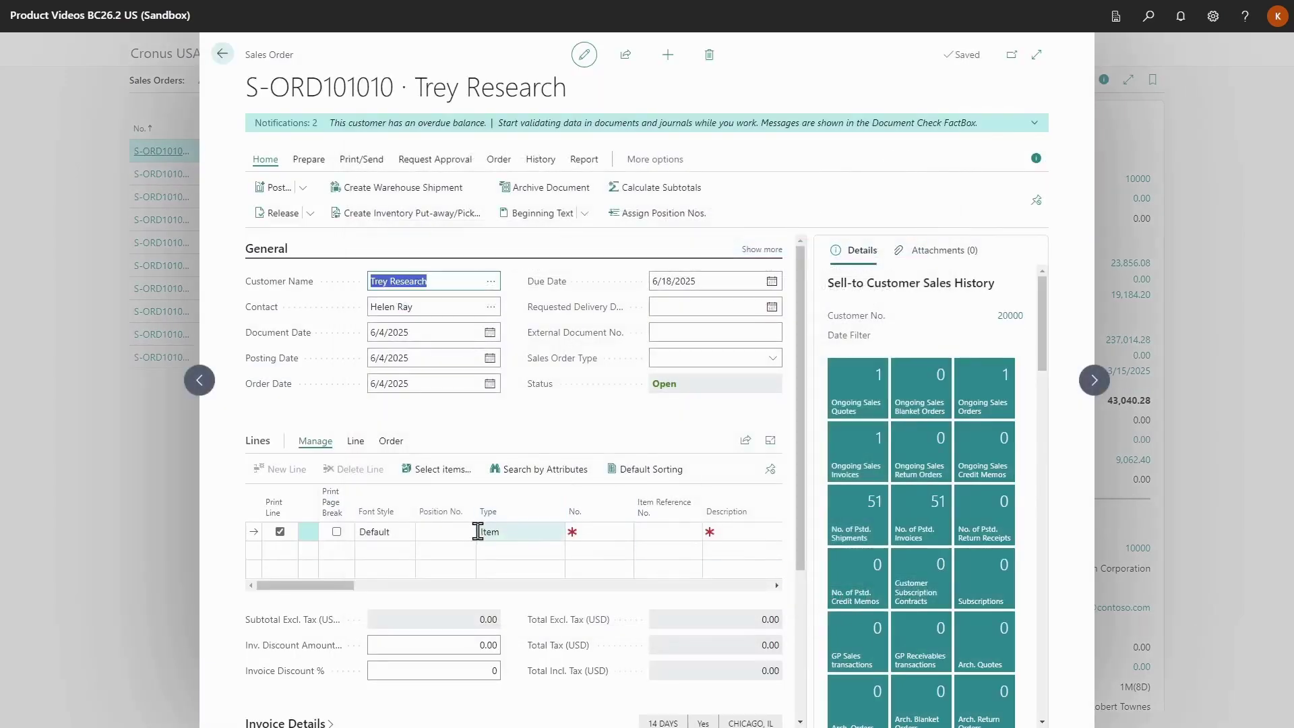
Add item 1896-S ATHENS Desk to the first order line with a quantity of 2
click(602, 531)
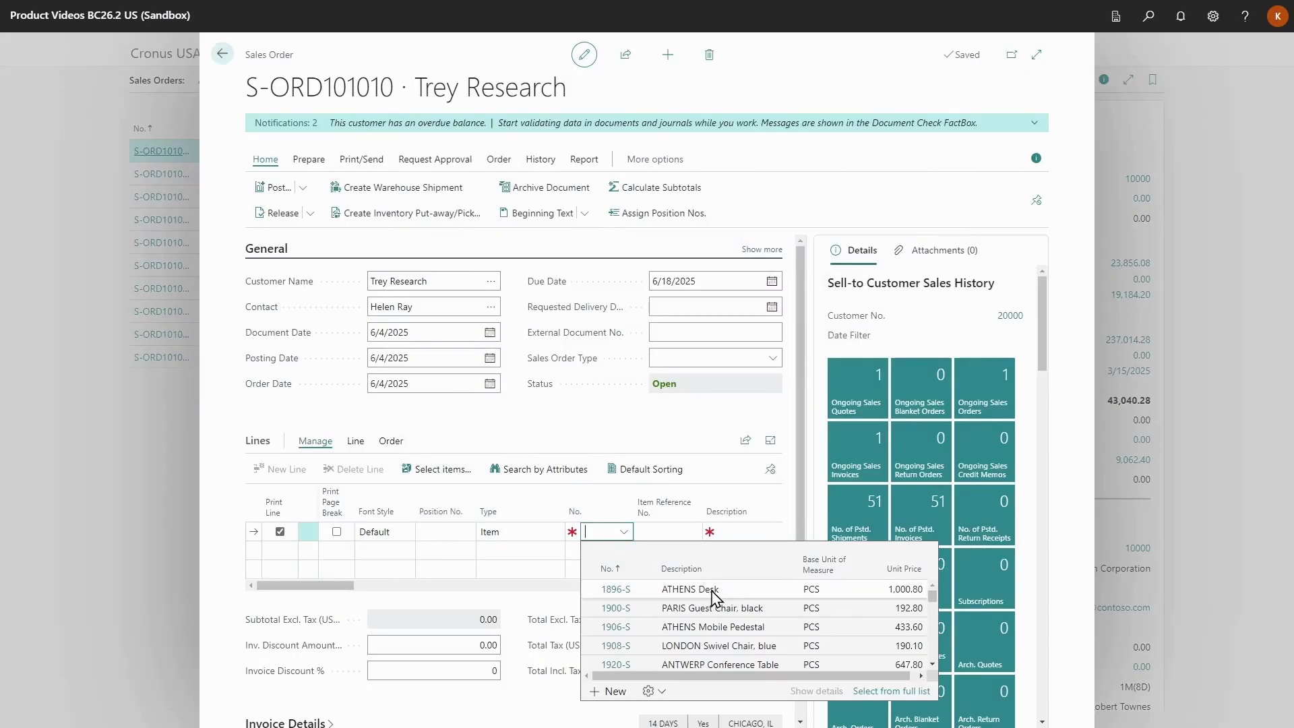
click(711, 591)
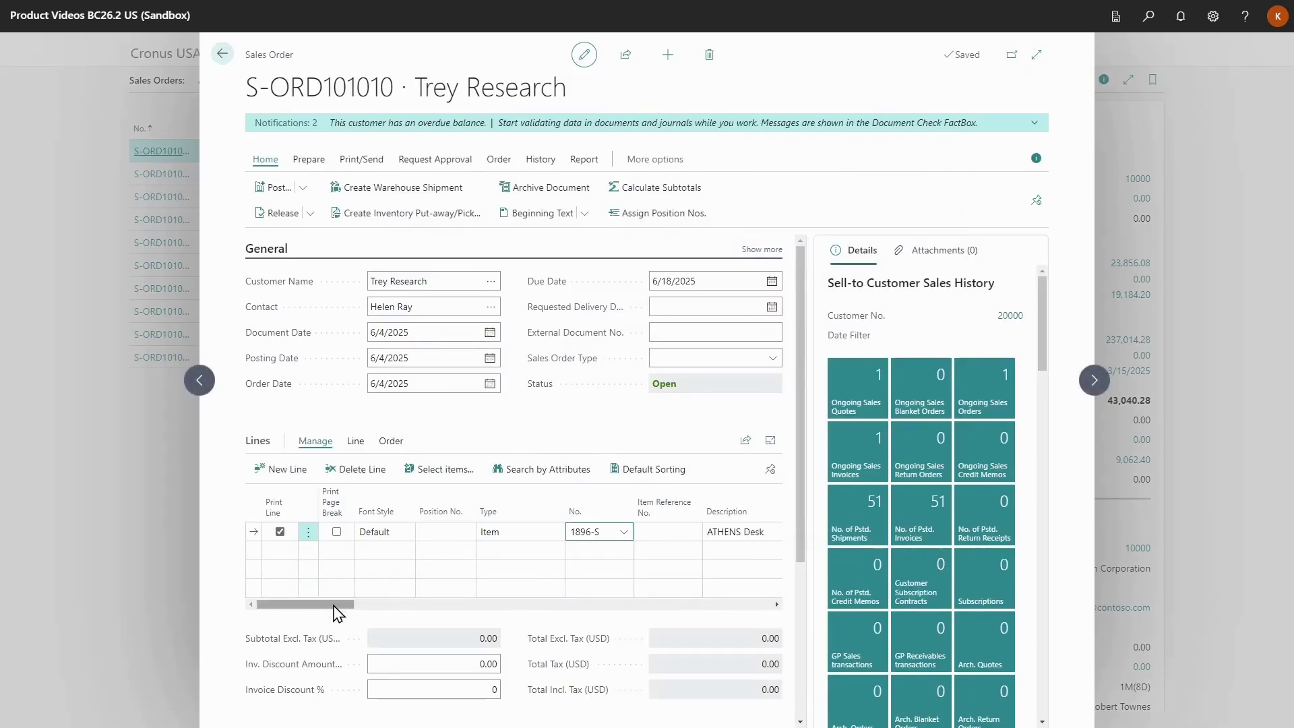
drag(335, 607, 400, 607)
click(709, 539)
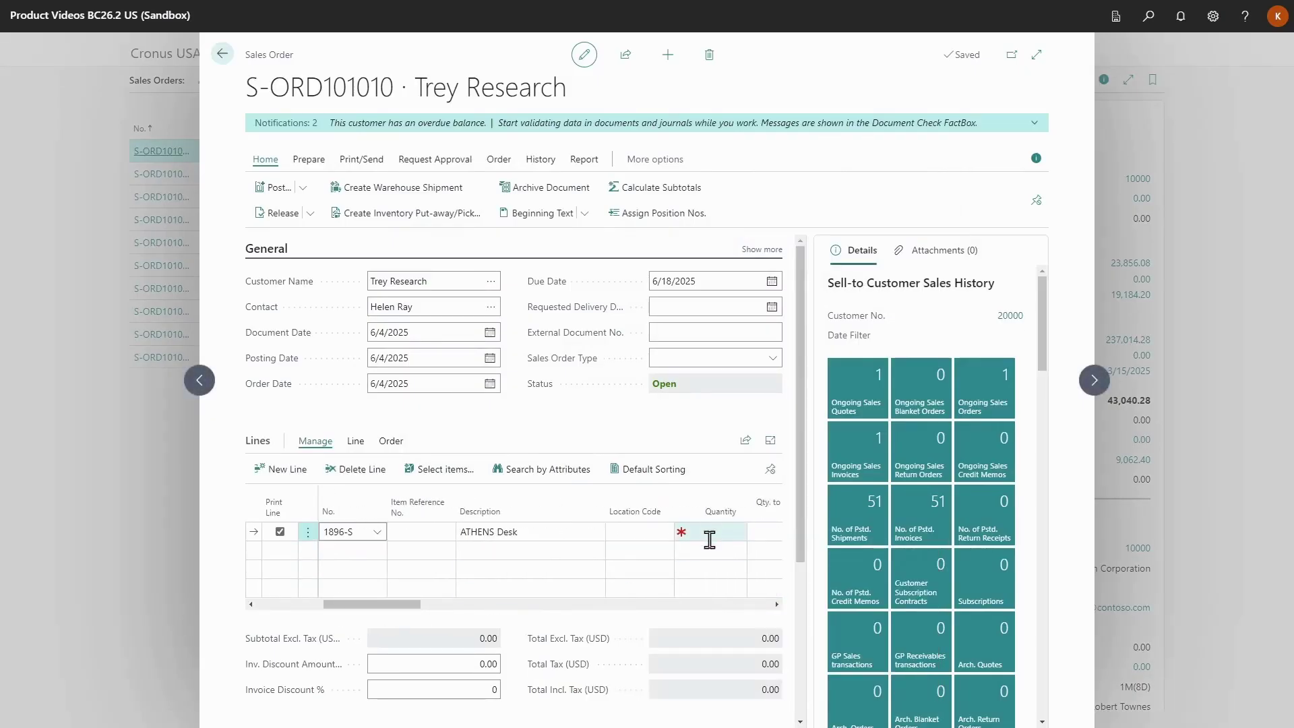
click(710, 536)
key(Tab)
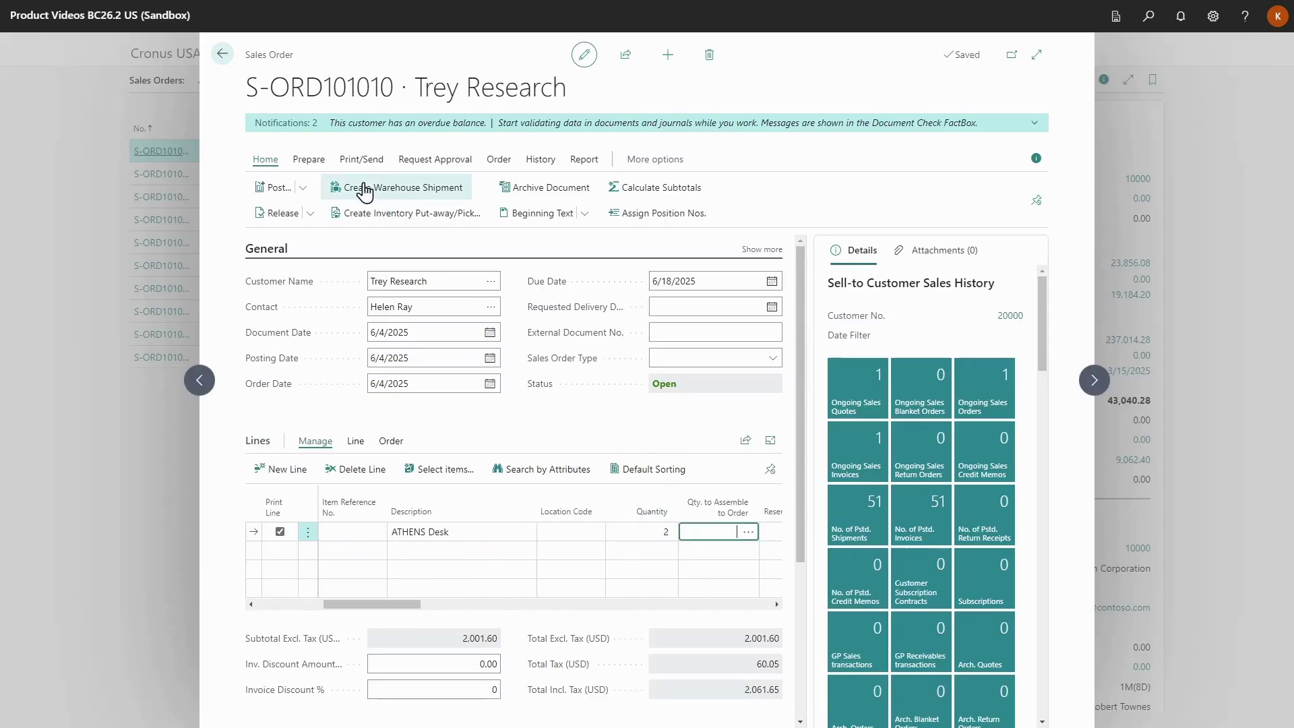
Preview the Sales Order Confirmation for the Trey Research order with the Base/Layout/KFW Master Document layout
click(359, 161)
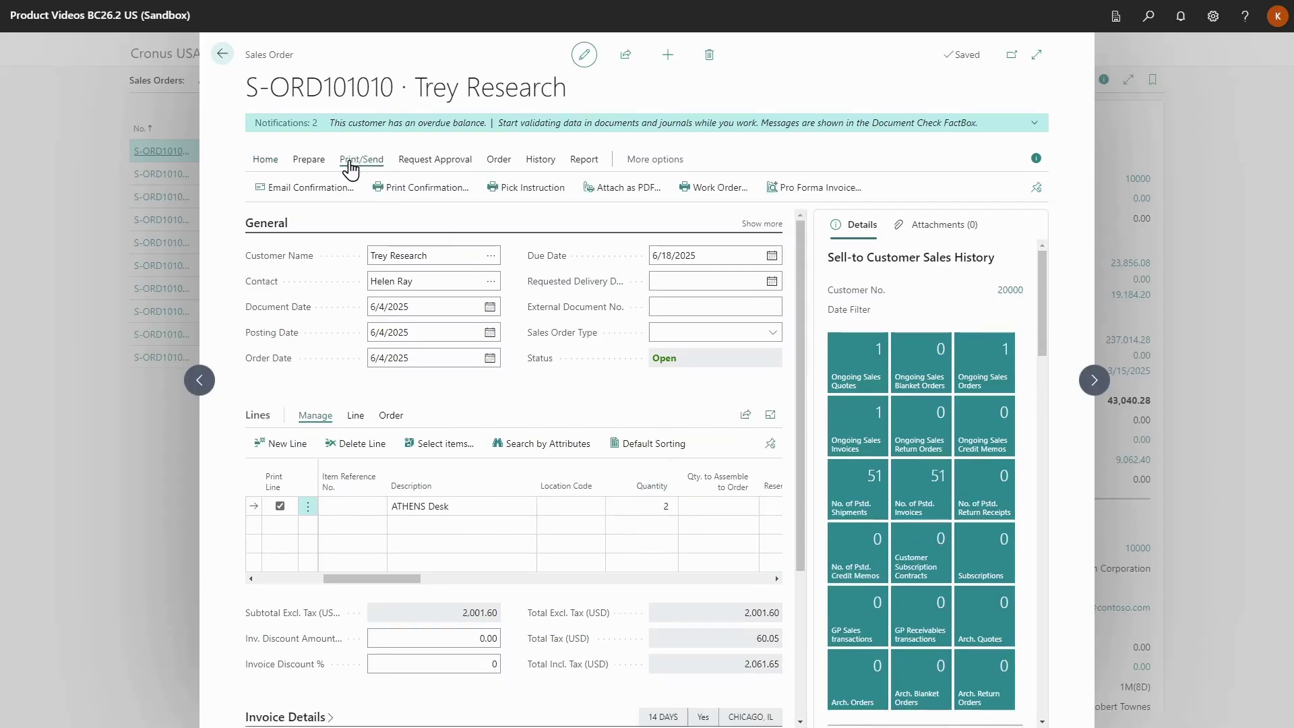
click(395, 190)
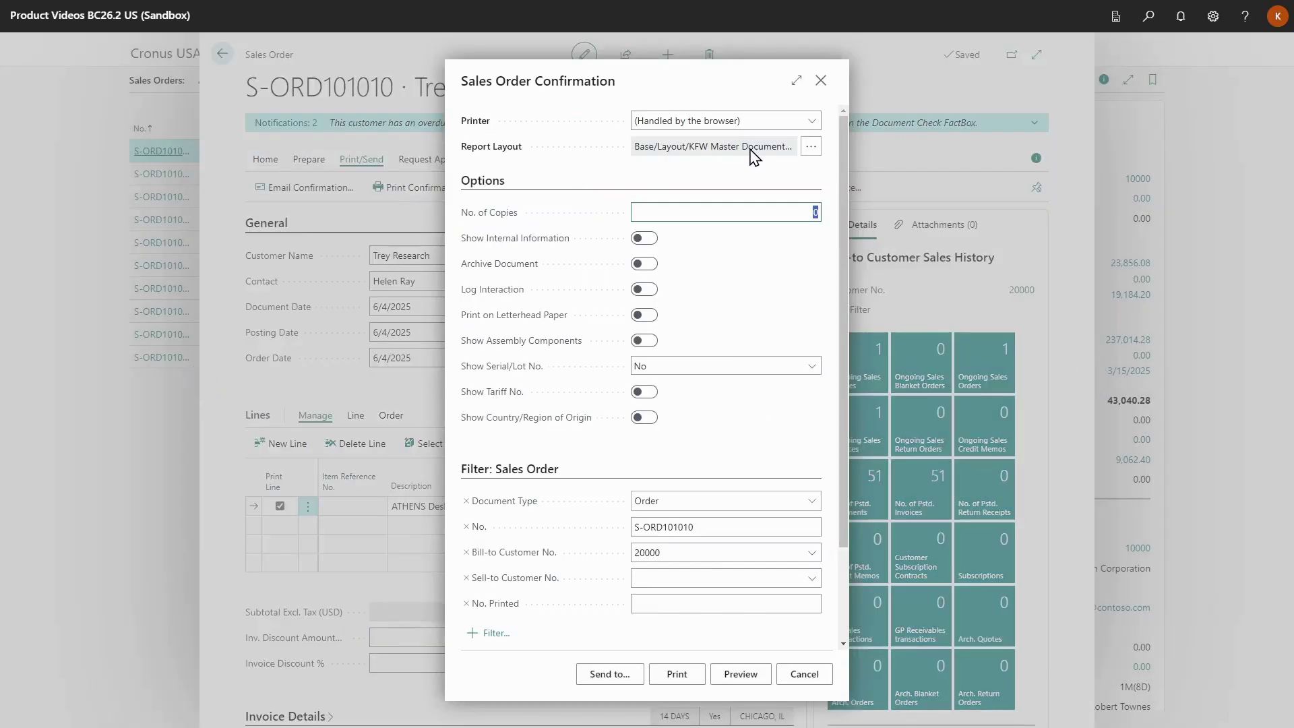
click(741, 676)
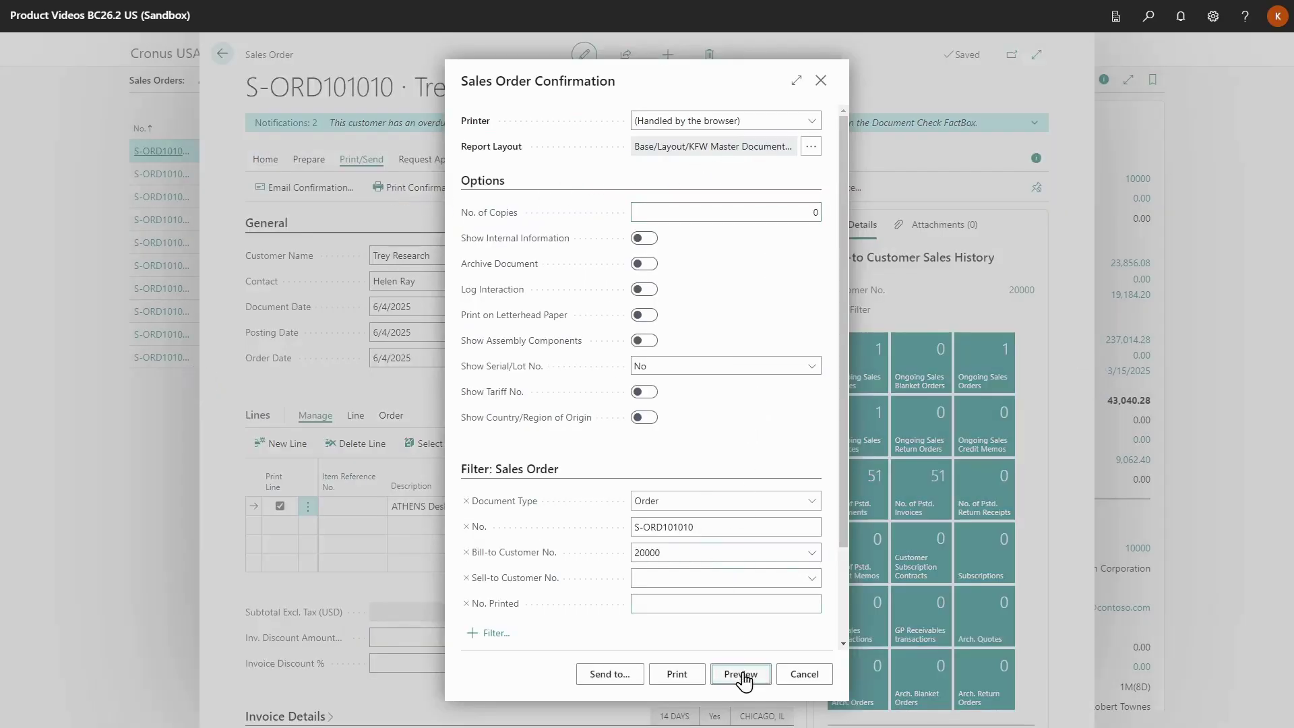
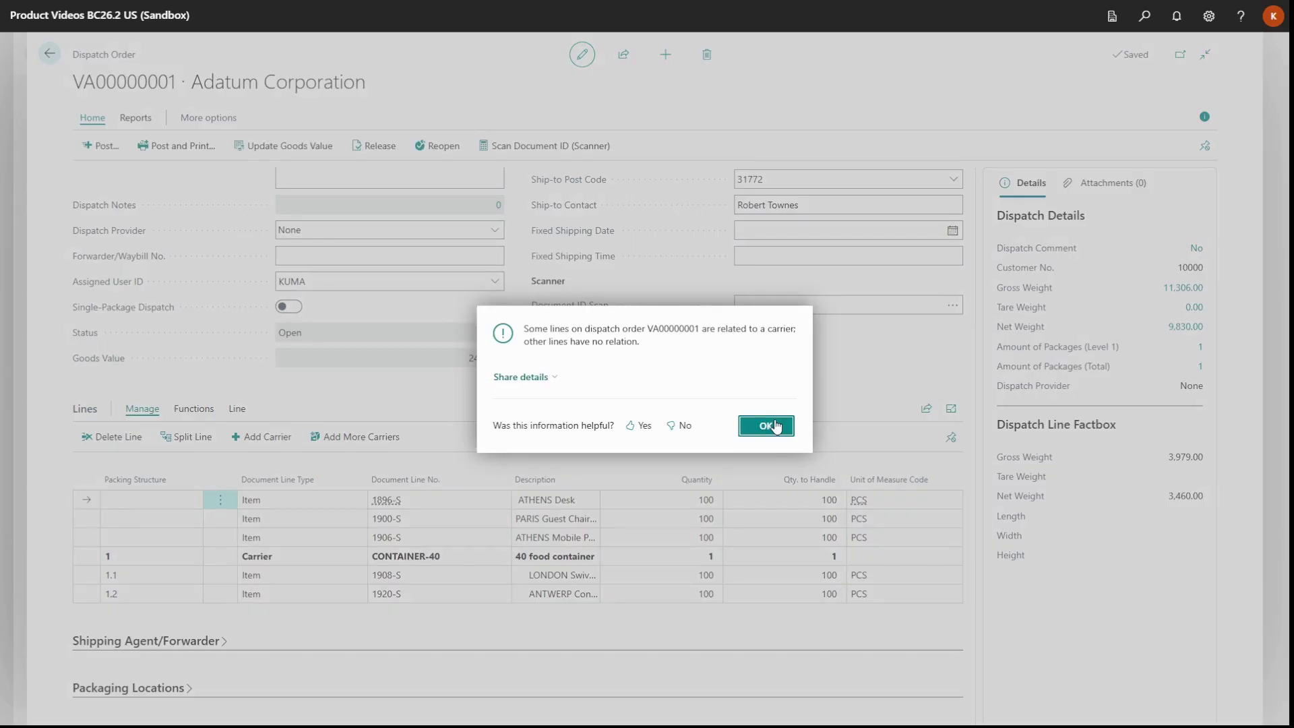
Dismiss the carrier error, enable Create new Dispatch Order from Unassigned Lines in Dispatch Setup, and return to the dispatch order
click(774, 426)
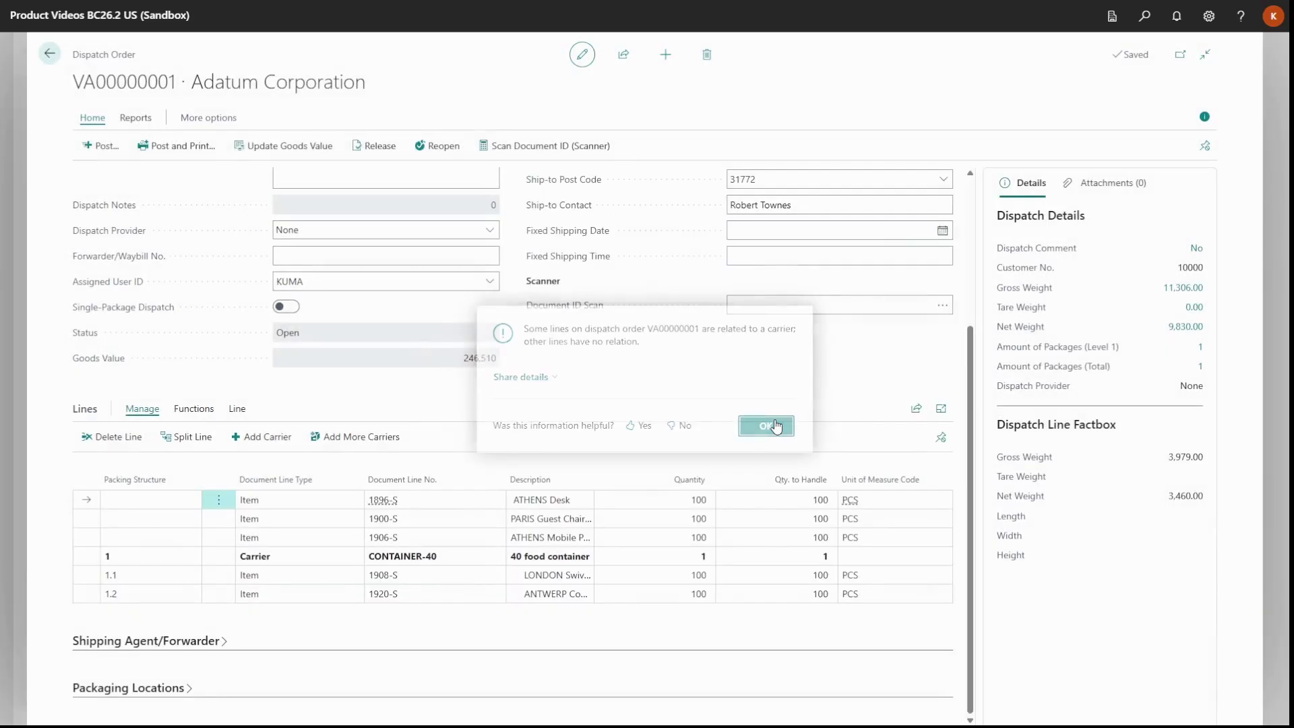
click(1145, 18)
text(dis )
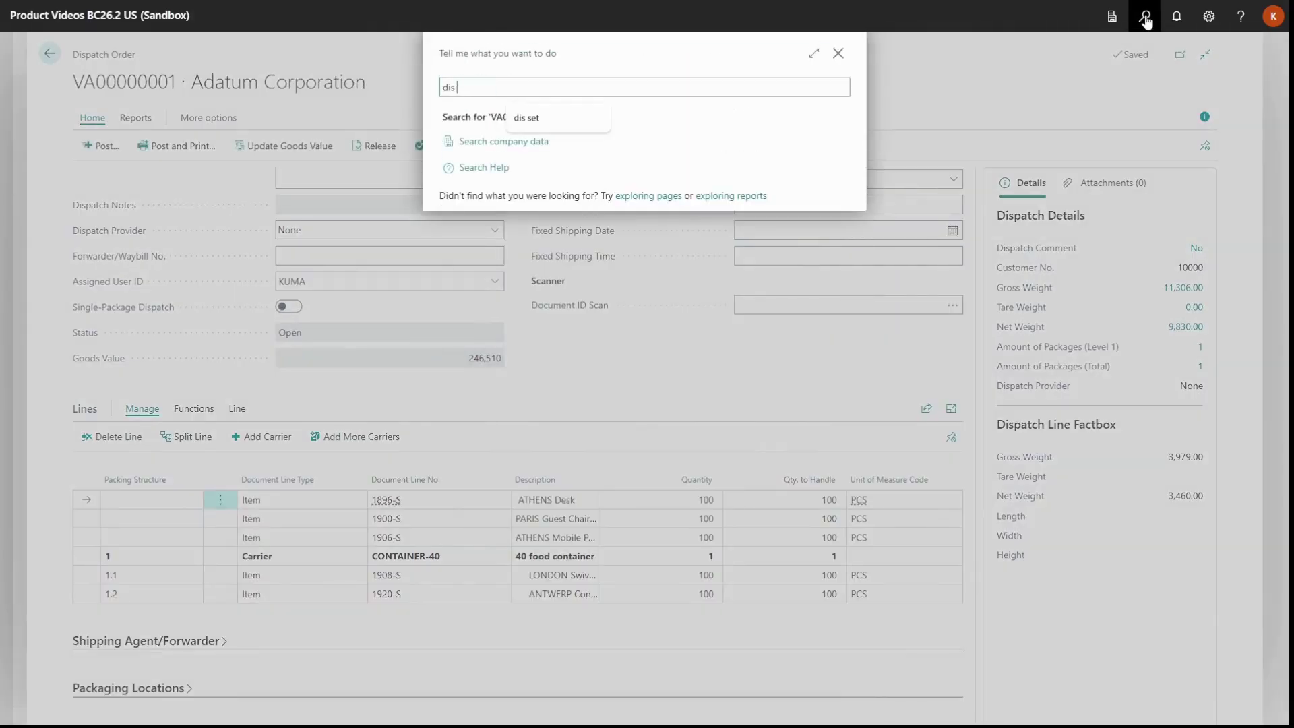
text(set)
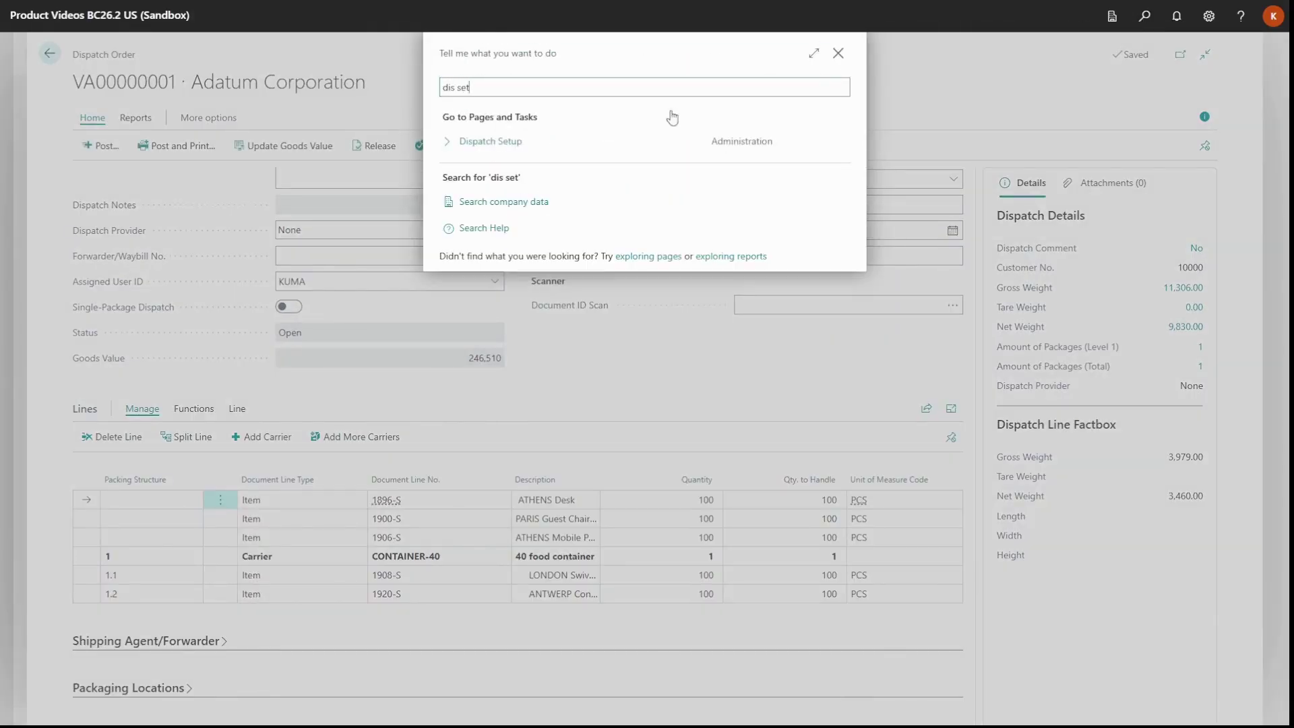
click(495, 140)
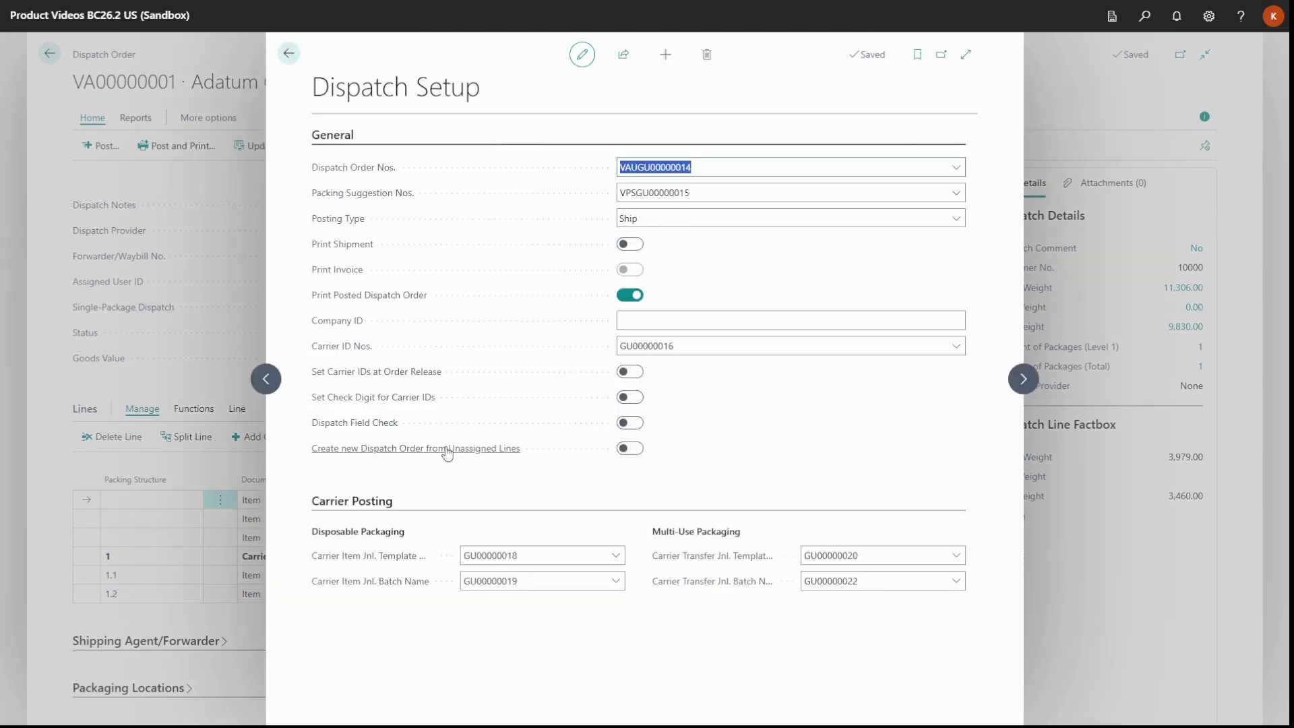
mouse_move(447, 453)
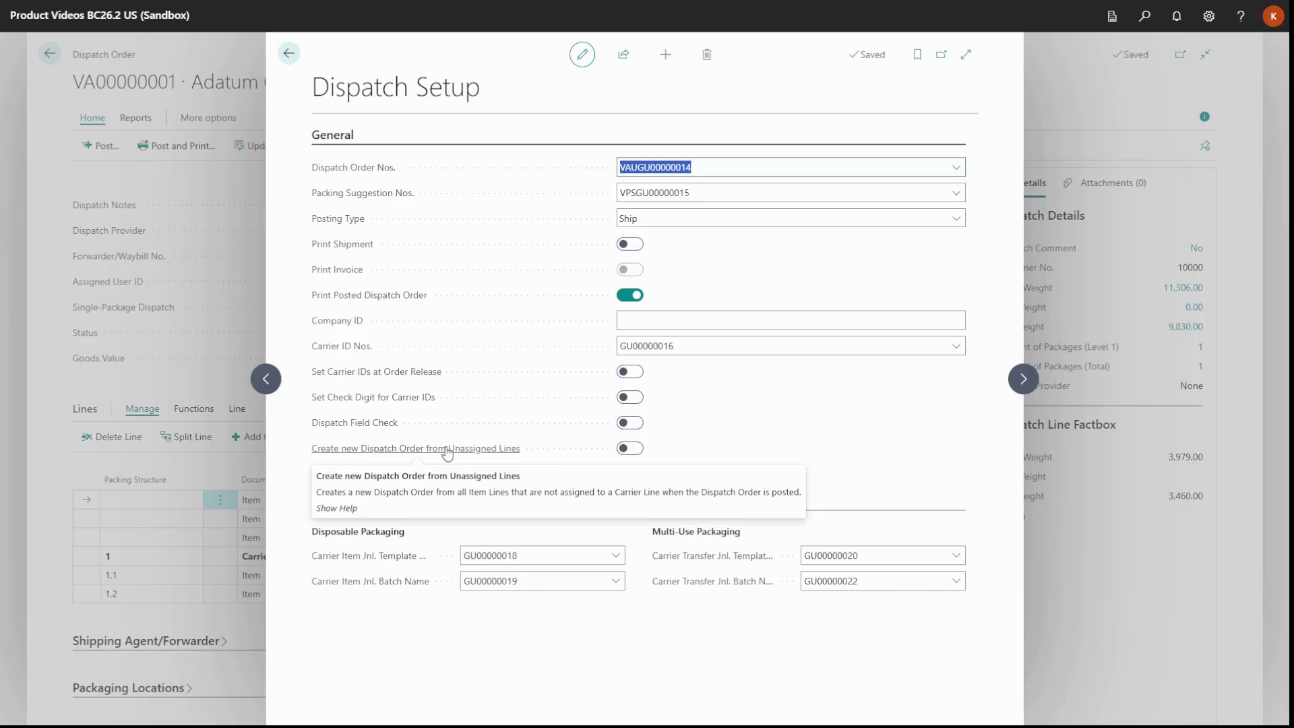
click(630, 448)
click(288, 54)
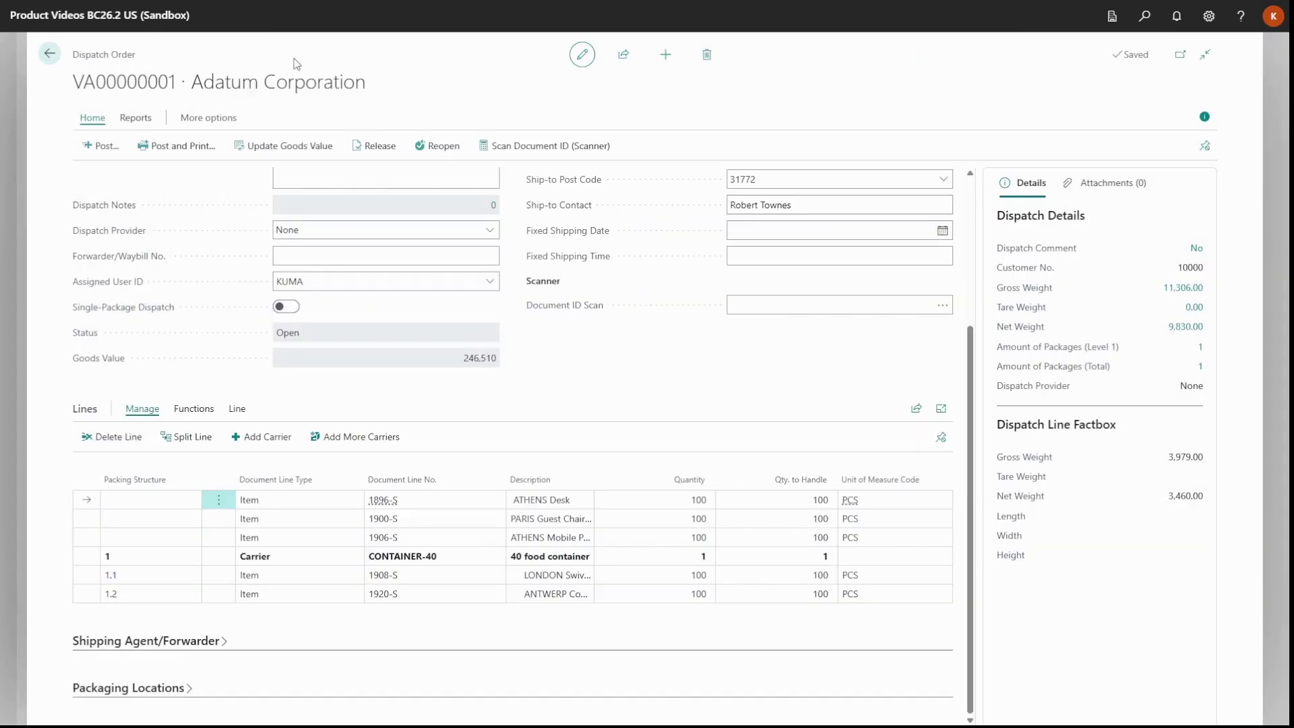
Release the Adatum Corporation dispatch order and post it
click(376, 148)
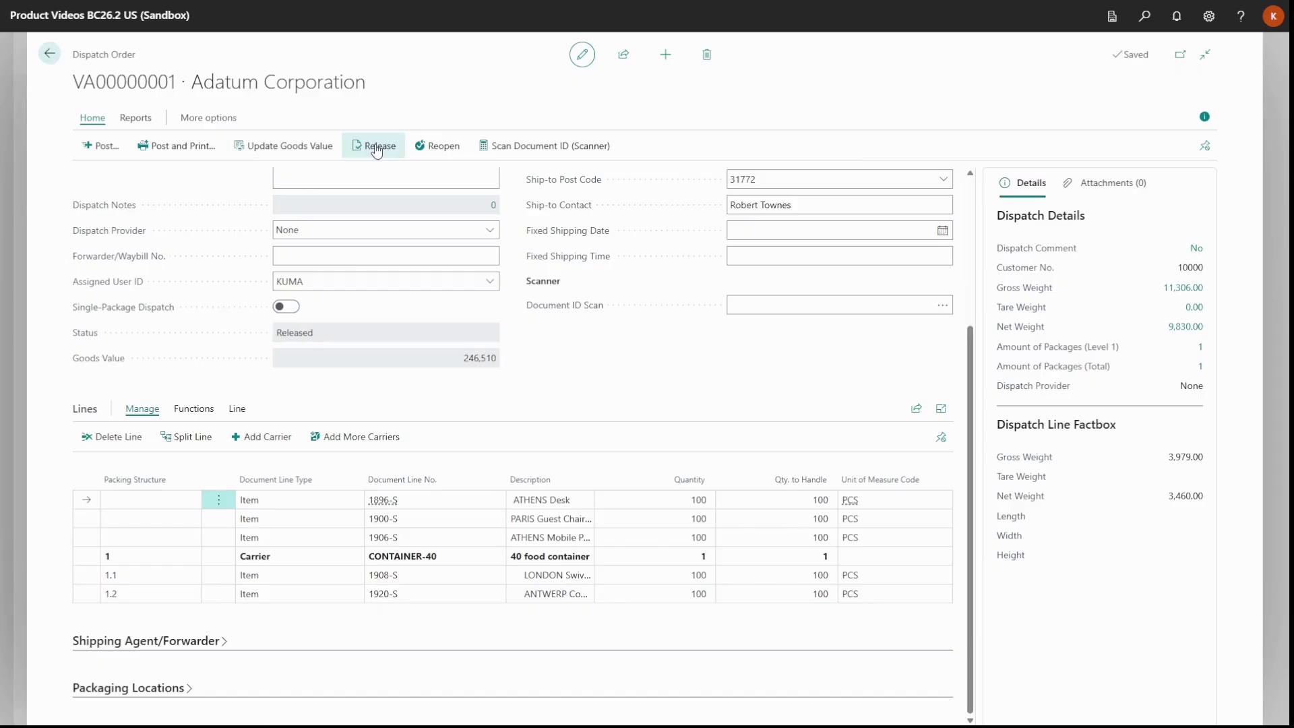
click(104, 147)
click(698, 409)
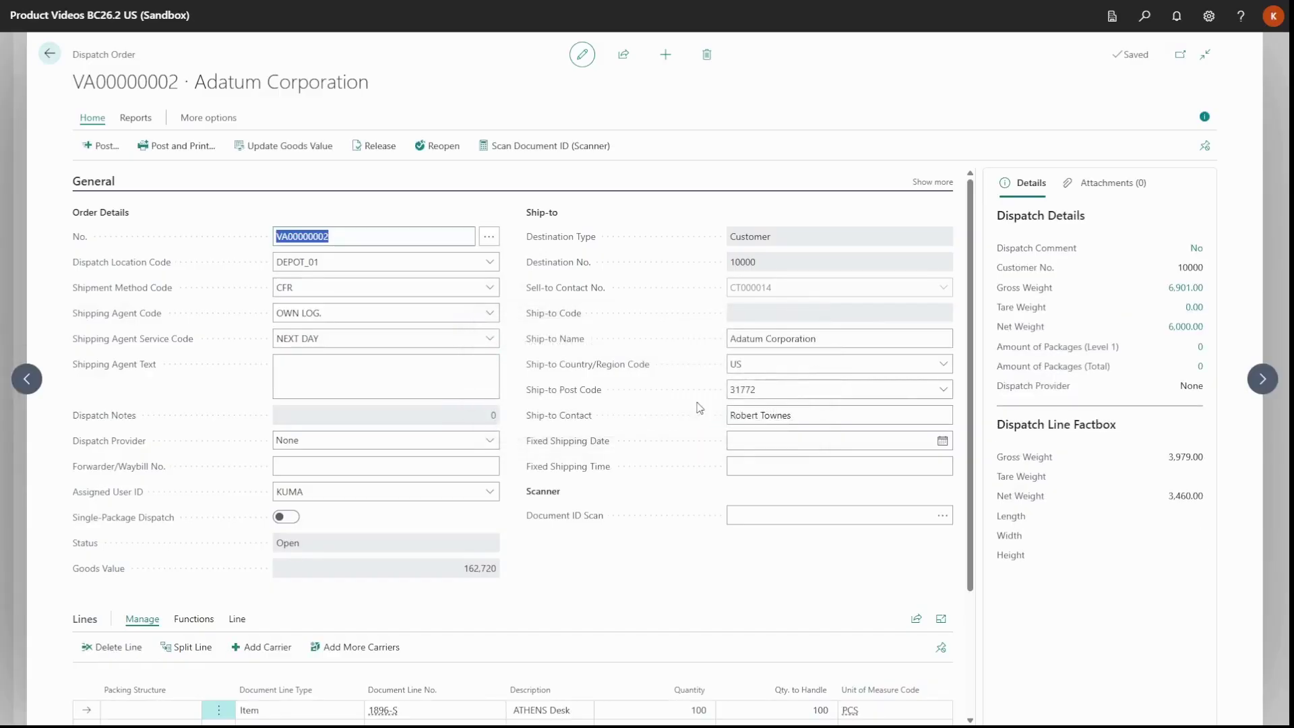
Check the lines of the newly created dispatch order, search for "dis order", and open the Posted Dispatch Orders List
scroll(699, 408, down, 3)
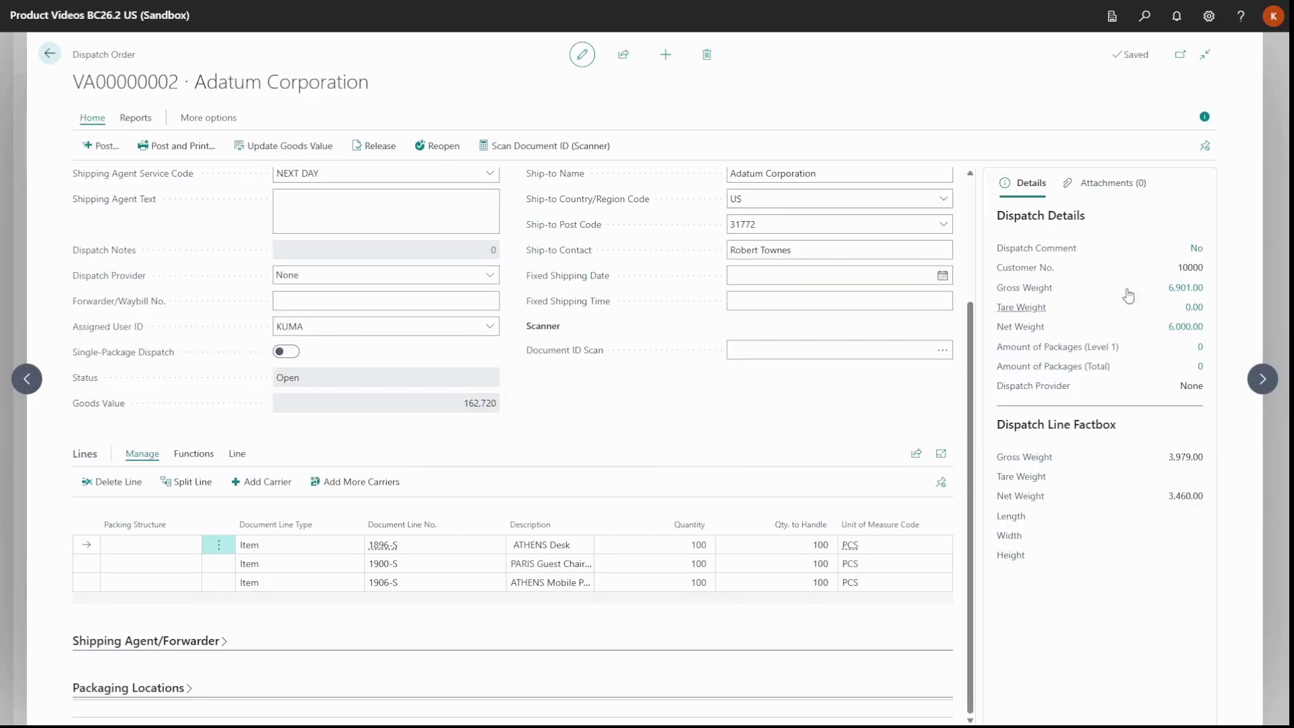
click(1145, 18)
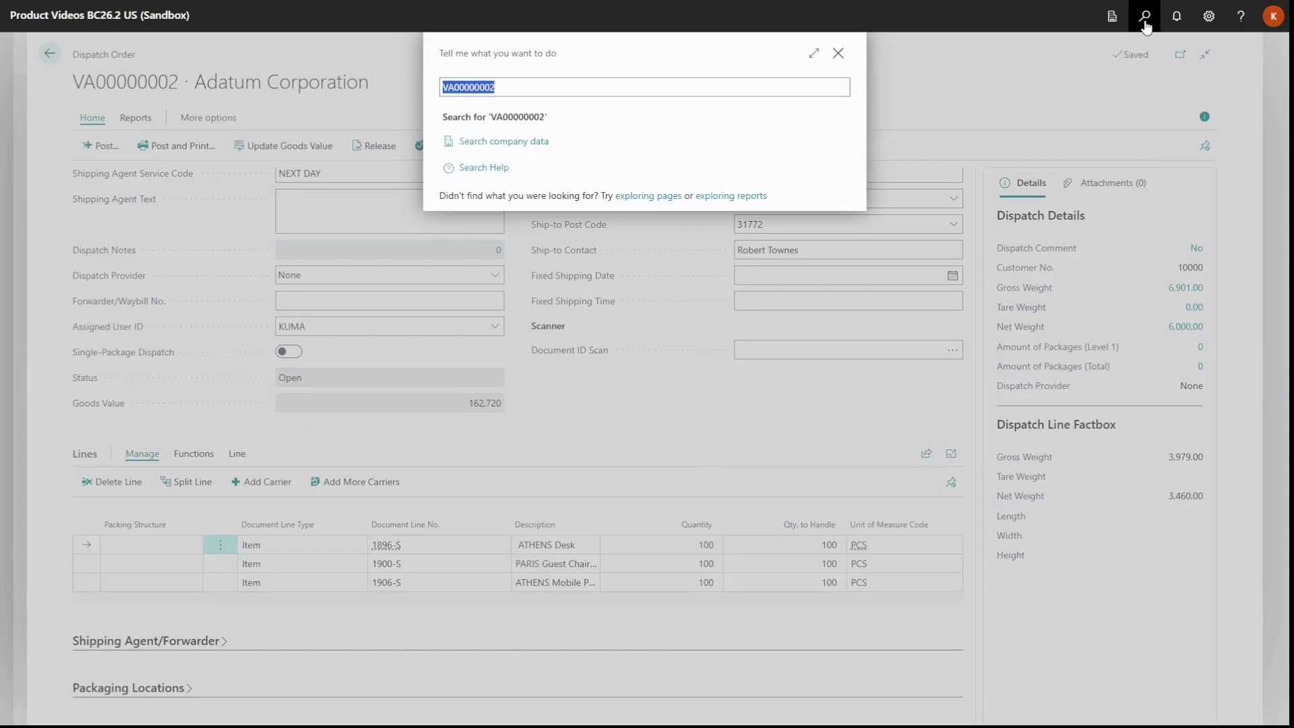
text(dis )
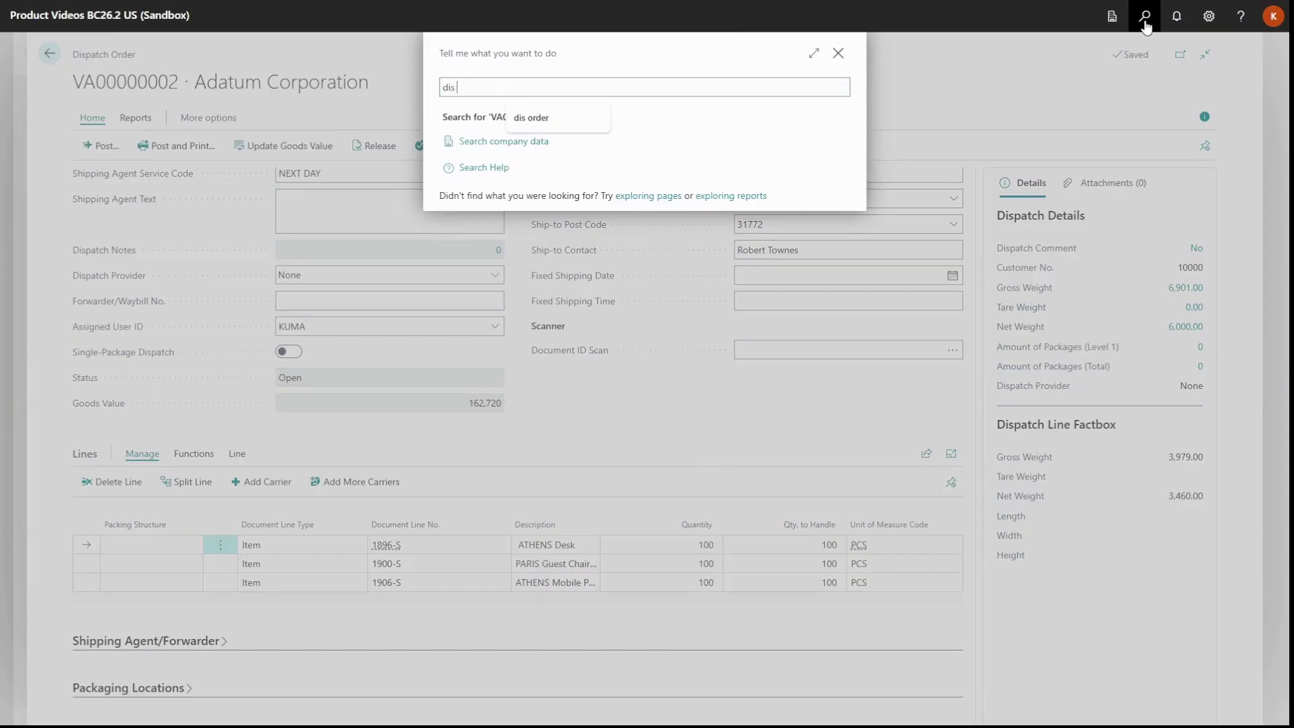
text(order)
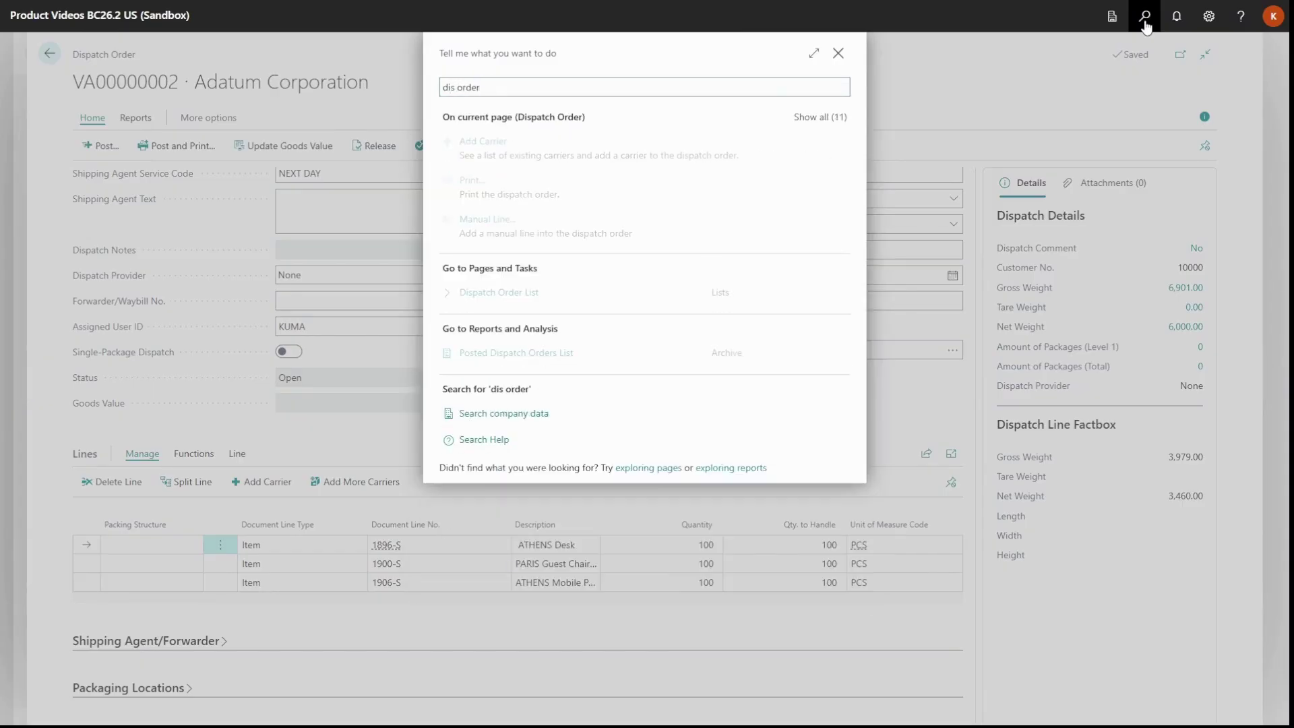
click(475, 353)
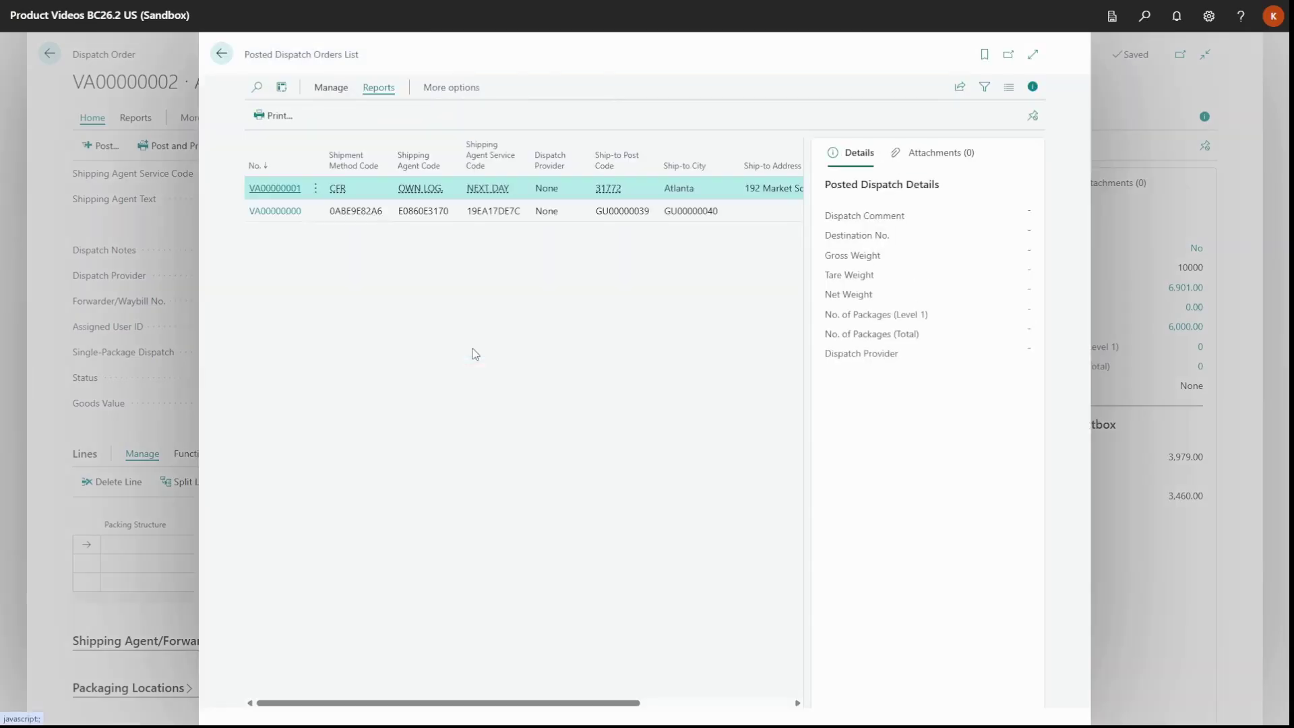
Open the posted dispatch order shipped to Atlanta and review its details
click(267, 191)
scroll(422, 473, down, 3)
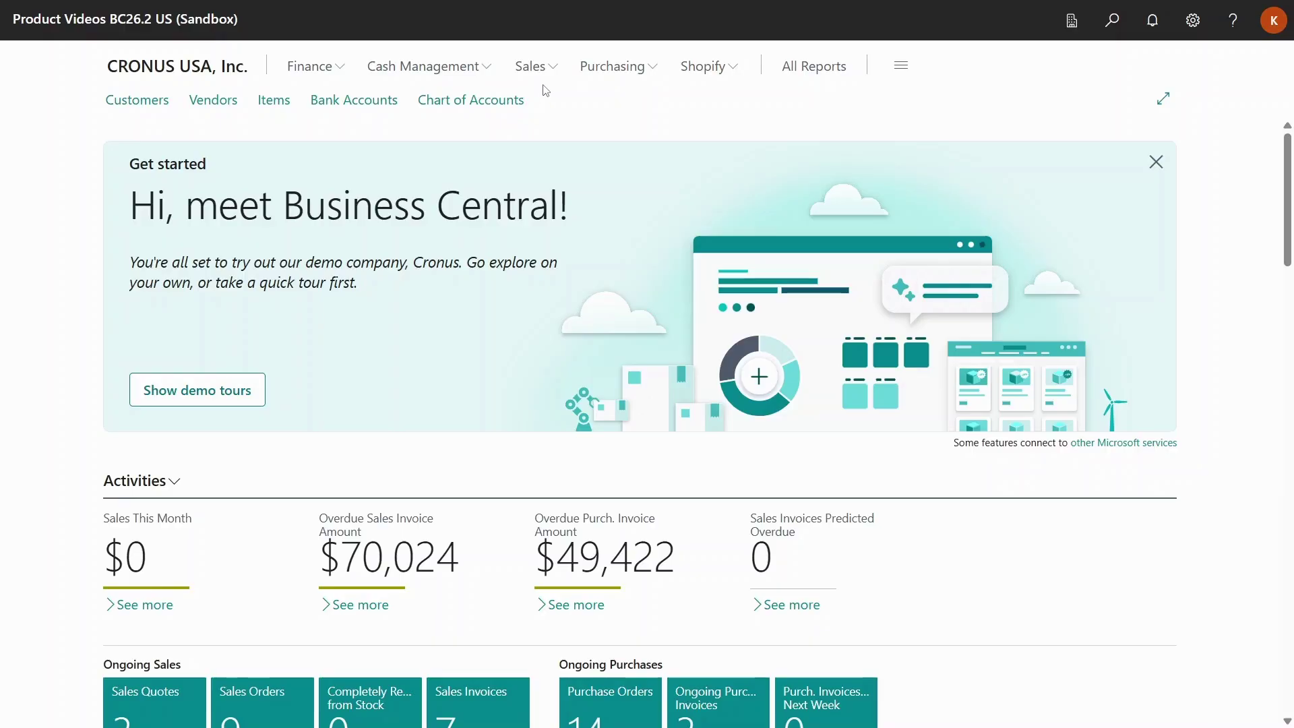
Create a new sales order for the customer Adatum Corporation
click(537, 72)
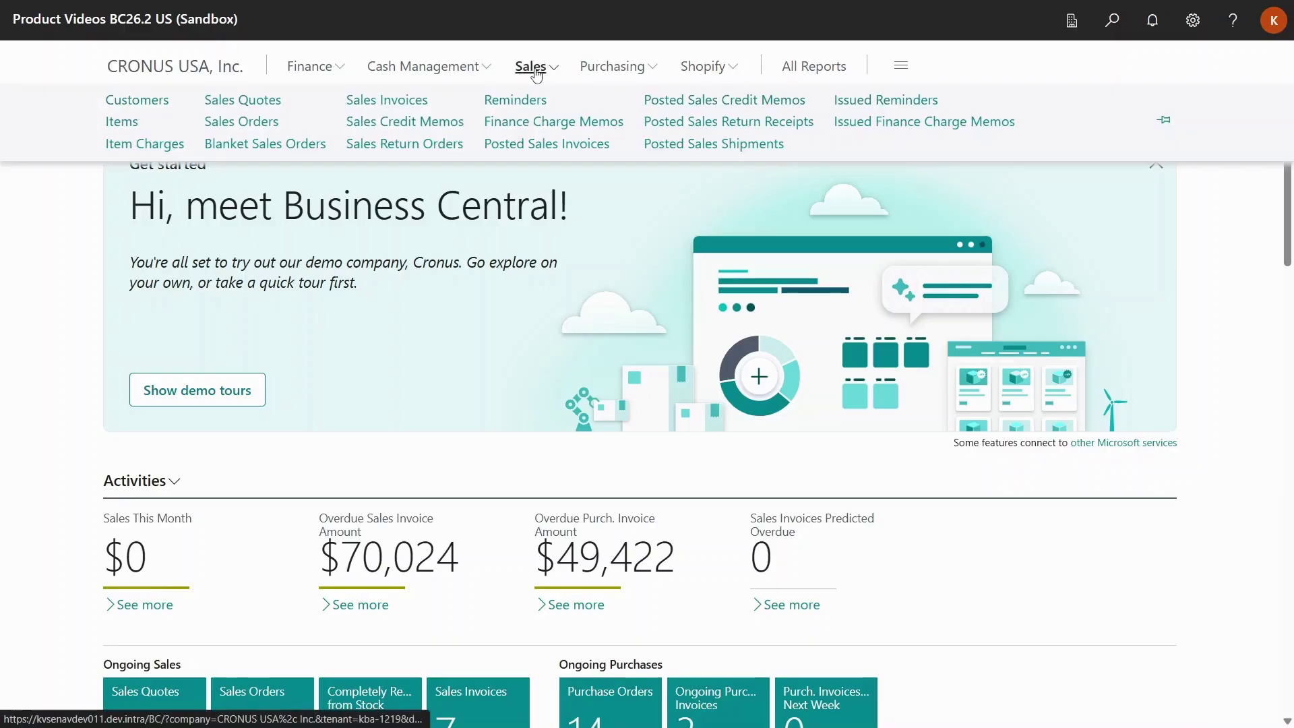
click(262, 125)
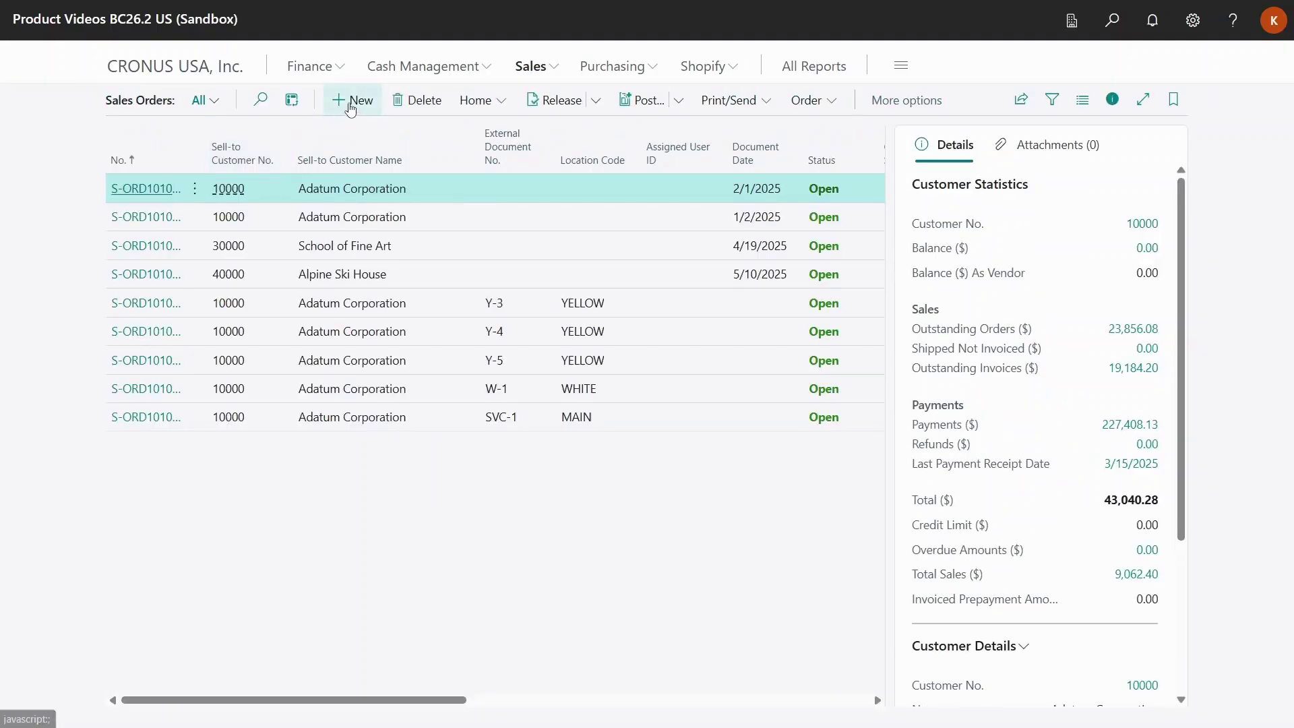
click(350, 104)
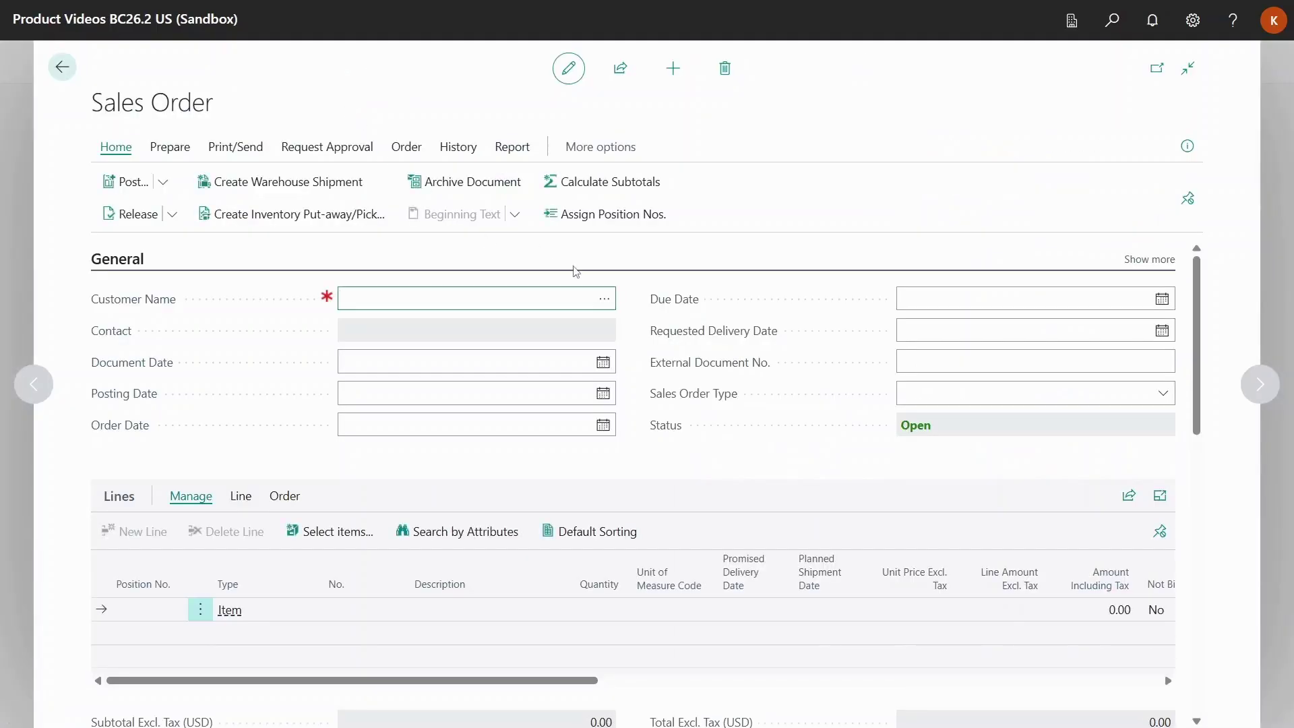
click(604, 299)
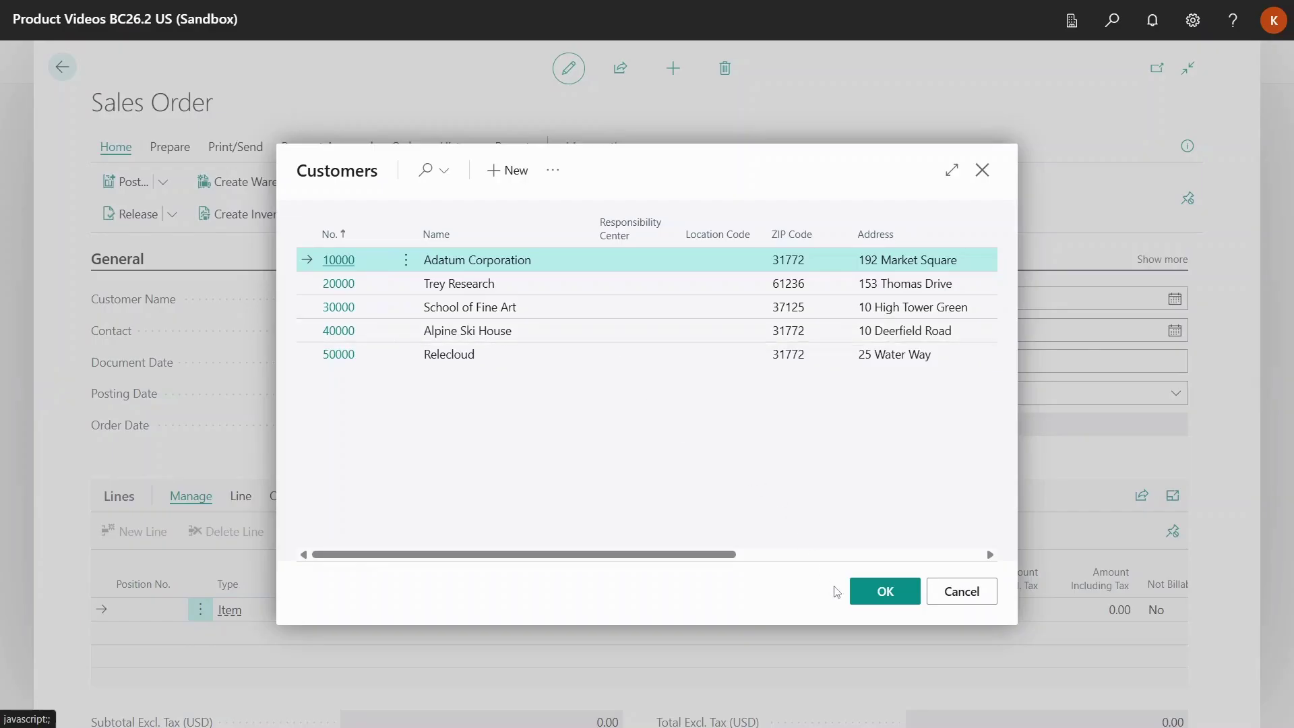
click(883, 601)
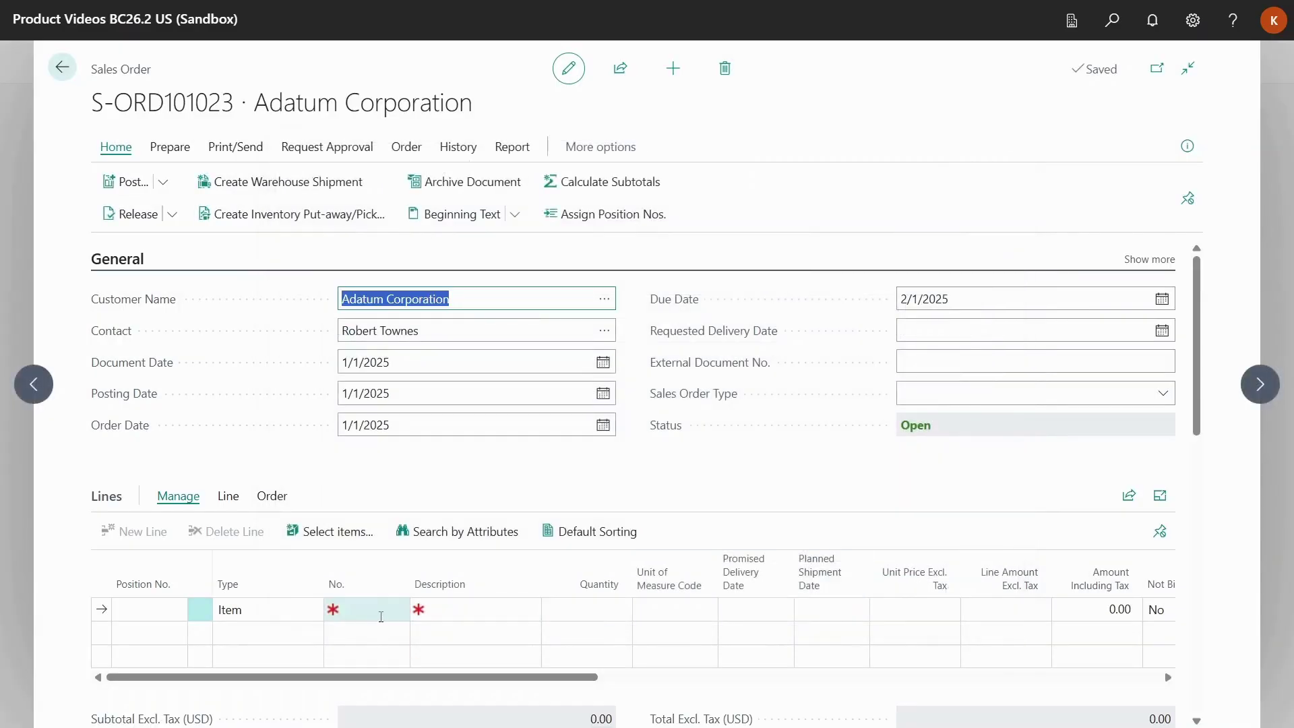
Add item 1896-S ATHENS Desk with a quantity of 1 to the first sales order line
click(381, 616)
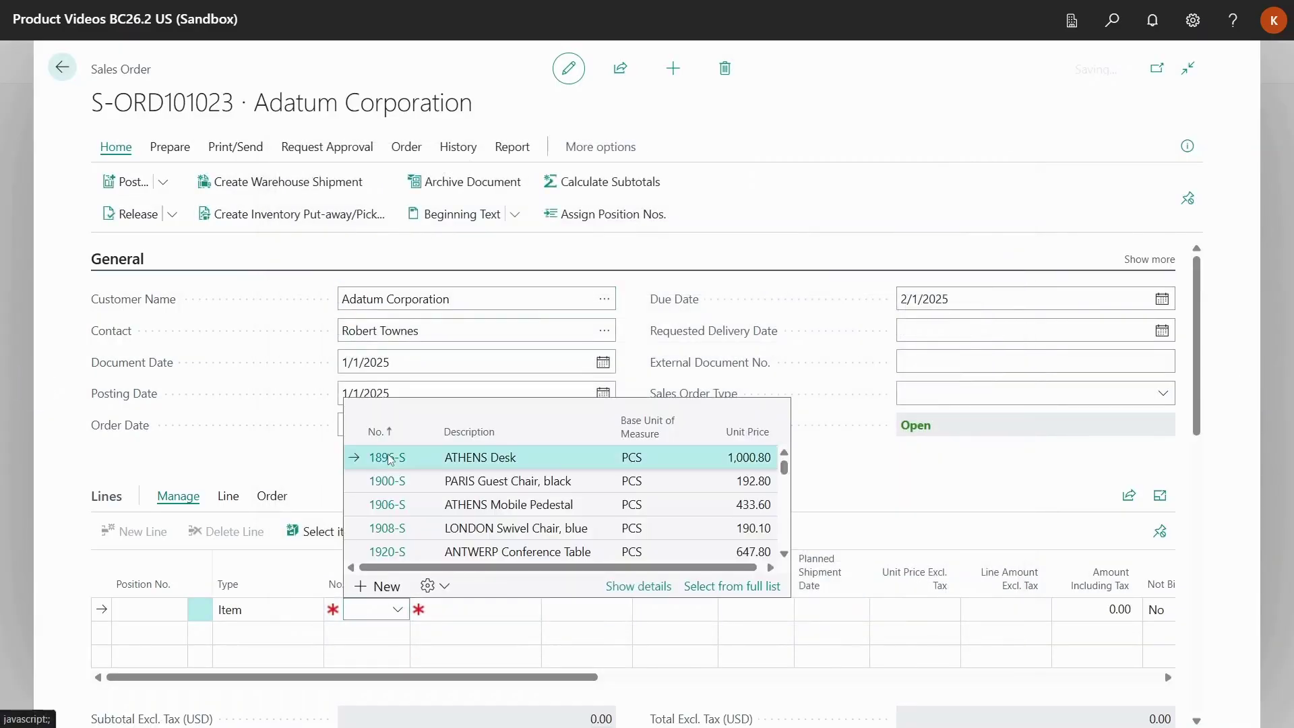
click(388, 459)
click(616, 609)
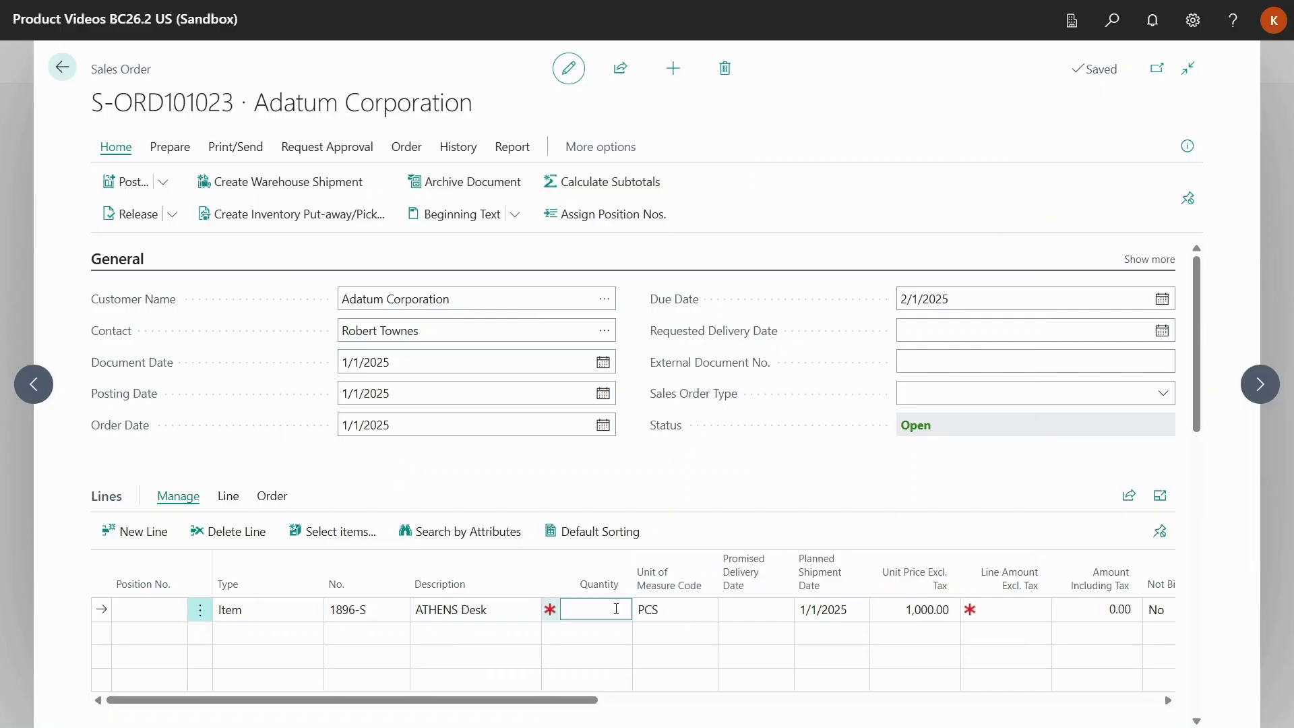
text(1)
key(Tab)
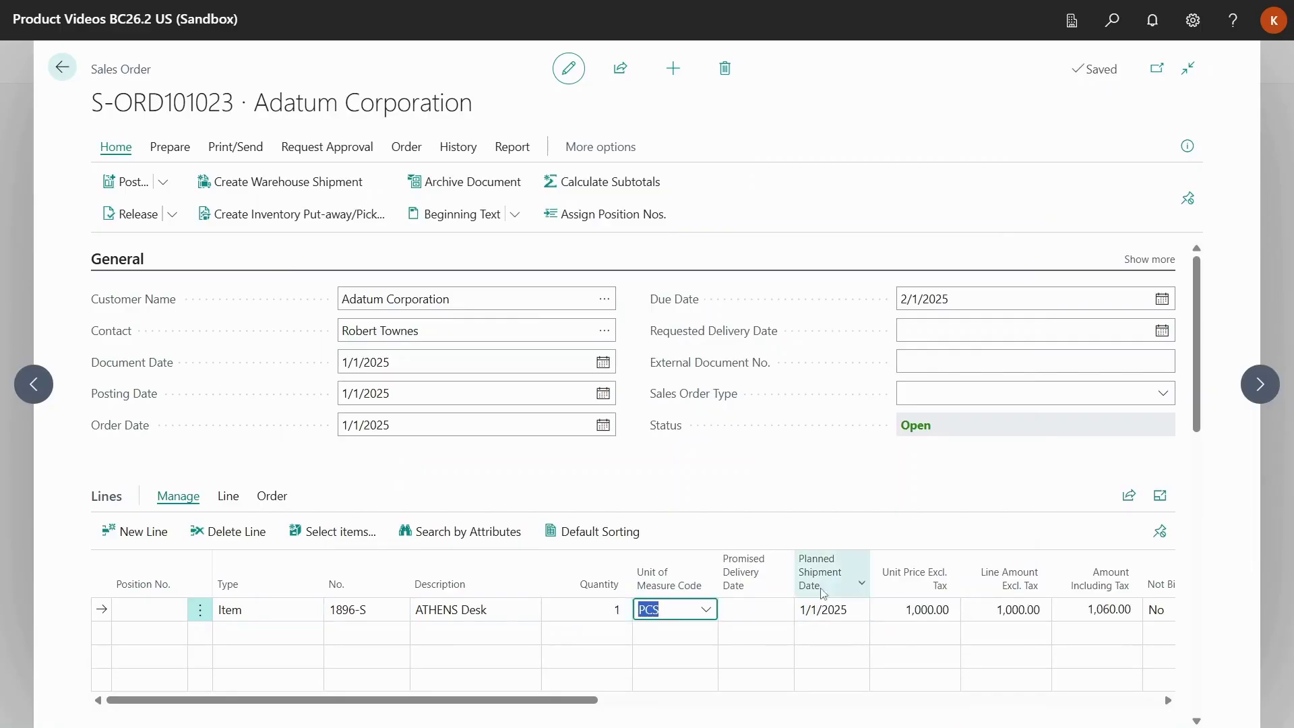
Check the available price list lines for the ATHENS Desk with Get Price, without picking one
click(232, 500)
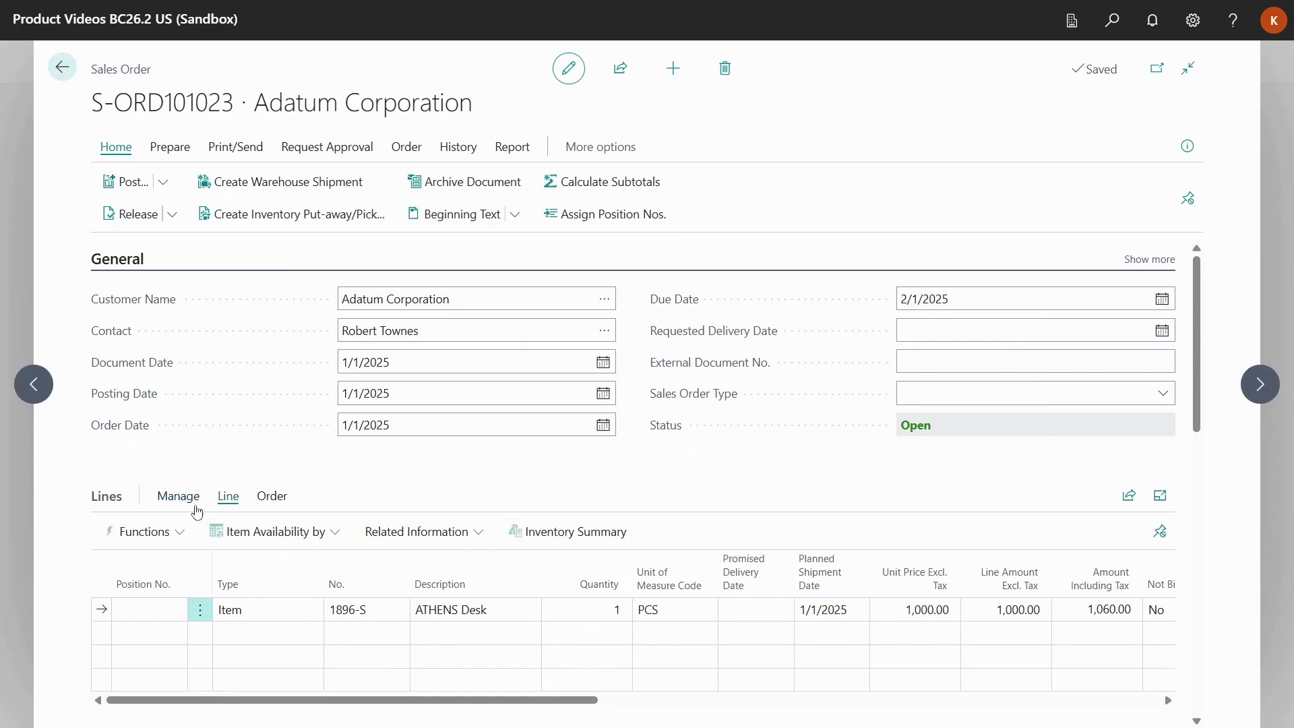
click(164, 534)
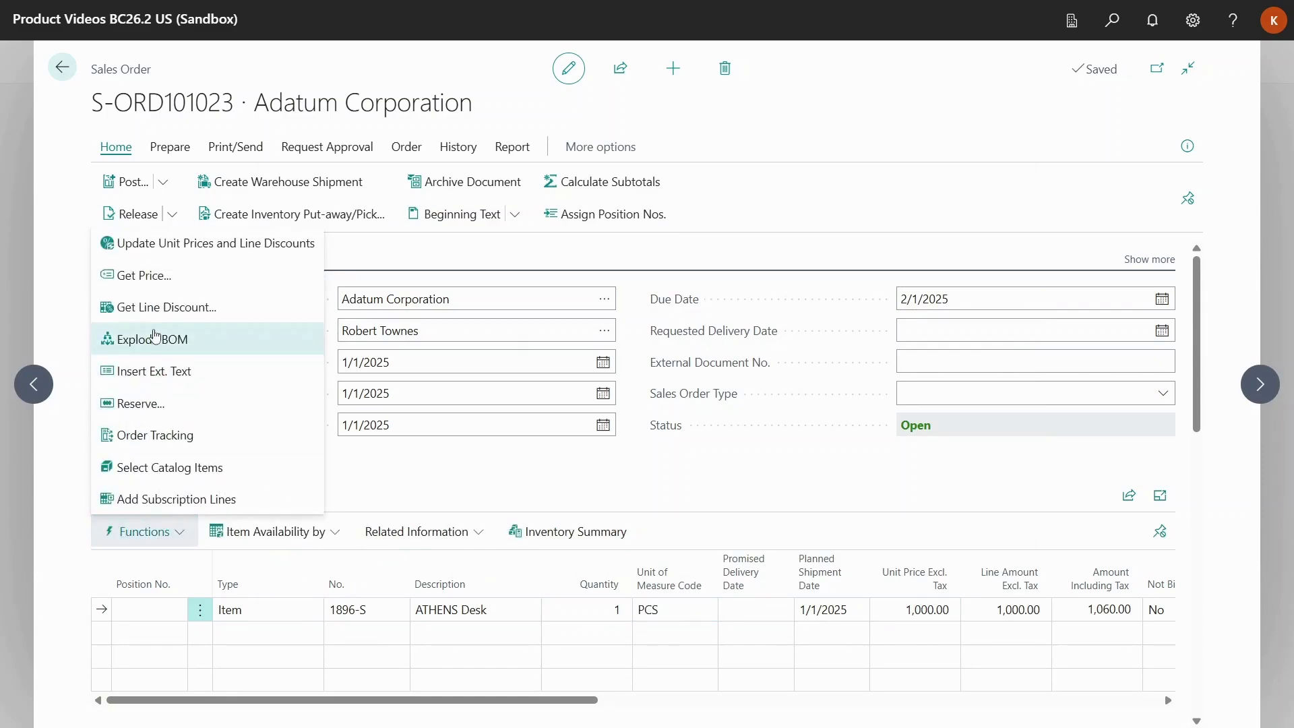
click(144, 276)
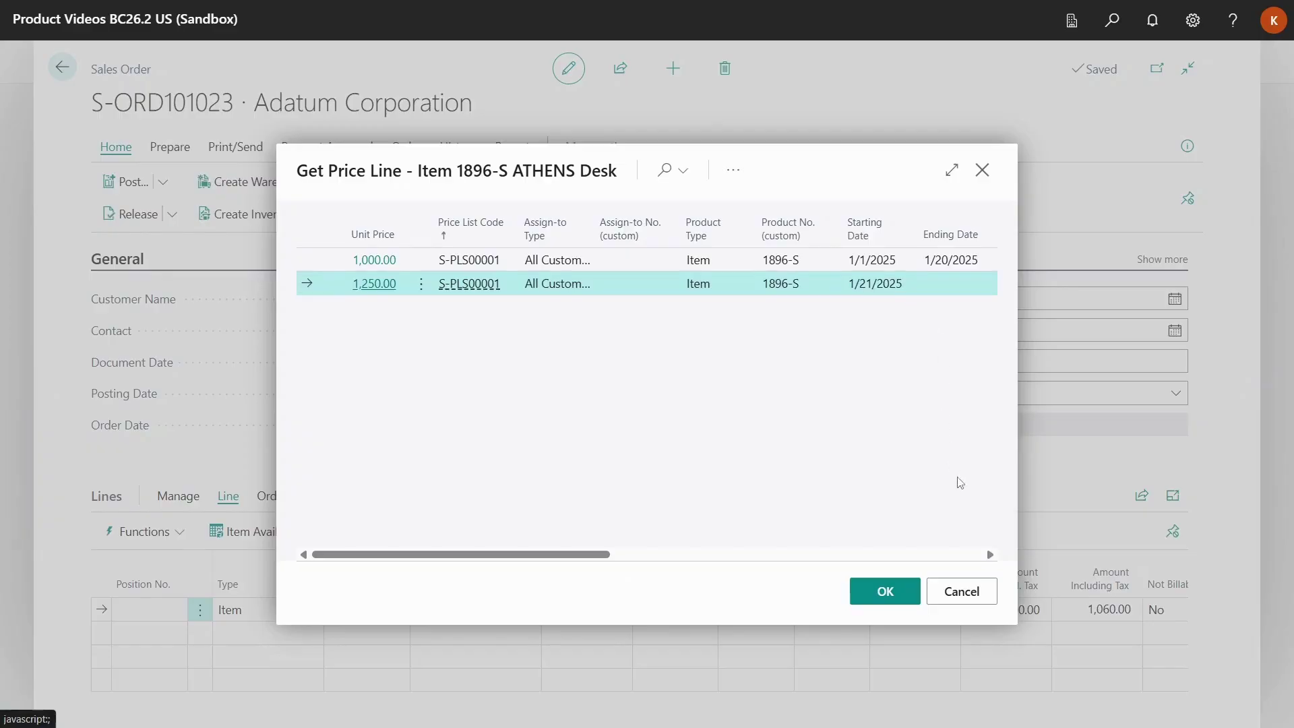
click(978, 592)
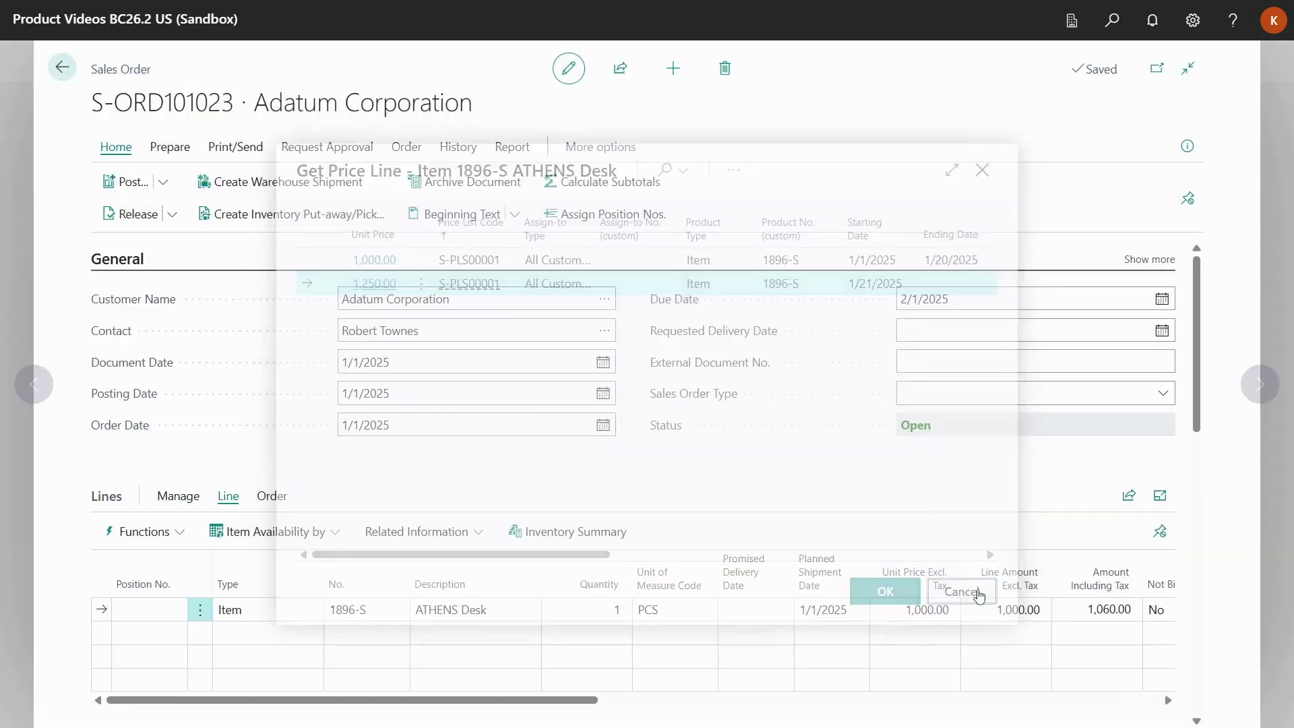
Set the order's Pricing Date to Delivery Date in the invoice details and accept recreating the sales lines
scroll(978, 583, down, 3)
scroll(977, 579, down, 7)
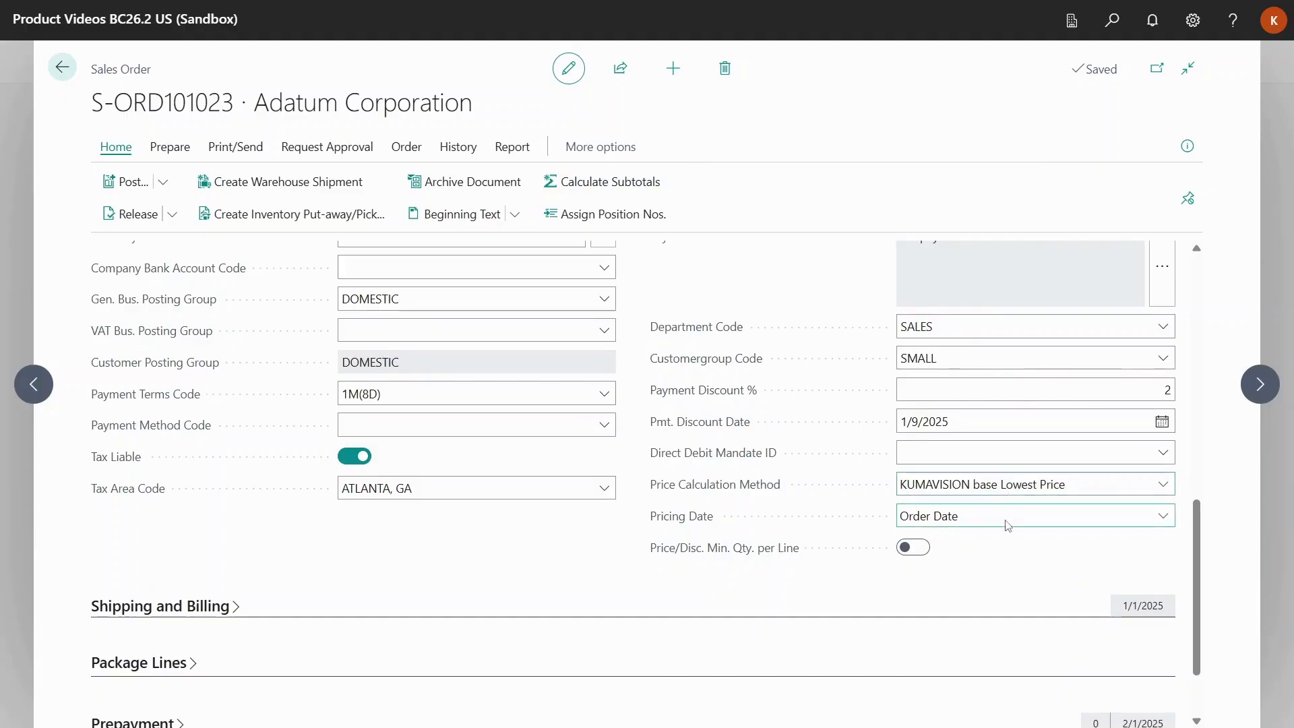
click(1008, 524)
click(978, 584)
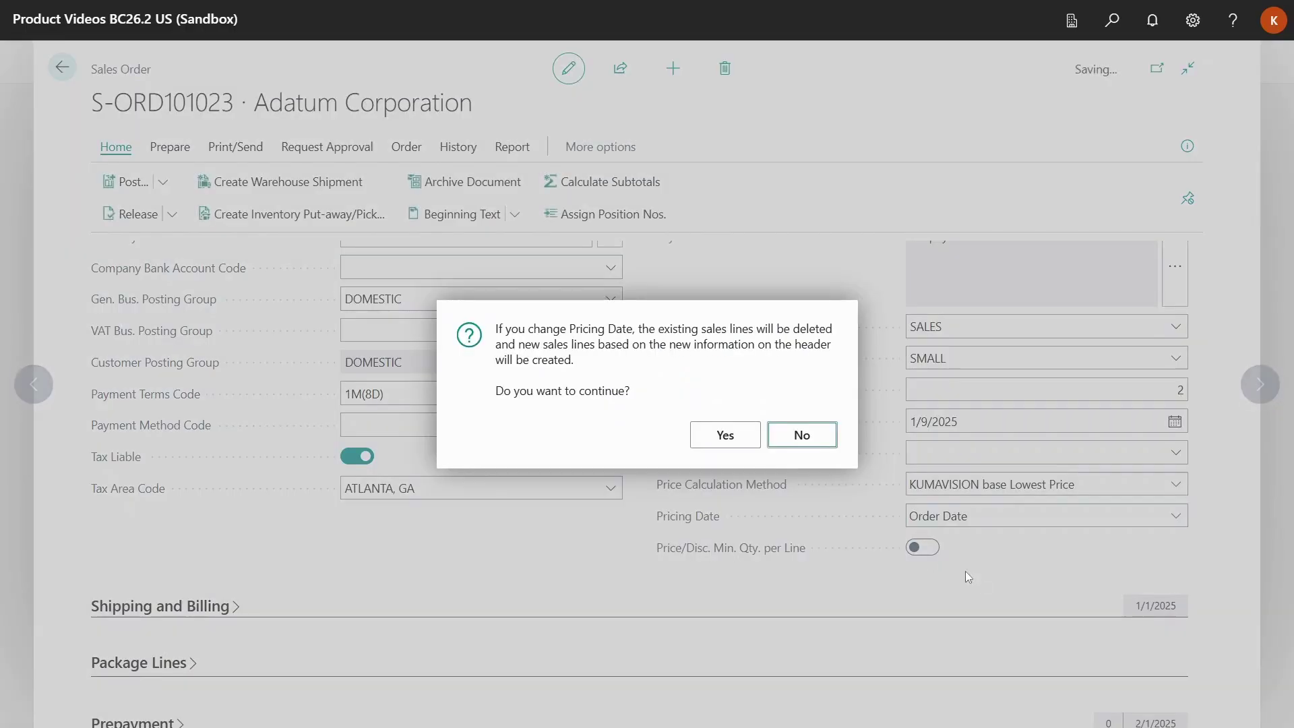
click(725, 434)
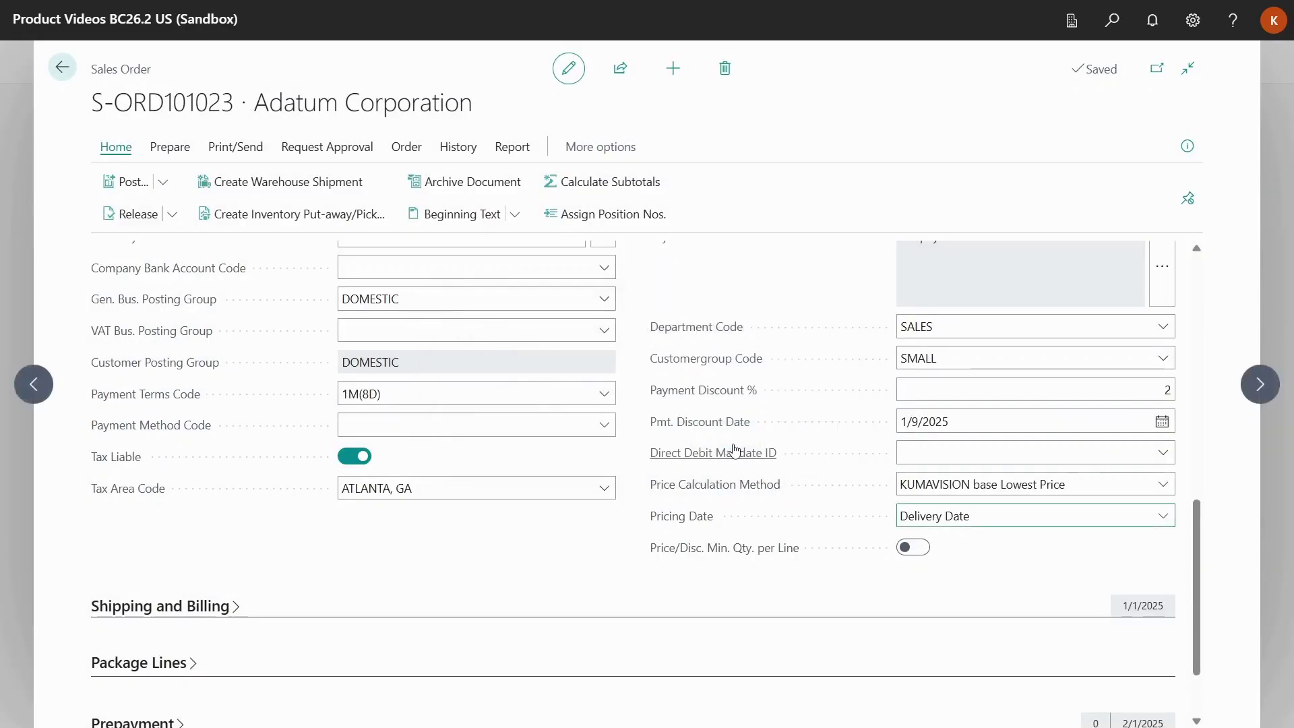
Set the Promised Delivery Date of the ATHENS Desk line to 1/23/2025
scroll(737, 456, up, 5)
scroll(741, 458, up, 3)
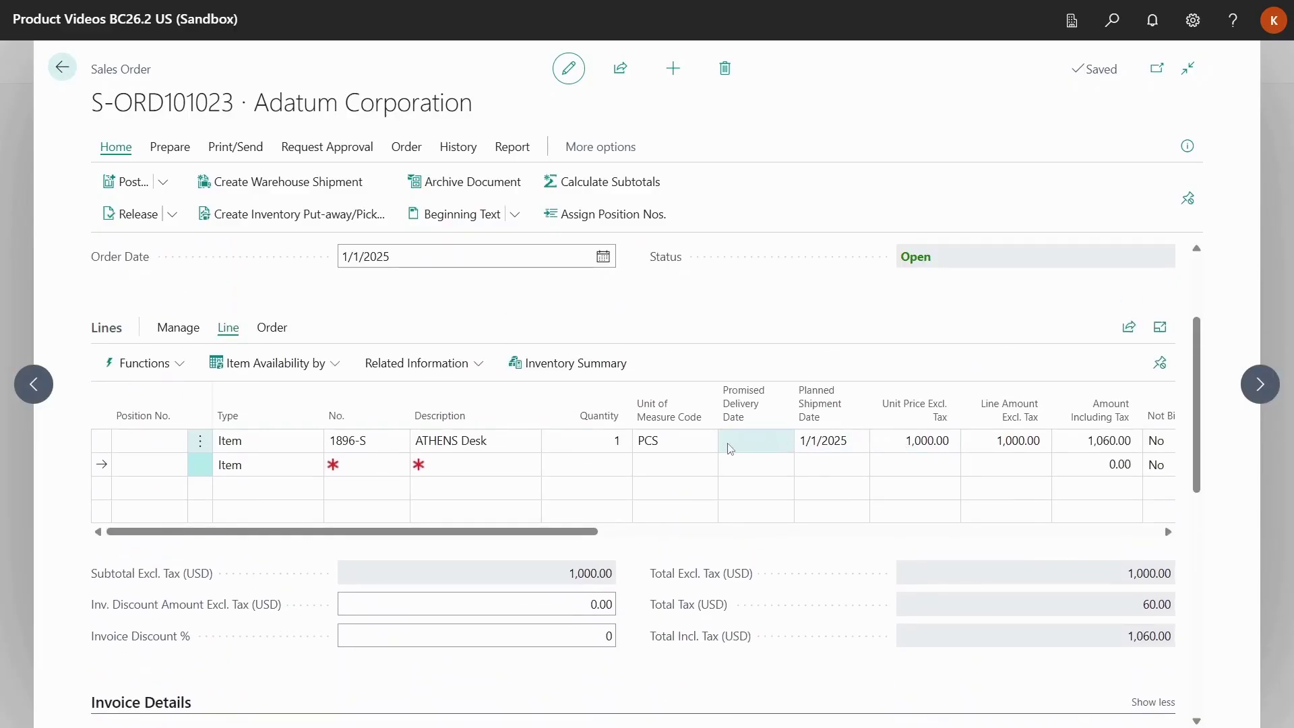
click(646, 445)
key(Tab)
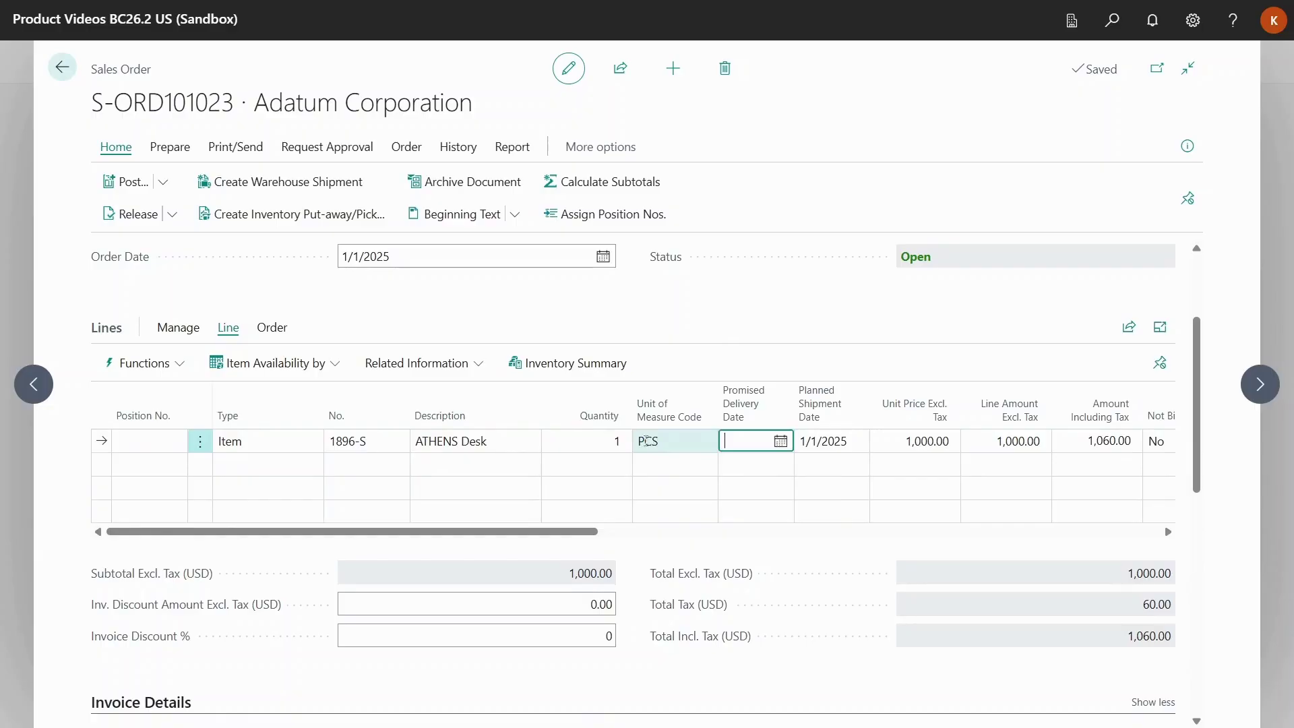
text(1/23/2025)
key(Tab)
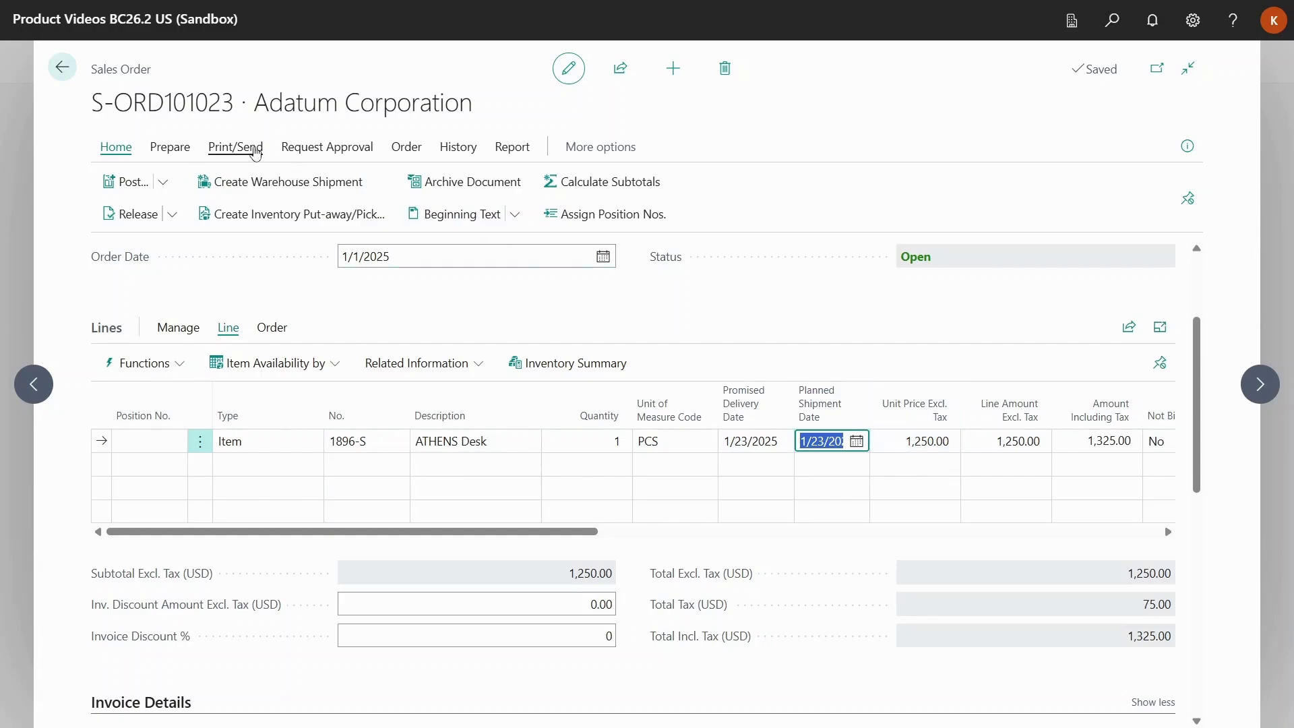
Attach the Order Confirmation to the sales order as a PDF
click(253, 148)
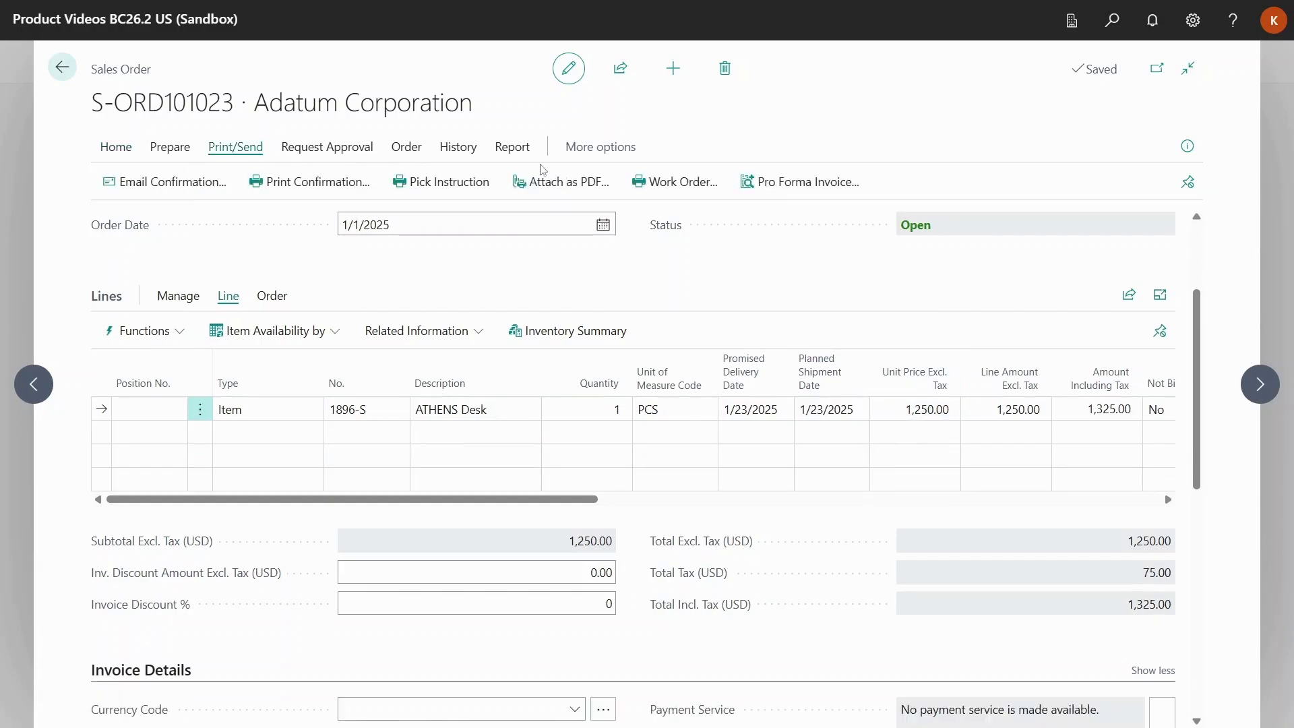
click(543, 186)
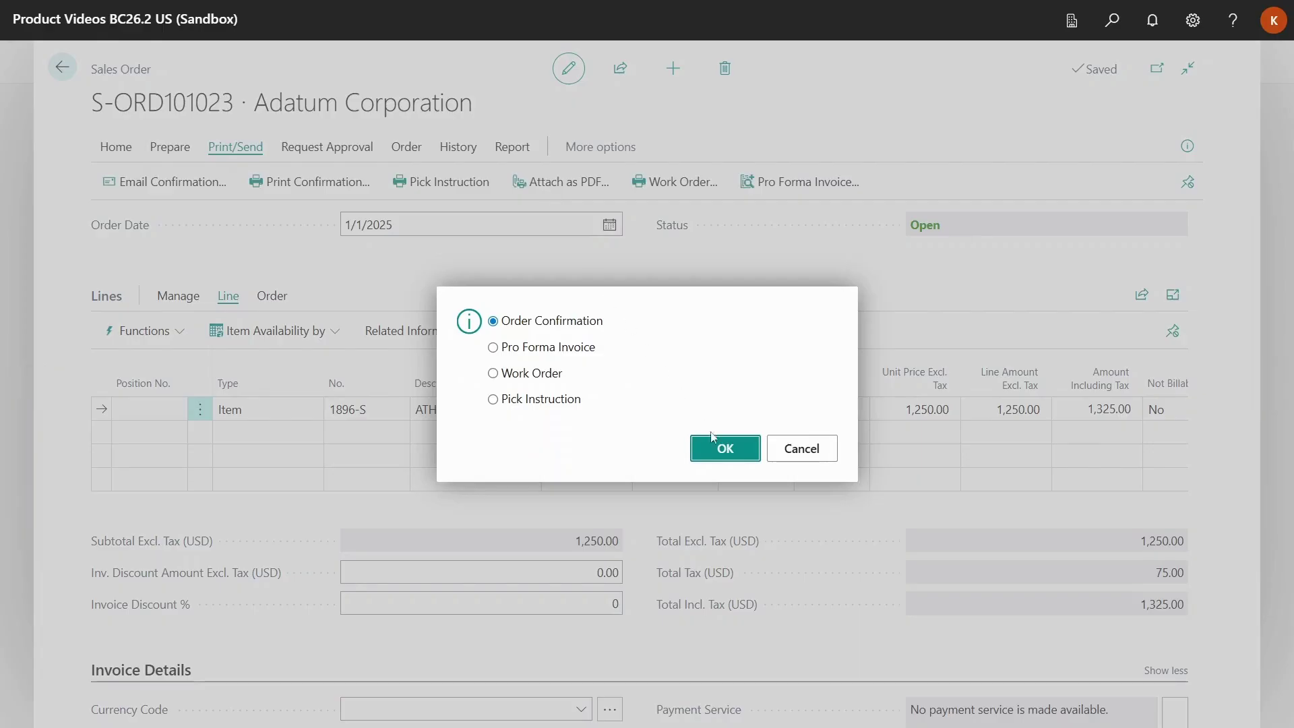
click(725, 449)
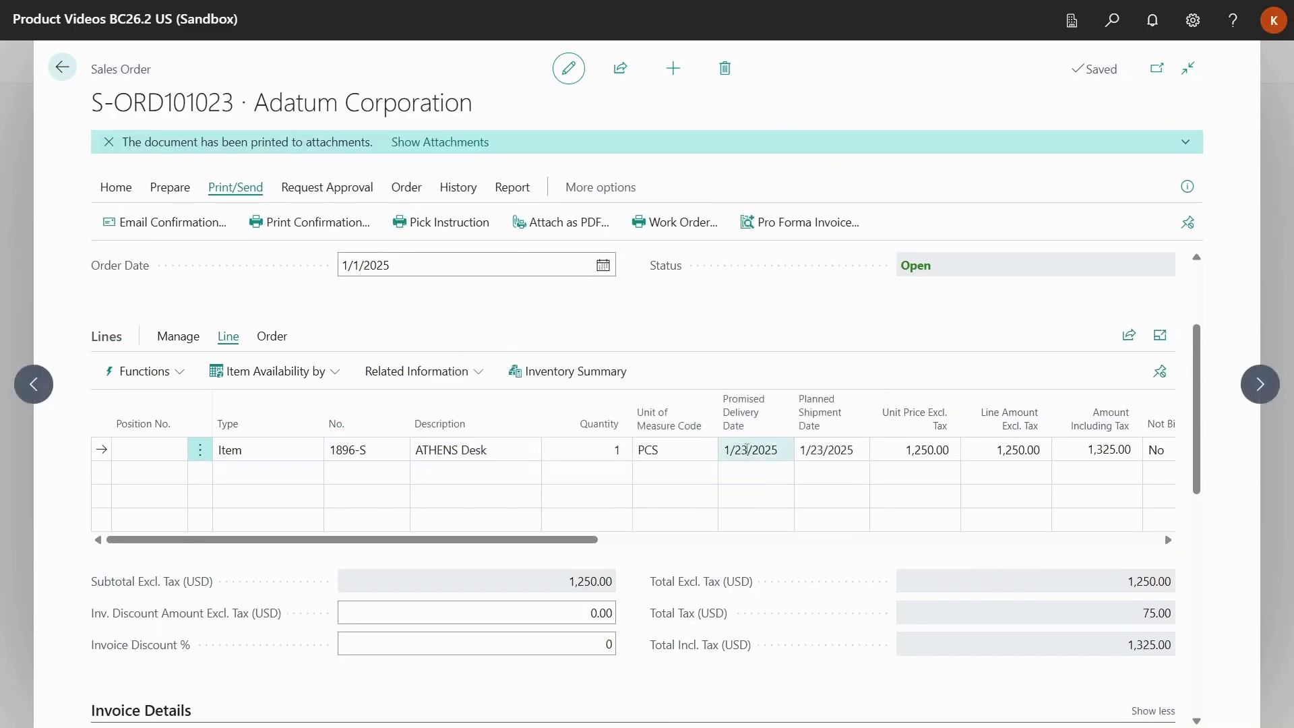
Change the Promised Delivery Date of the ATHENS Desk line to 1/20/2025
click(741, 448)
click(741, 448)
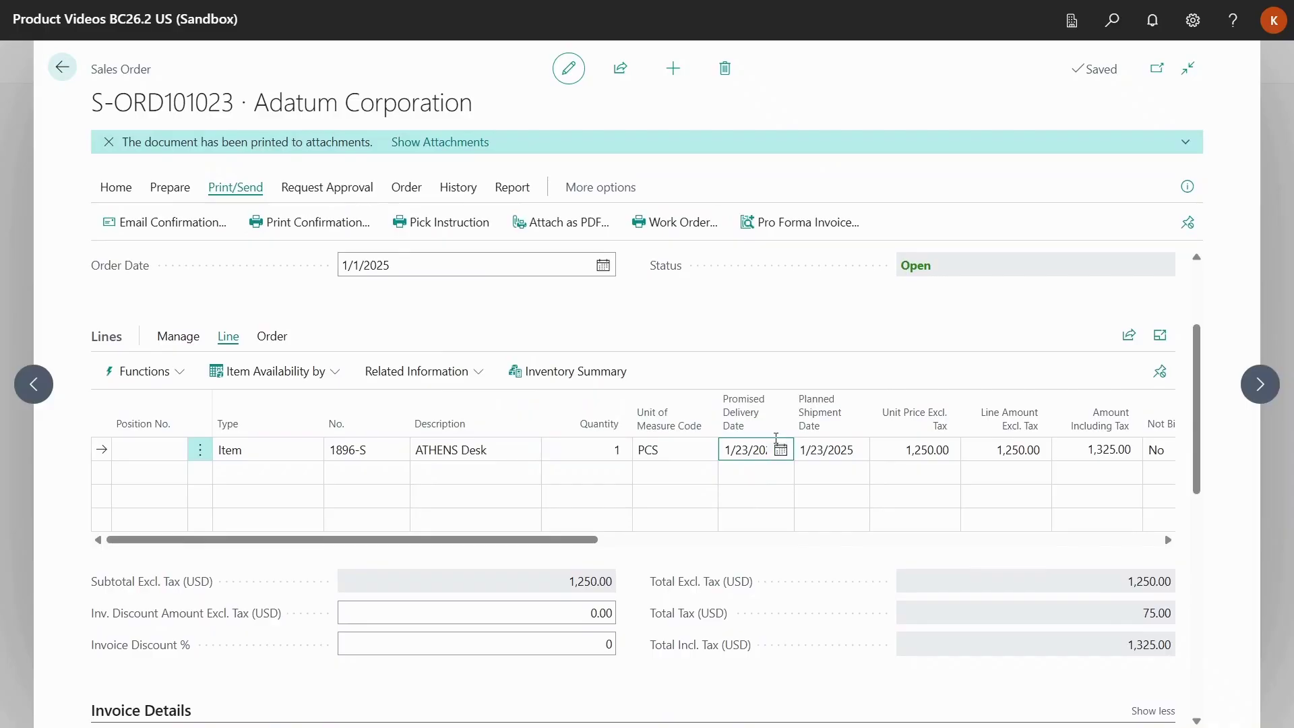
key(BackSpace)
text(0)
key(Tab)
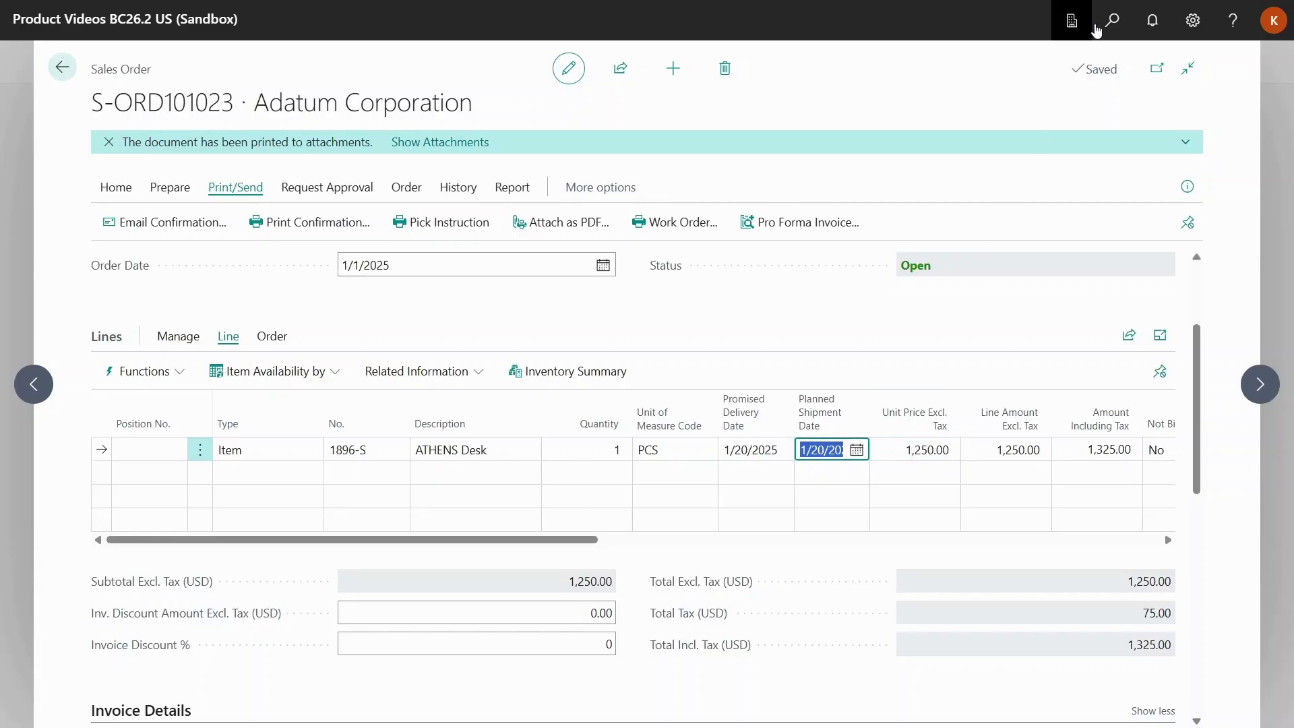
Search for "sales set", open Sales & Receivables Setup, and look at the Pricing Date options under Prices
click(1109, 29)
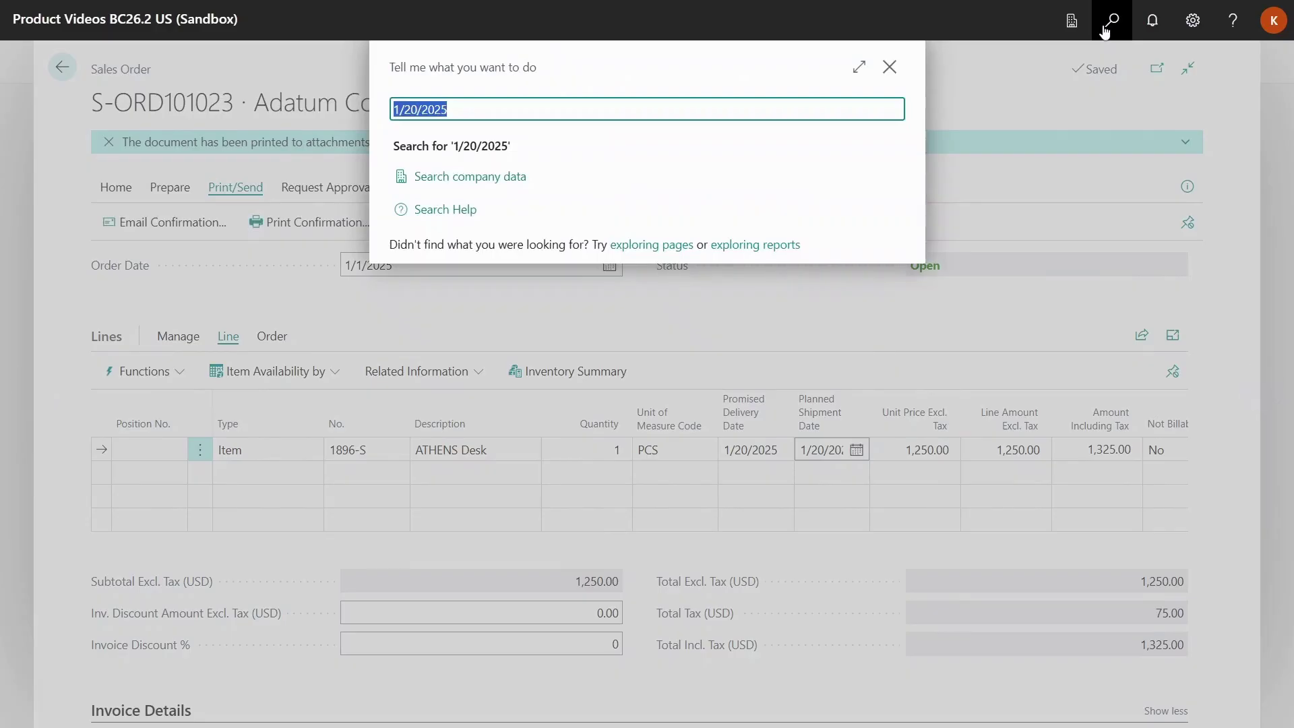
text(sales set)
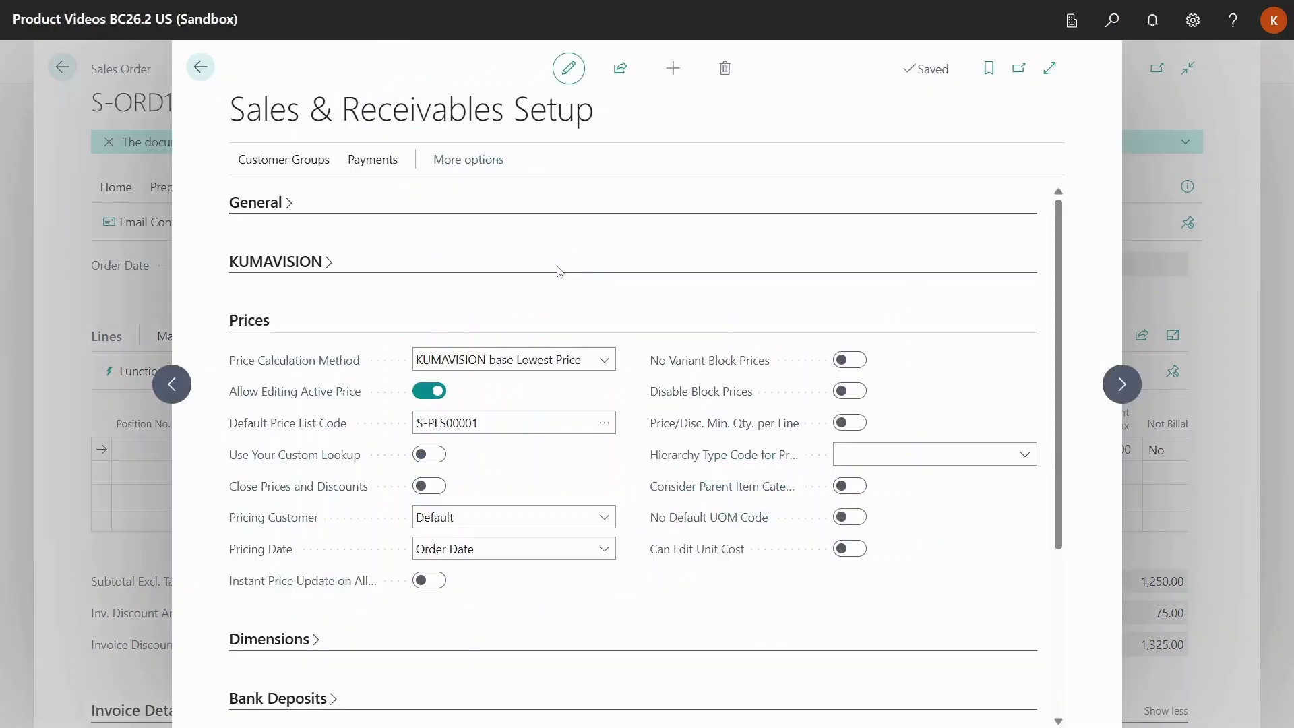
click(604, 551)
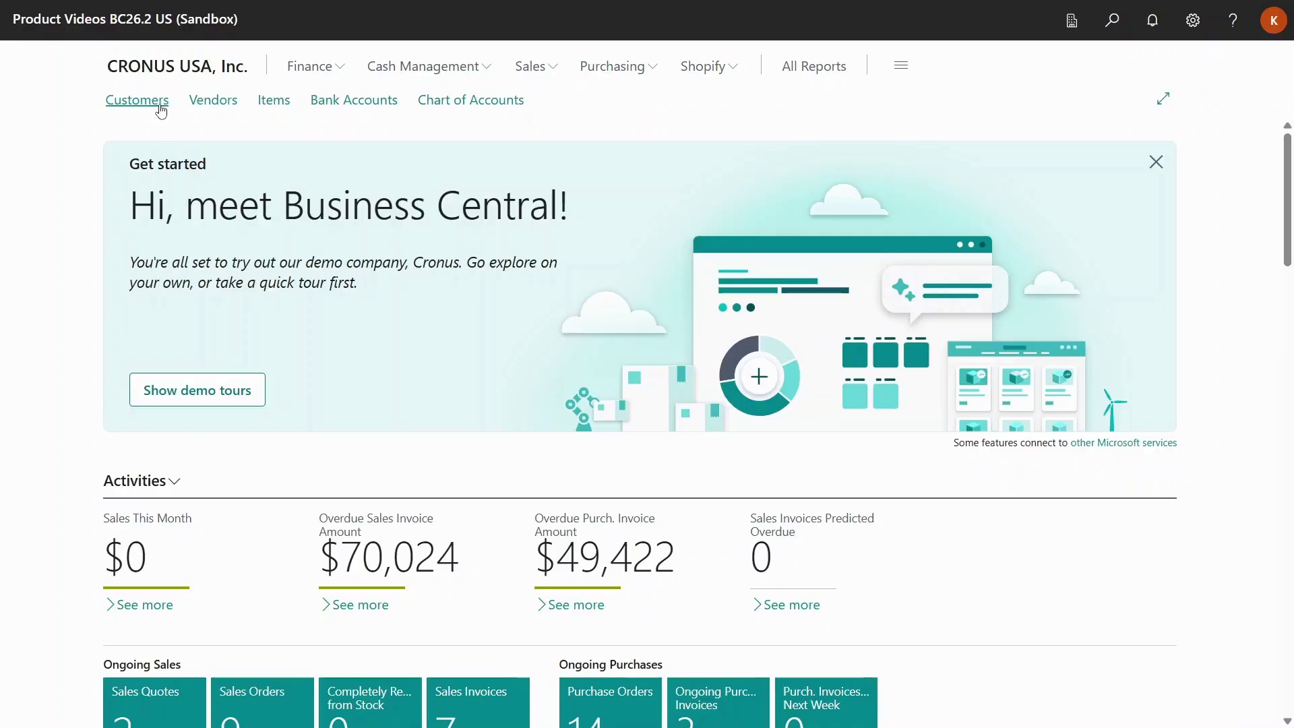
Review the sales prices of the customer Alpine Ski House Holding and price list S-PLS00001, and return to the customer list
click(159, 105)
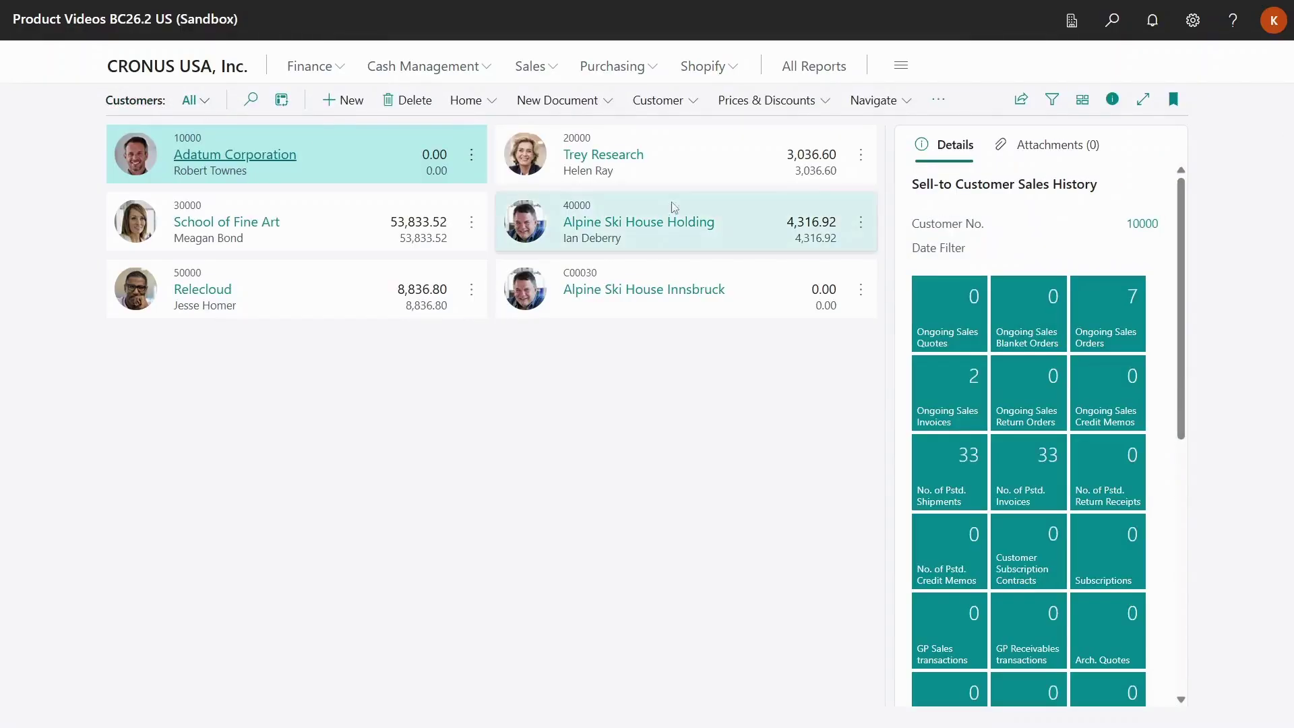
click(734, 222)
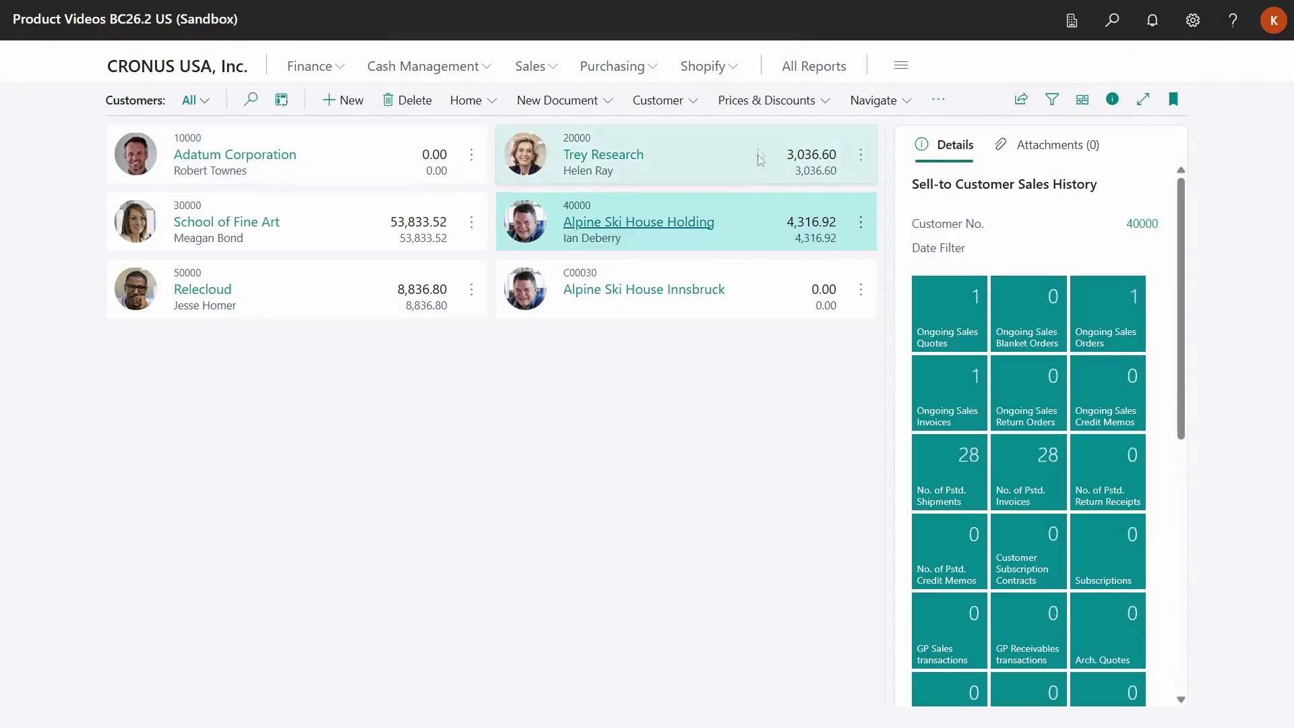
click(761, 106)
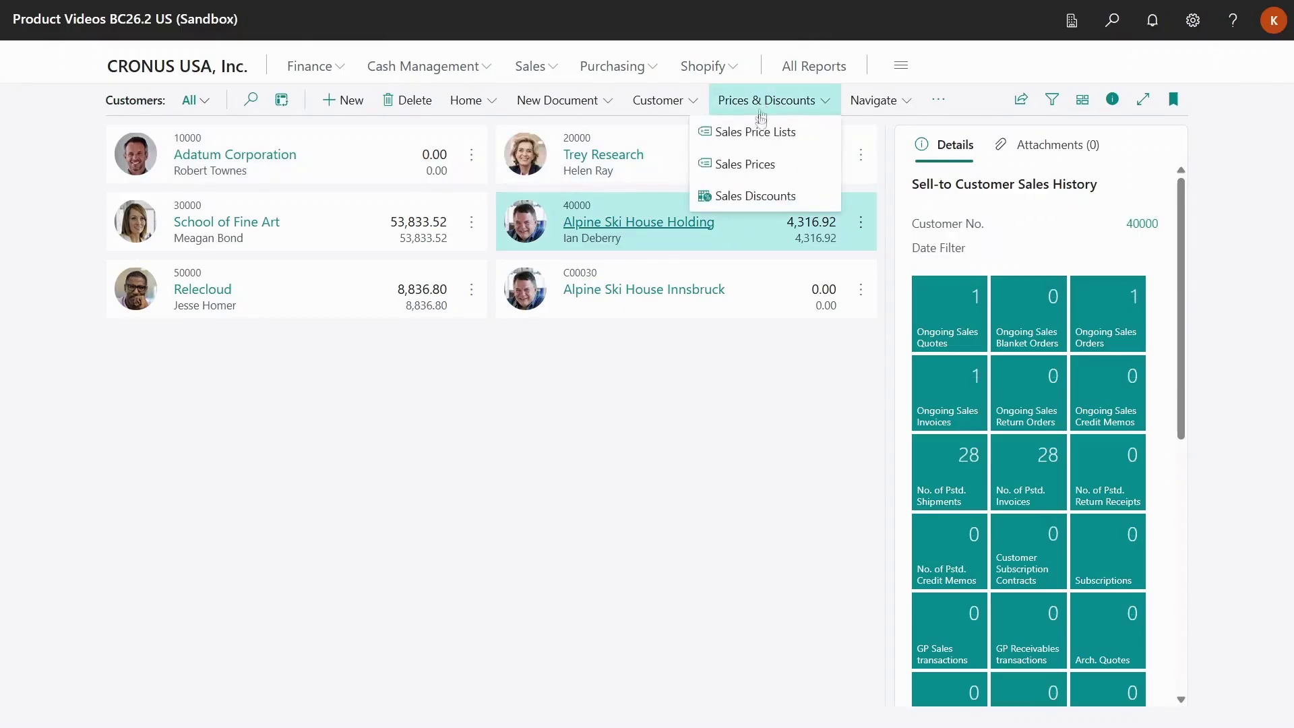
click(757, 167)
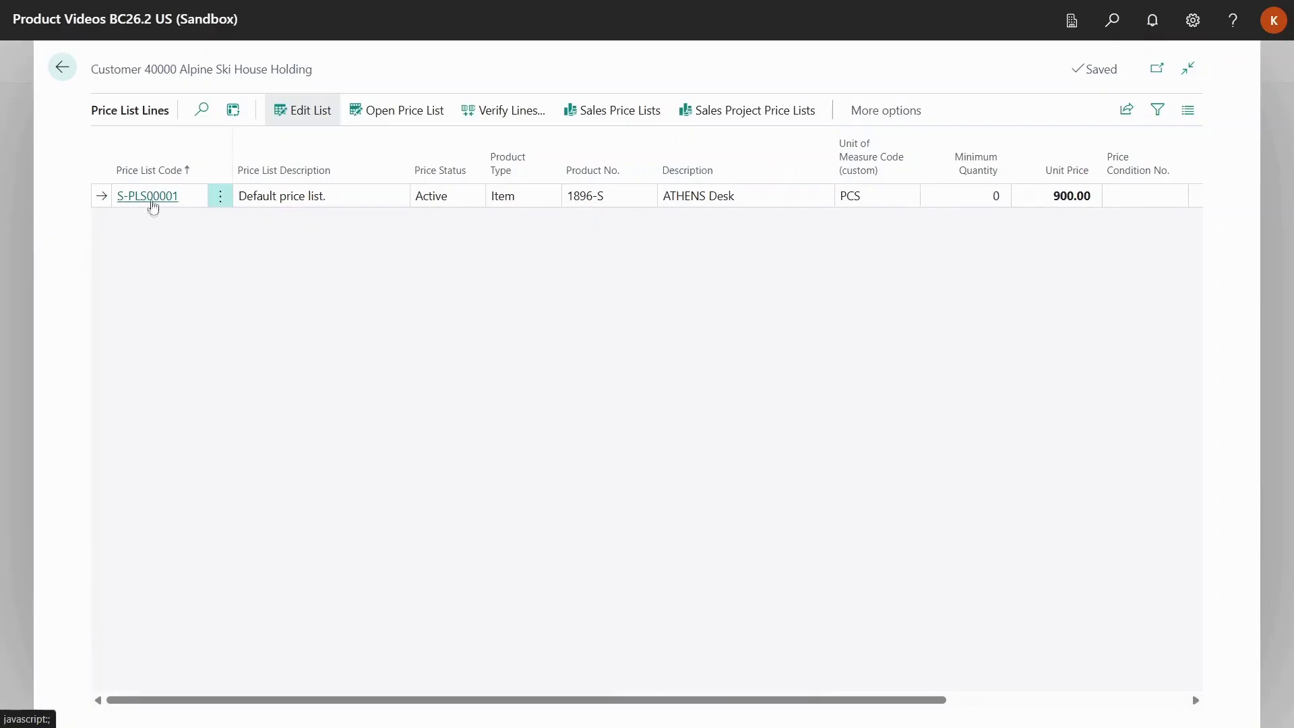
click(150, 196)
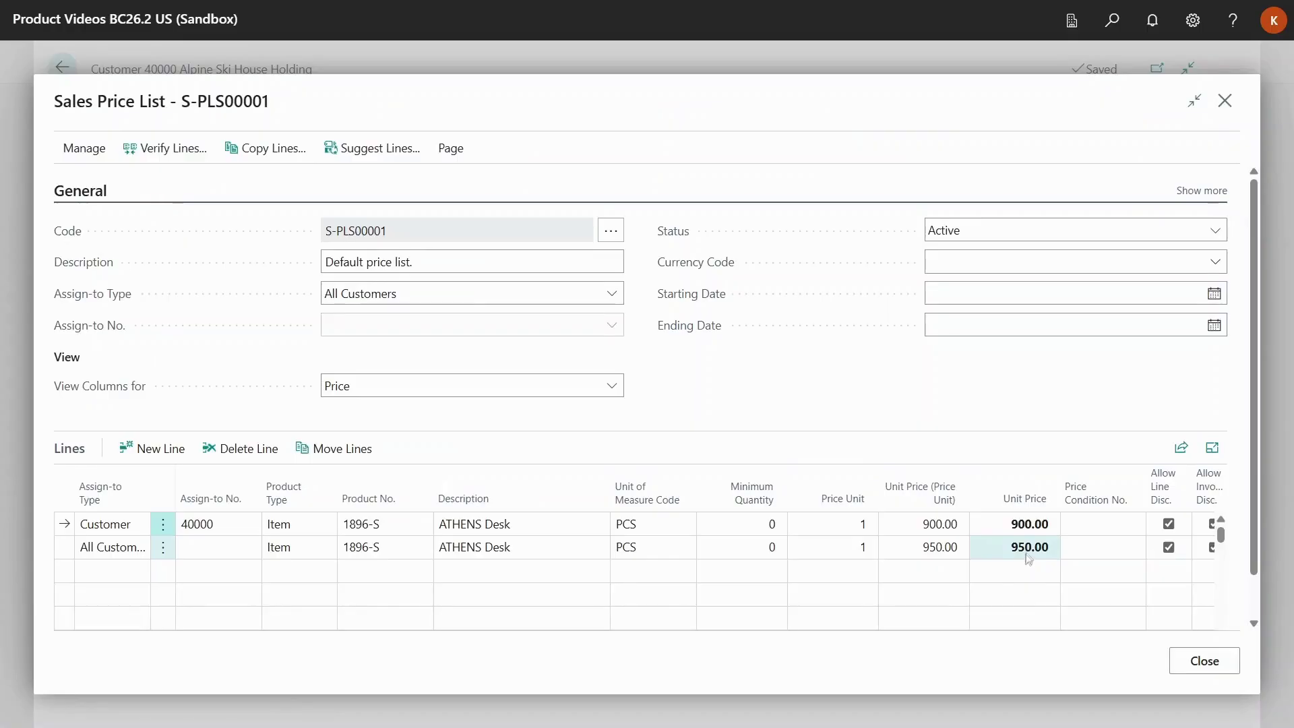
click(1222, 107)
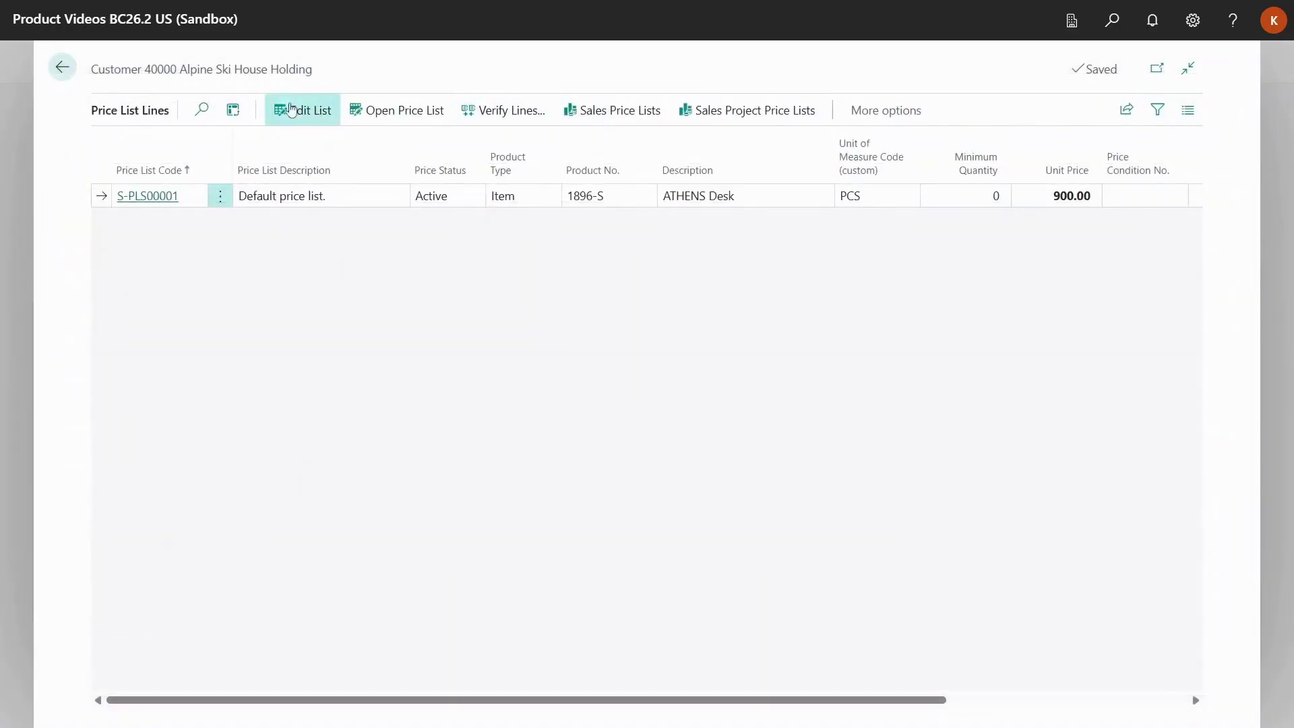
click(62, 68)
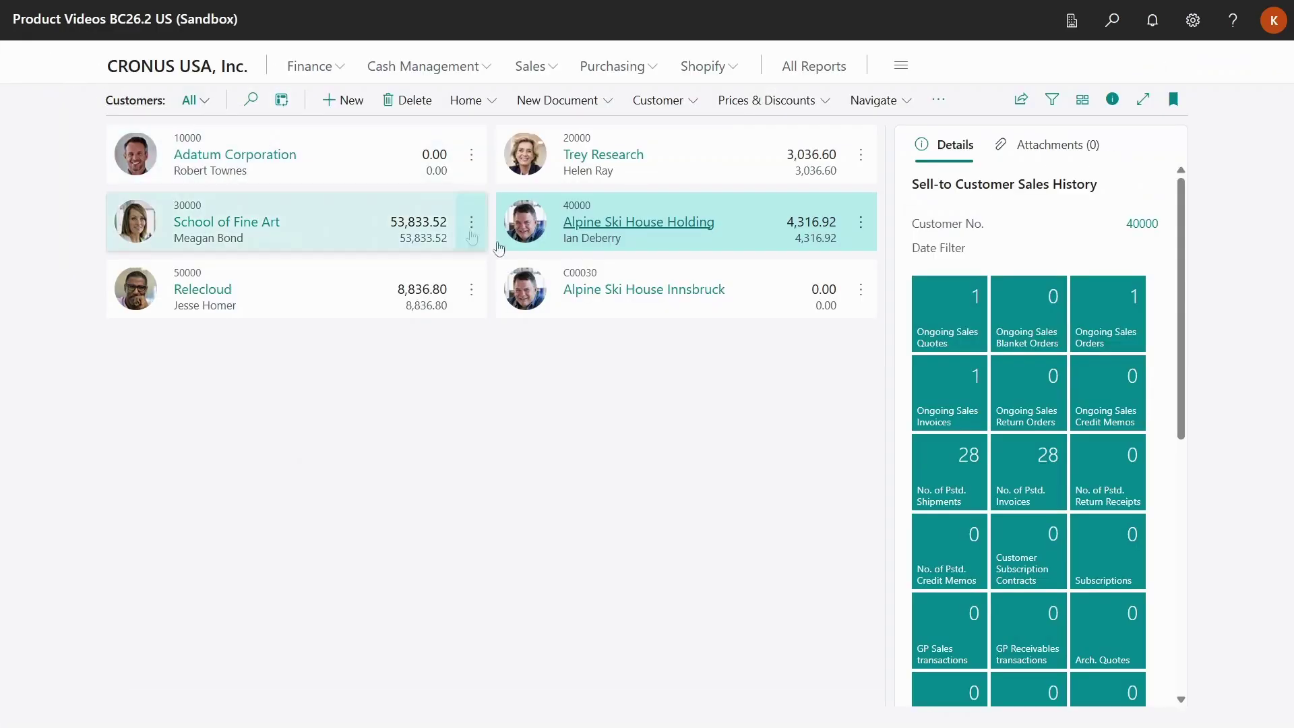
Open the customer Alpine Ski House Innsbruck and set its invoicing Customer to Alpine Ski House Holding
click(626, 310)
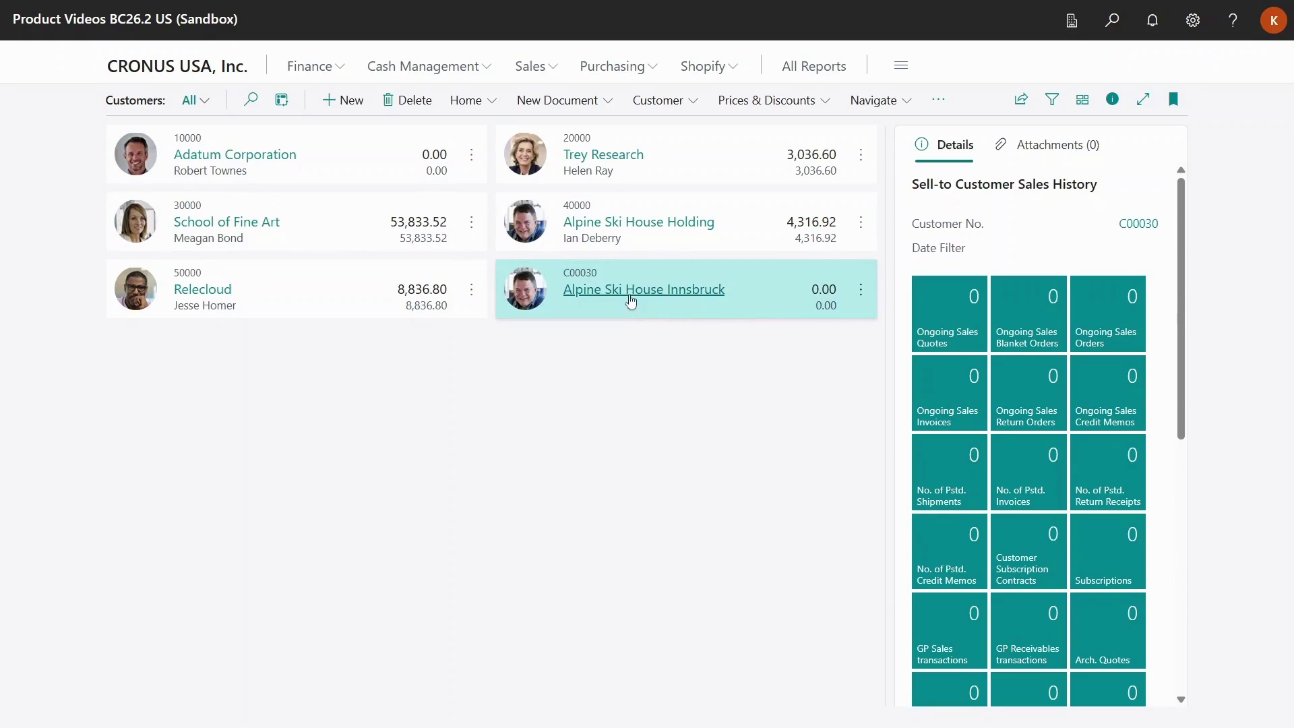
click(629, 297)
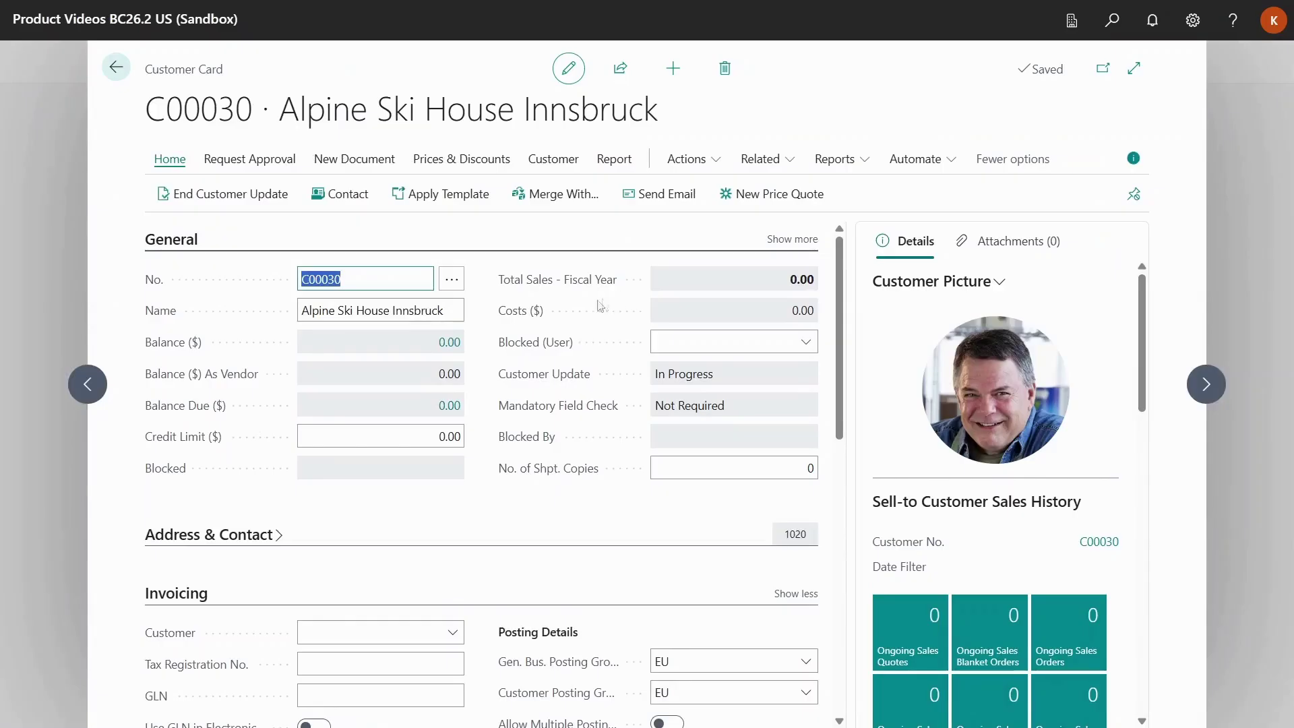
click(452, 641)
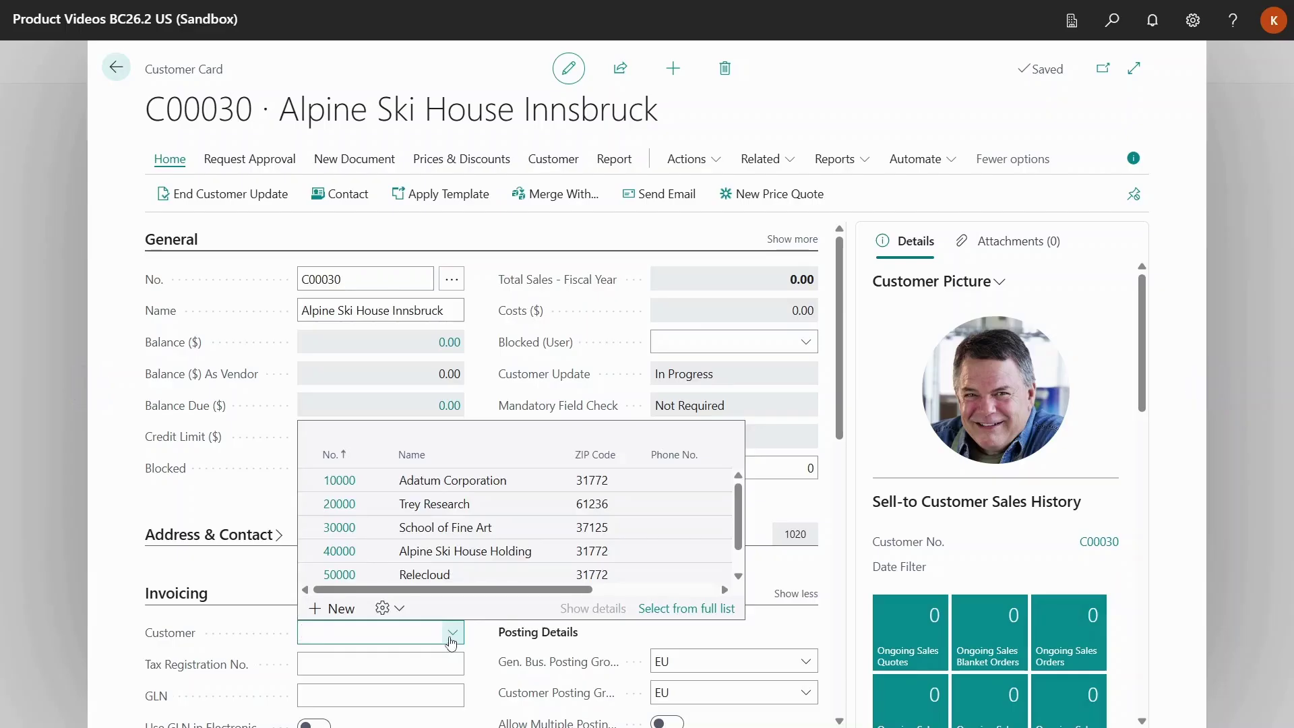
key(Down)
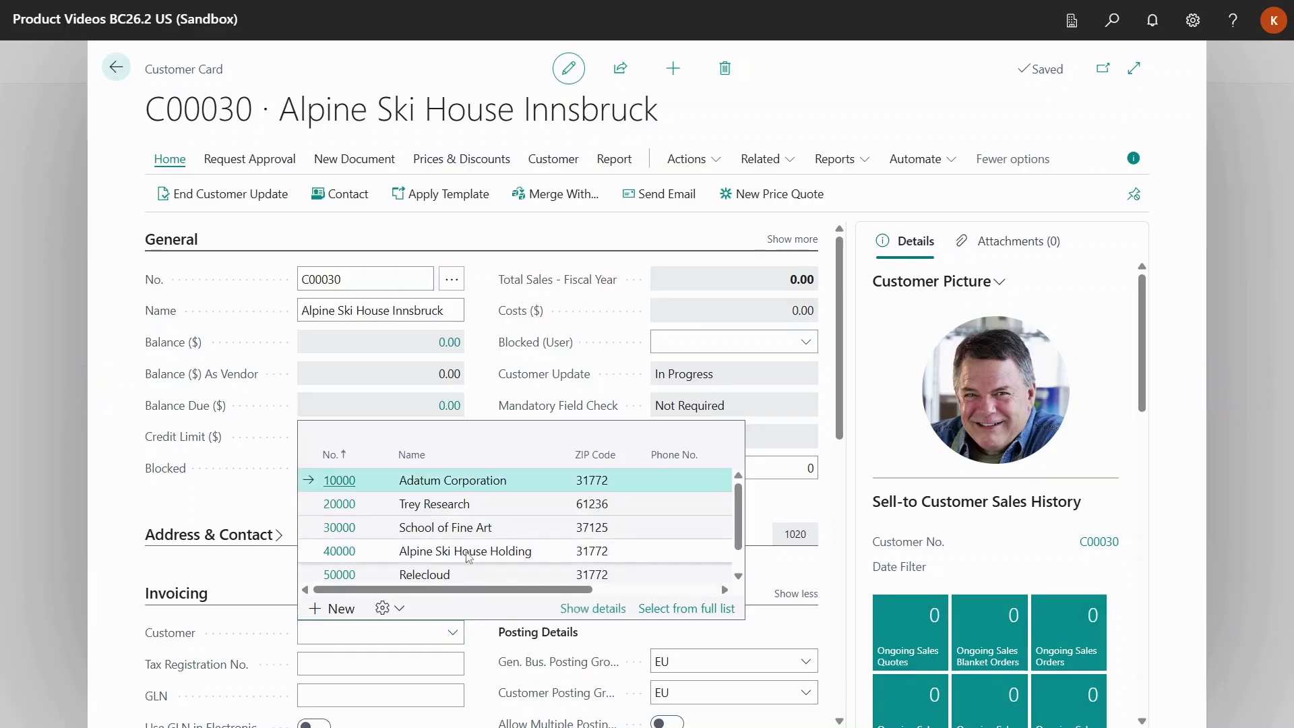
click(468, 551)
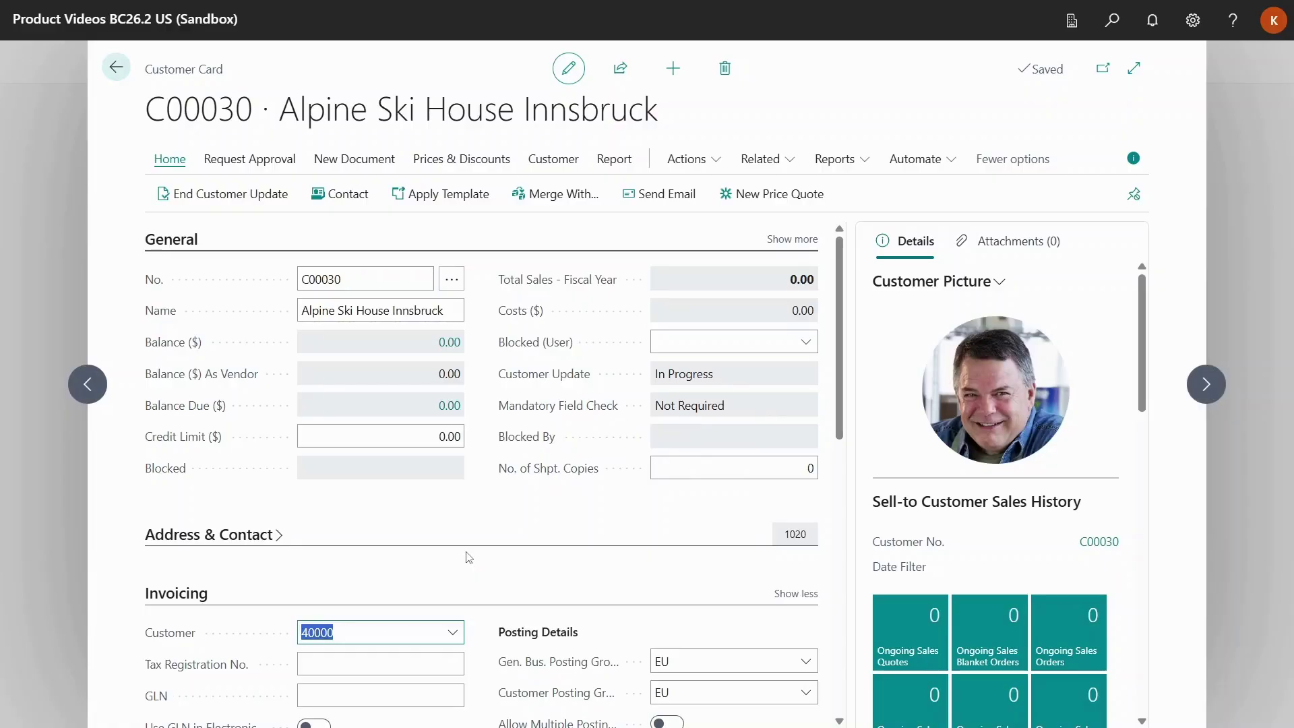
Start a new price quote for Alpine Ski House Innsbruck with item 1896-S ATHENS Desk and set Pricing Customer to Sell-to
click(766, 195)
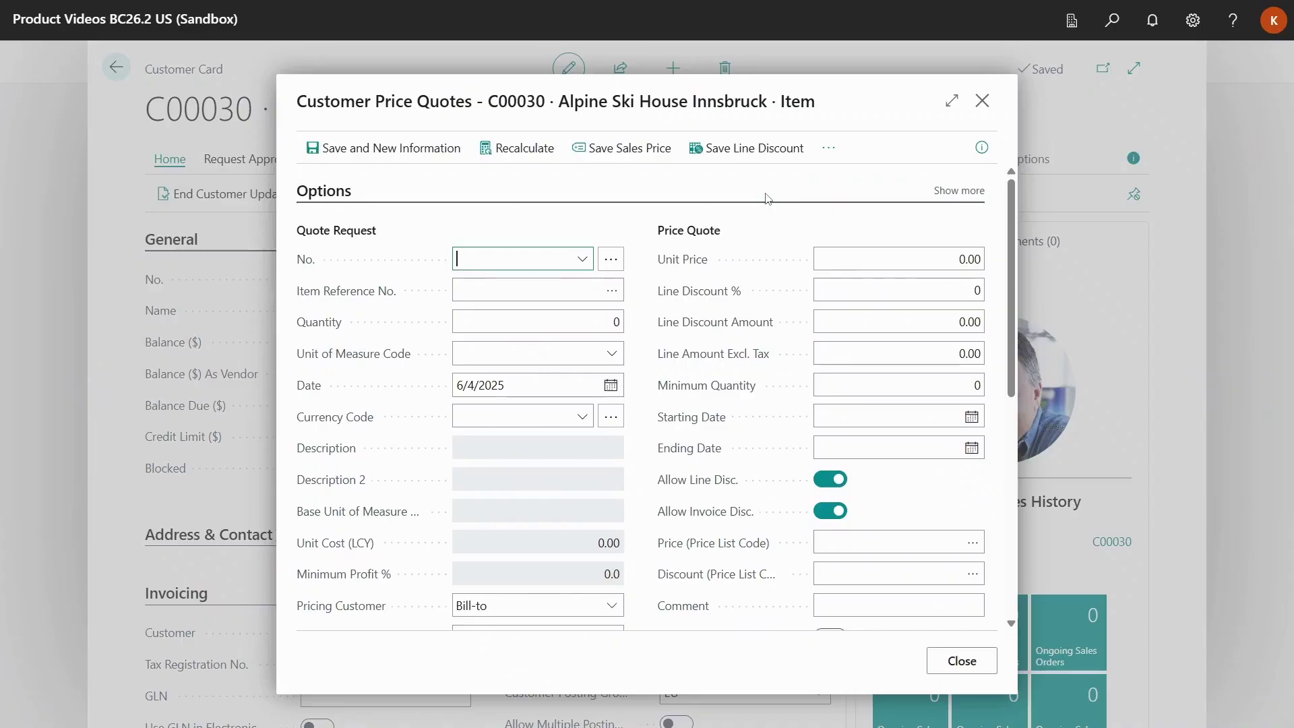
click(582, 260)
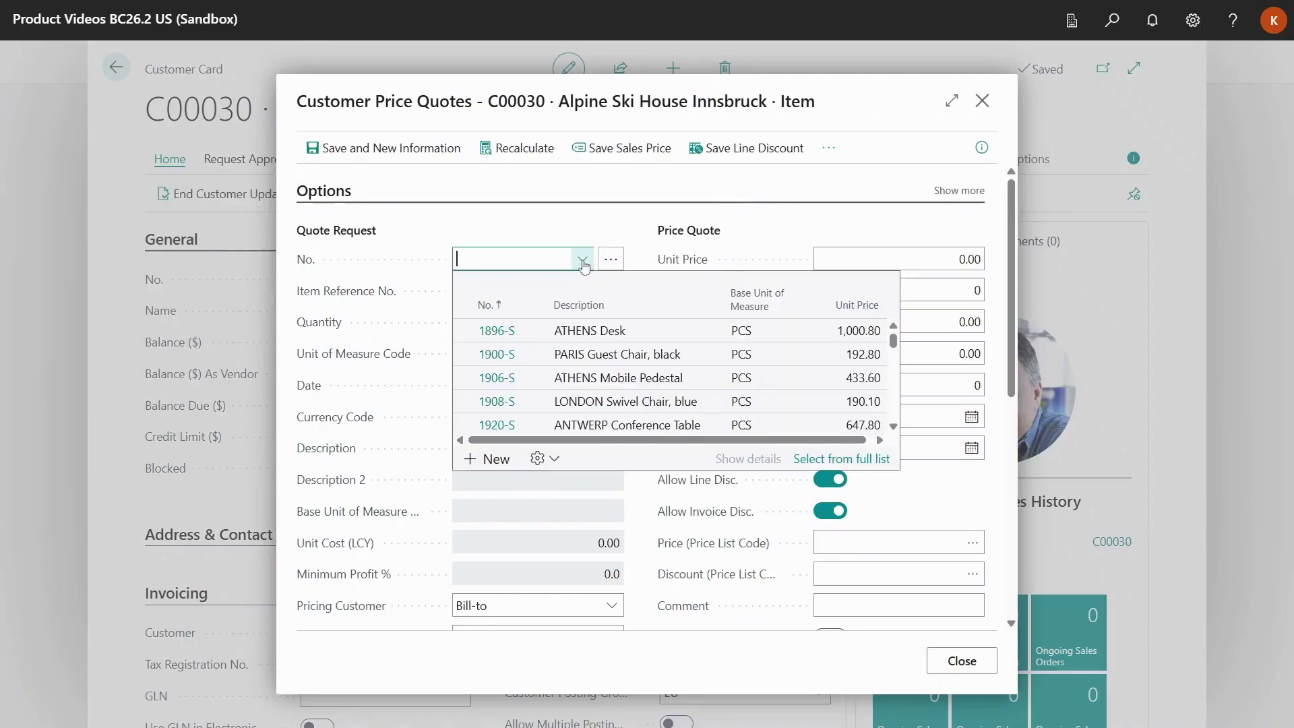
click(591, 330)
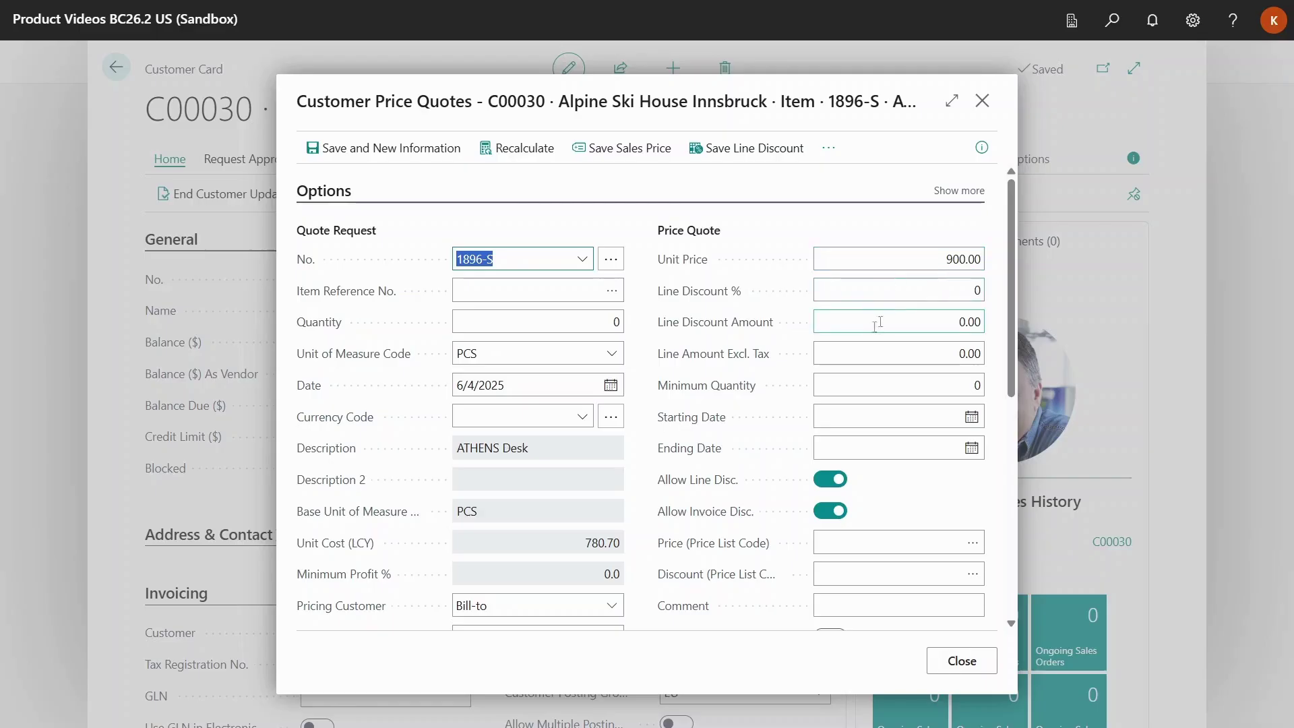
click(614, 608)
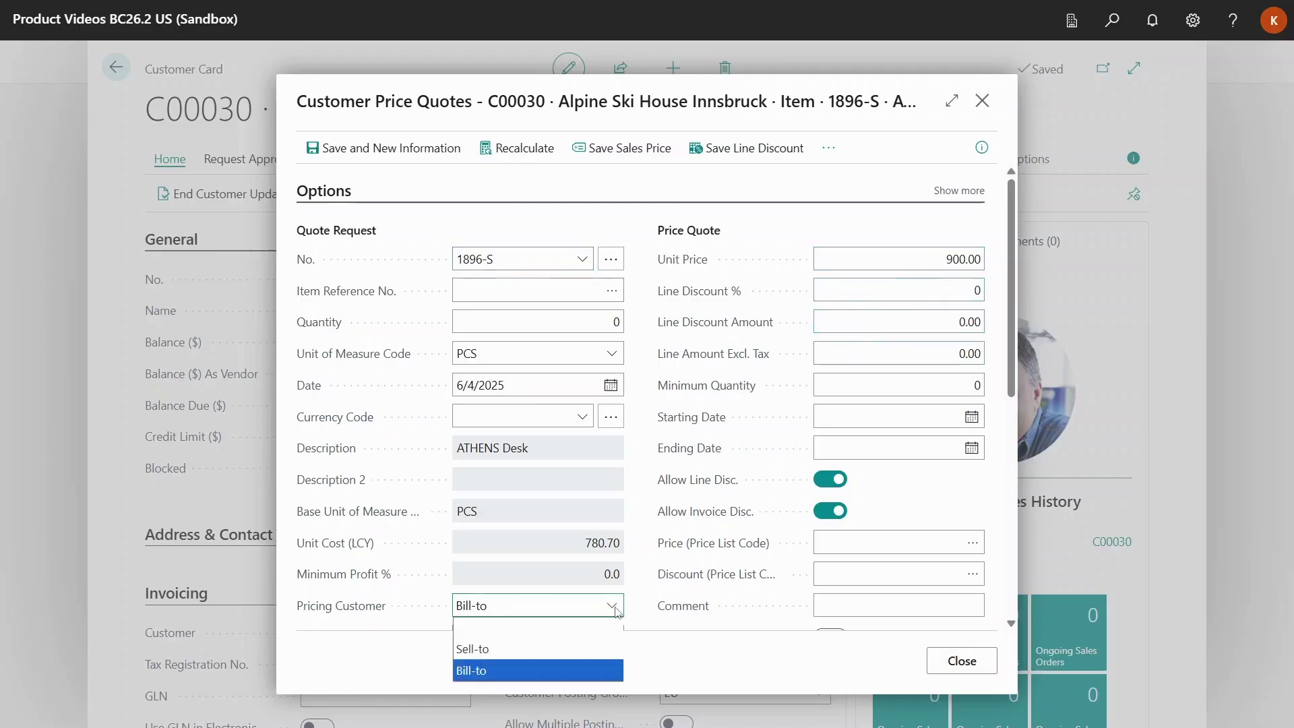
click(529, 658)
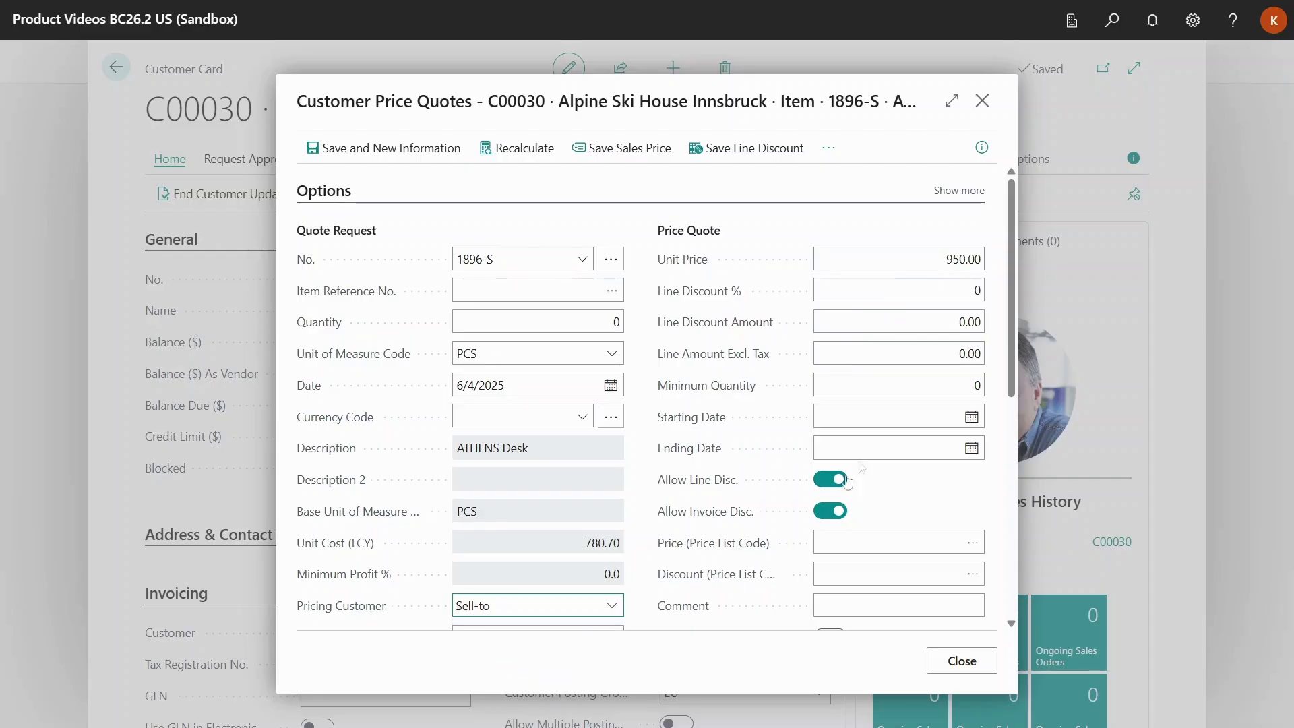
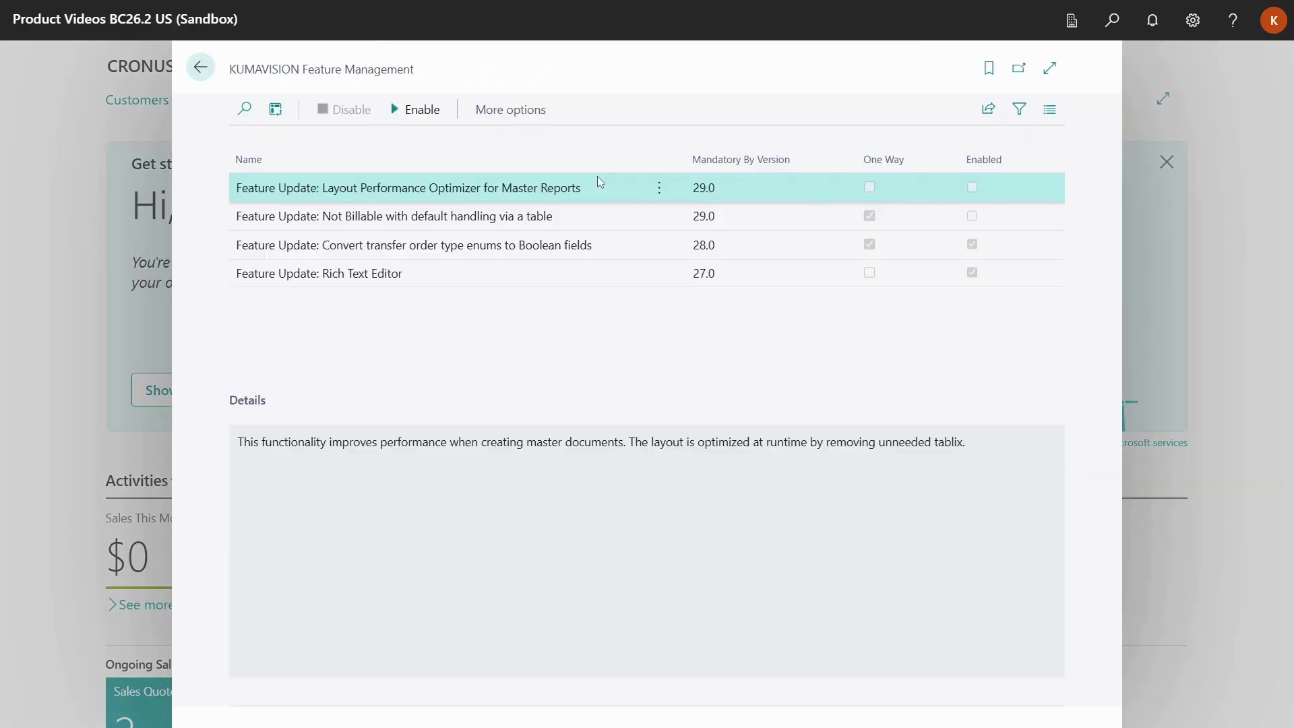
Enable the feature update "Not Billable with default handling via a table" in KUMAVISION Feature Management and return to the home page
click(537, 221)
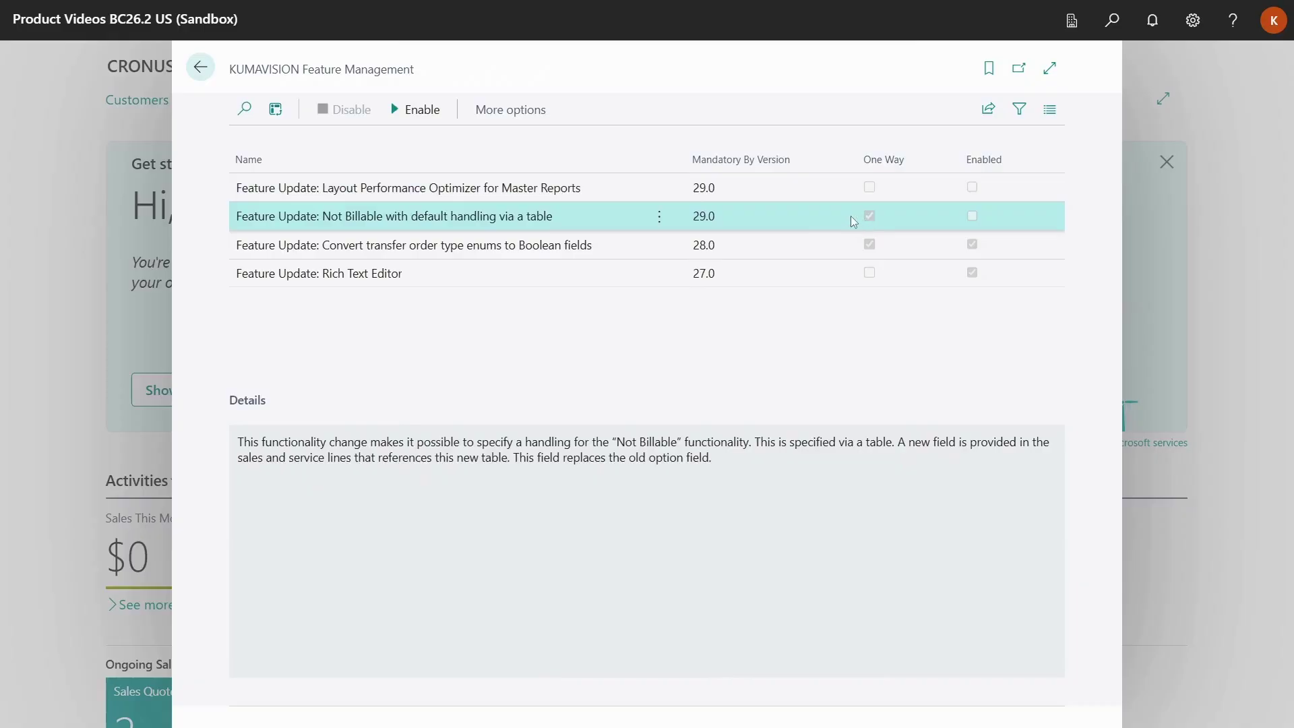
click(434, 123)
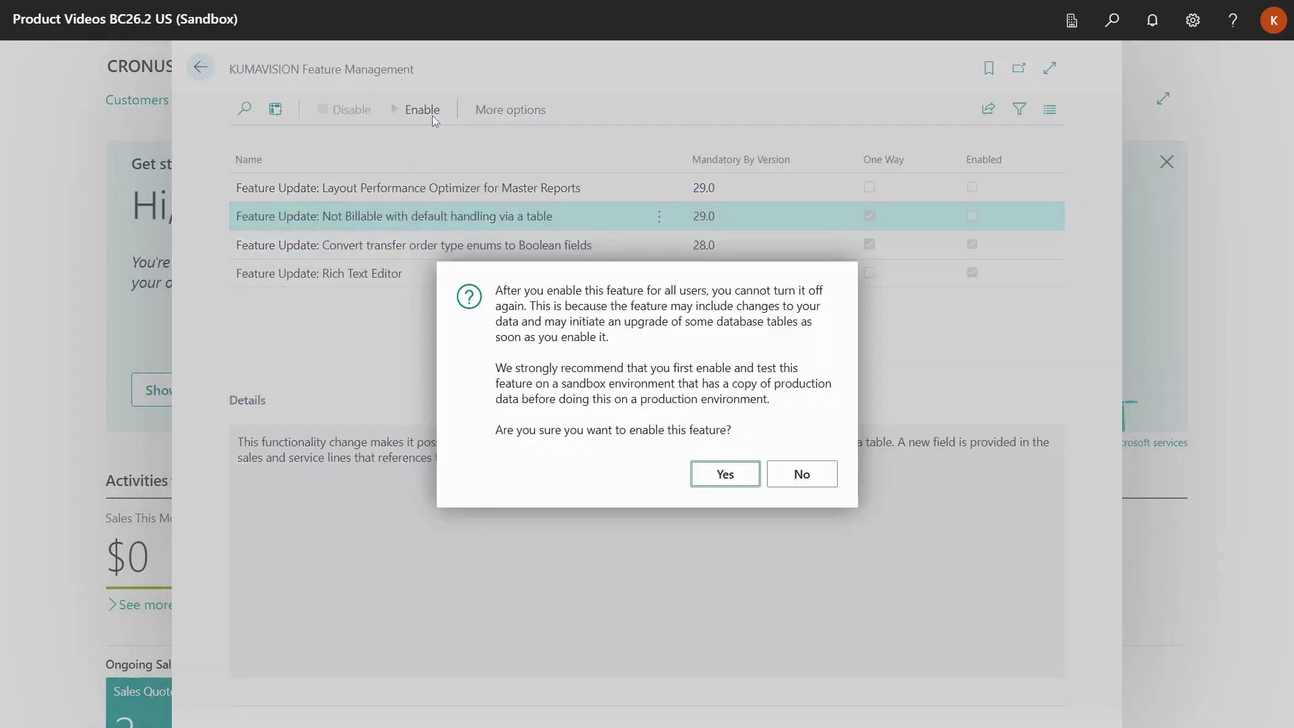
click(725, 473)
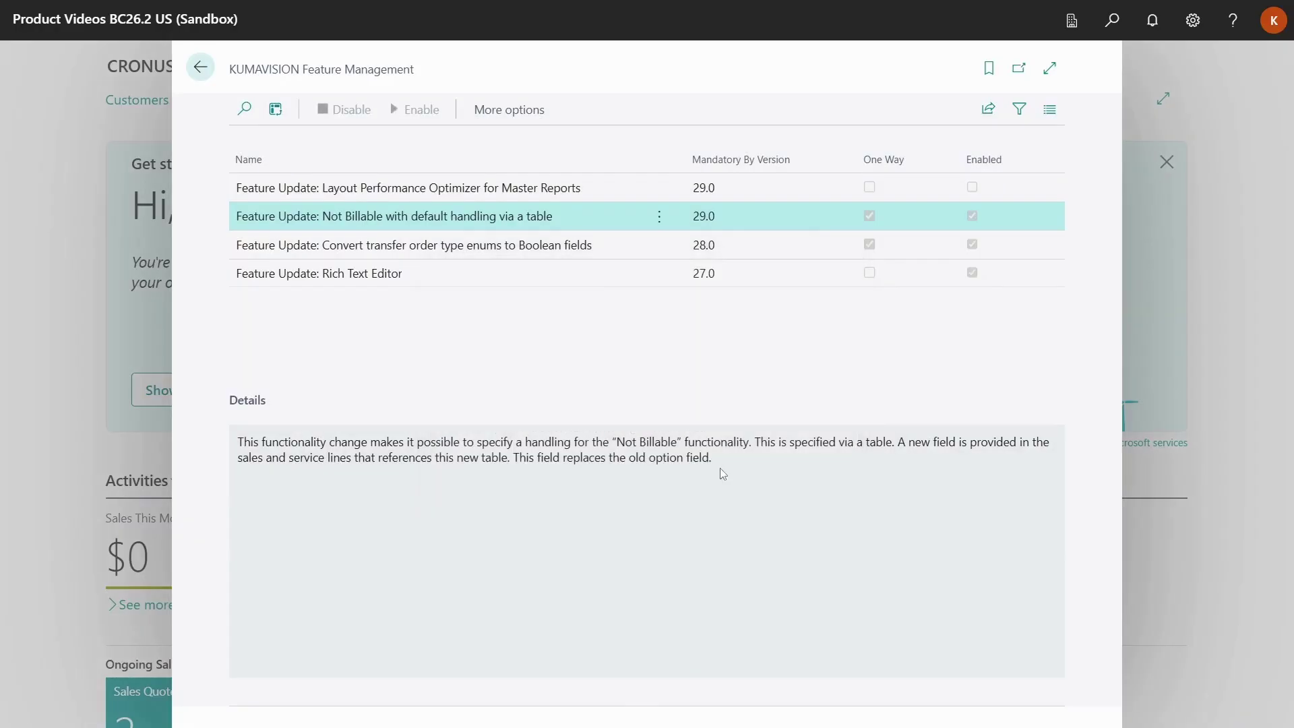
click(200, 67)
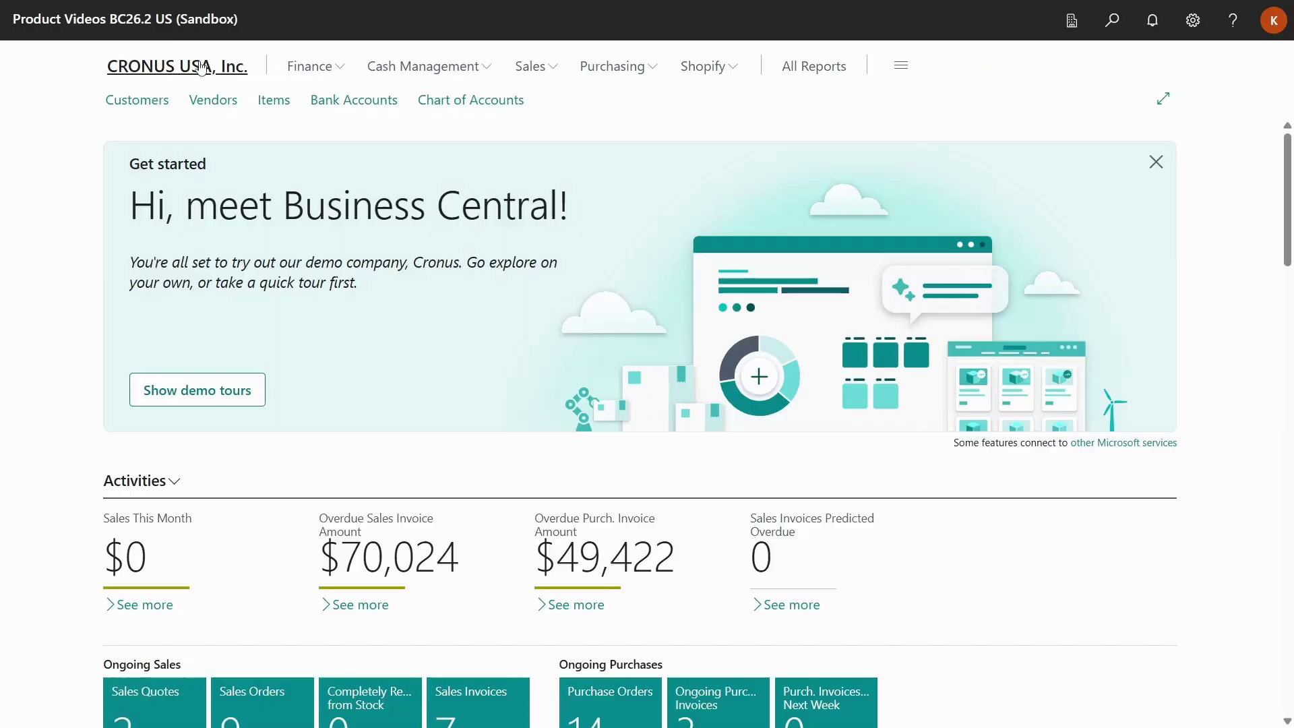
Search for "bill", open the Not Billable page to examine its codes and handling, and return to the home page
click(1108, 27)
text(bill)
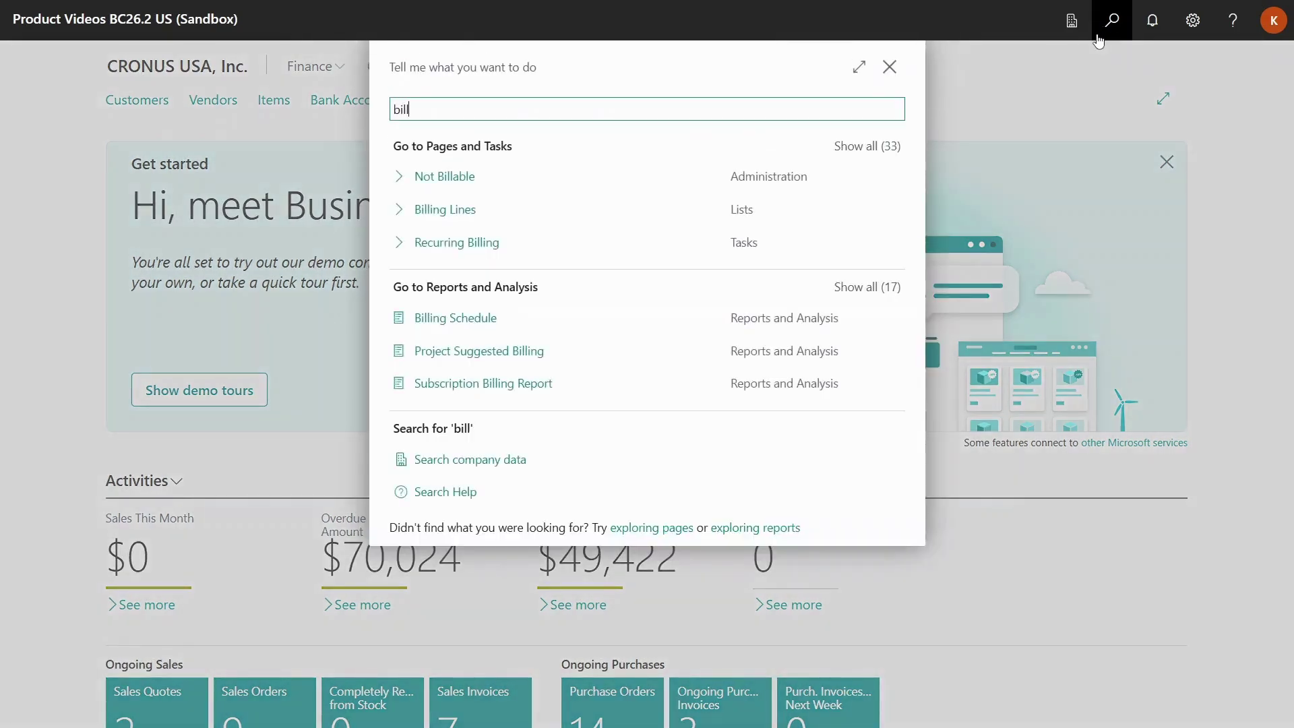
click(493, 183)
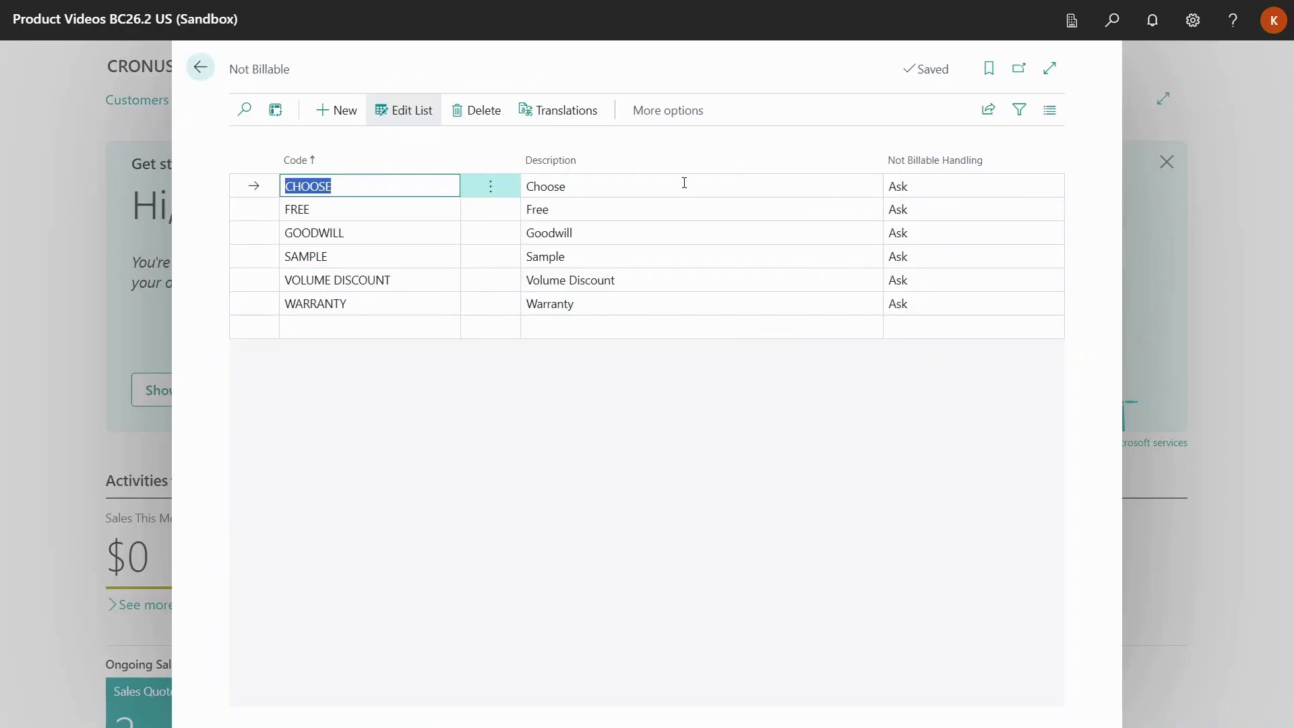
click(202, 68)
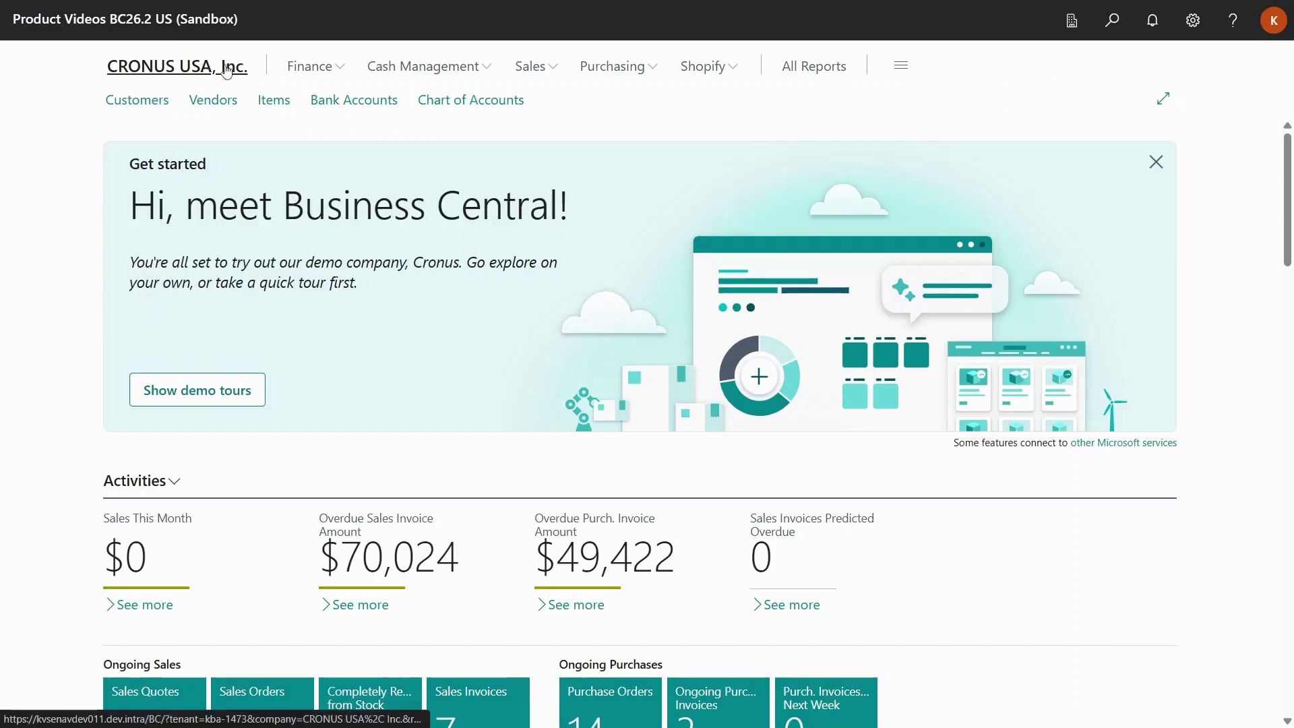
Create a new sales order for the customer Adatum Corporation
click(537, 71)
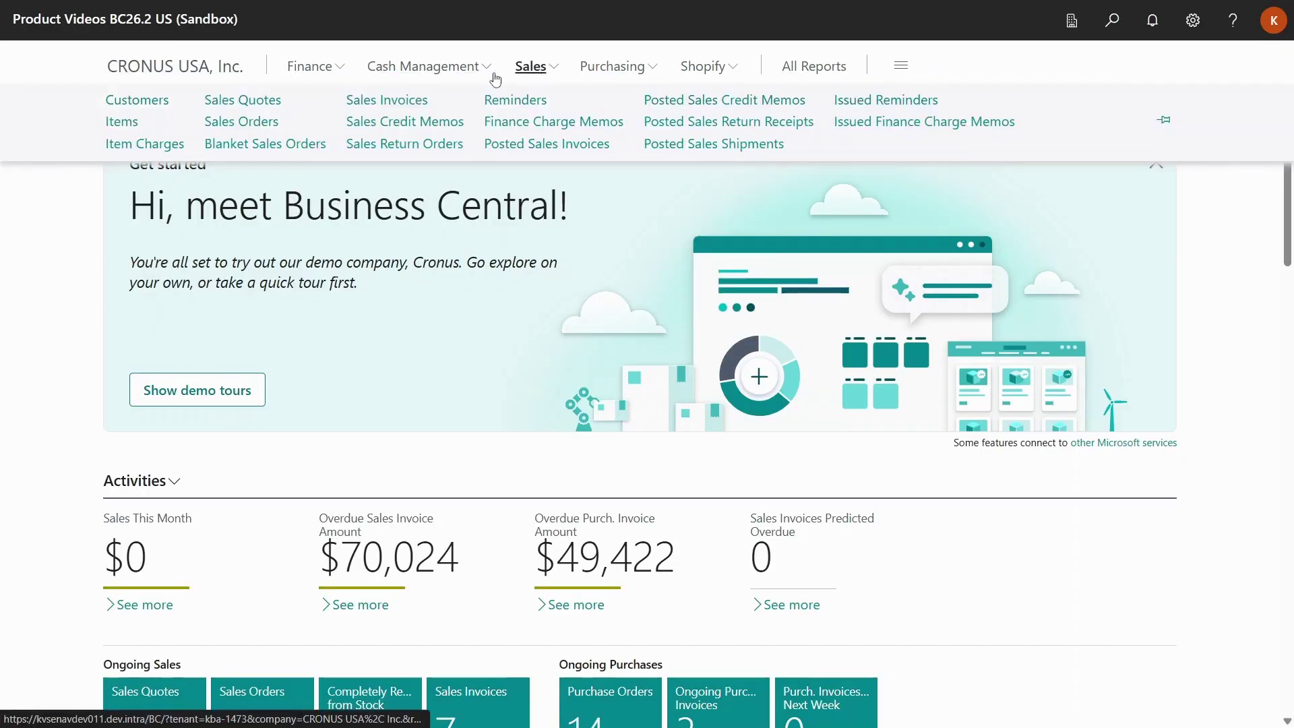
click(246, 123)
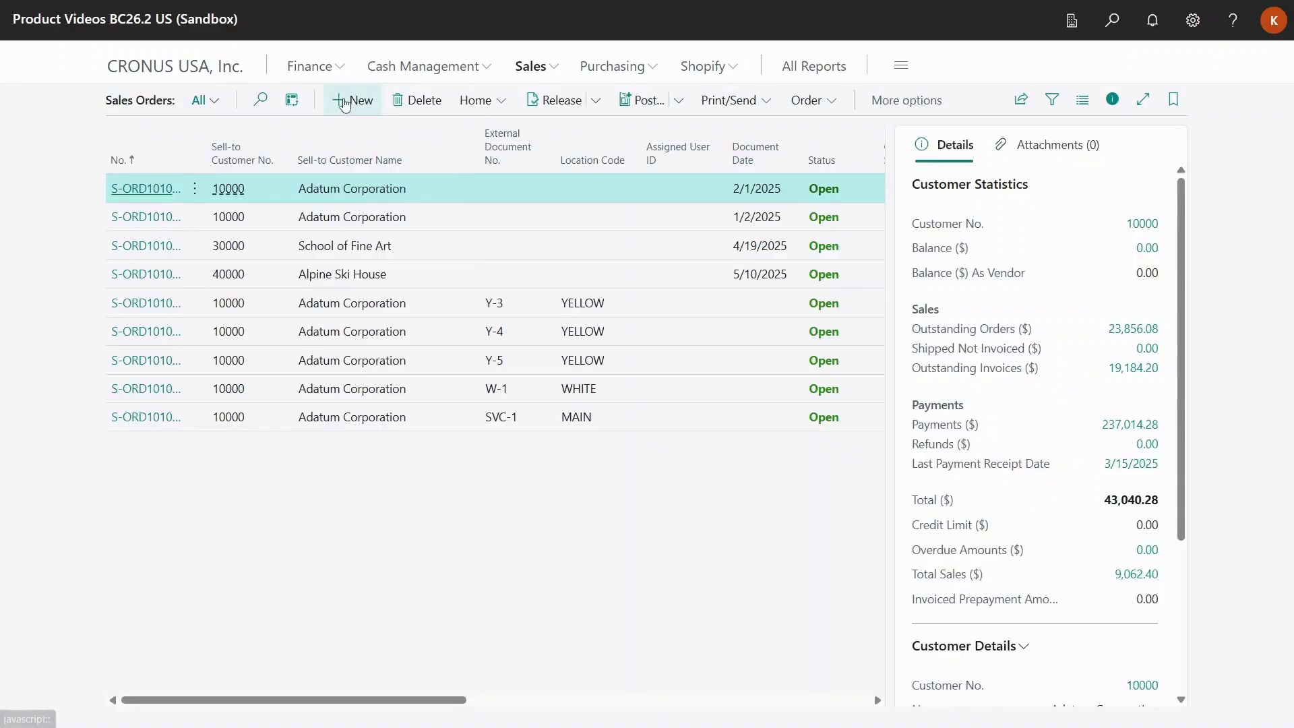
click(345, 101)
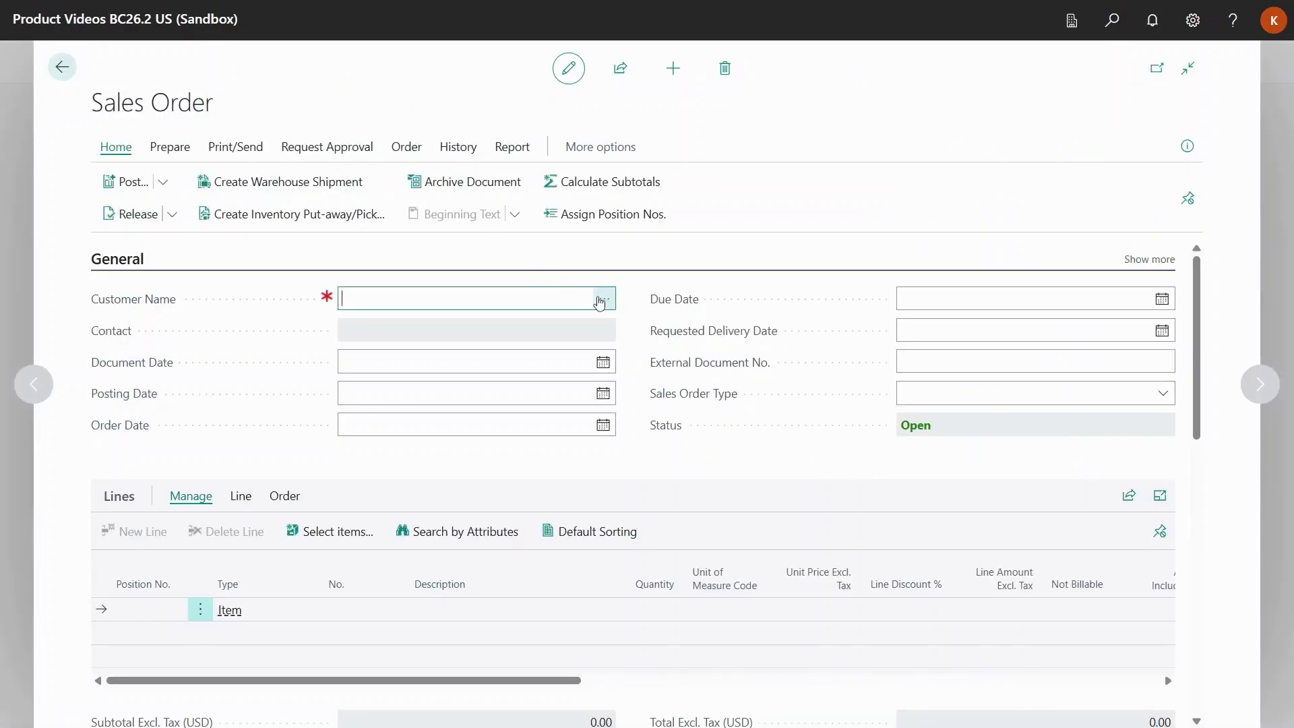
click(604, 298)
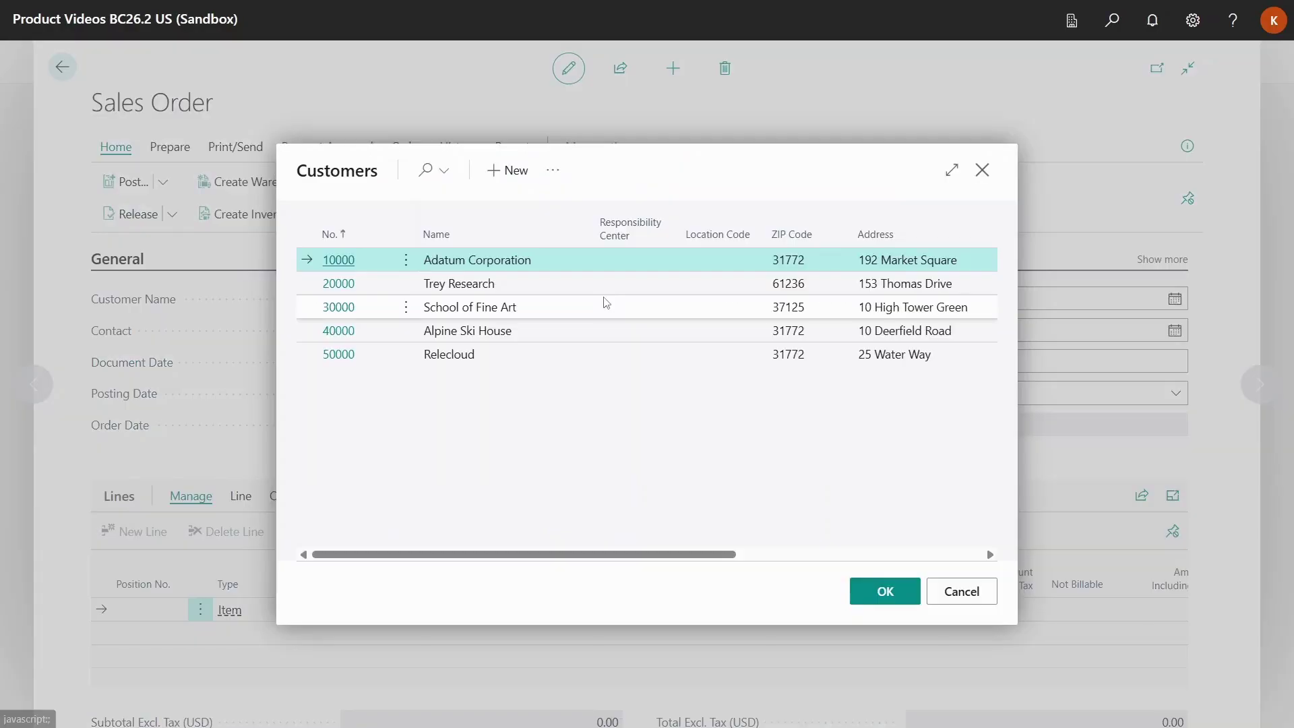
click(865, 597)
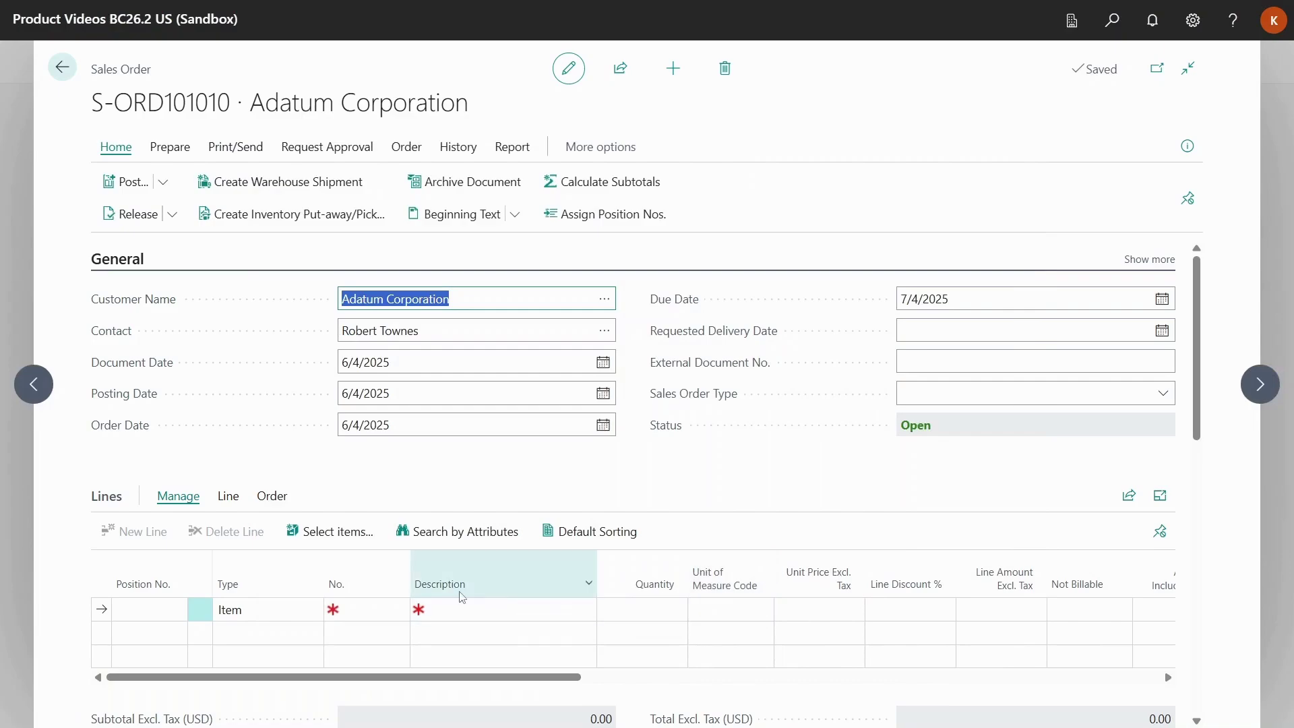
Add an item line for 1896-S ATHENS Desk with quantity 1 to the sales order
click(399, 610)
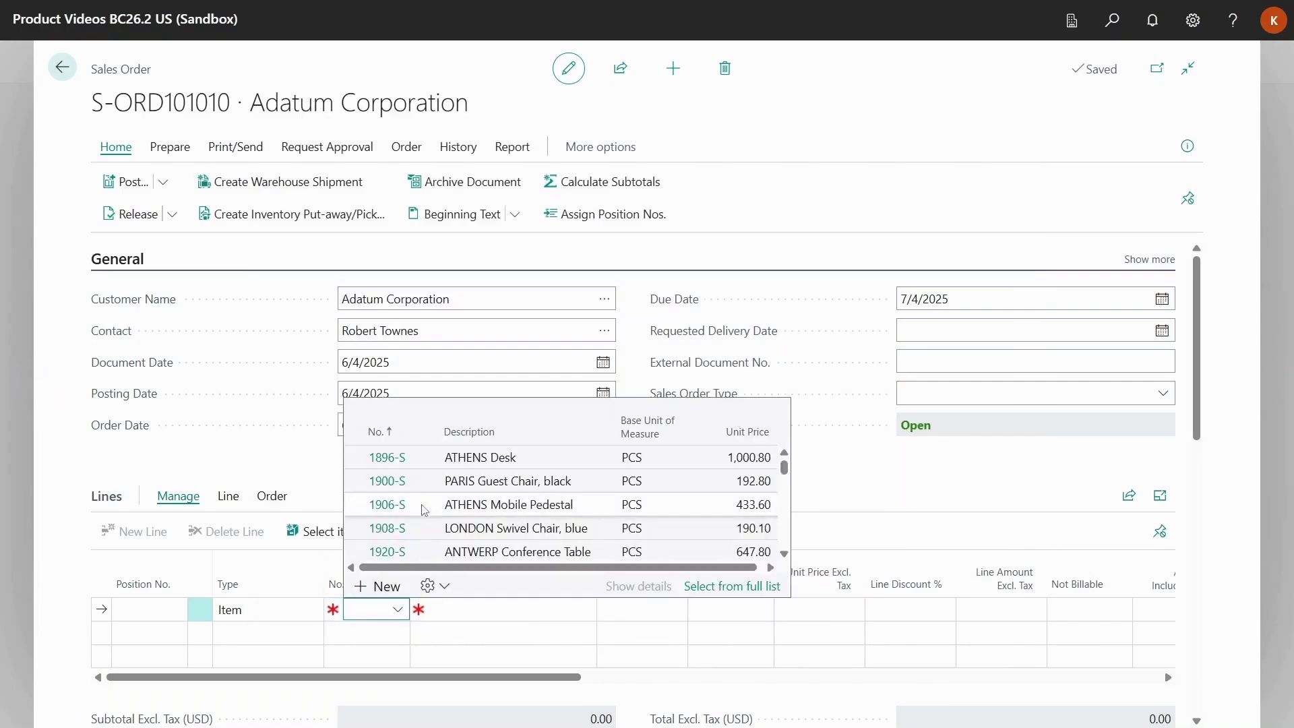
click(400, 464)
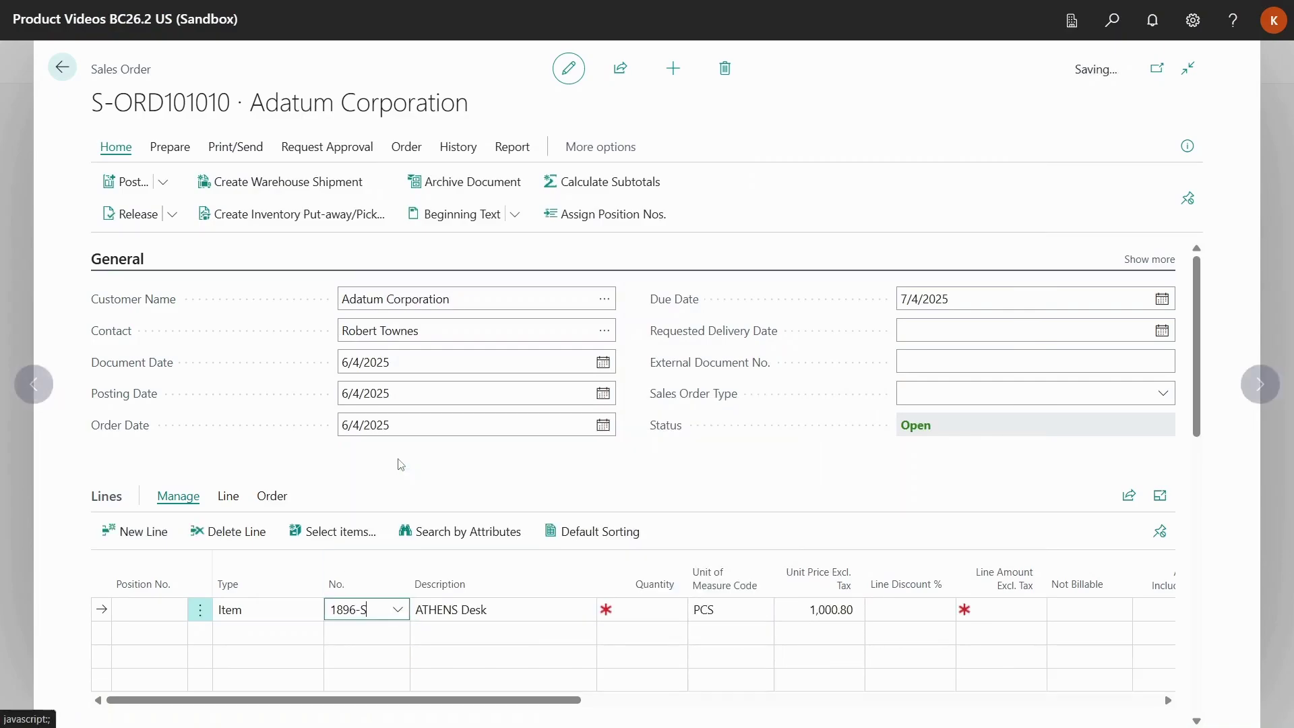
click(646, 610)
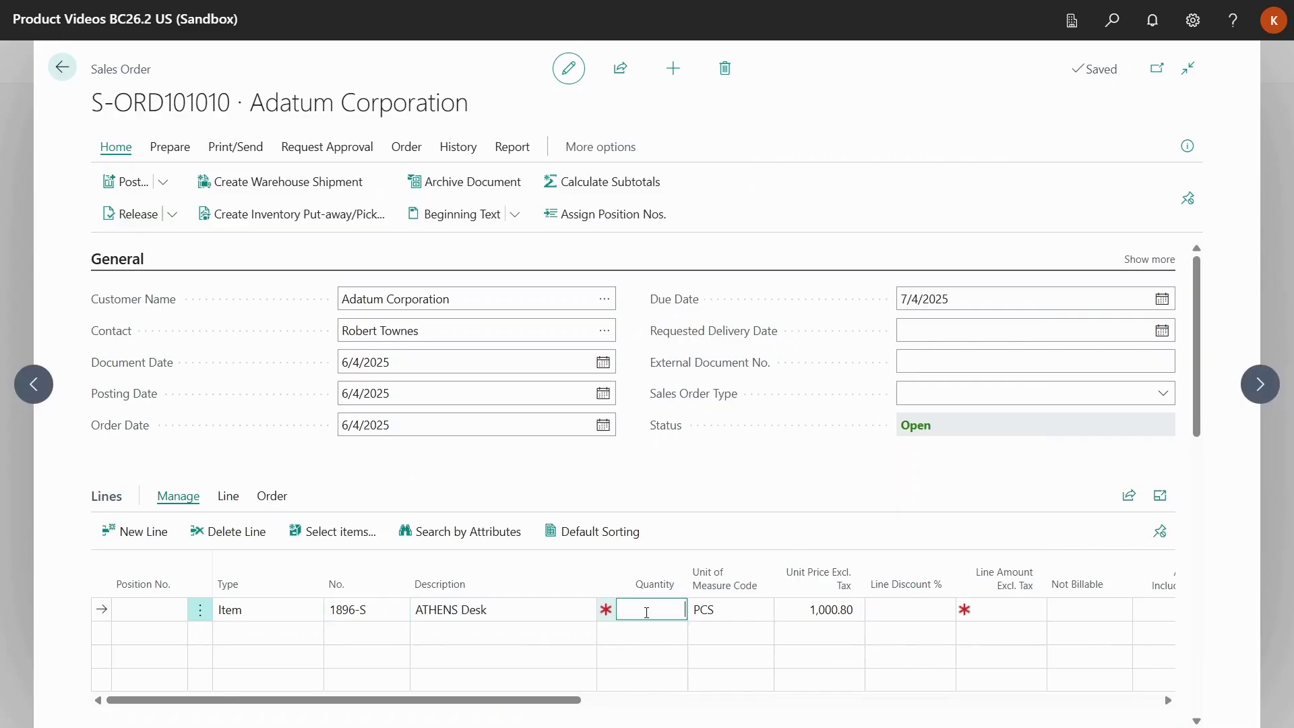
text(1)
key(Tab)
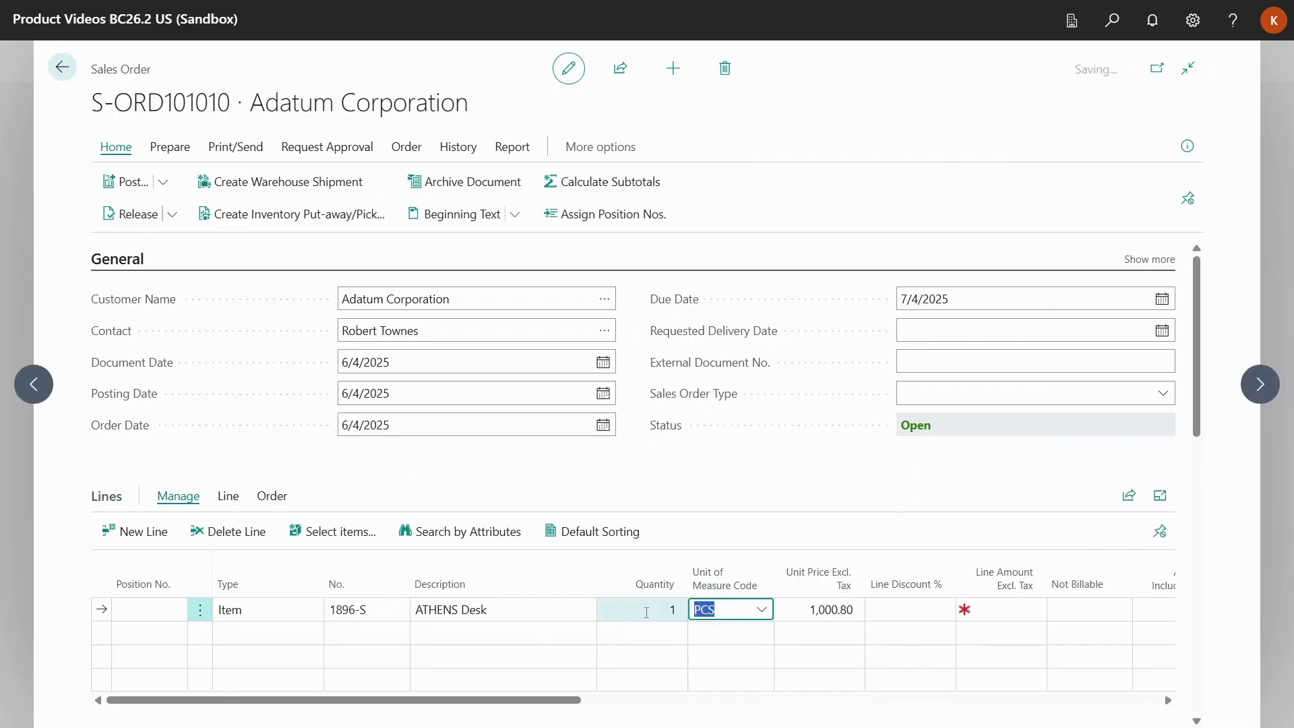
Set Not Billable to CHOOSE on the ATHENS Desk line and confirm setting the line discount to 100 %
click(1123, 608)
click(1122, 610)
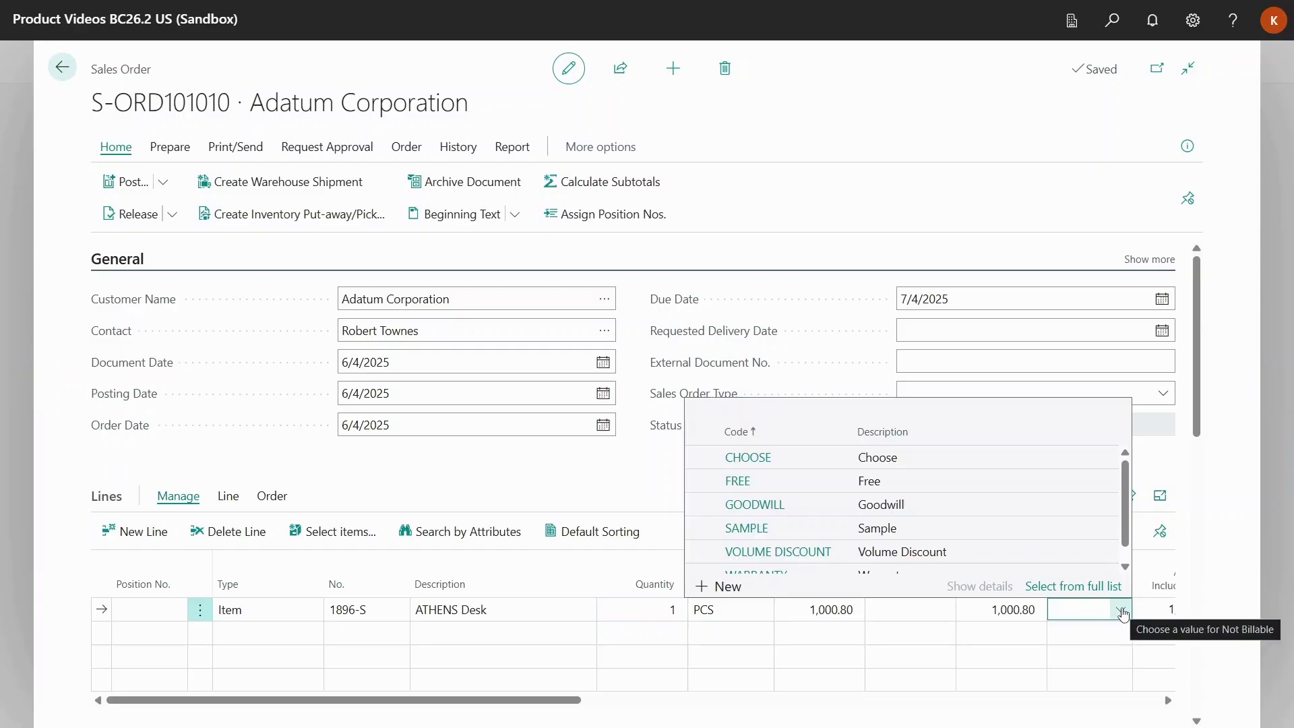
click(904, 459)
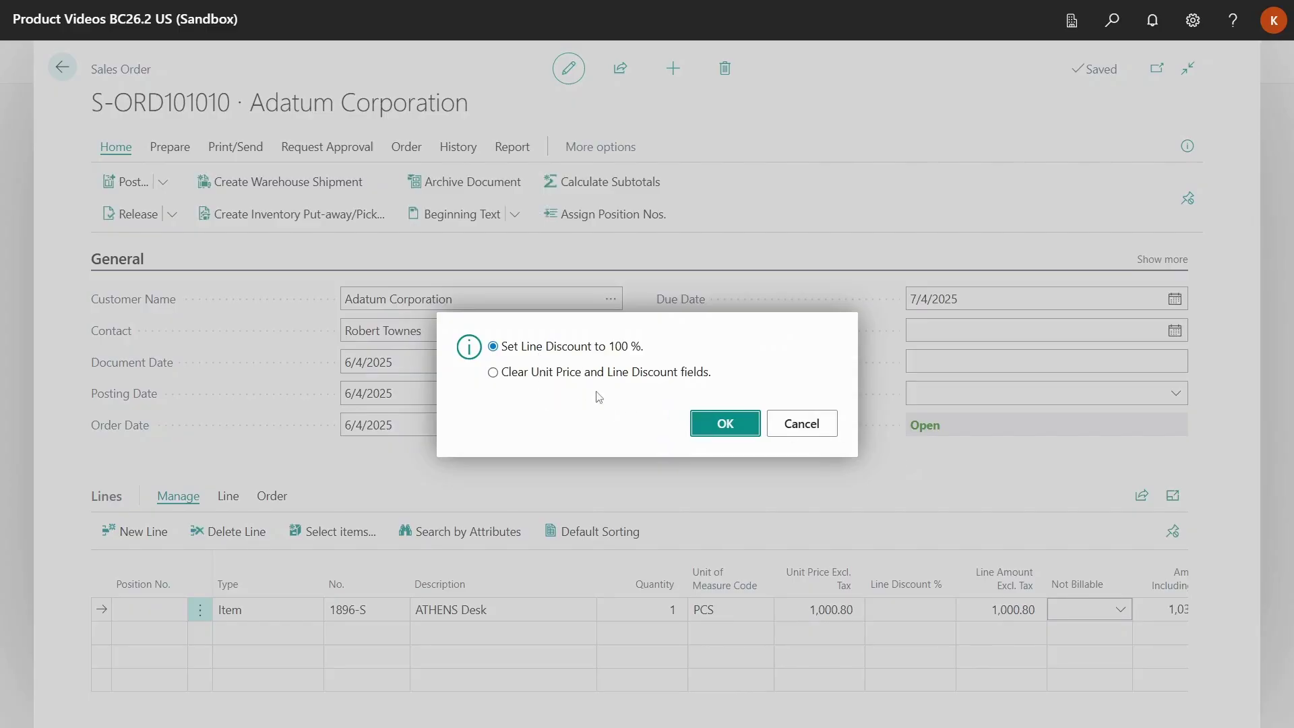
click(716, 425)
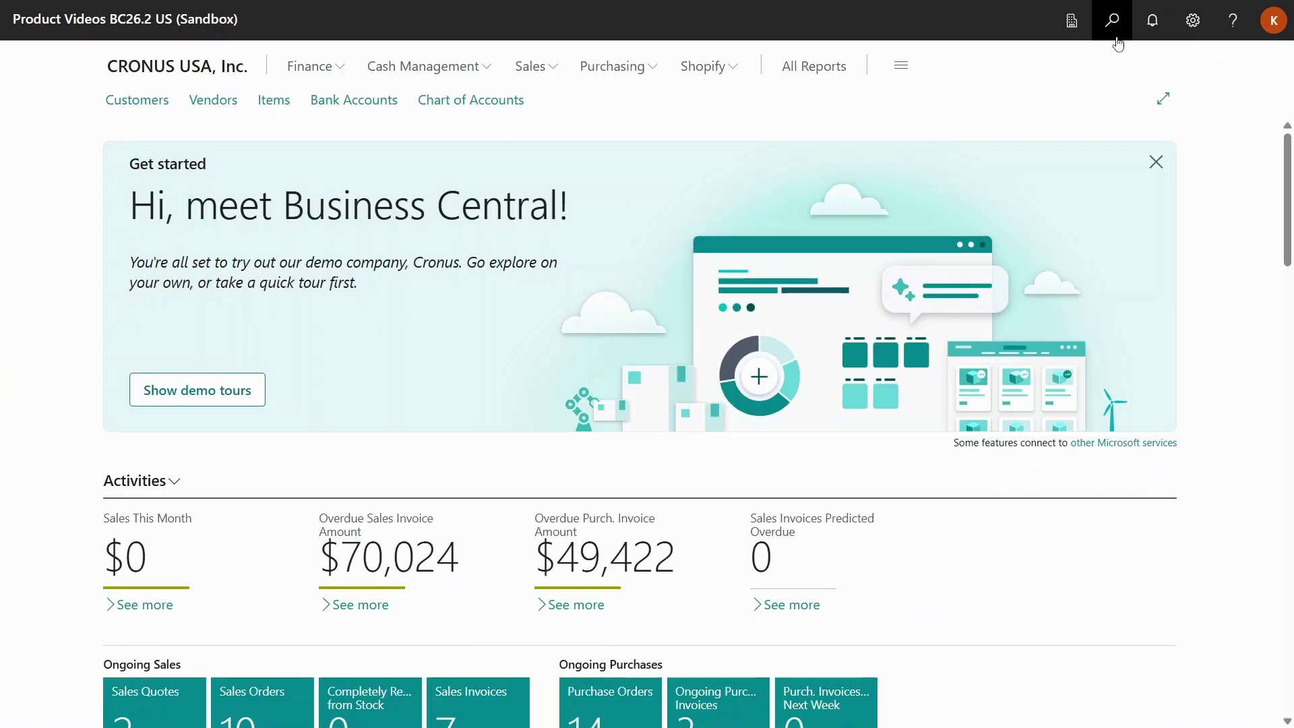
Search for "bill", open the Not Billable page and set the handling of the FREE code to Full Discount
click(1115, 27)
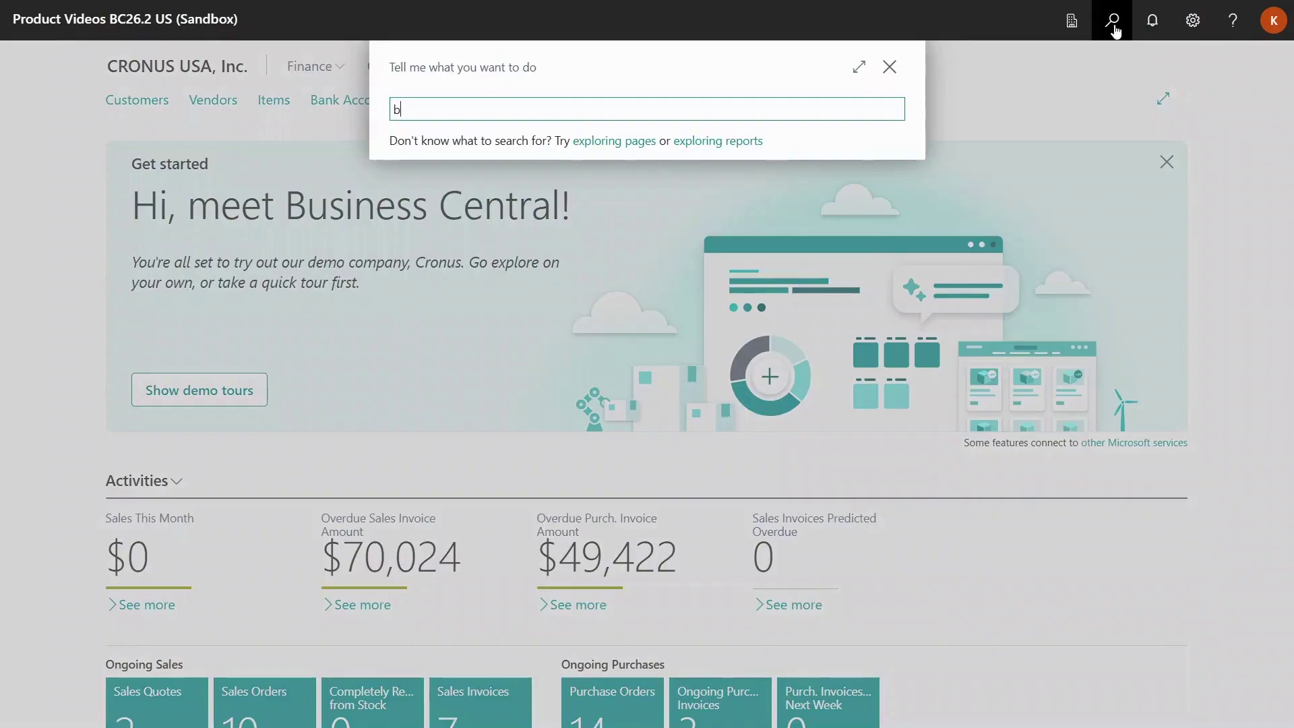
text(bill)
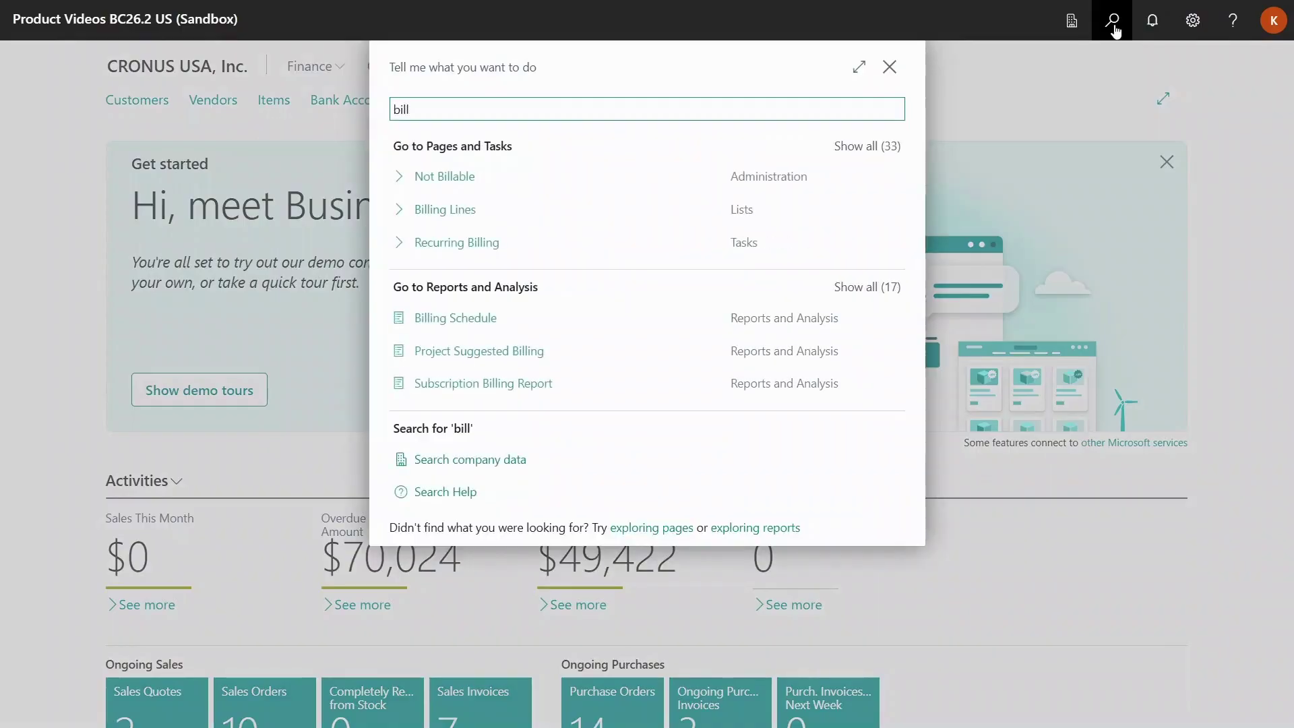
click(469, 183)
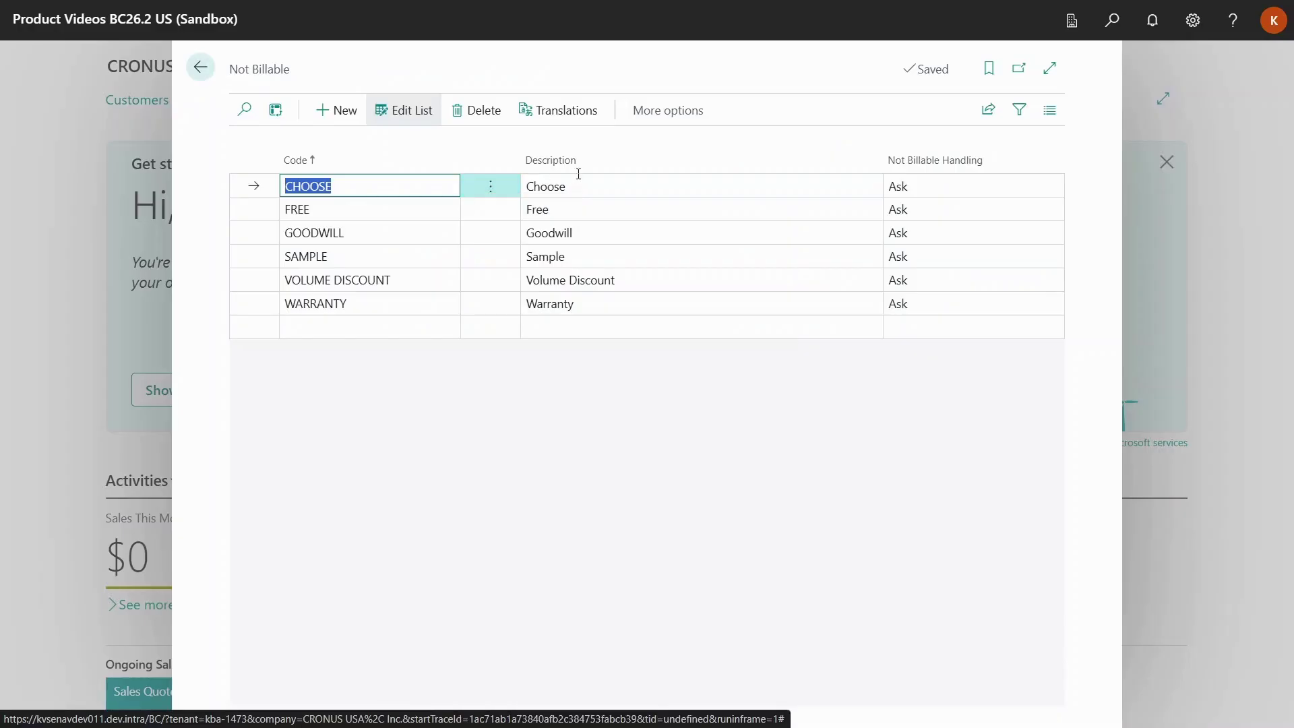
click(1049, 213)
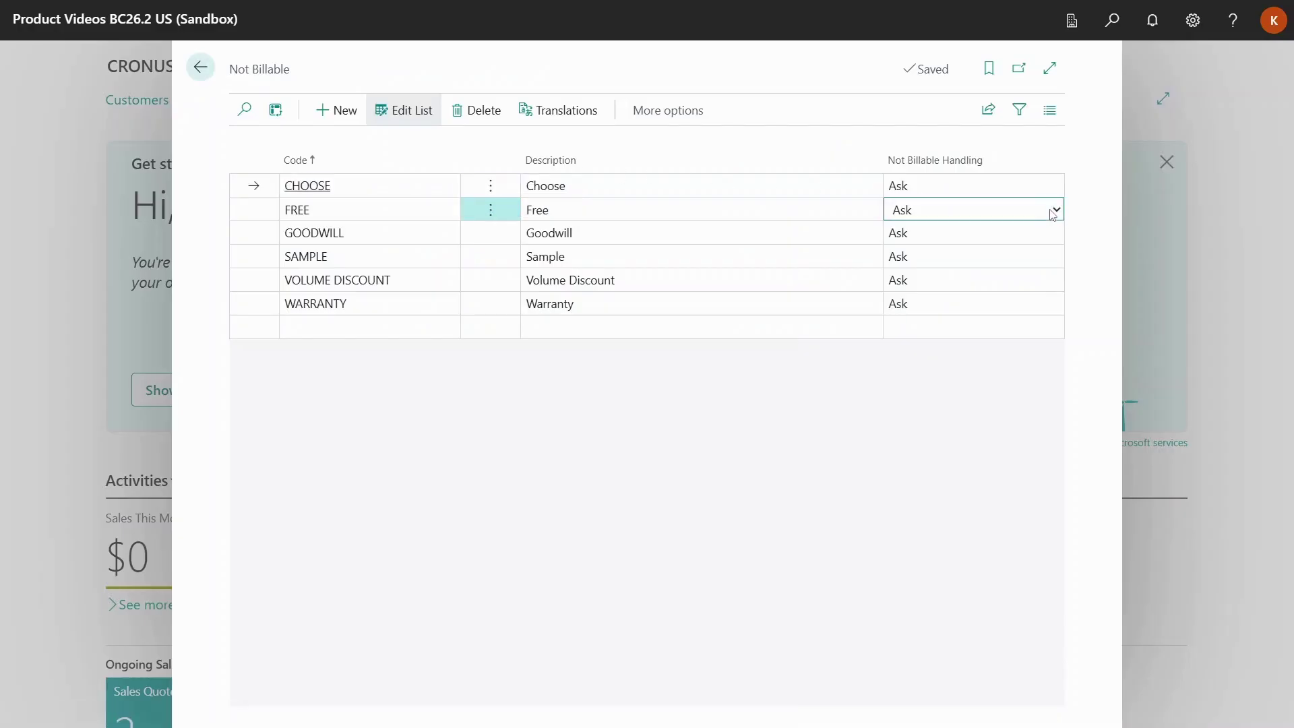
click(1056, 213)
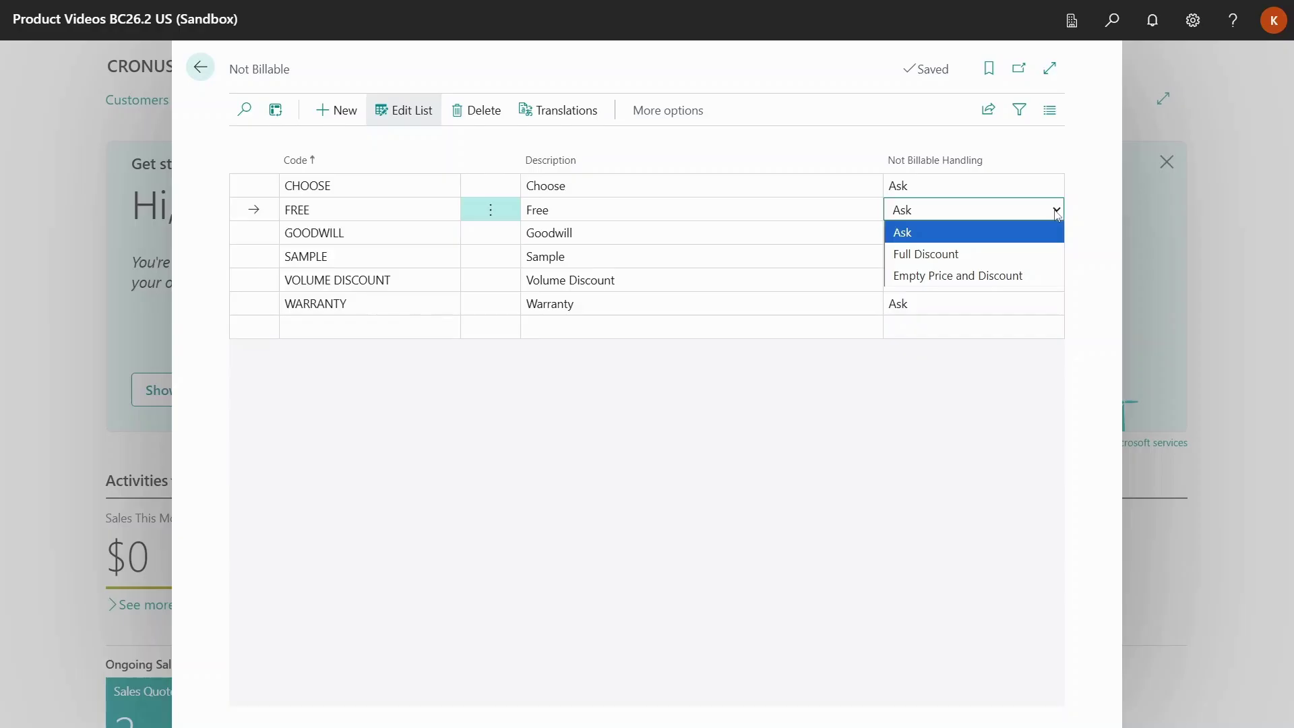
click(1025, 253)
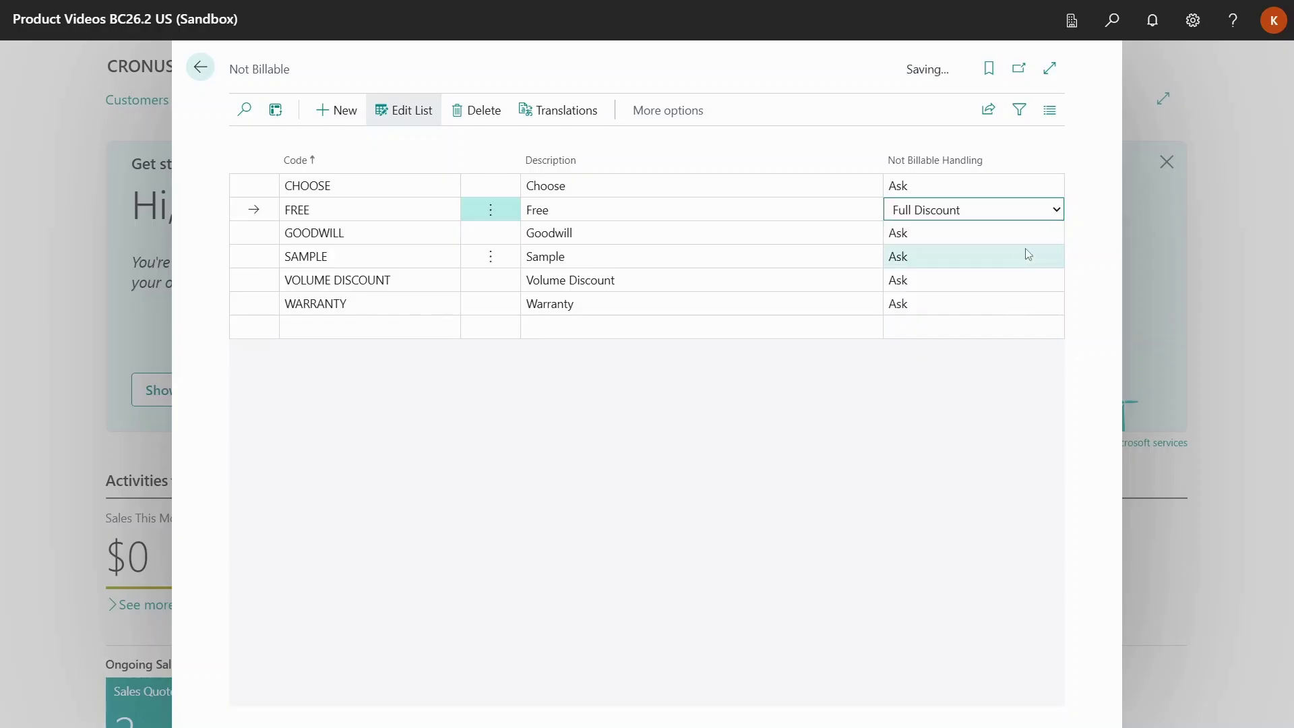
Set the Not Billable Handling of the GOODWILL code to Empty Price and Discount
click(1029, 236)
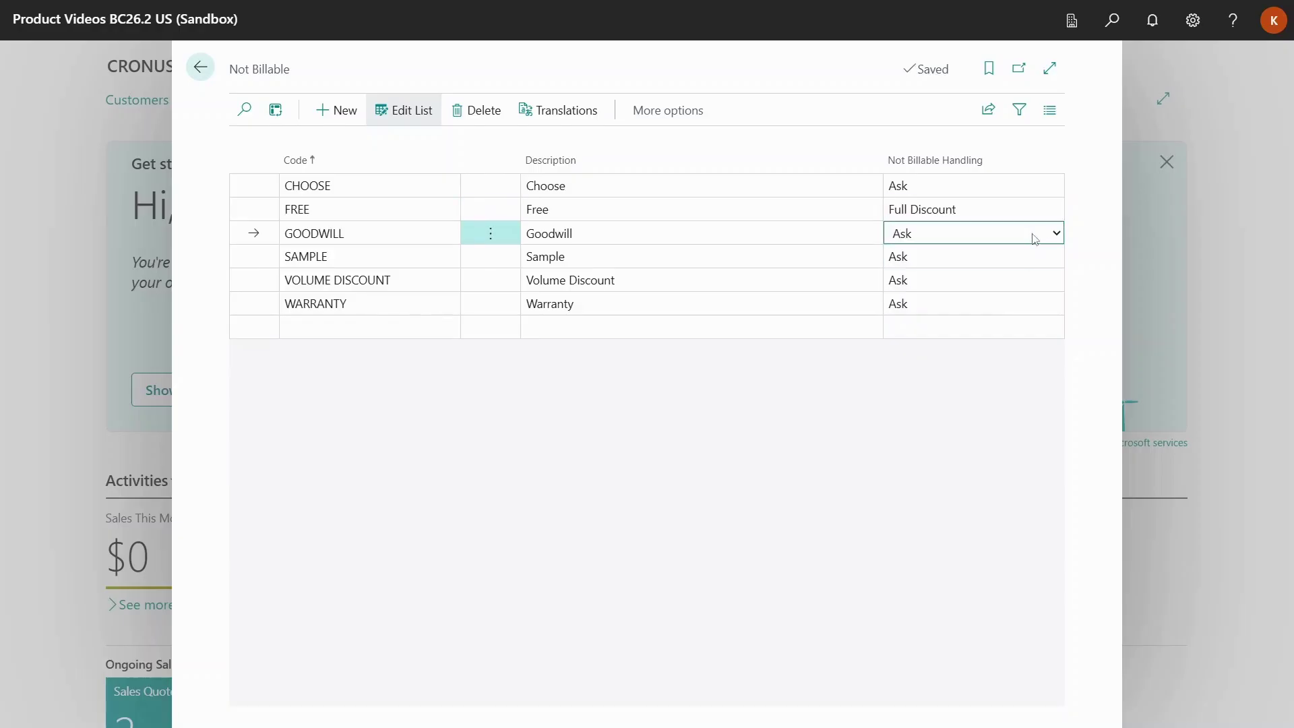
click(1055, 234)
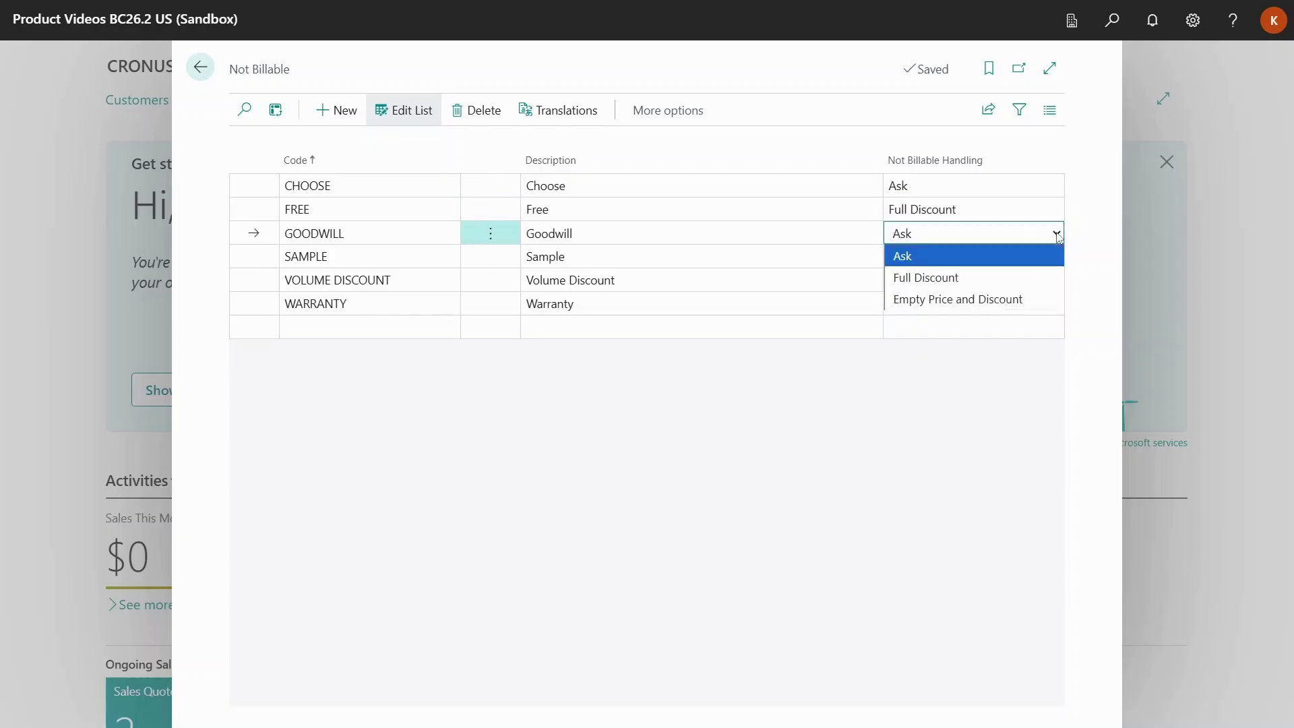
click(1027, 301)
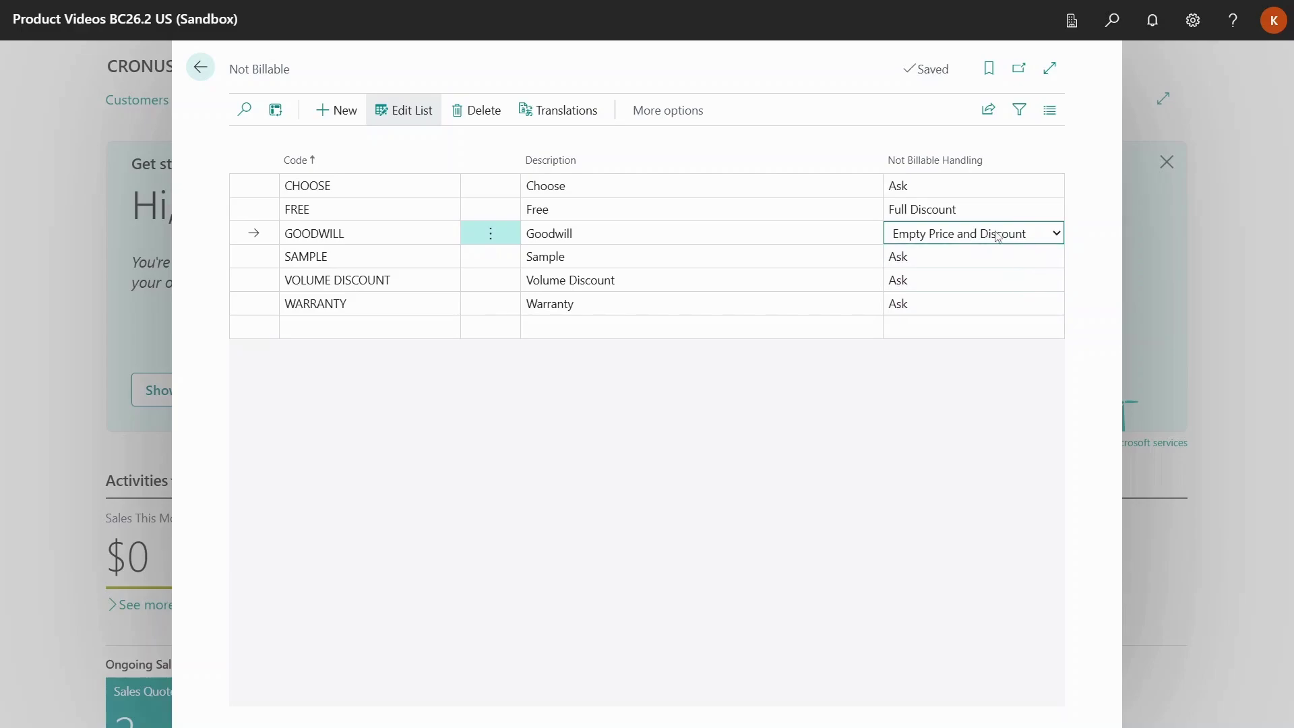
Examine the translations of the GOODWILL code and return to the home page
click(578, 112)
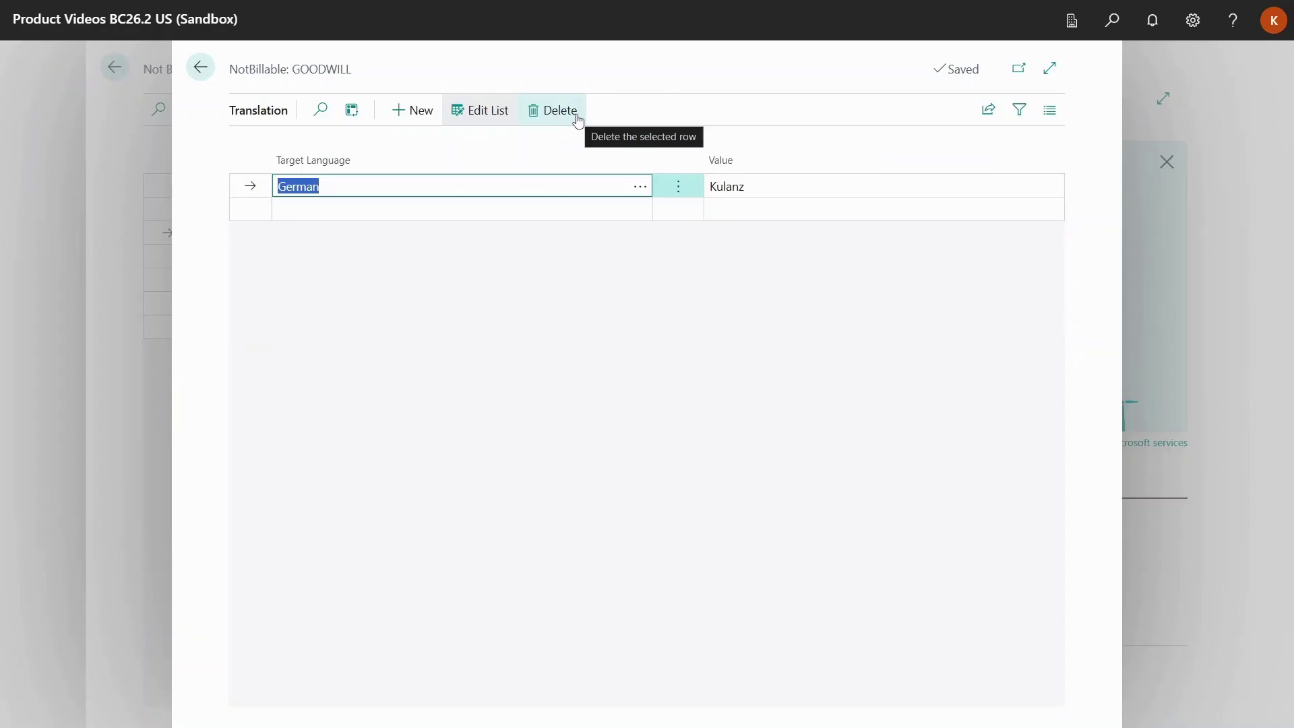
click(207, 70)
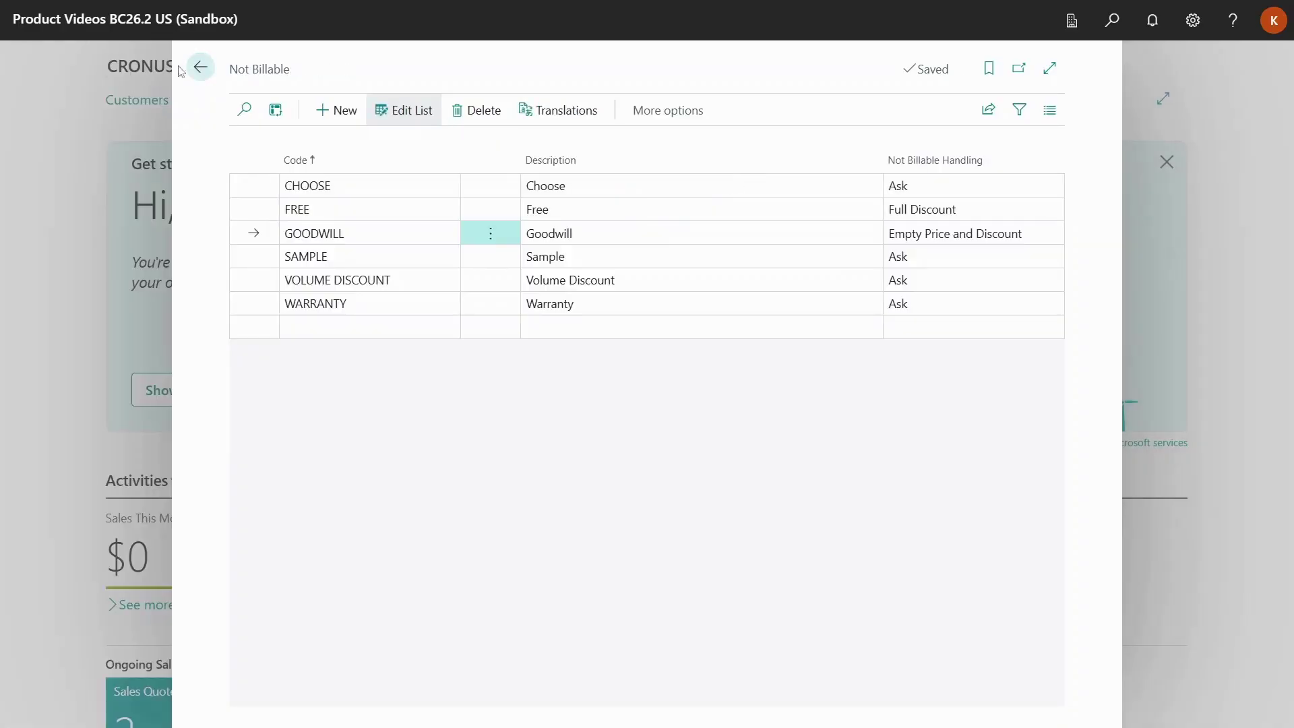
click(203, 69)
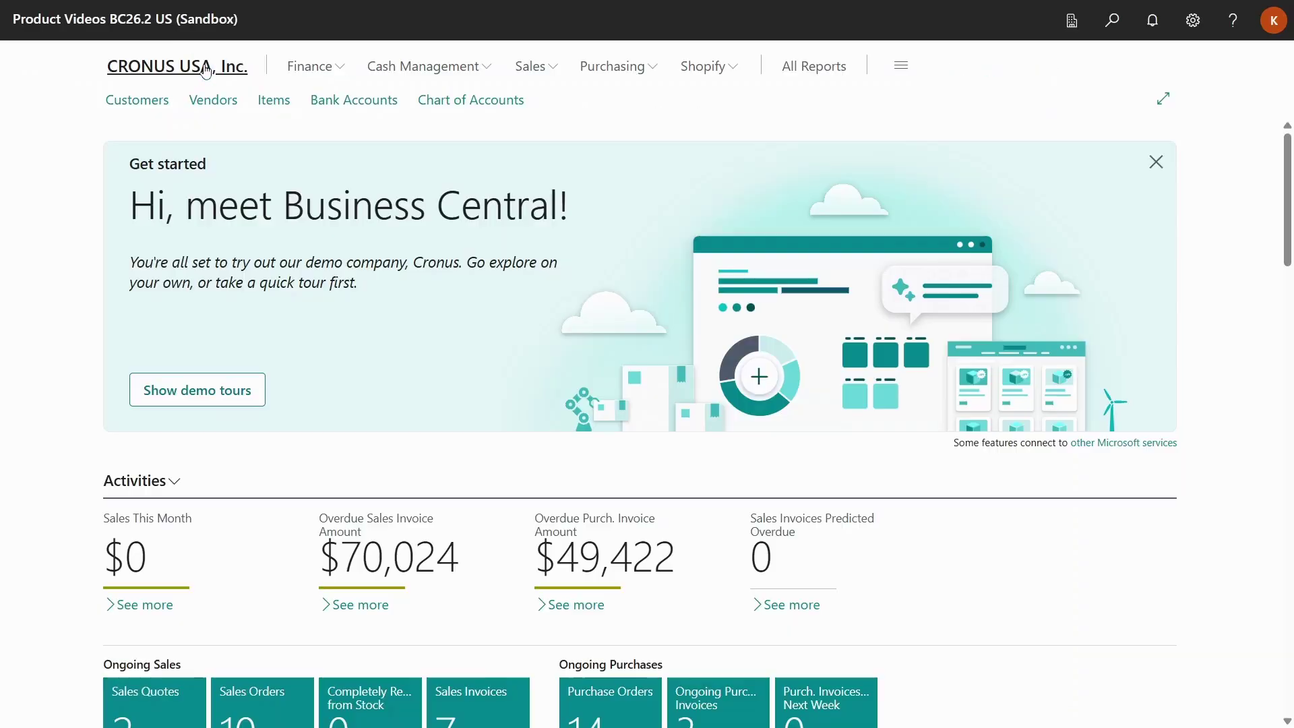
Create another sales order from the sales orders list for the customer Adatum Corporation
click(529, 72)
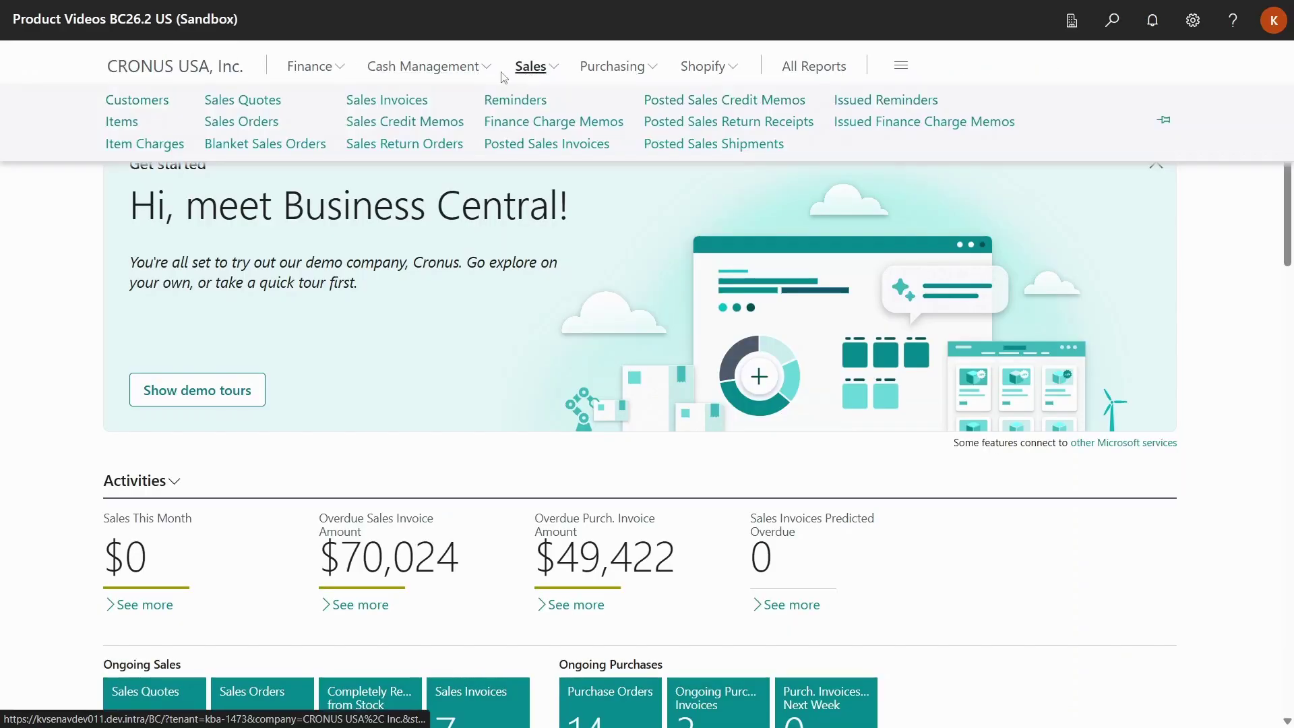
click(264, 124)
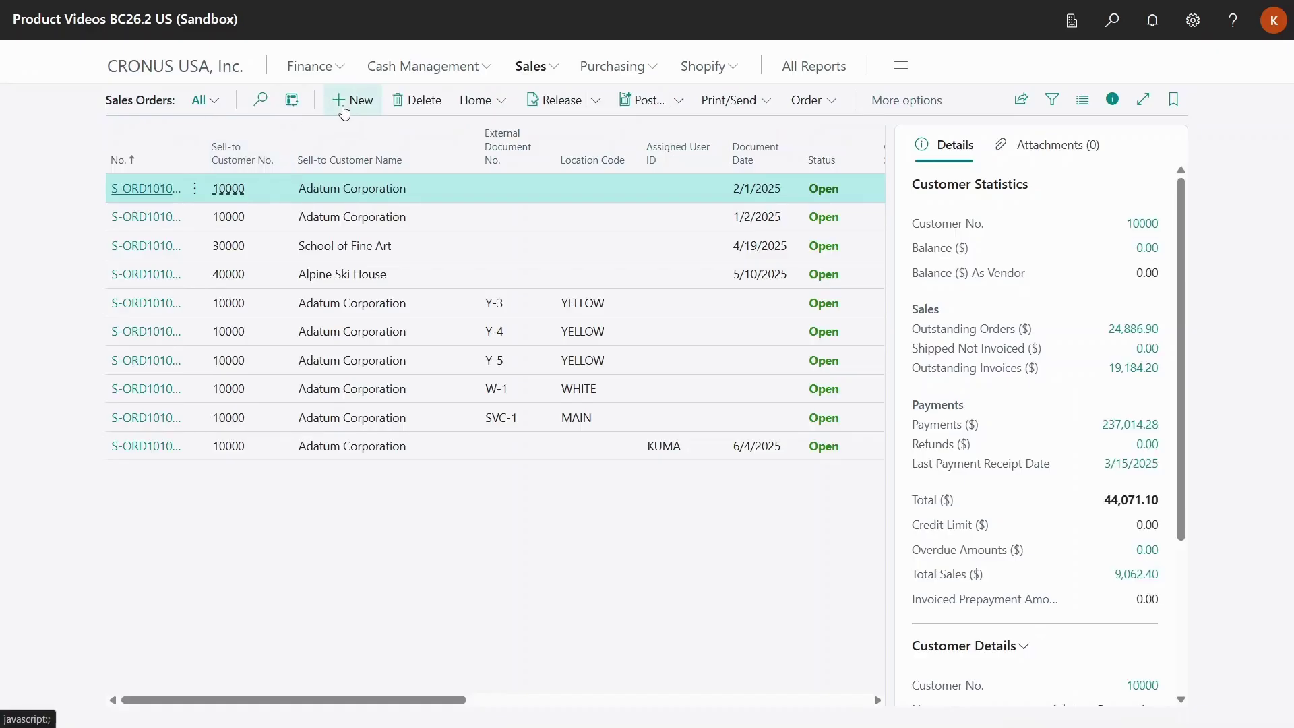
click(350, 103)
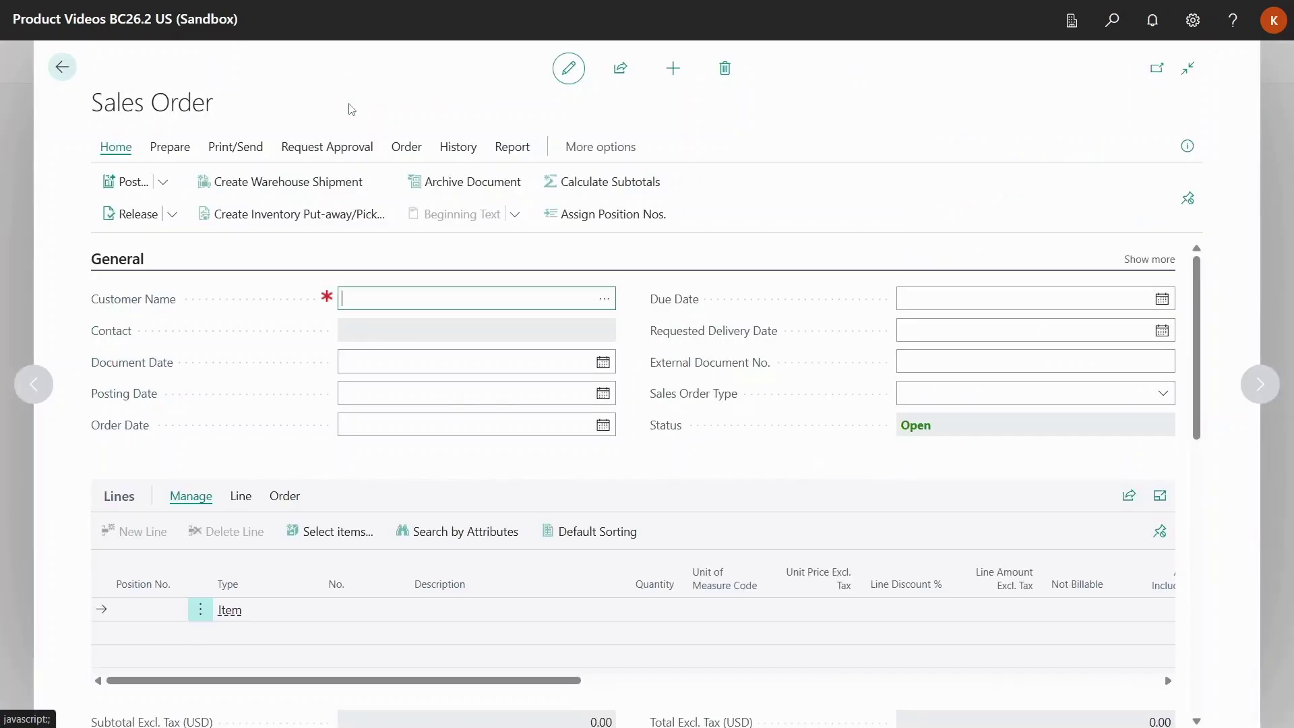
click(603, 298)
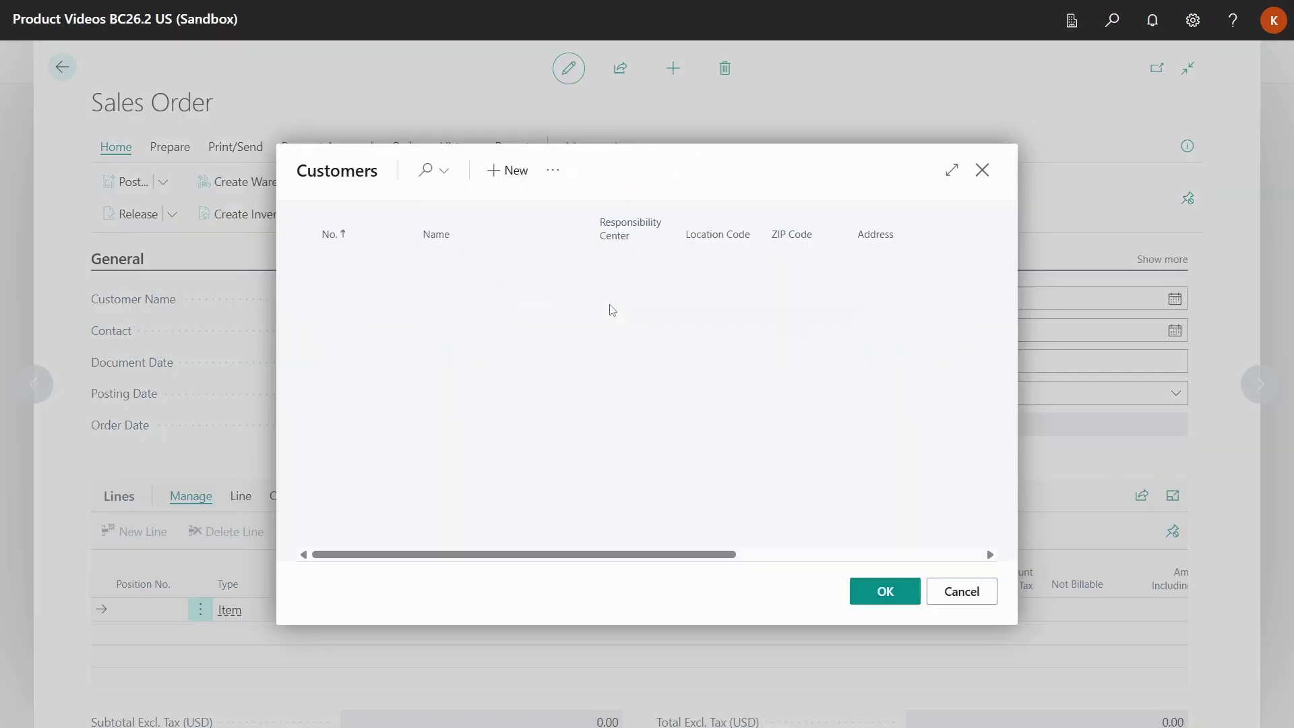
click(884, 593)
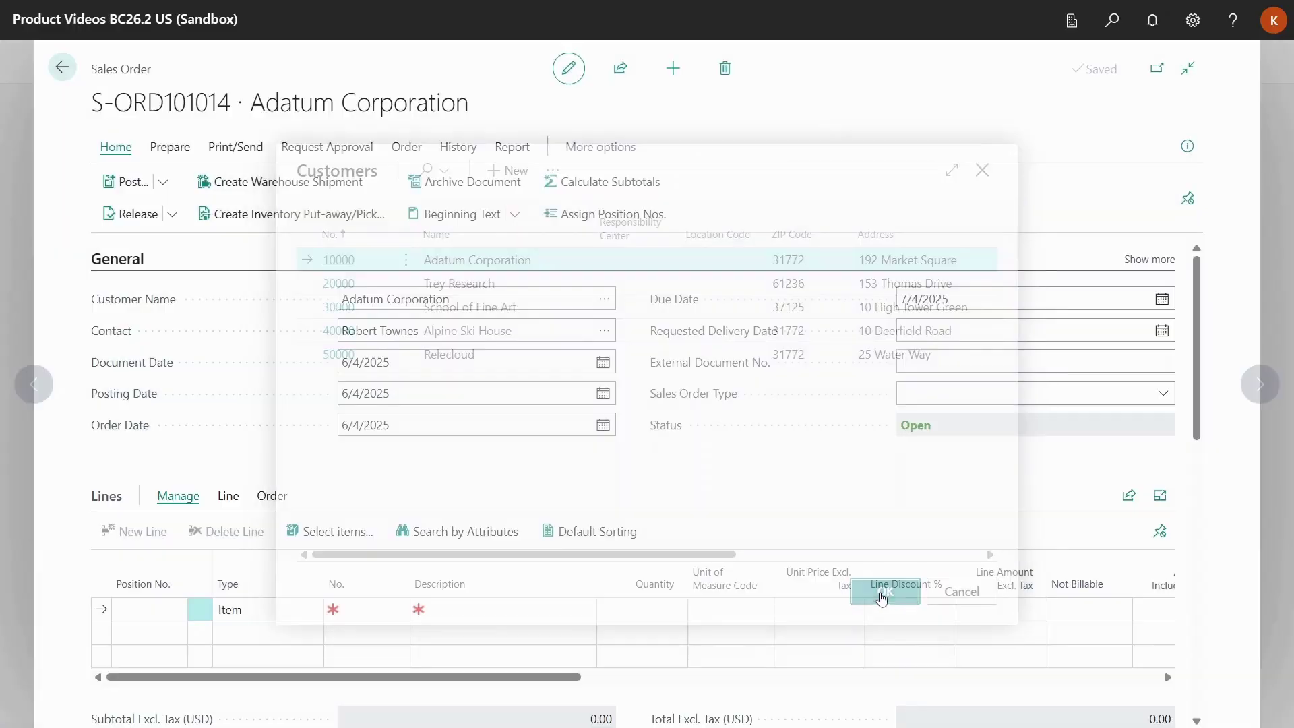
Add an item line for 1896-S ATHENS Desk with quantity 1 and set its Not Billable code to FREE
click(367, 609)
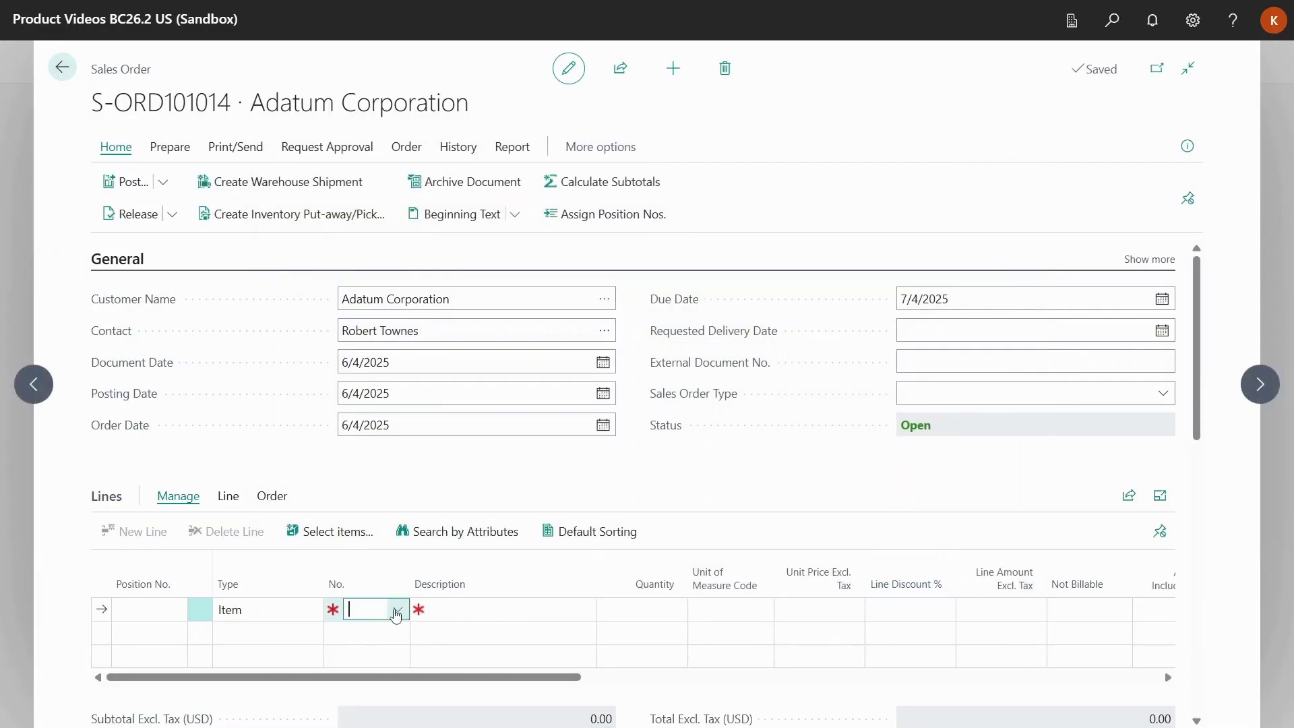
click(438, 458)
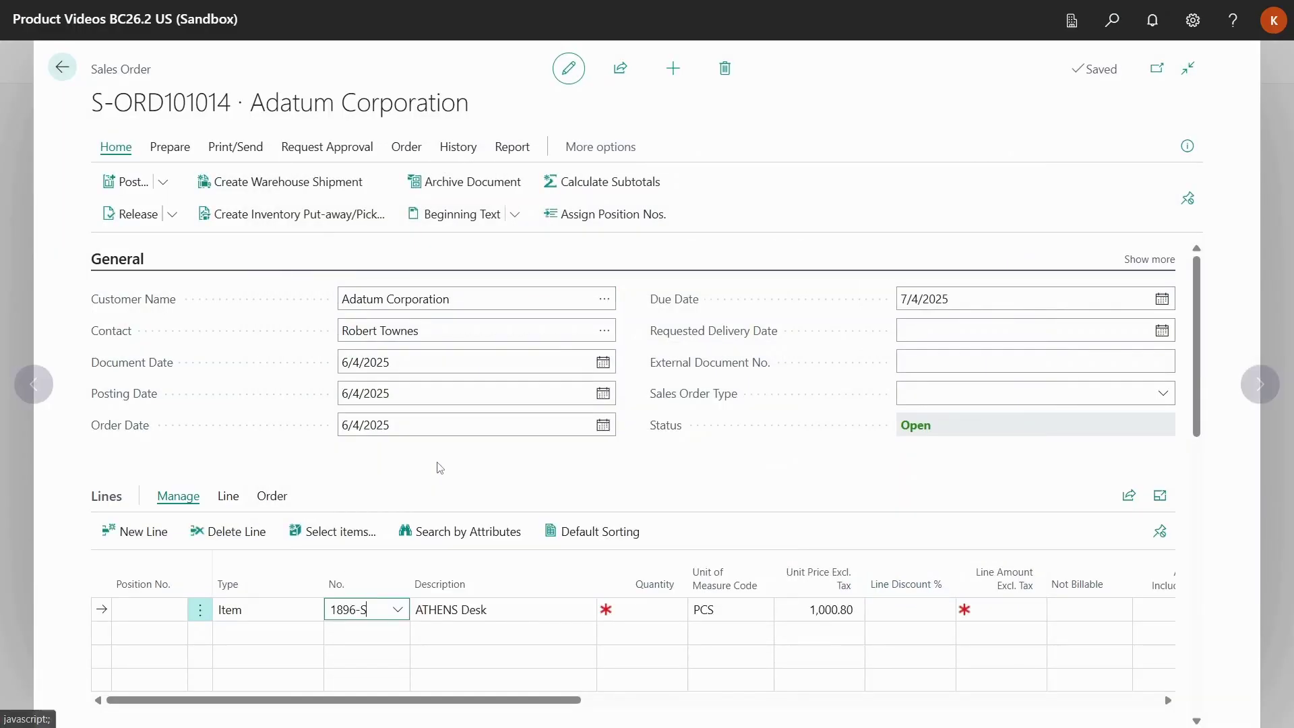
click(659, 617)
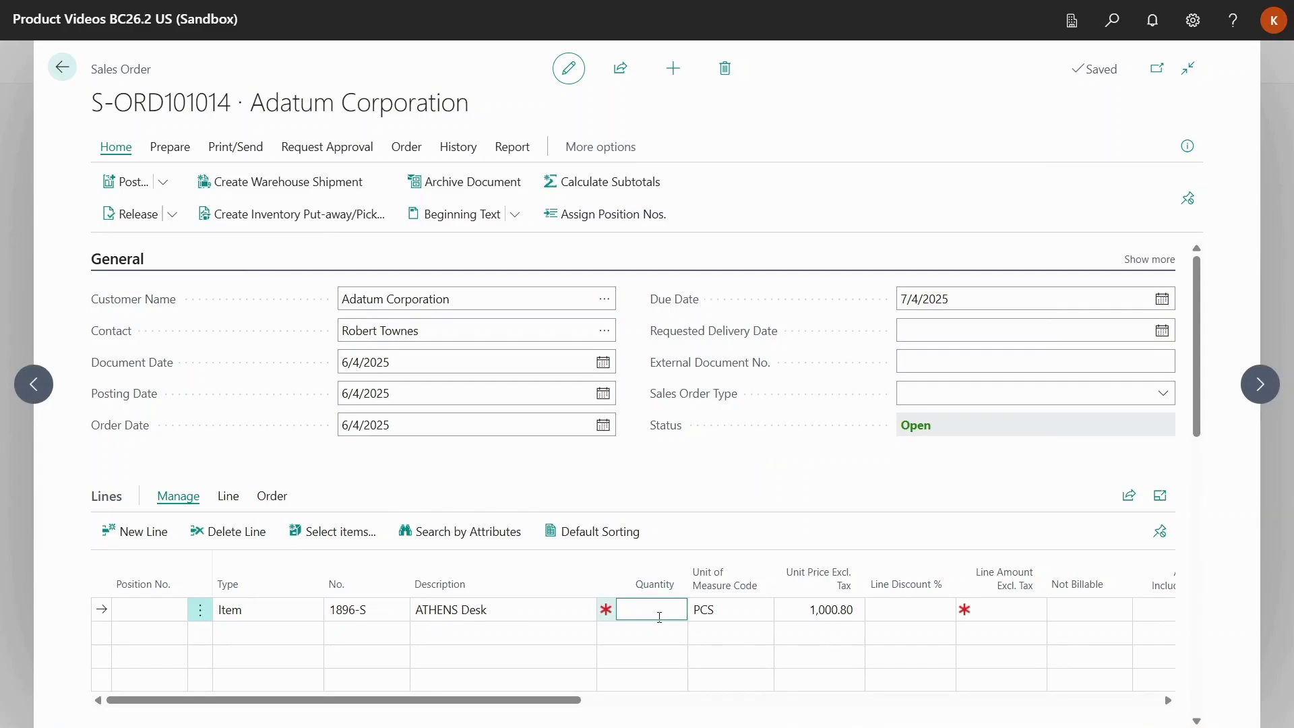
text(1)
key(Tab)
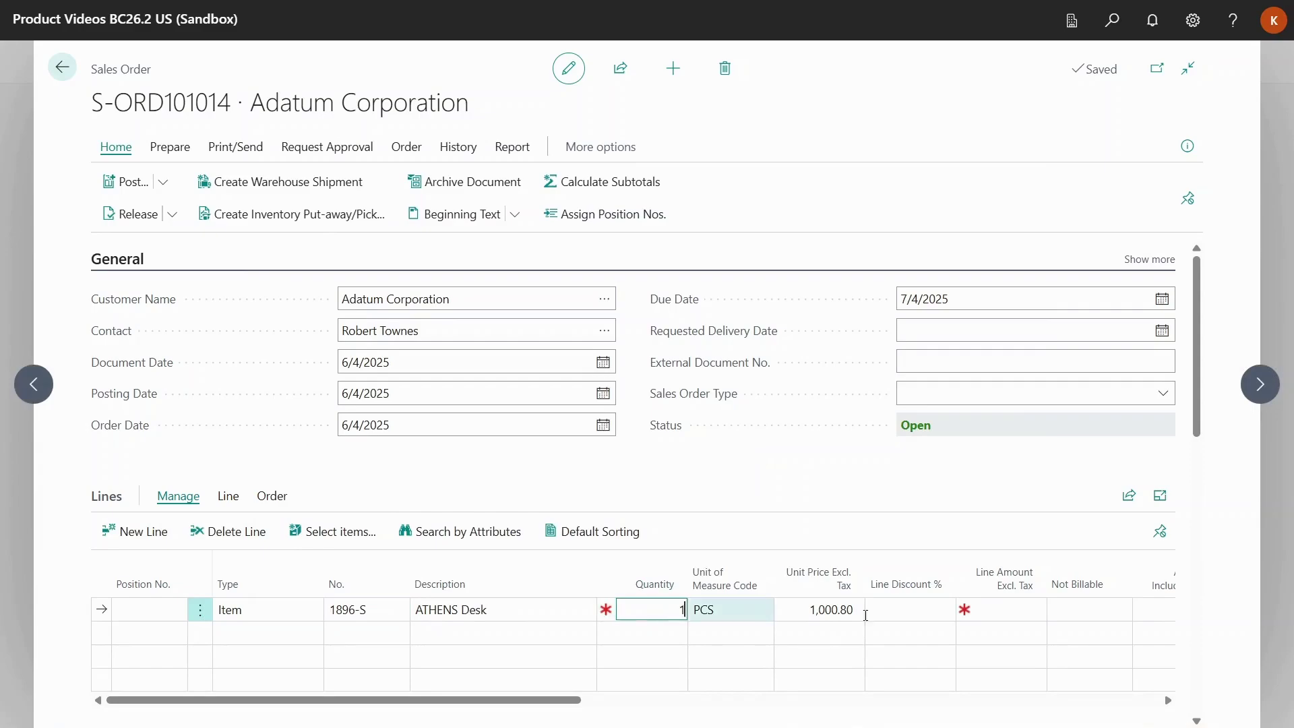
click(1118, 613)
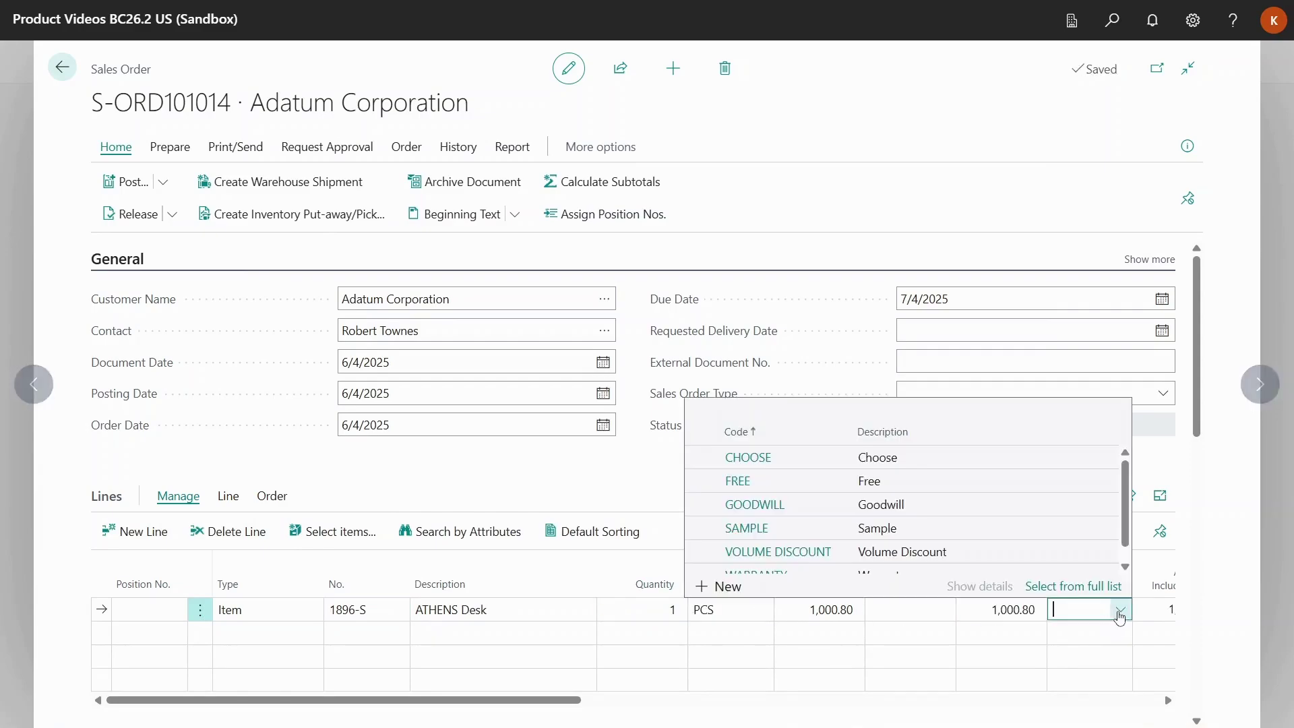
click(876, 481)
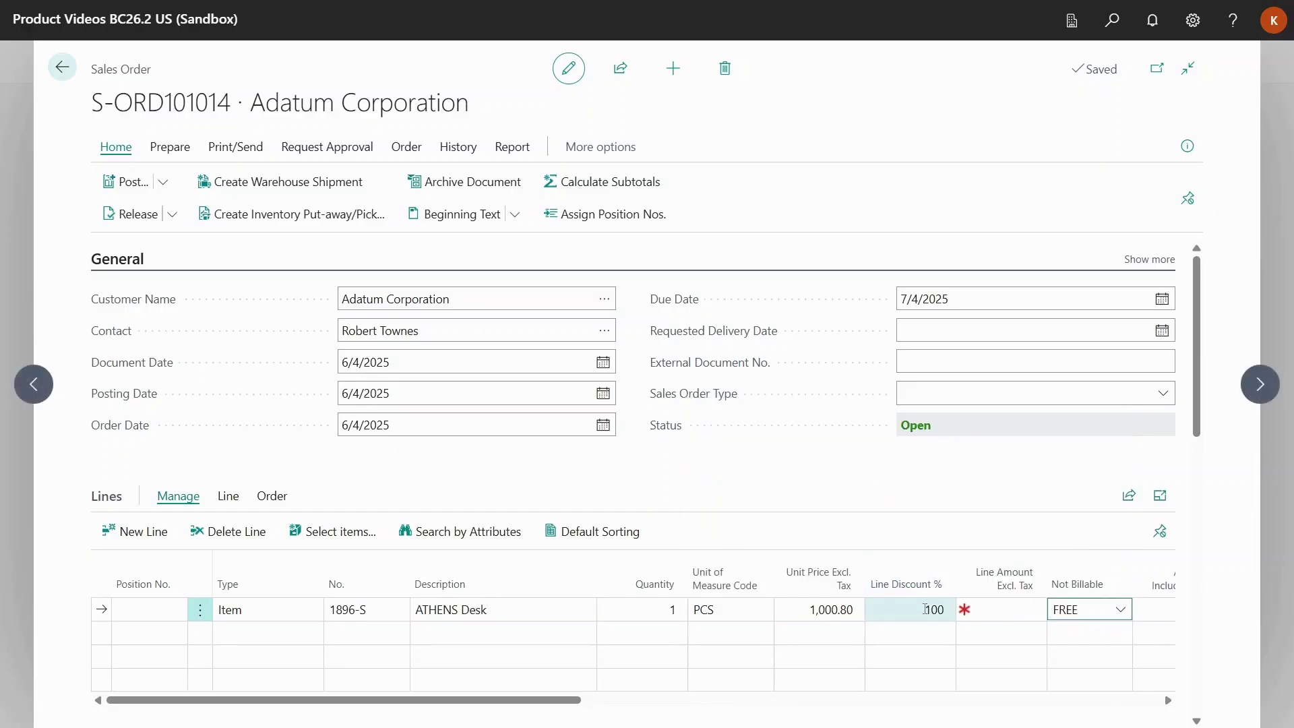
Add a second 1896-S ATHENS Desk line with quantity 1 and set its Not Billable code to GOODWILL
click(377, 632)
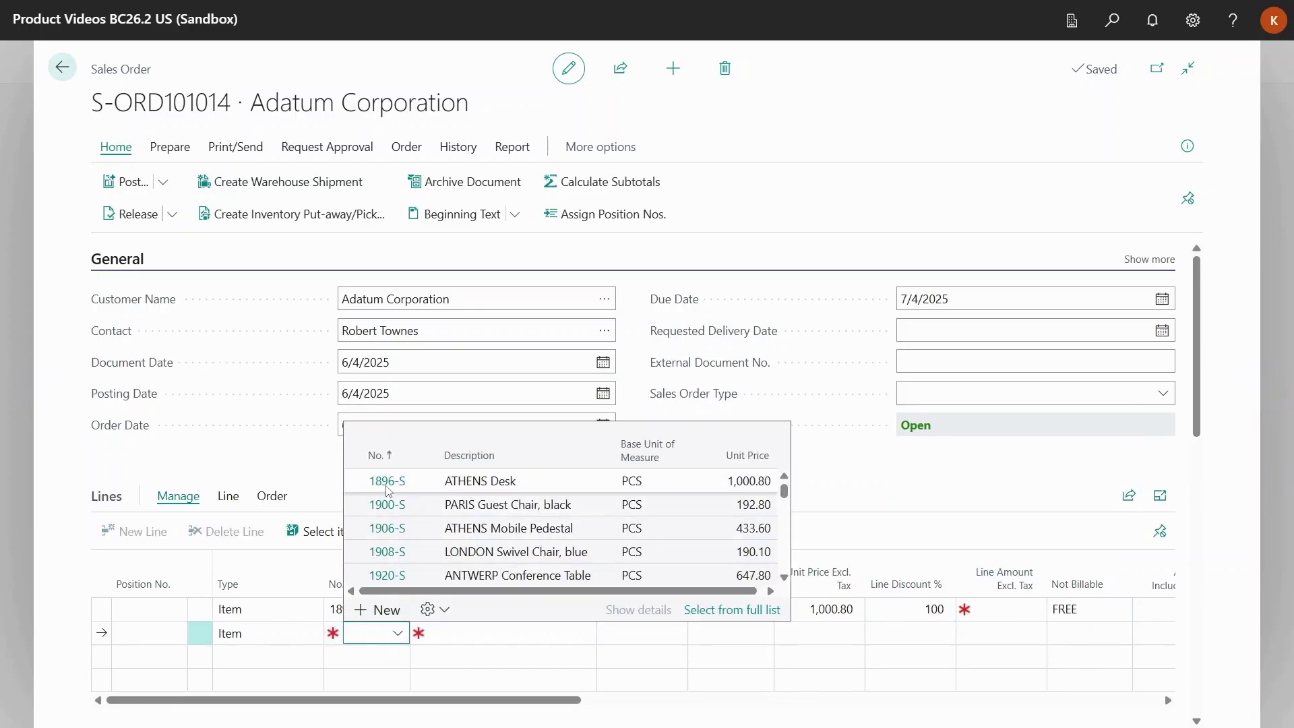
click(386, 482)
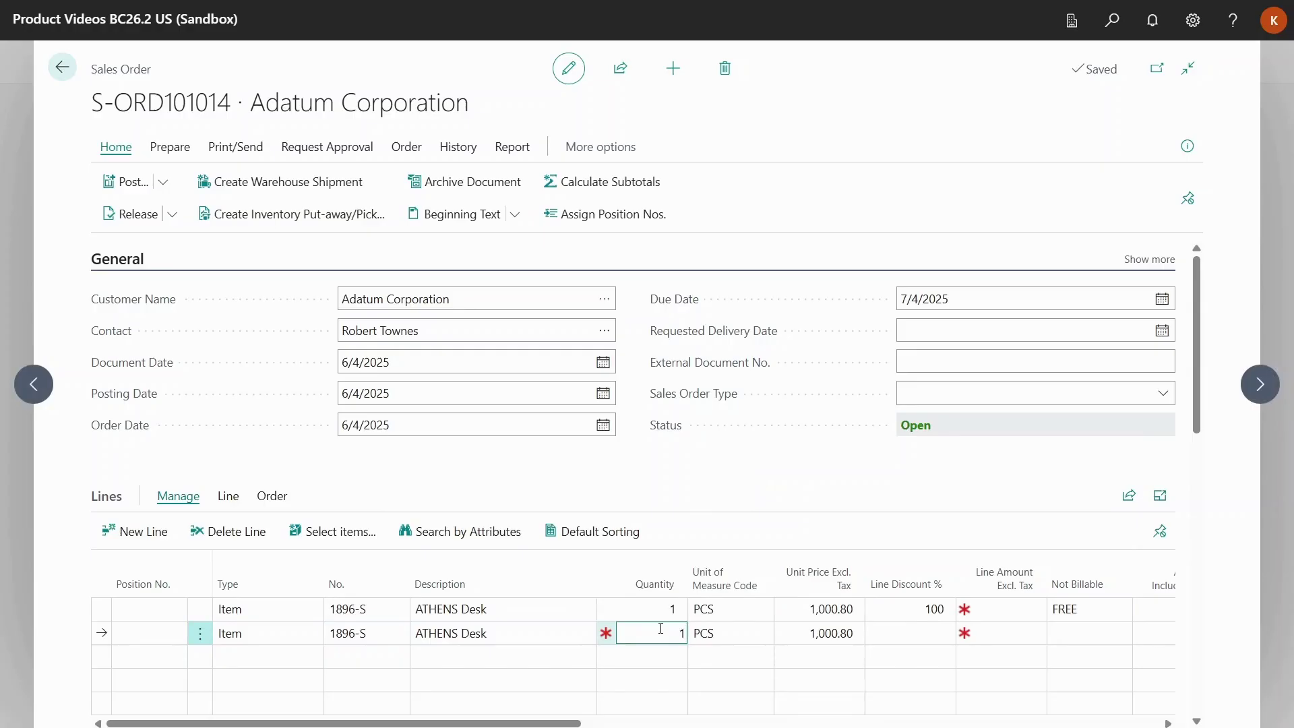
key(Tab)
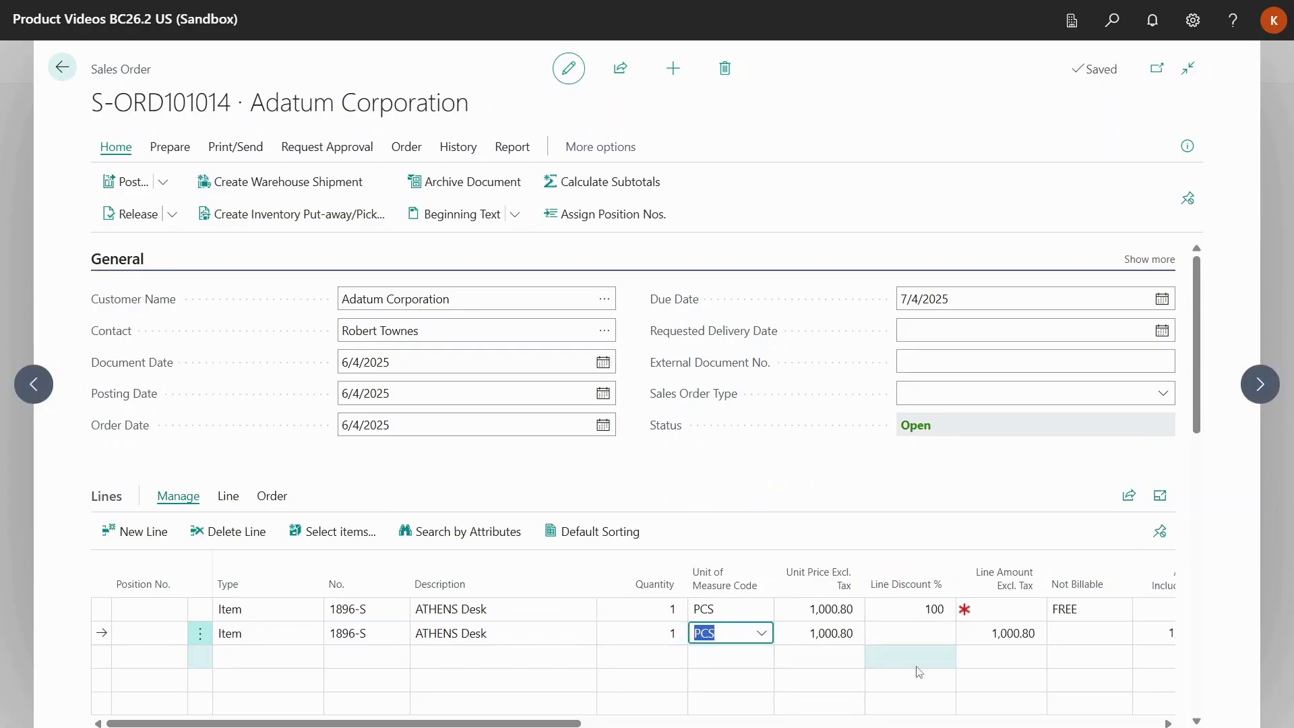
click(1128, 633)
click(1120, 632)
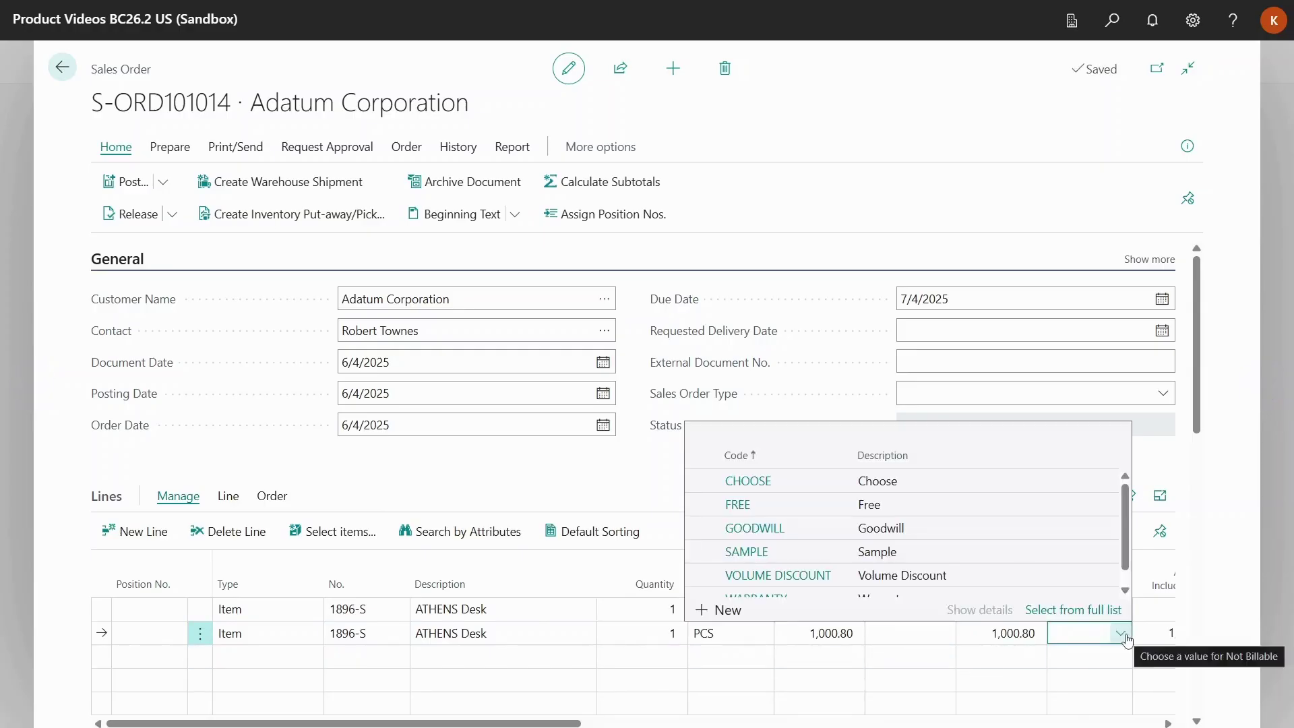
click(919, 529)
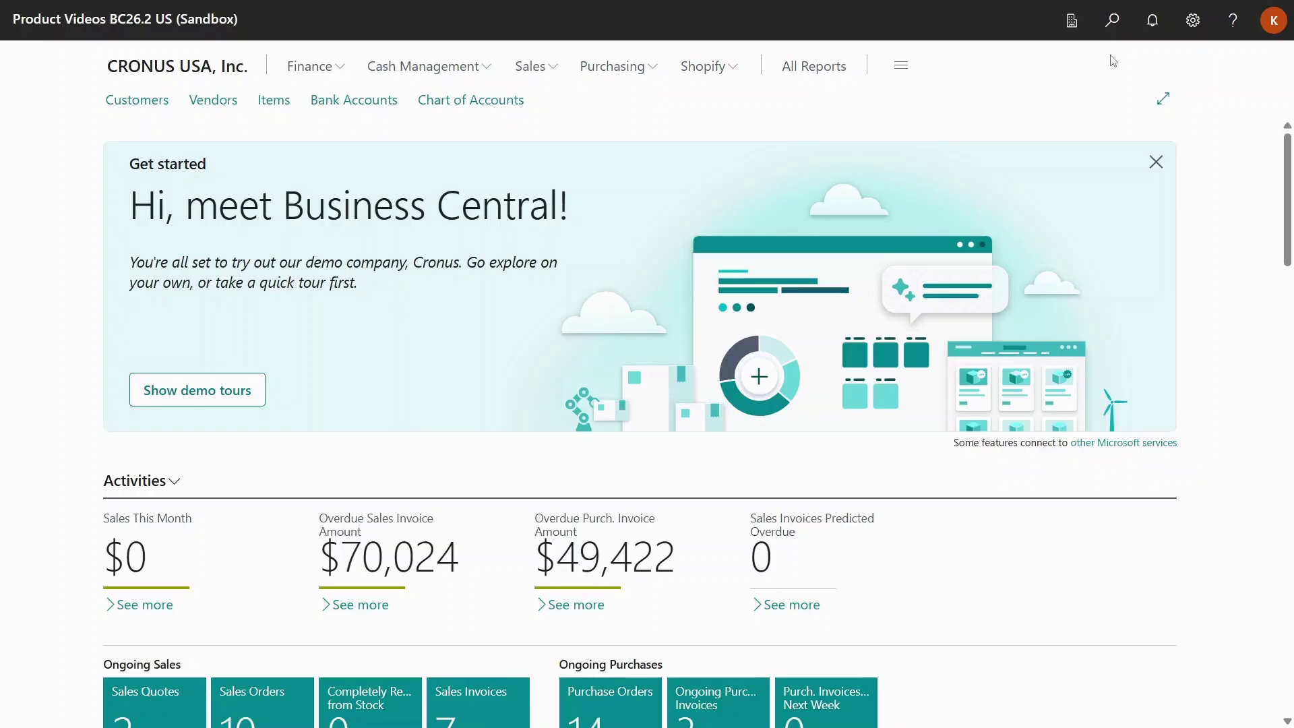
Search for "sales pri" and open the default price list S-PLS00001 from the Sales Price Lists
click(1111, 23)
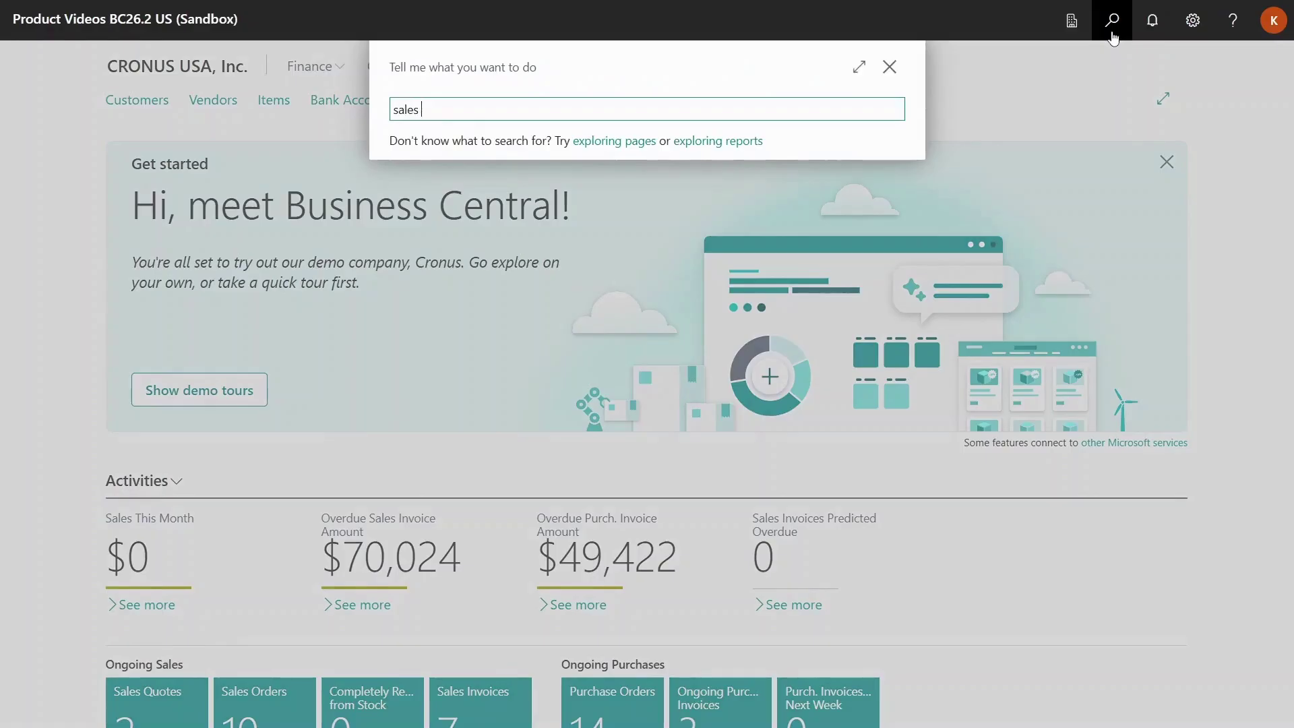
text(sales pri)
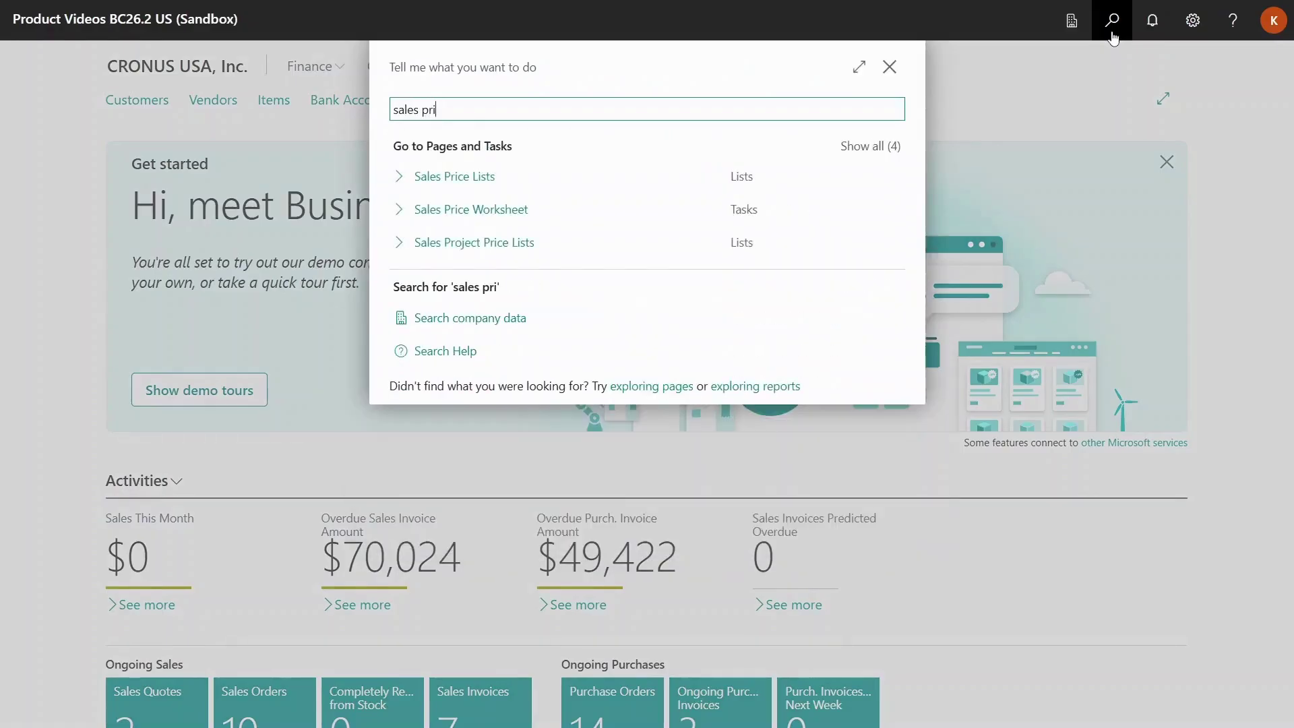
click(471, 176)
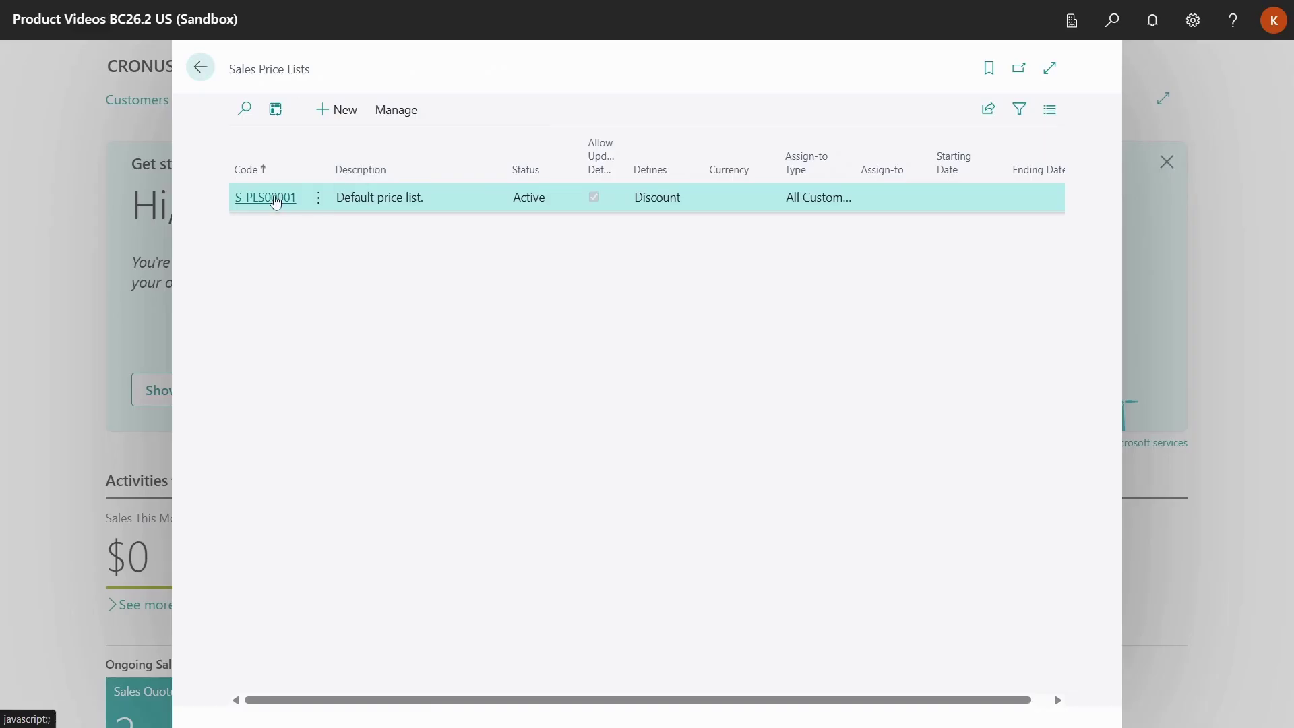
click(275, 199)
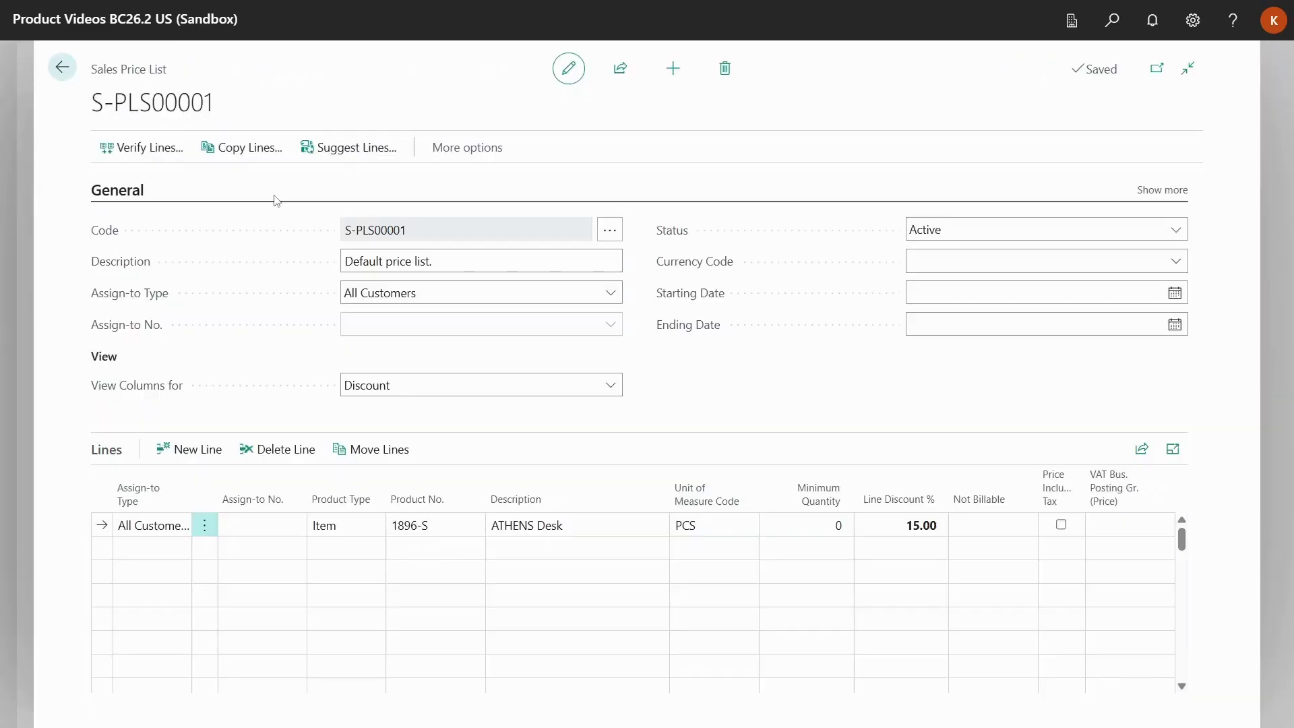
Set Not Billable to FREE on the price list's ATHENS Desk line and verify the modified lines
click(1027, 527)
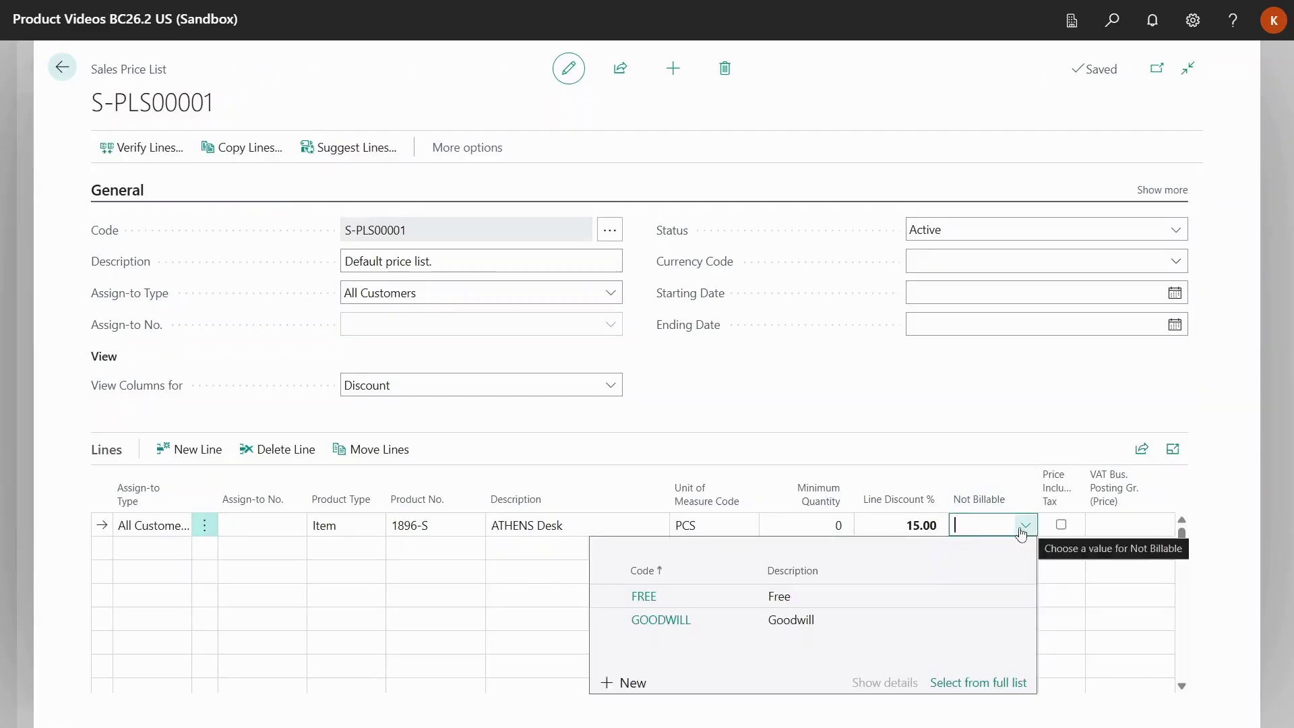
click(782, 600)
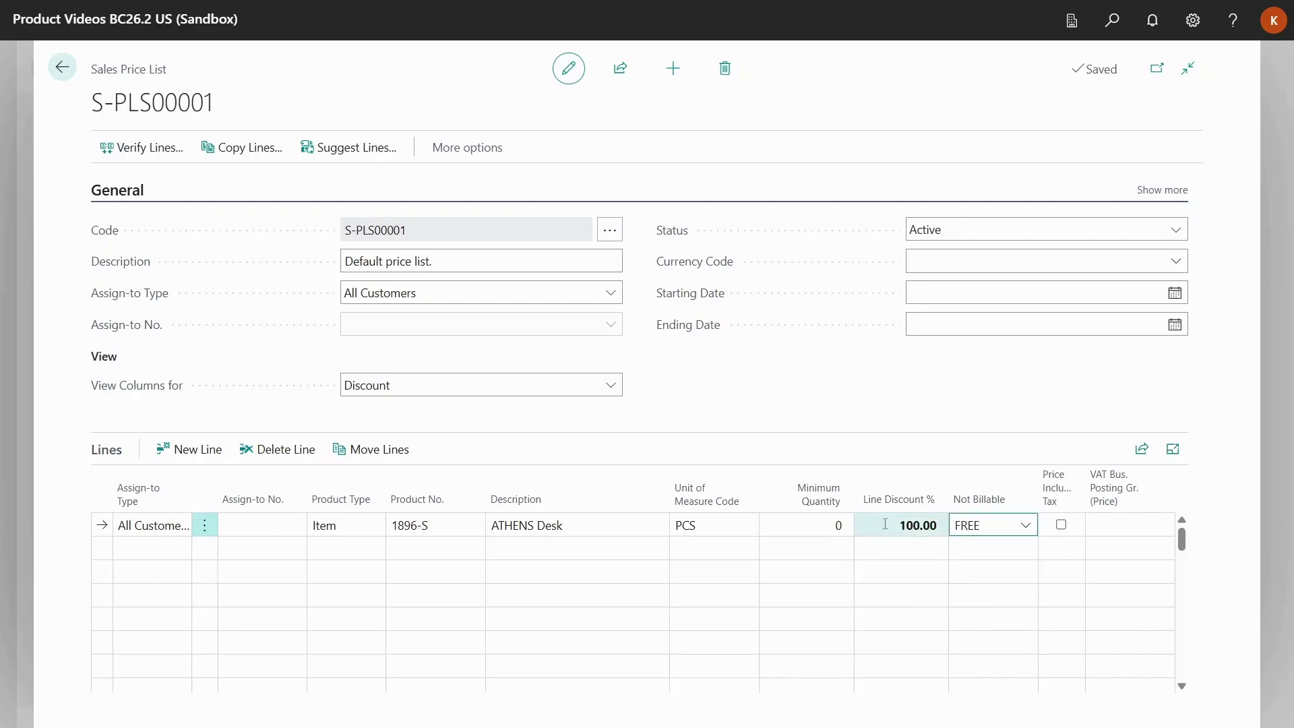
click(167, 161)
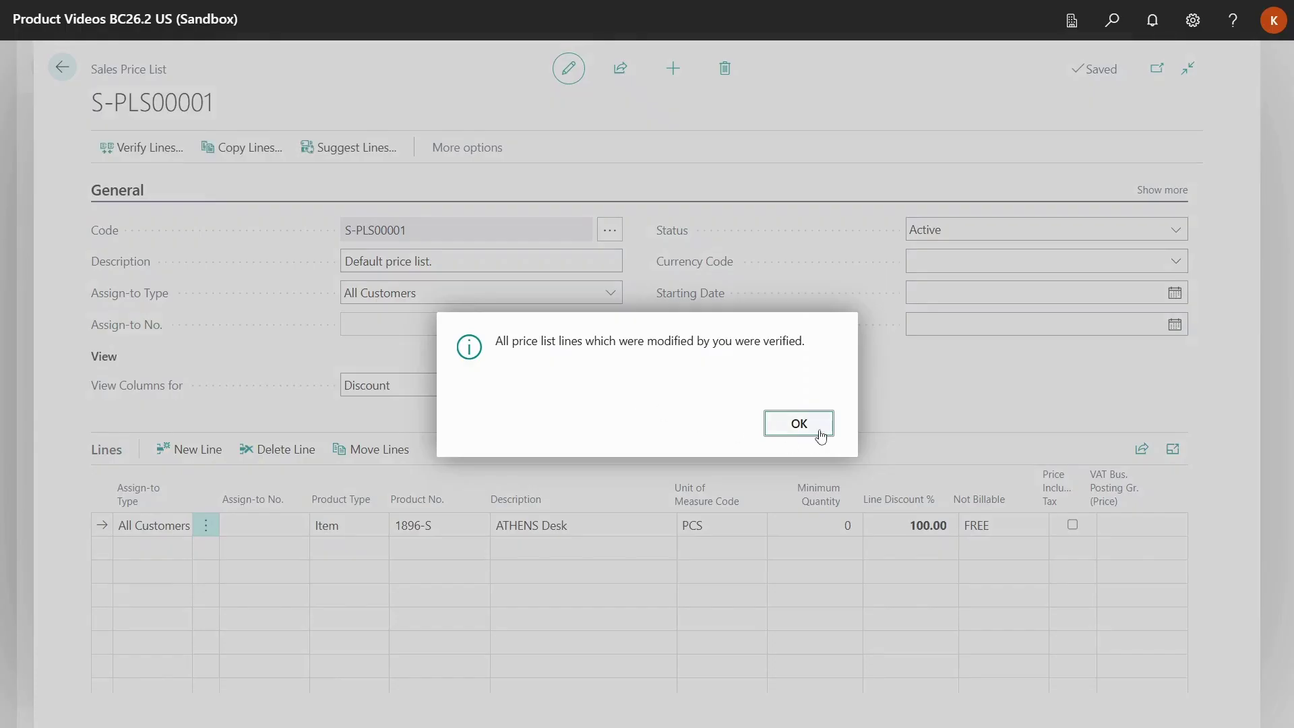
Leave the price list and create a new sales order for the customer Adatum Corporation
click(817, 427)
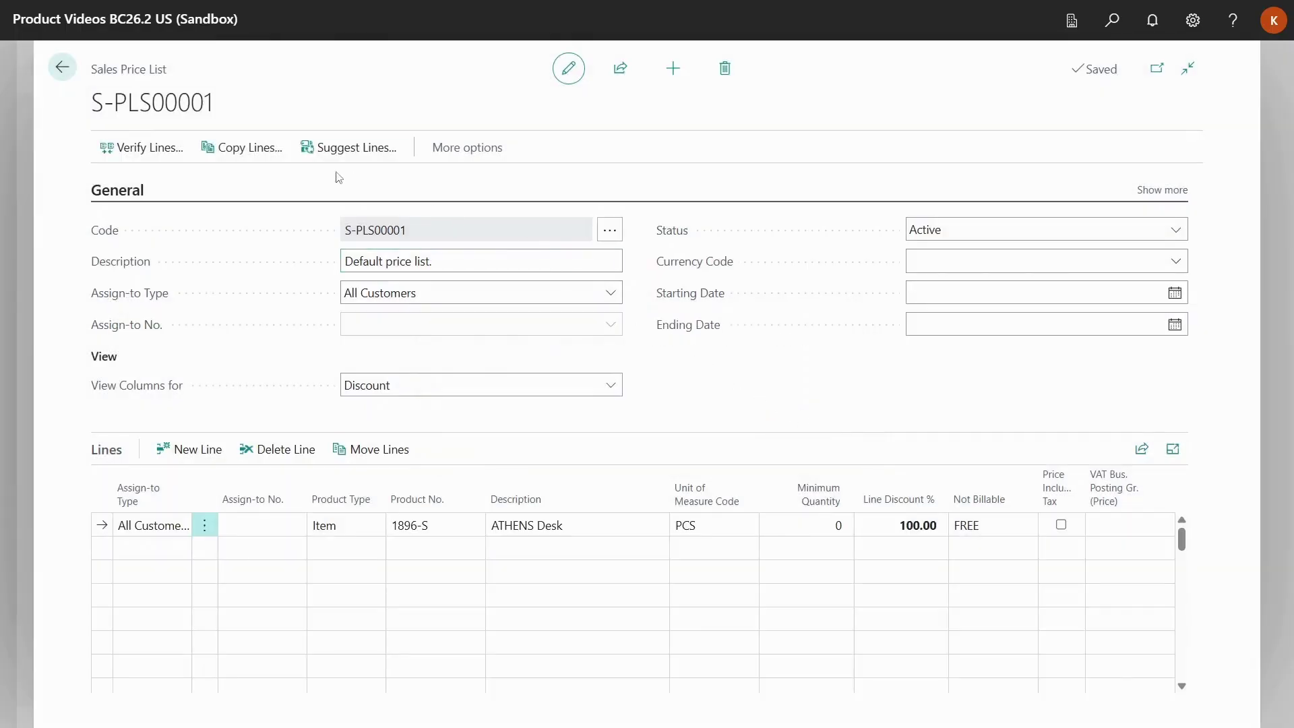
click(63, 68)
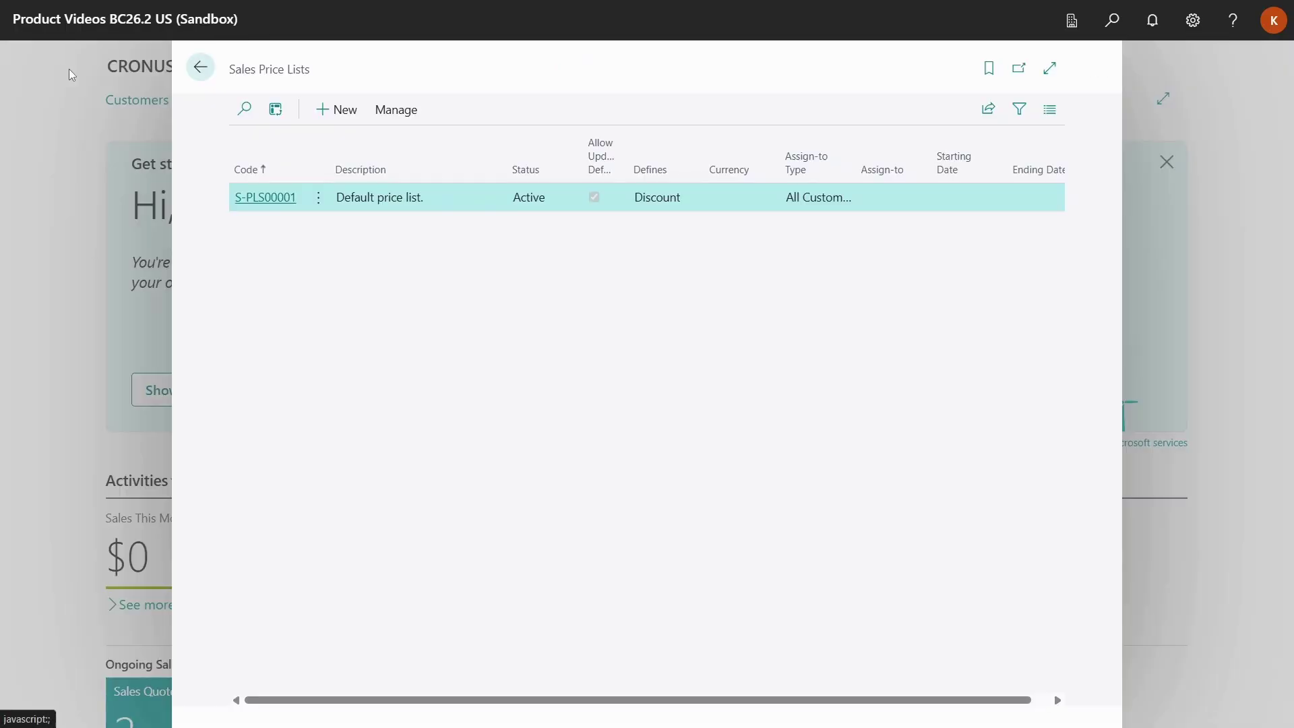
click(195, 67)
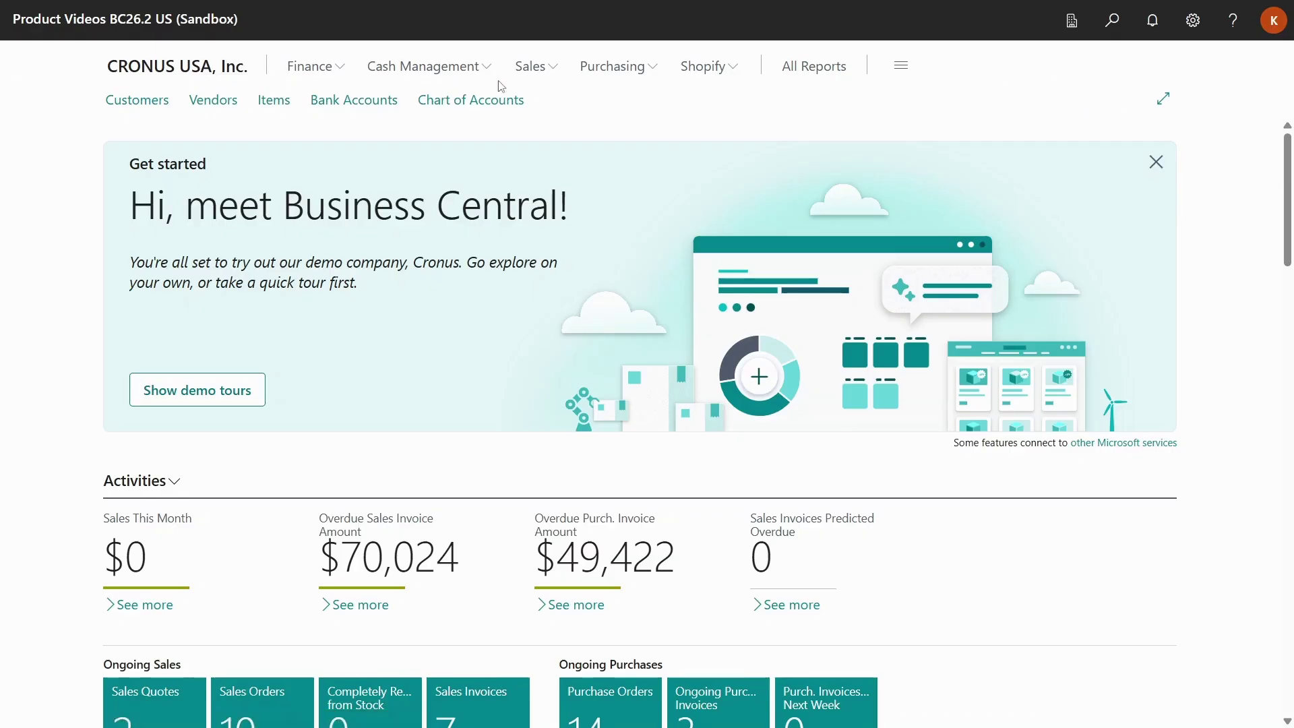
click(543, 72)
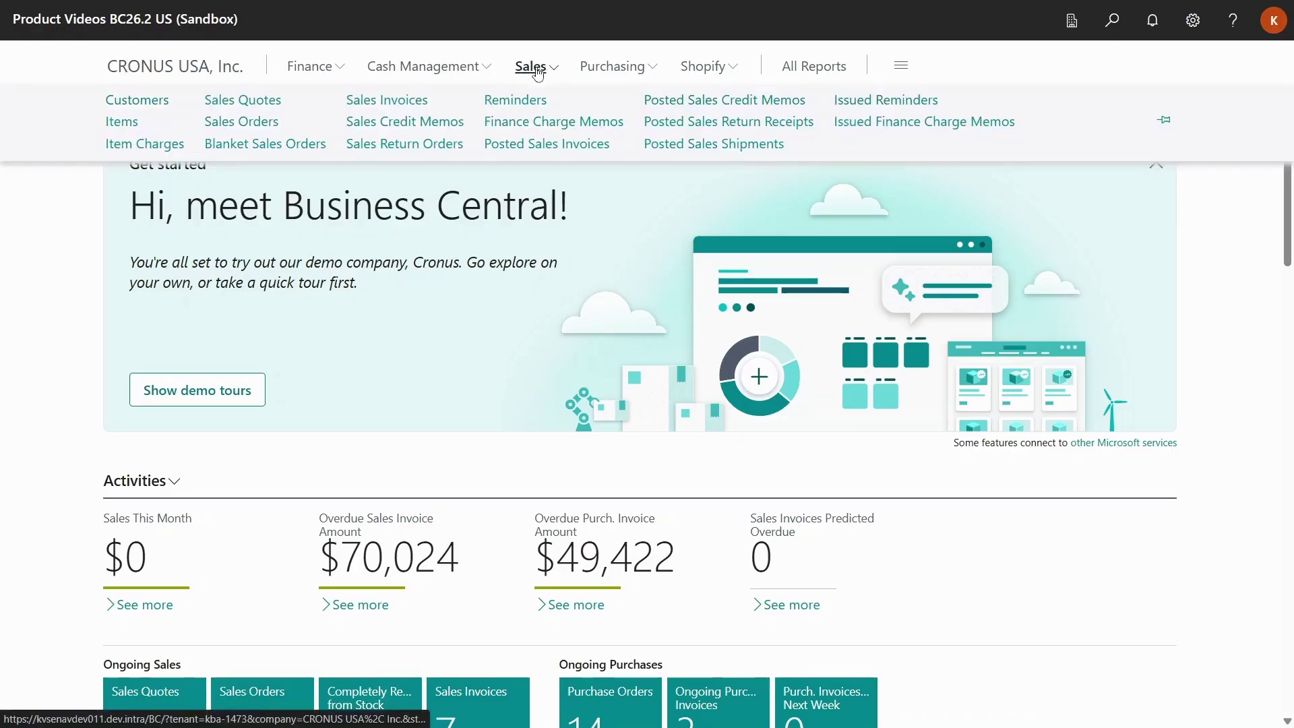
click(270, 127)
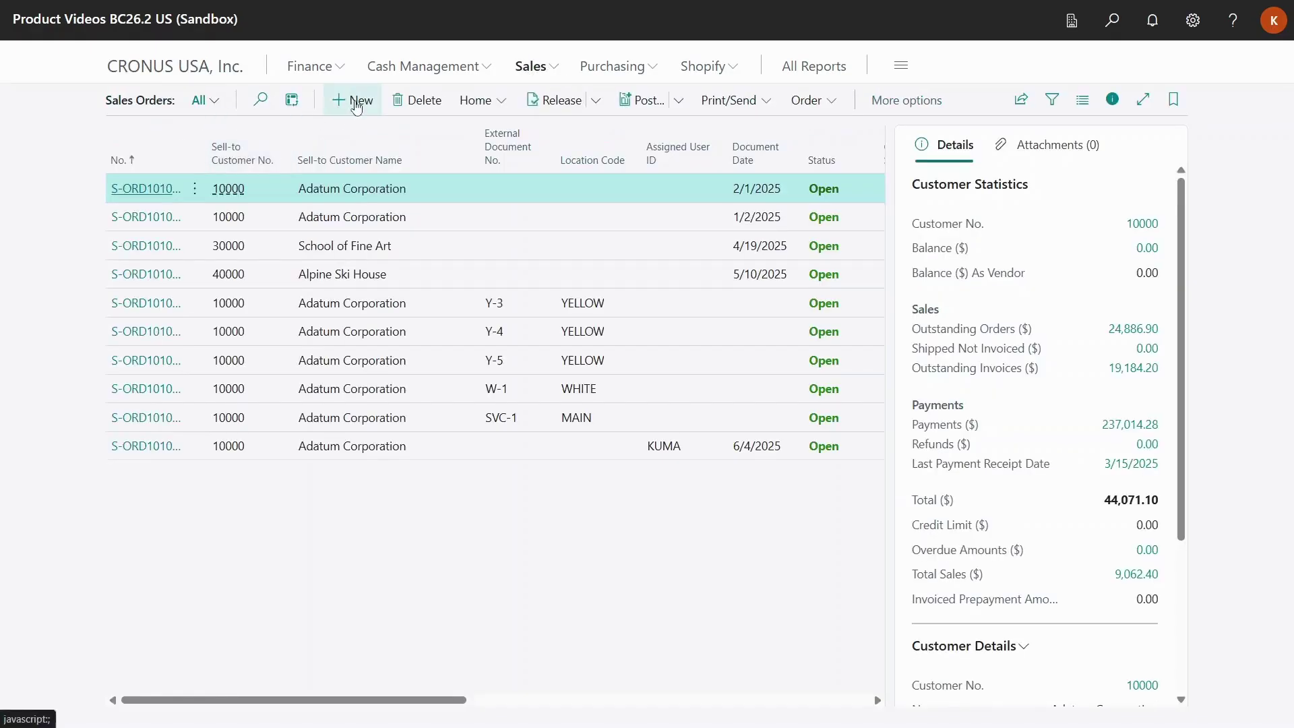
click(356, 103)
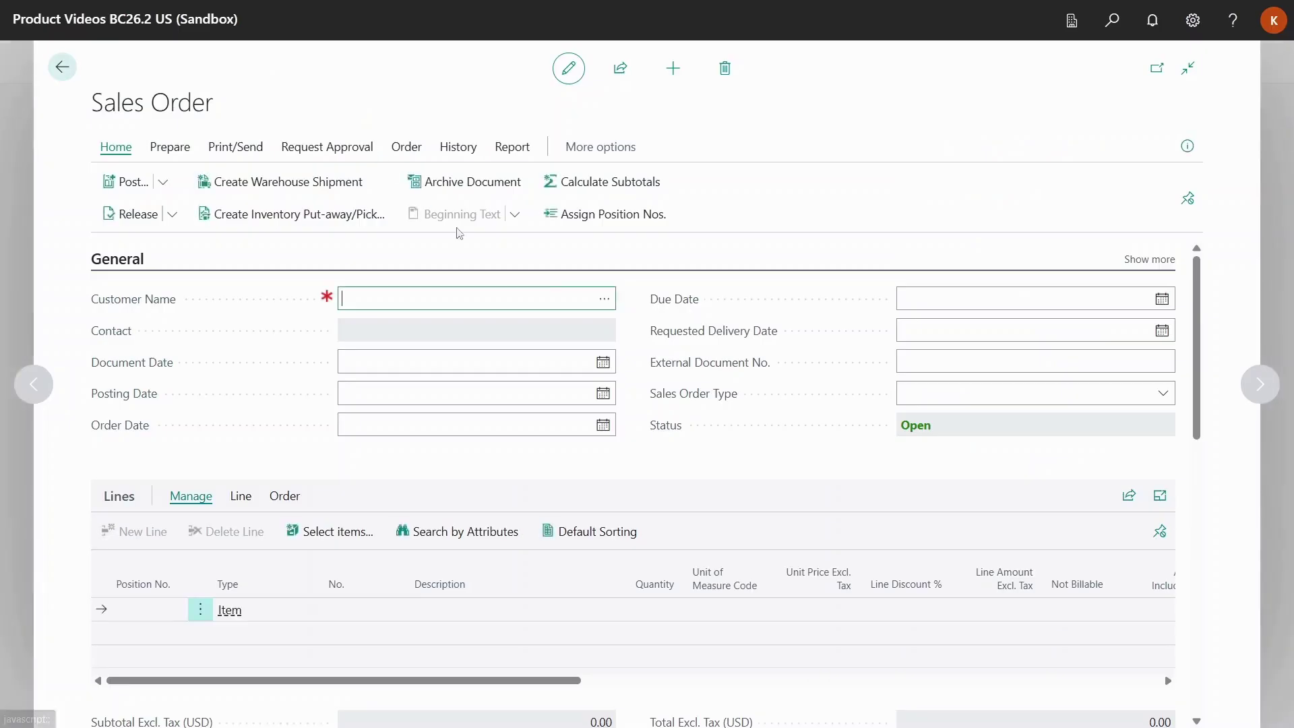
click(604, 298)
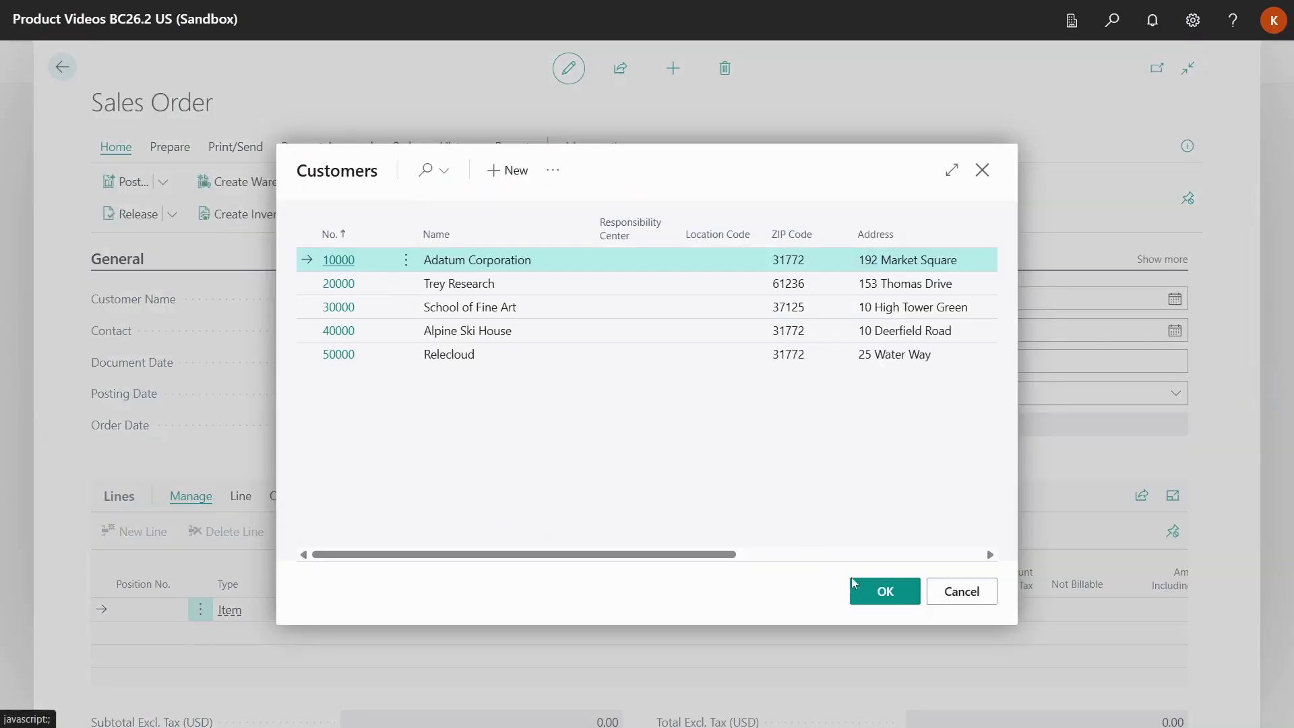
click(867, 592)
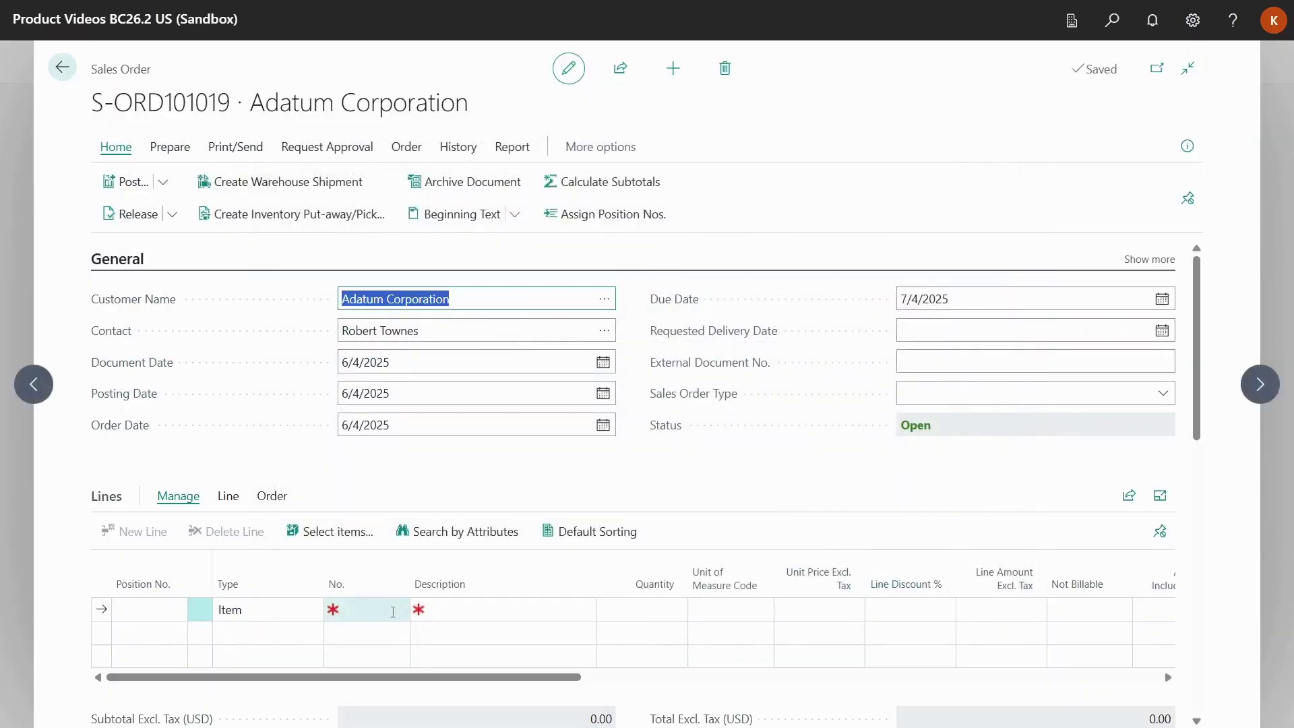
Add an item line for 1896-S ATHENS Desk with quantity 1 to the new sales order
click(392, 611)
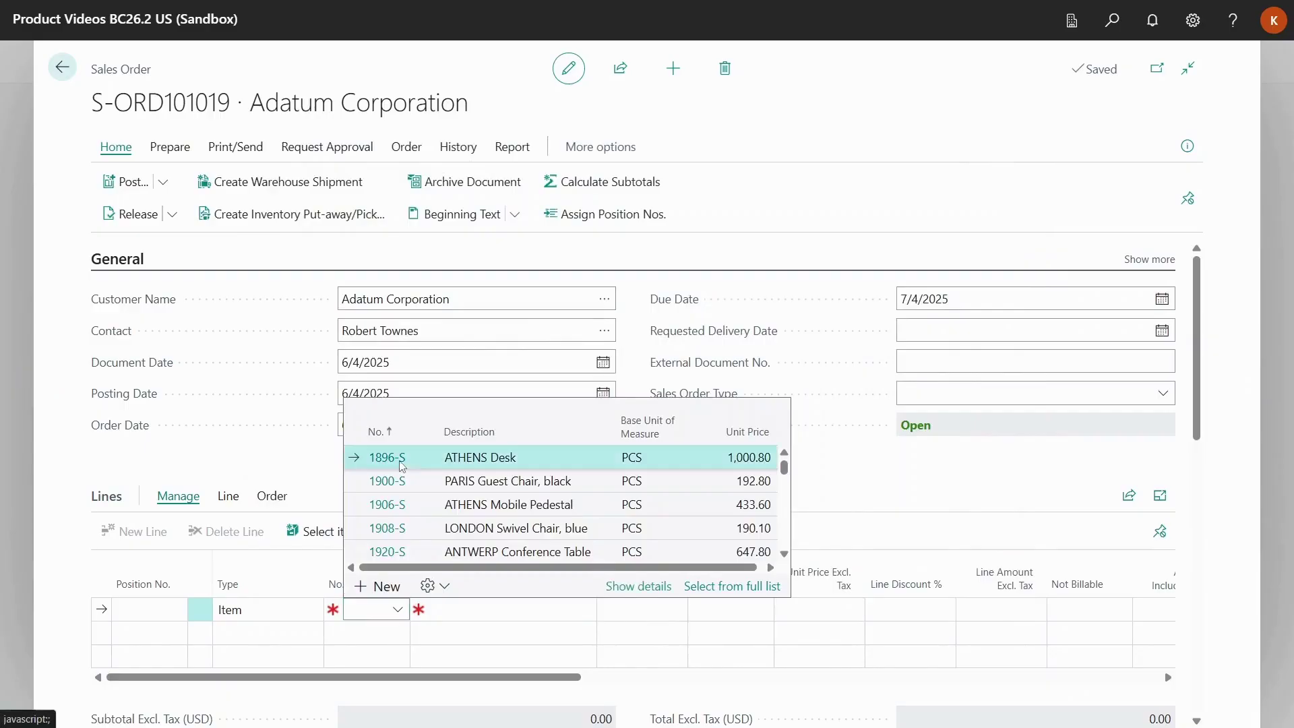
click(401, 464)
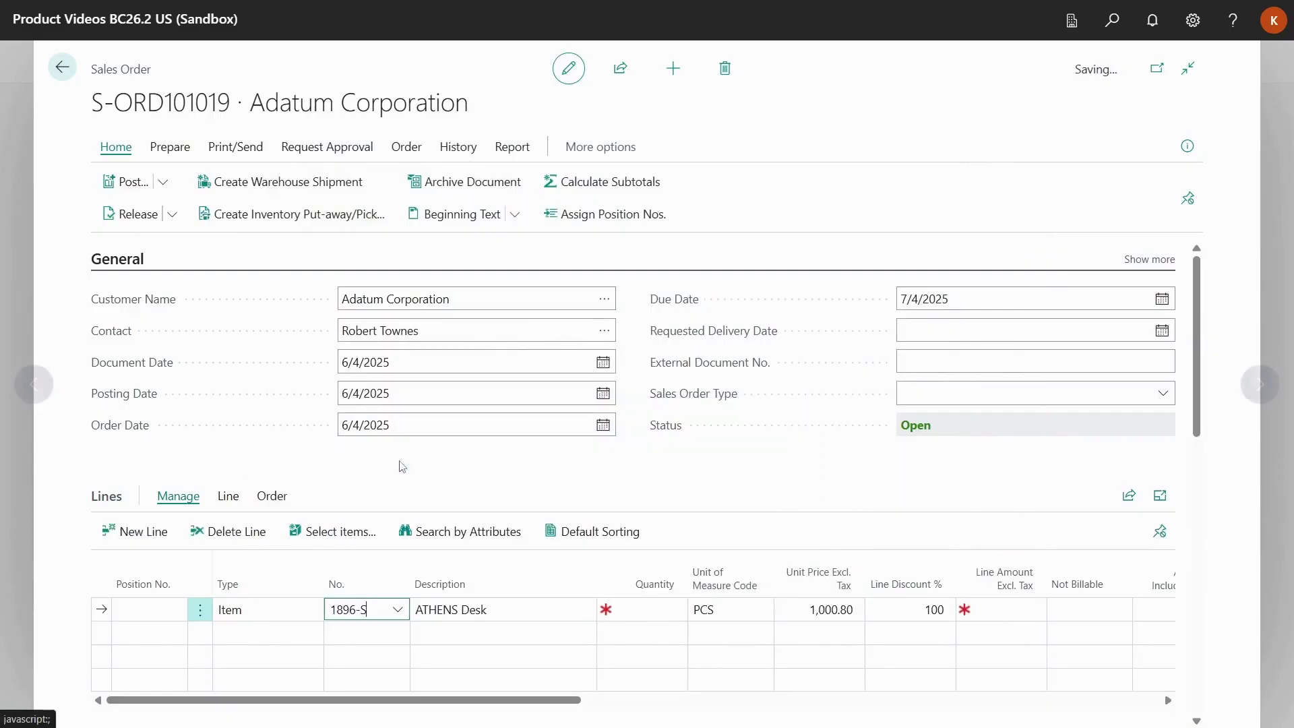
click(682, 611)
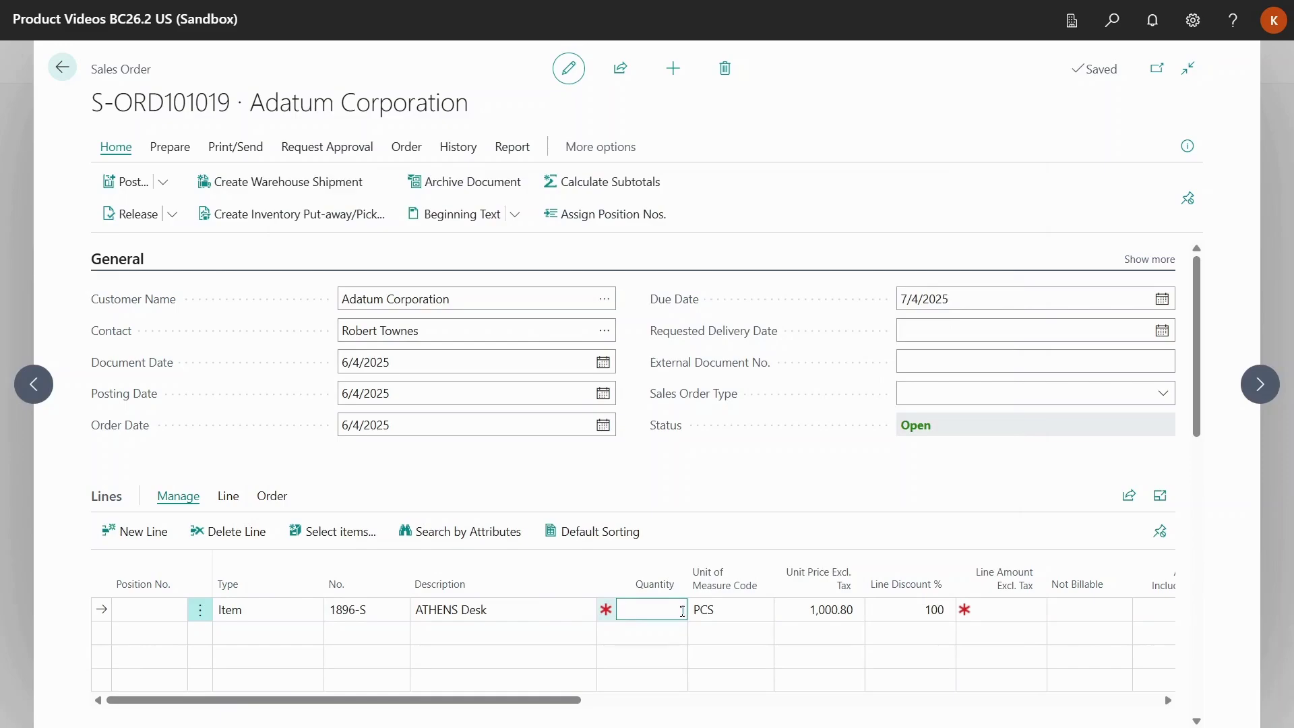
text(1)
key(Tab)
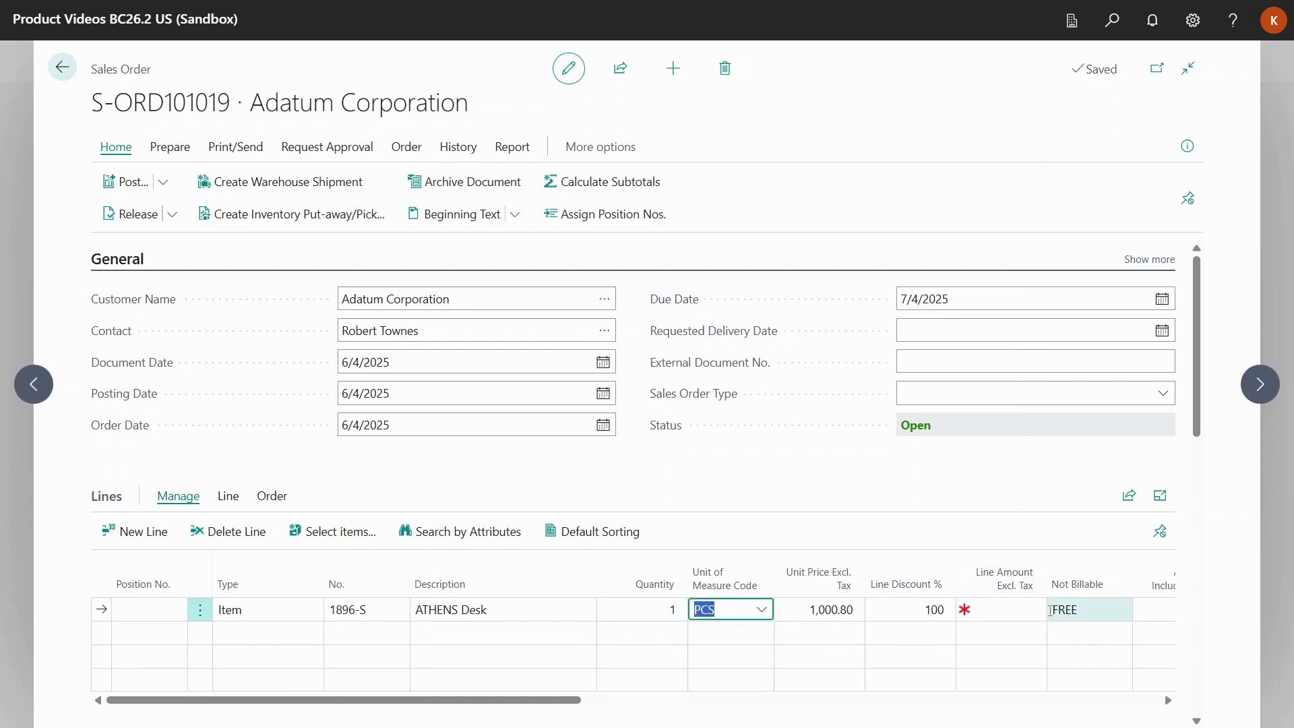
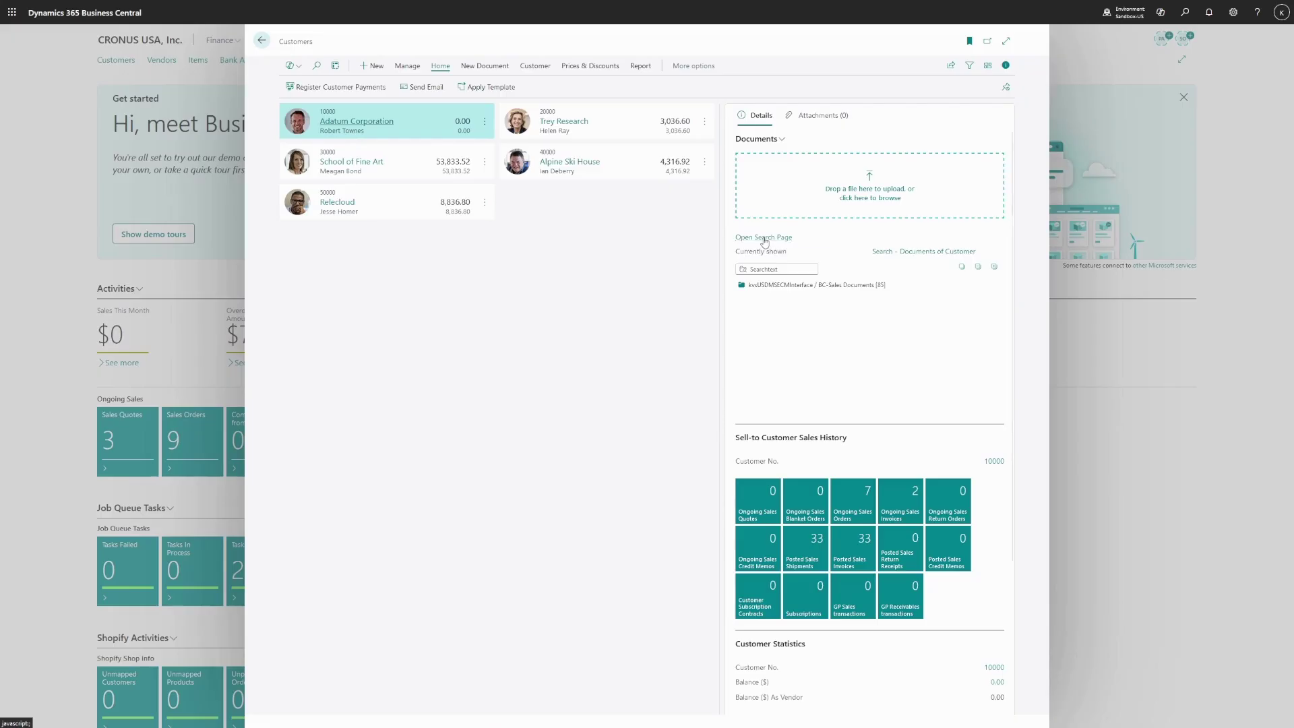
Open the document search page for Adatum Corporation, expand all folders and preview the first sales invoice PDF in a wider preview area
click(763, 237)
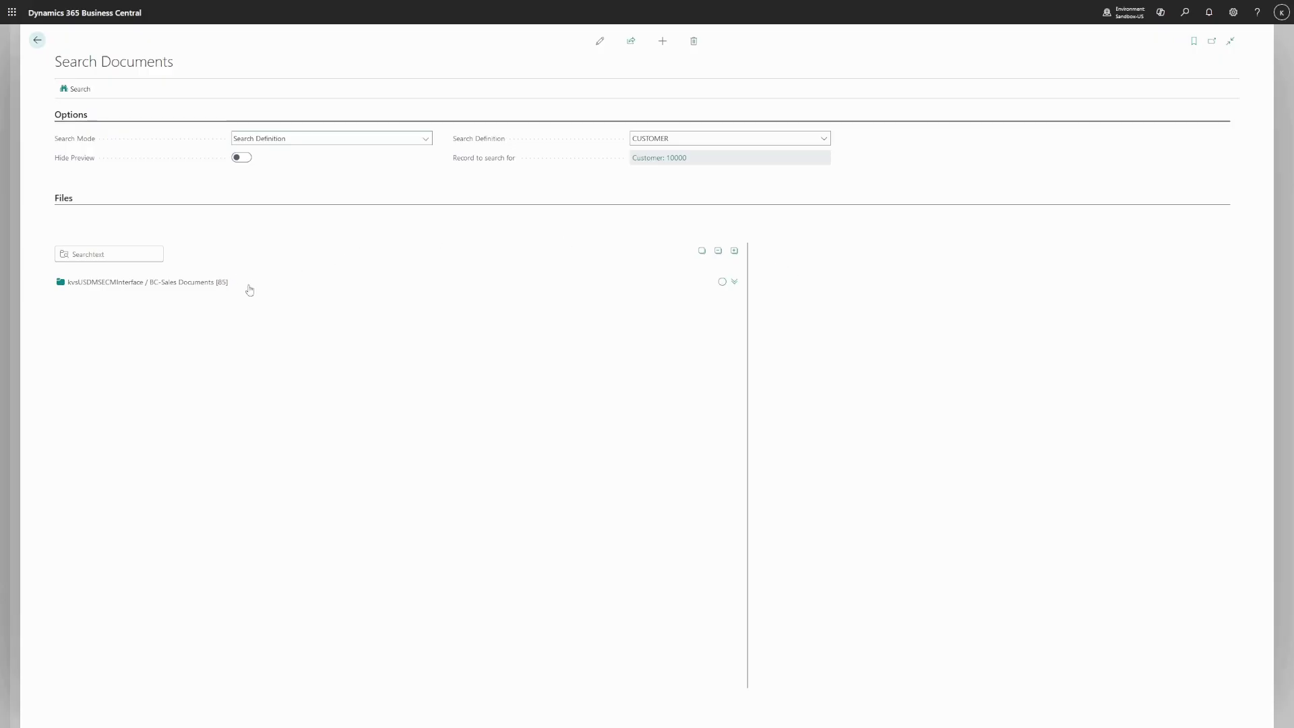
click(735, 252)
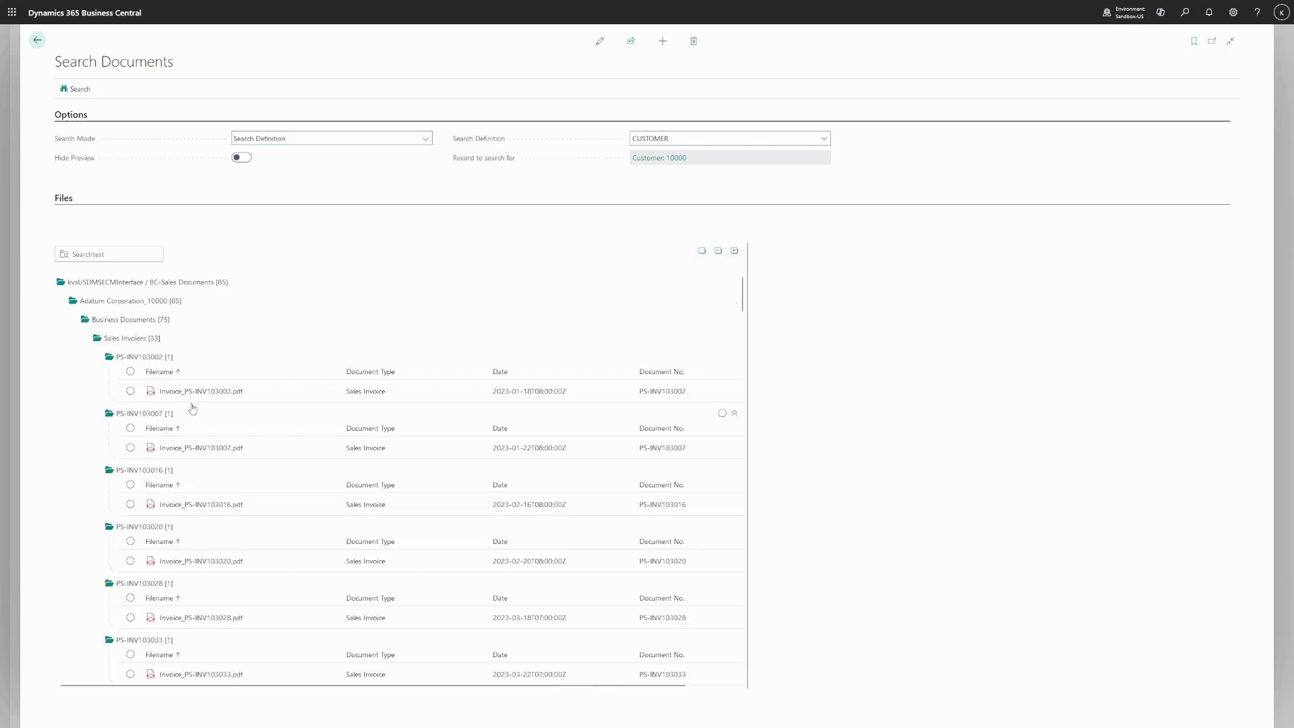
double_click(196, 394)
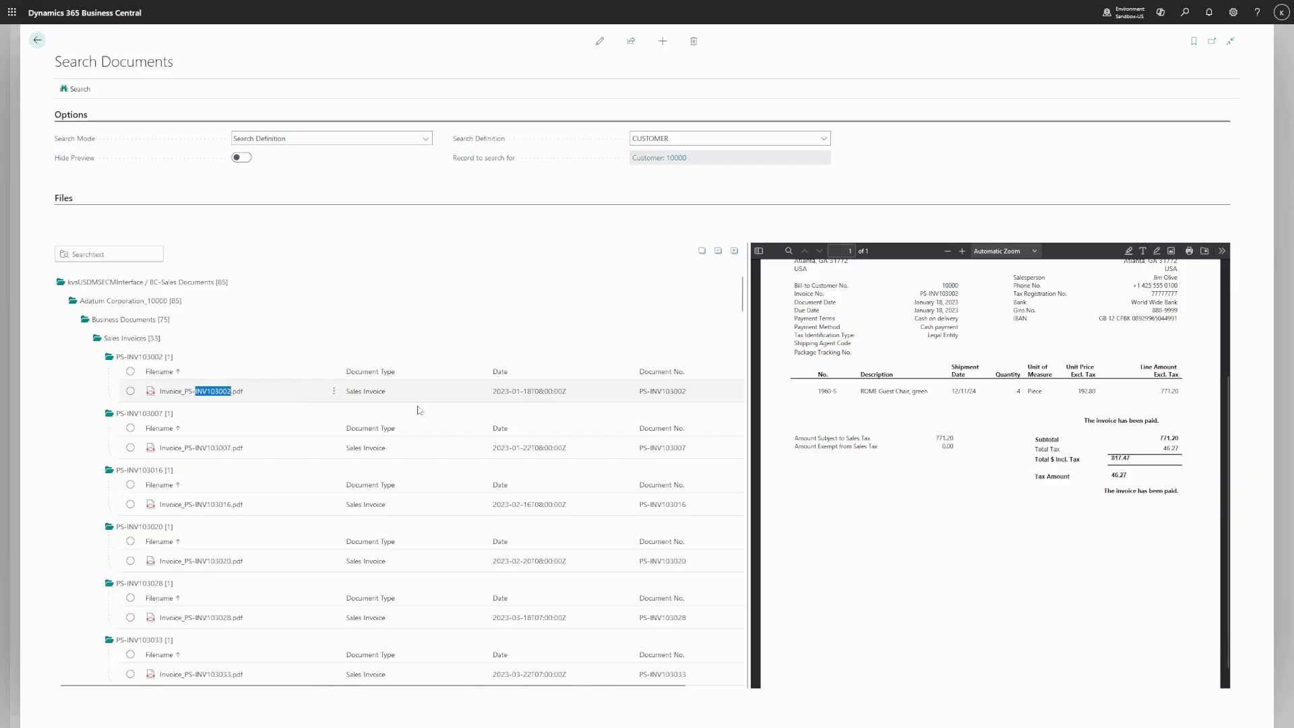
scroll(926, 422, up, 3)
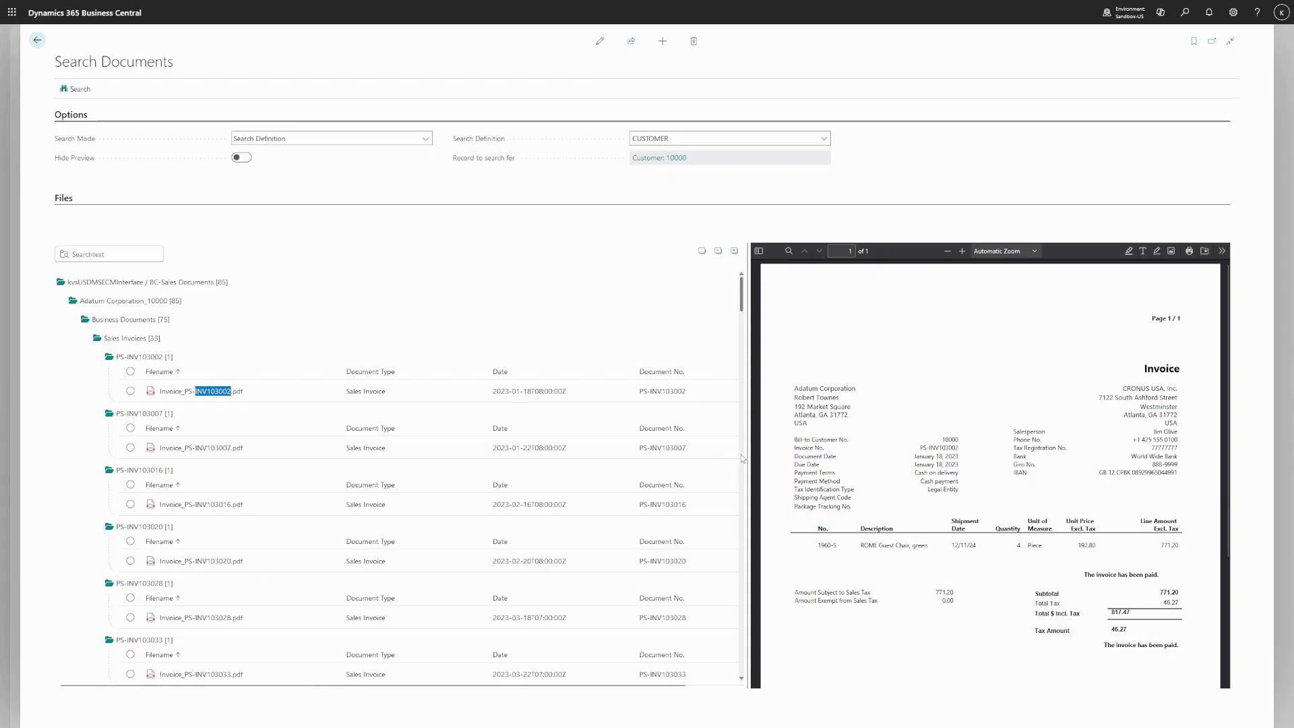
drag(746, 454, 621, 451)
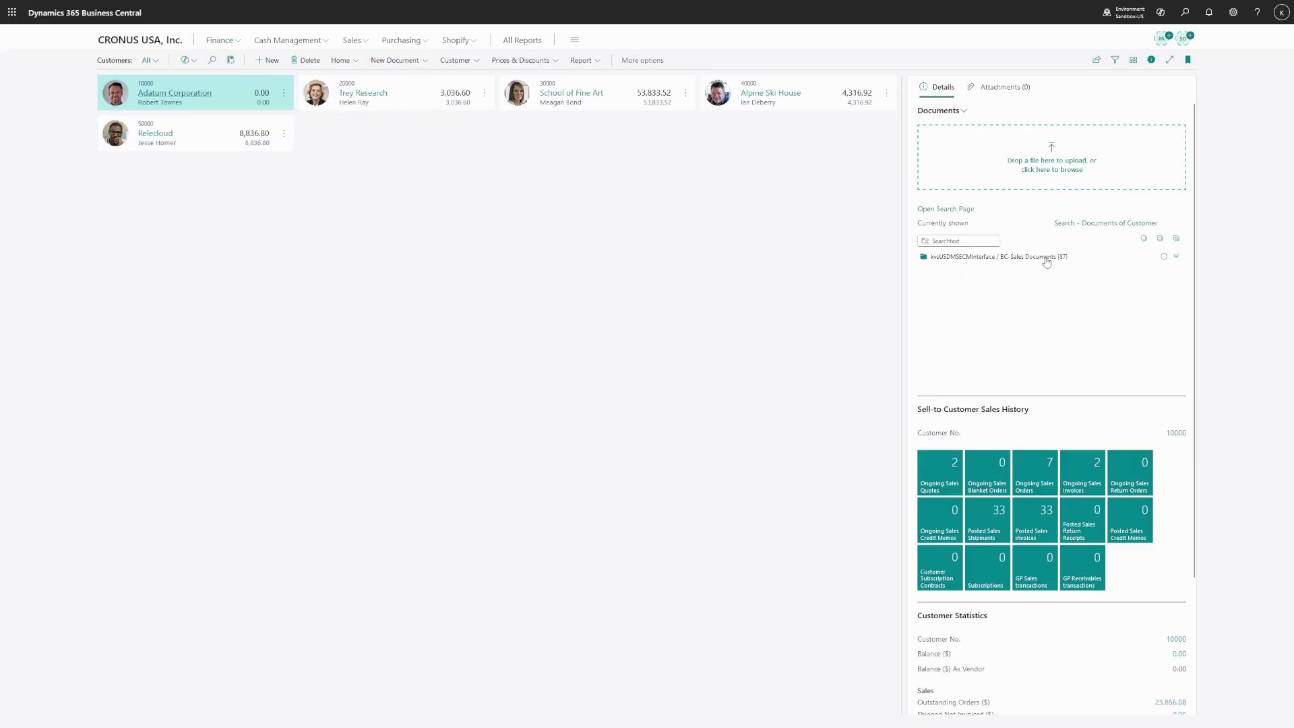
Expand all folders in Adatum Corporation's document tree, select every document and look through the sales invoices
click(1175, 242)
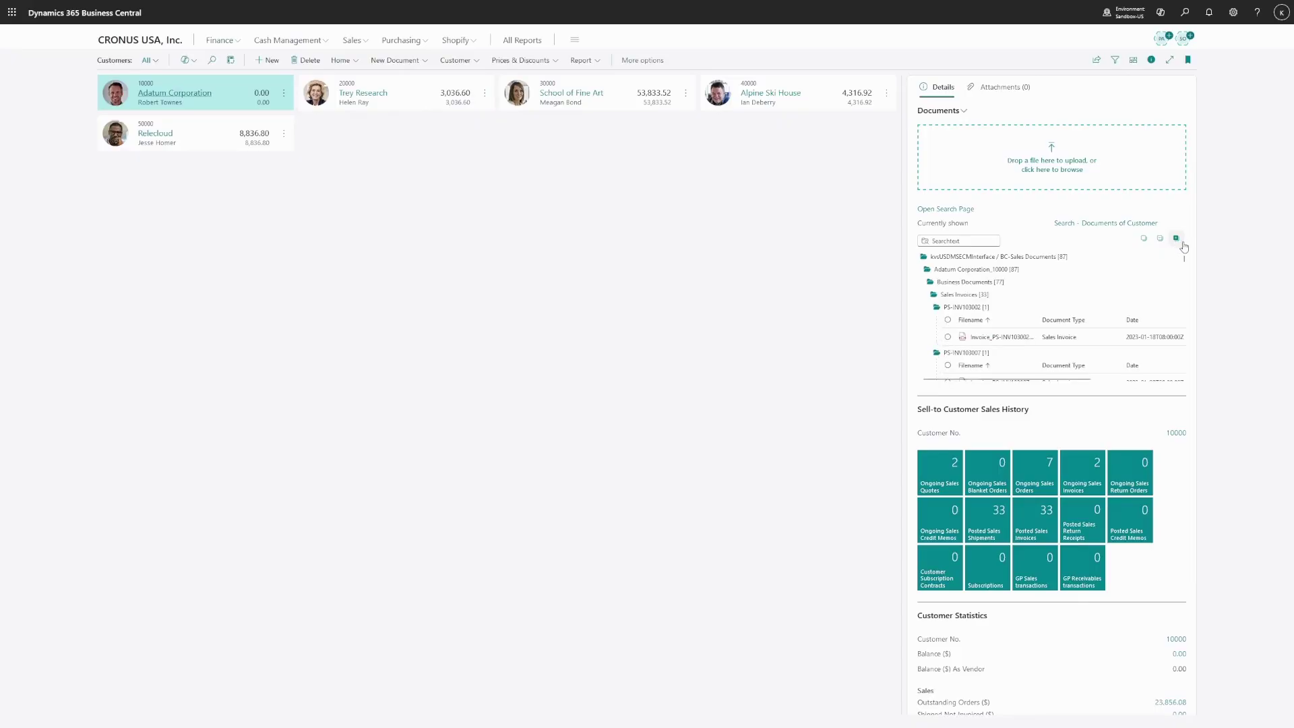
click(1143, 240)
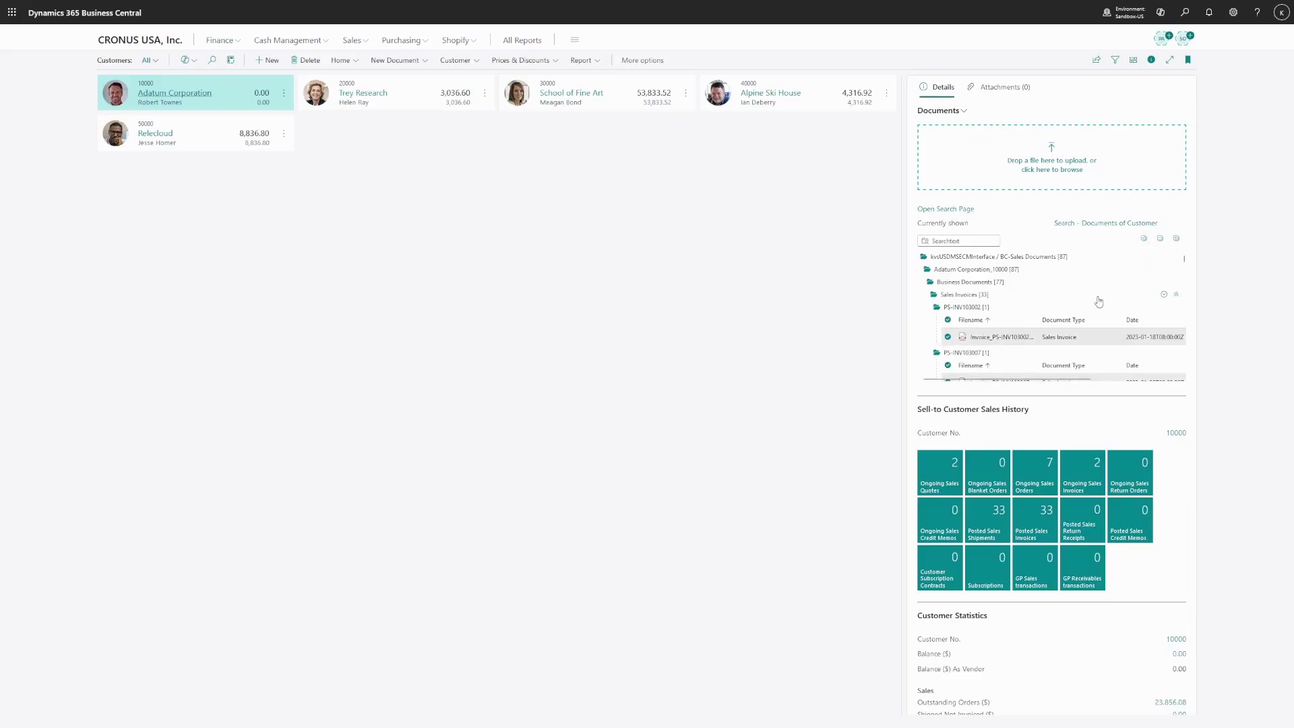
scroll(1098, 302, down, 6)
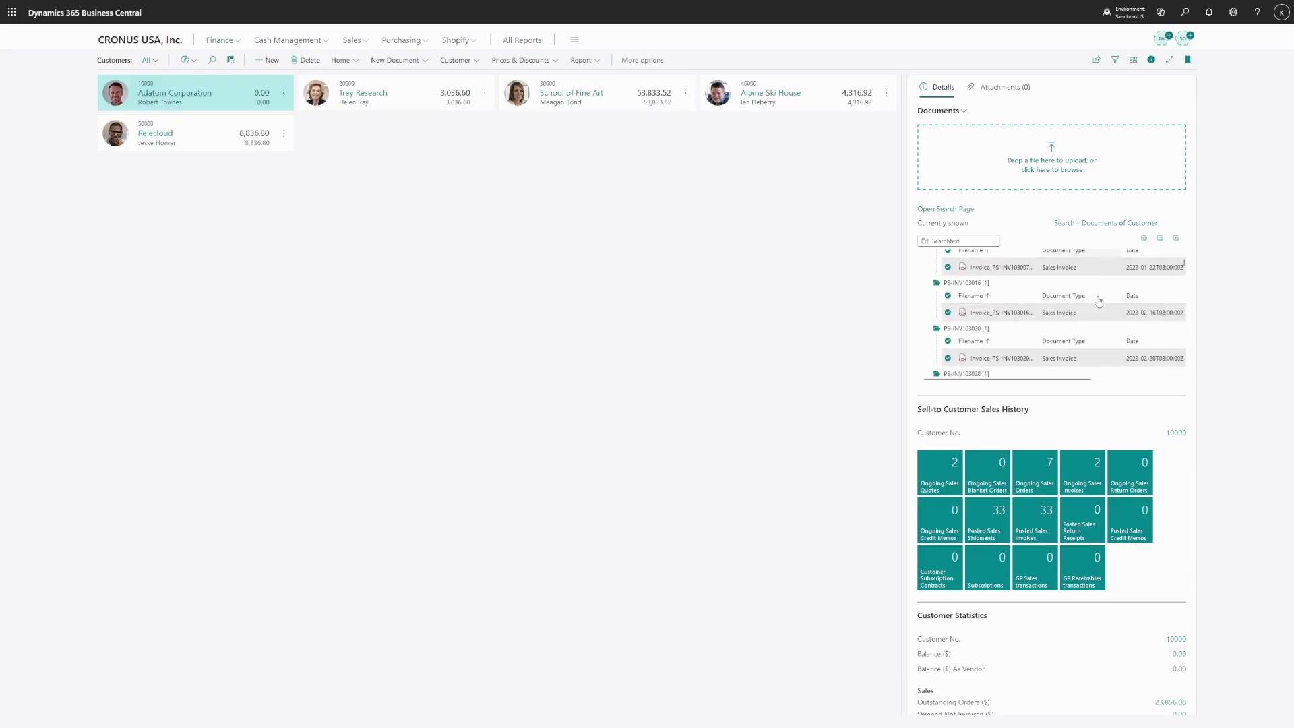
scroll(1098, 301, down, 8)
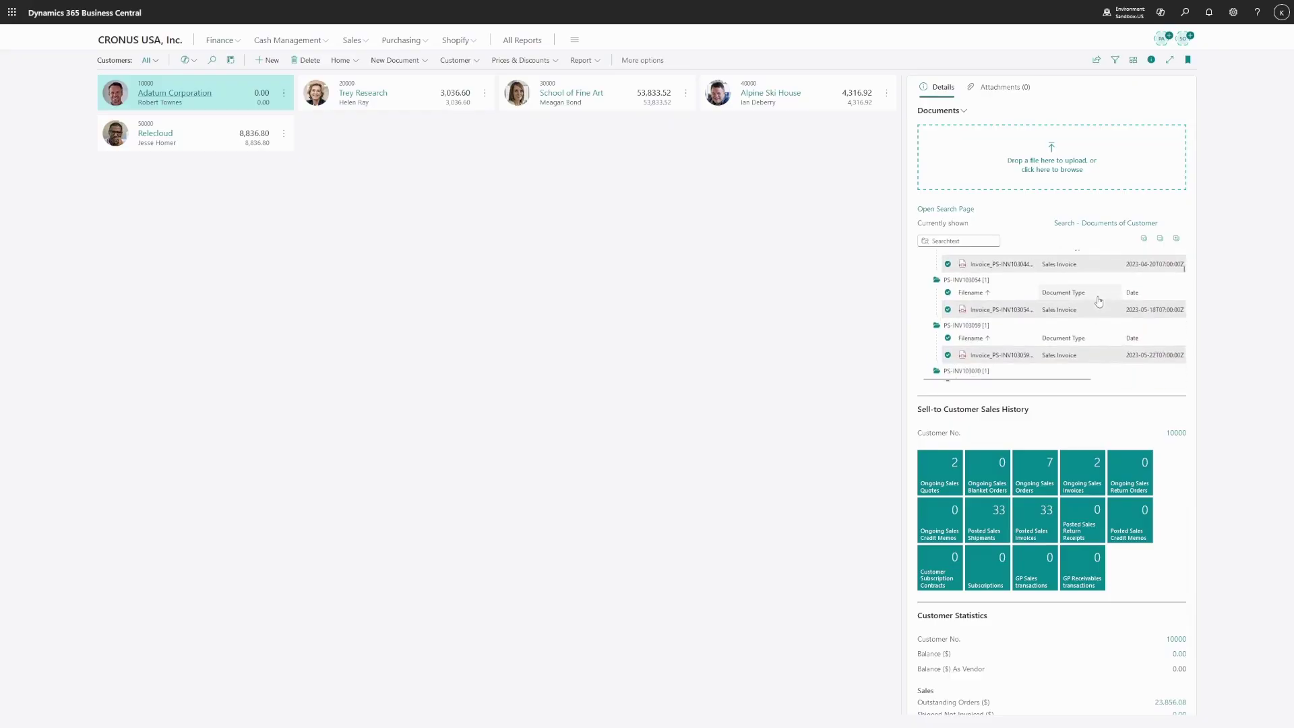
scroll(1098, 301, down, 1)
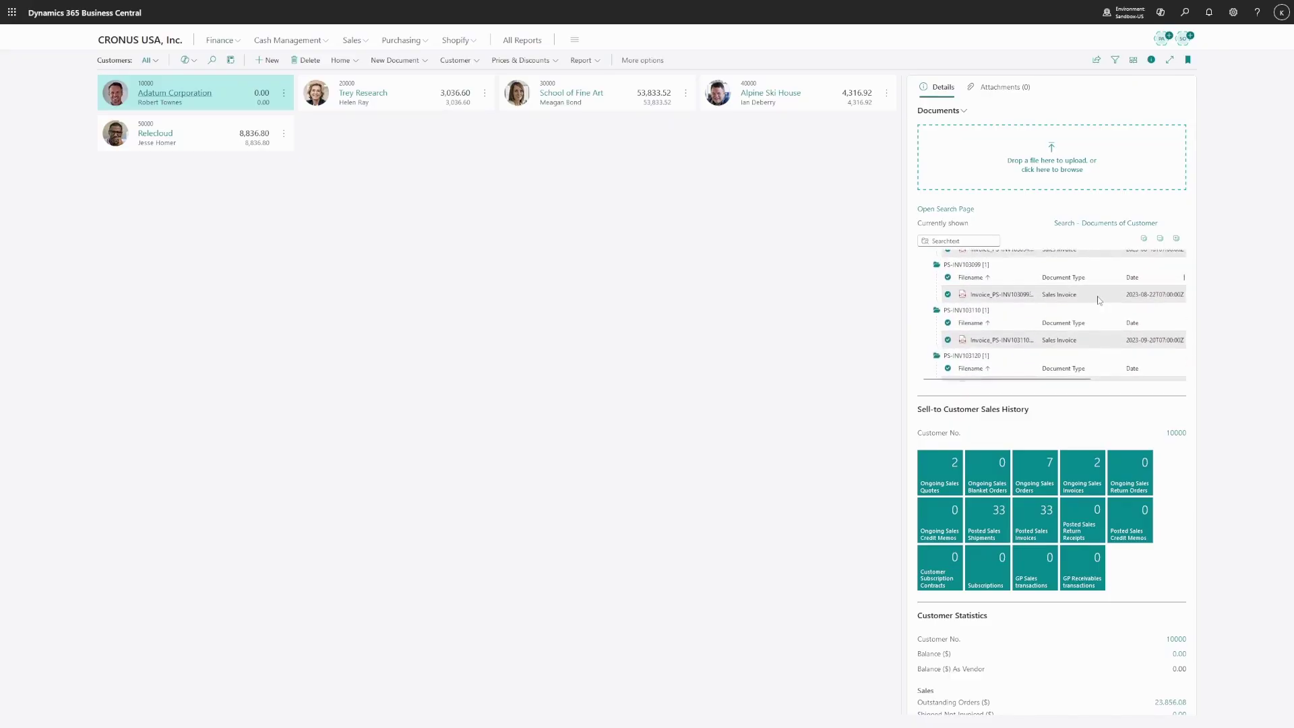
scroll(1098, 299, up, 10)
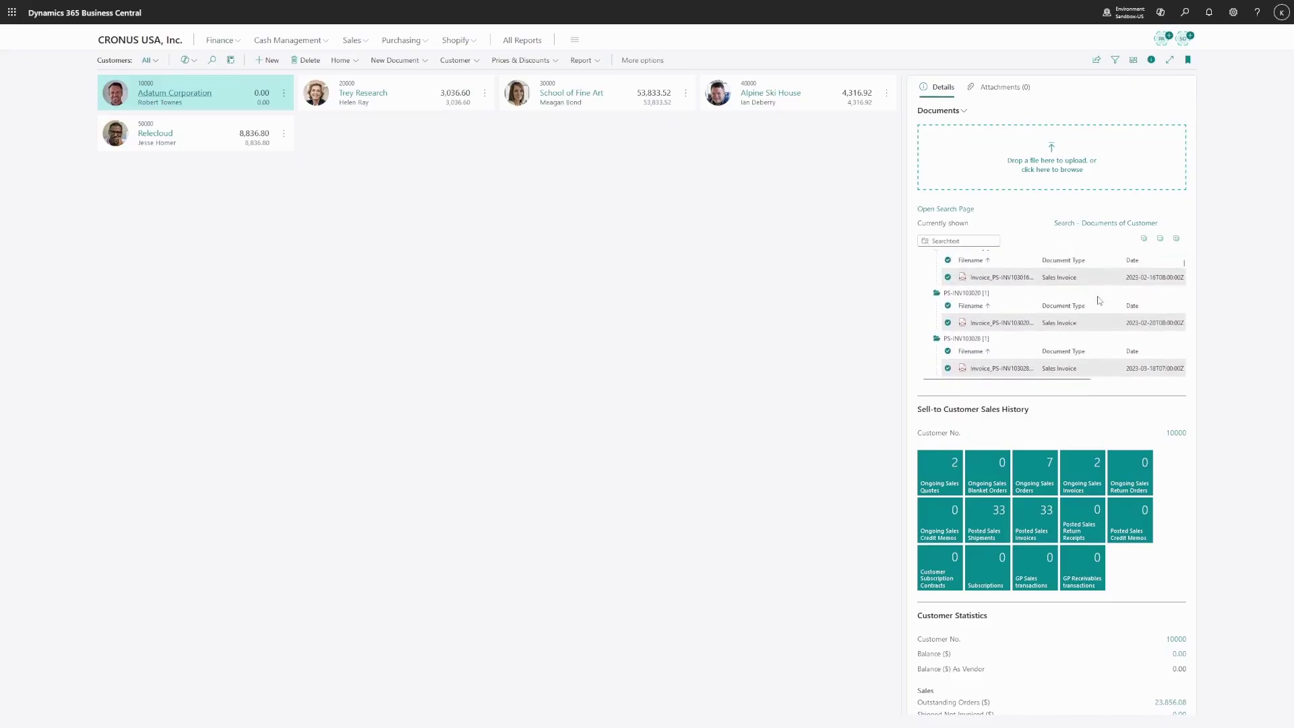
scroll(1098, 301, up, 3)
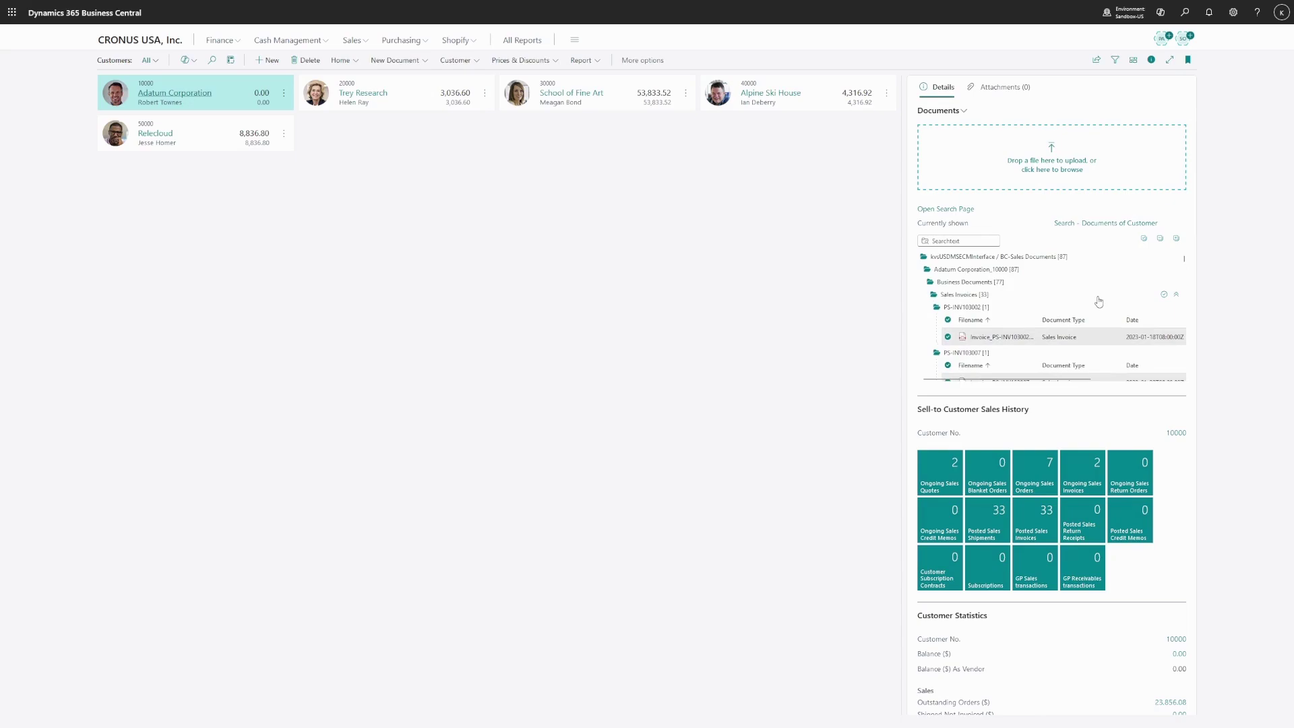
Collapse the Sales Invoices folder, clear the full selection and select only the files of the first sales order folder
click(948, 297)
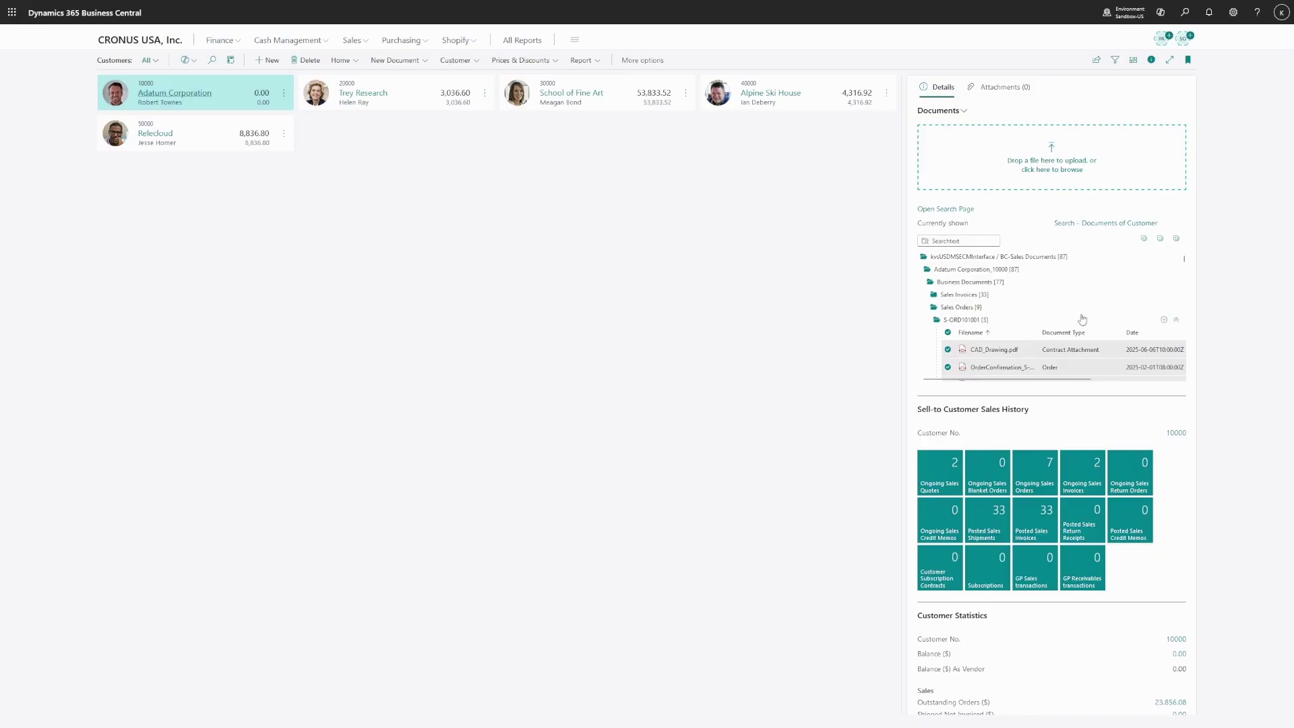
click(1143, 239)
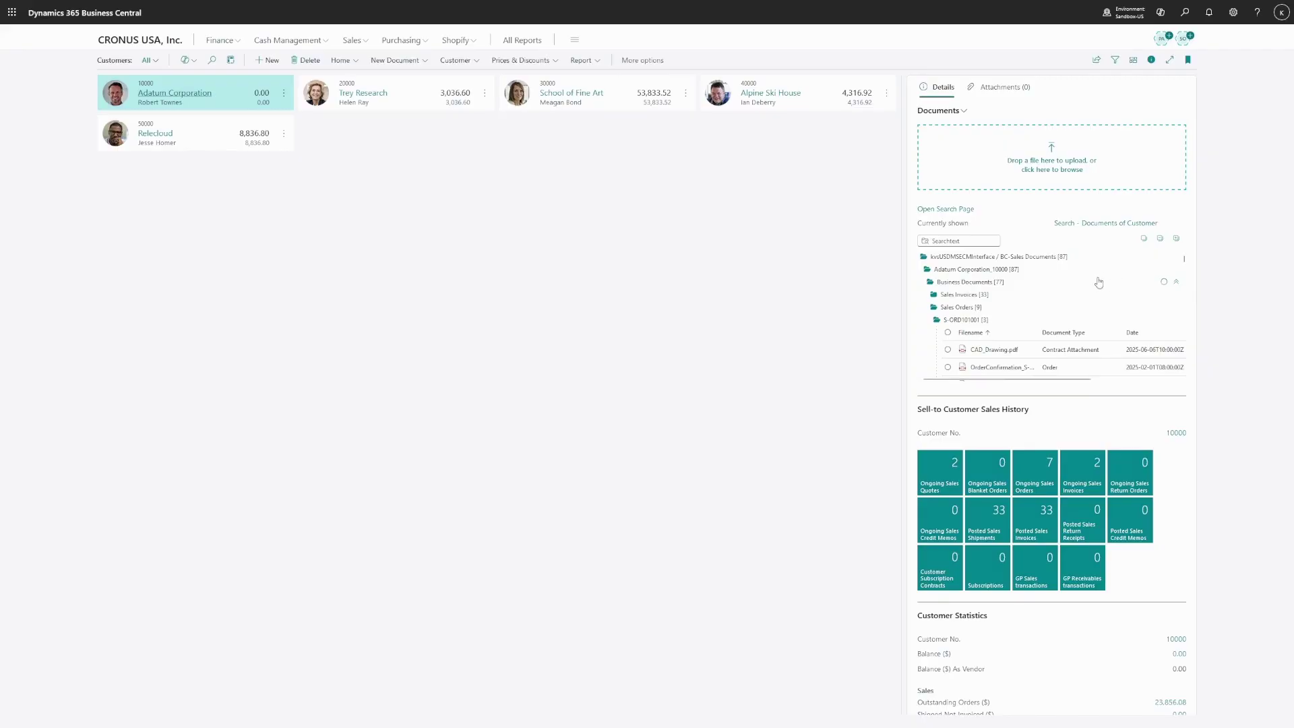
scroll(1099, 282, down, 1)
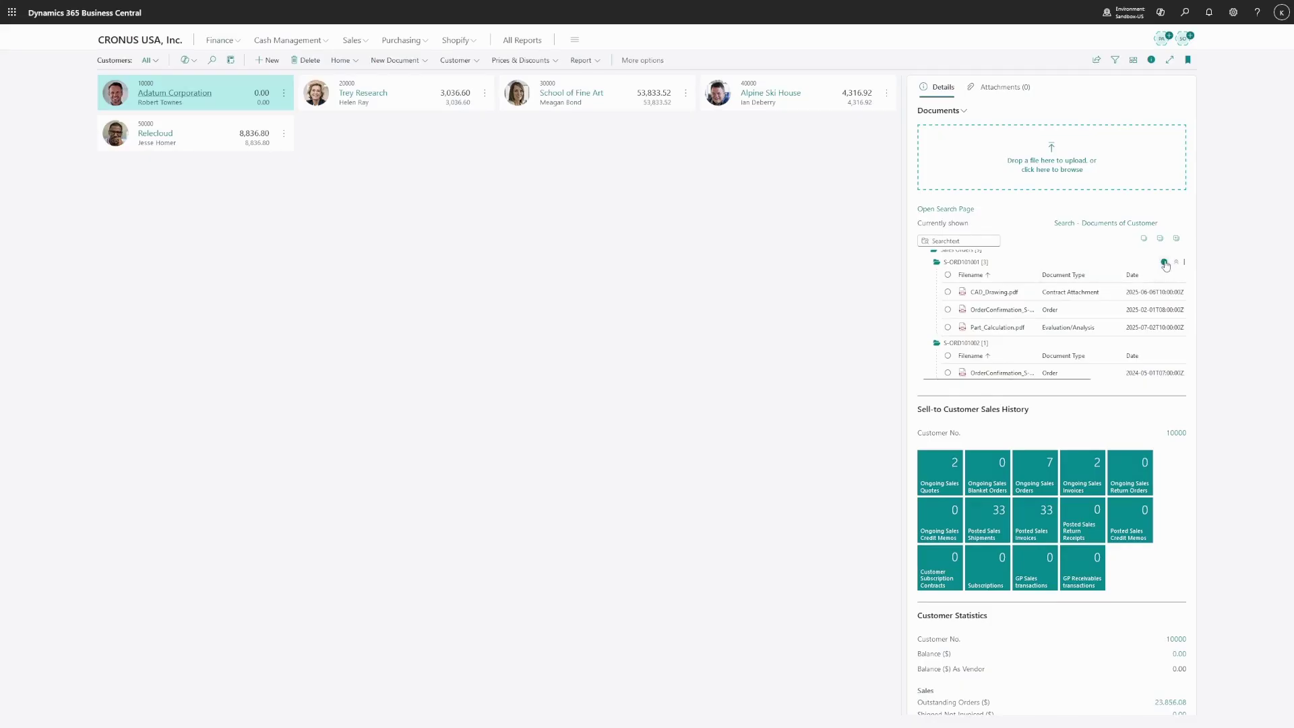
click(1164, 263)
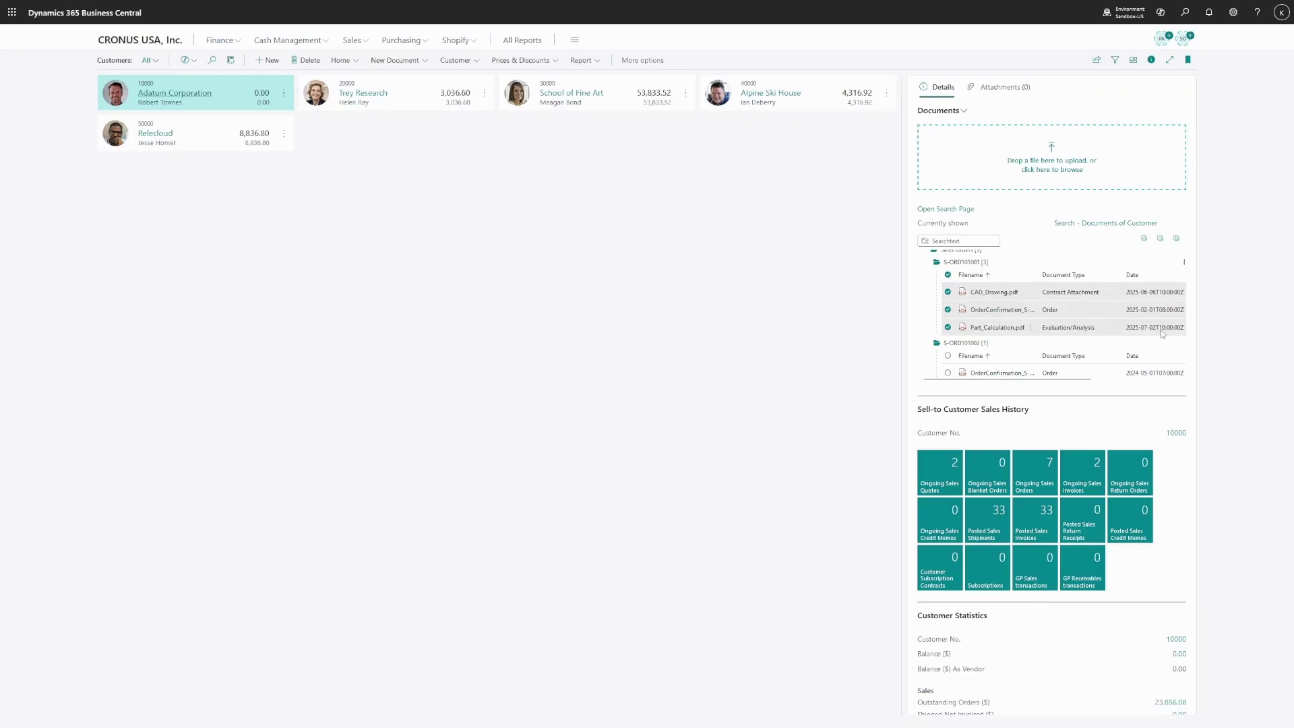
Select the file in the third sales order folder and deselect it again
scroll(1161, 335, down, 3)
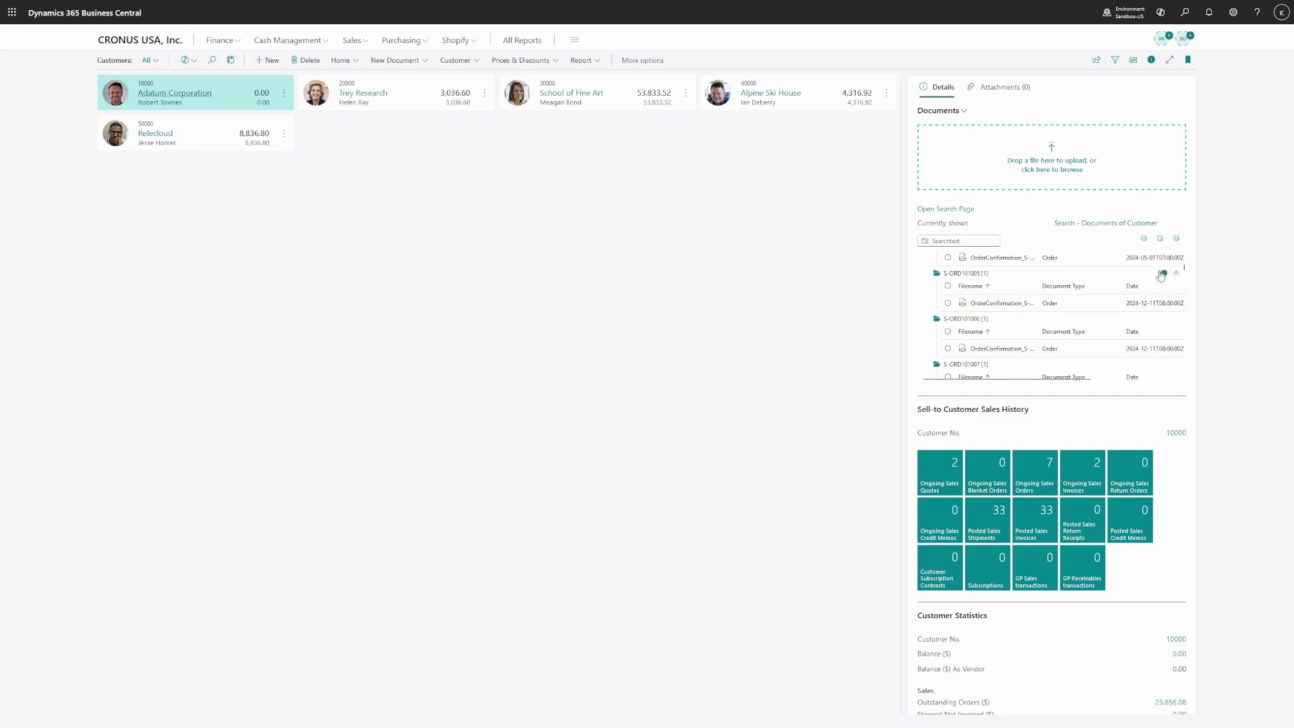
click(1163, 273)
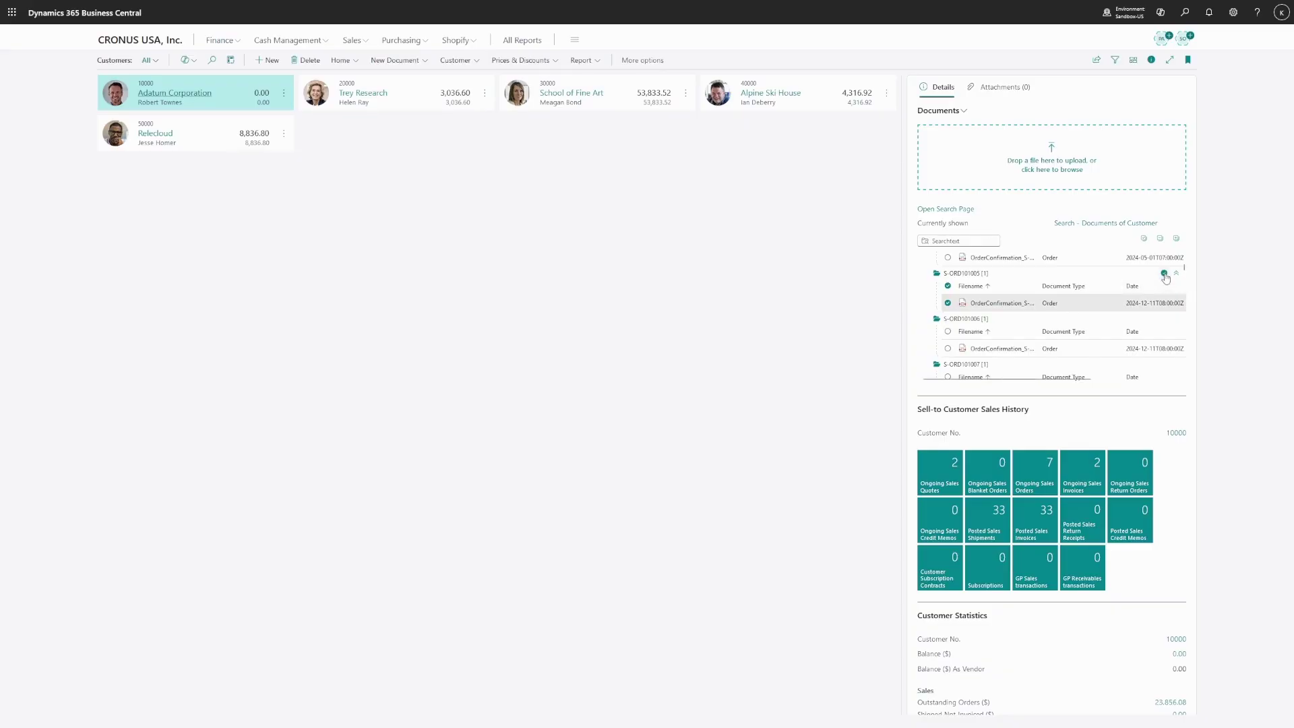
click(1164, 274)
Deselect the files of the first sales order folder and collapse the Business Documents folder to reach Correspondence
scroll(1159, 283, up, 3)
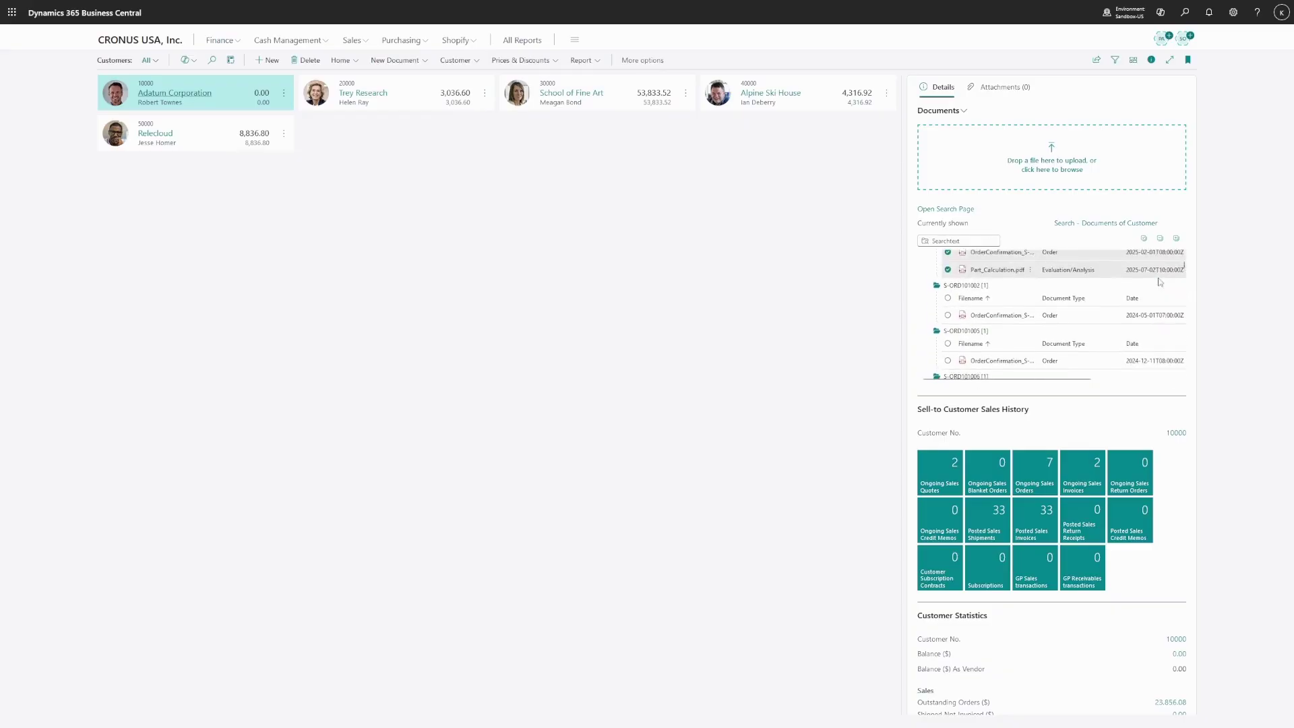
scroll(1159, 289, up, 2)
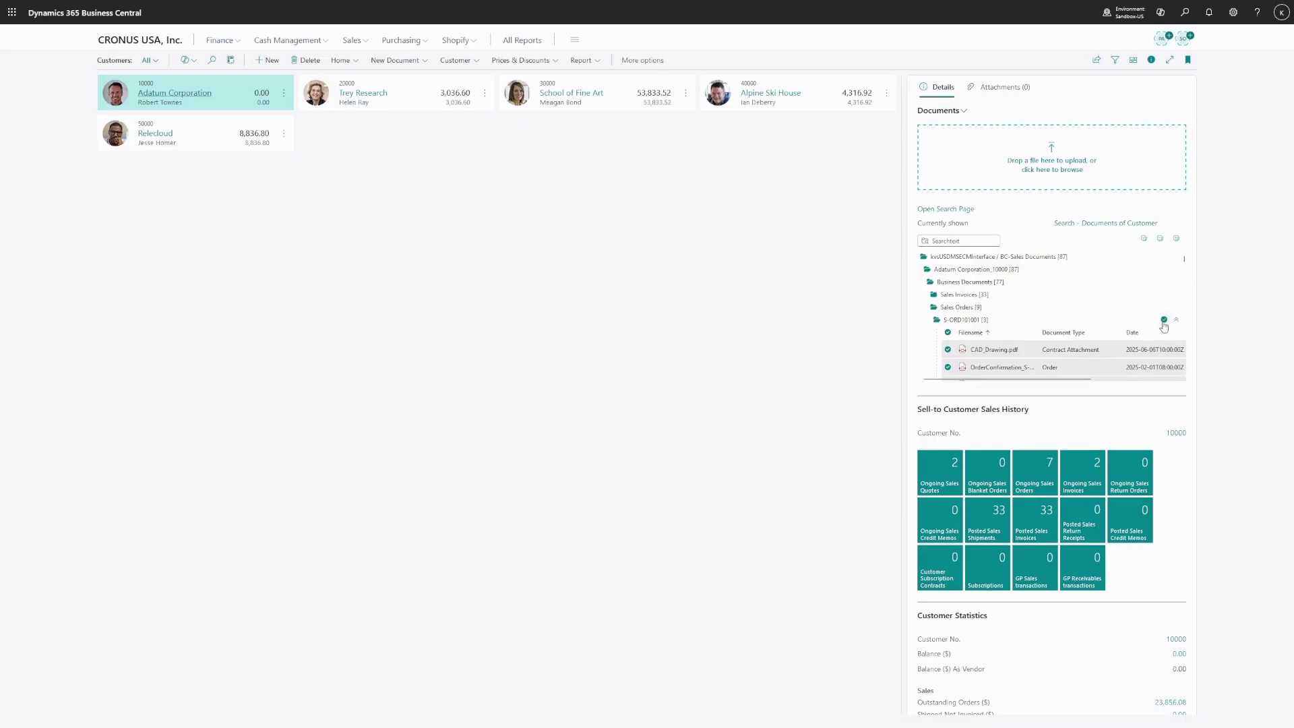
click(1163, 322)
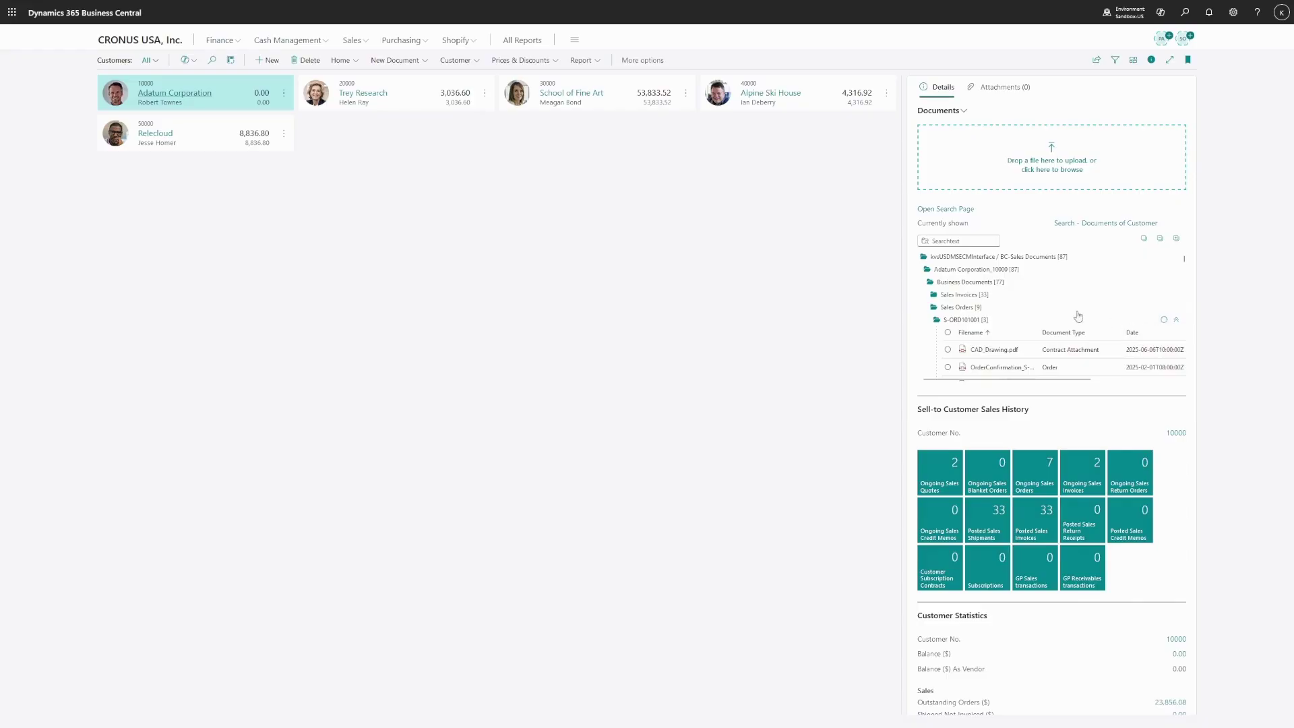
click(985, 283)
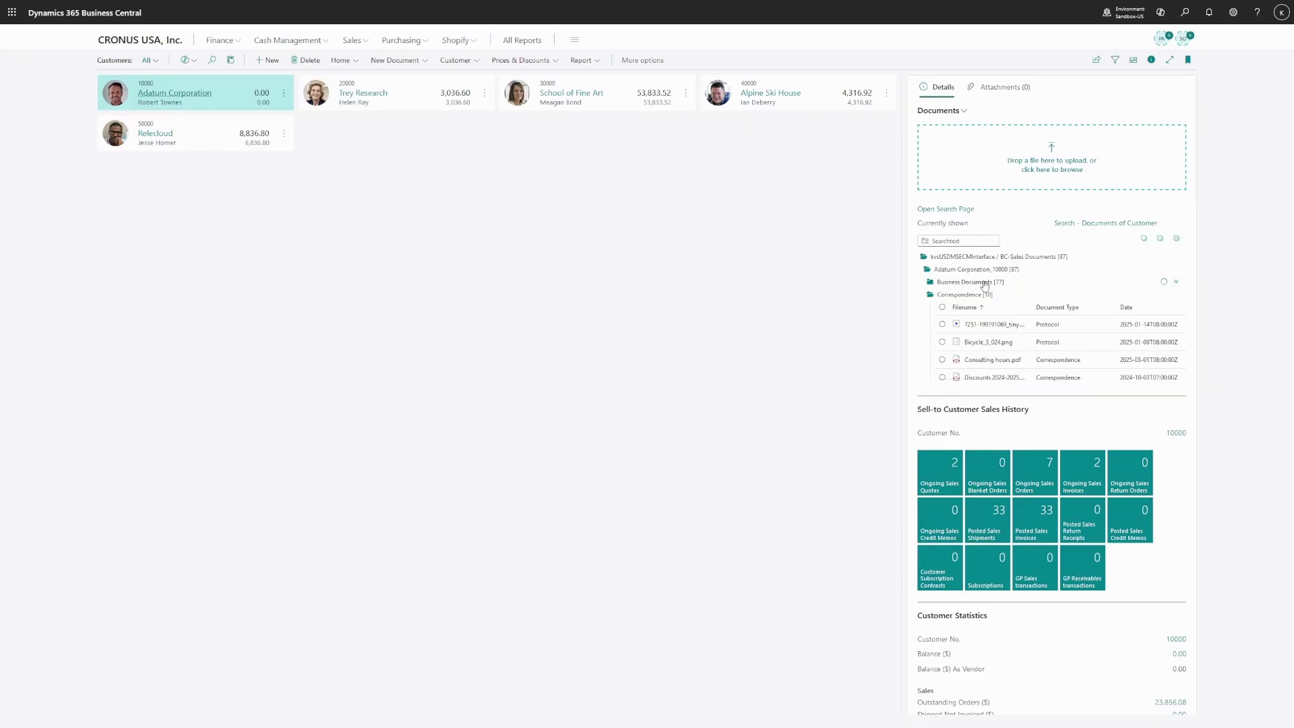
Select Consulting hours.pdf and Exhibitor_invitation.pdf in the Correspondence folder
click(978, 362)
scroll(977, 359, down, 1)
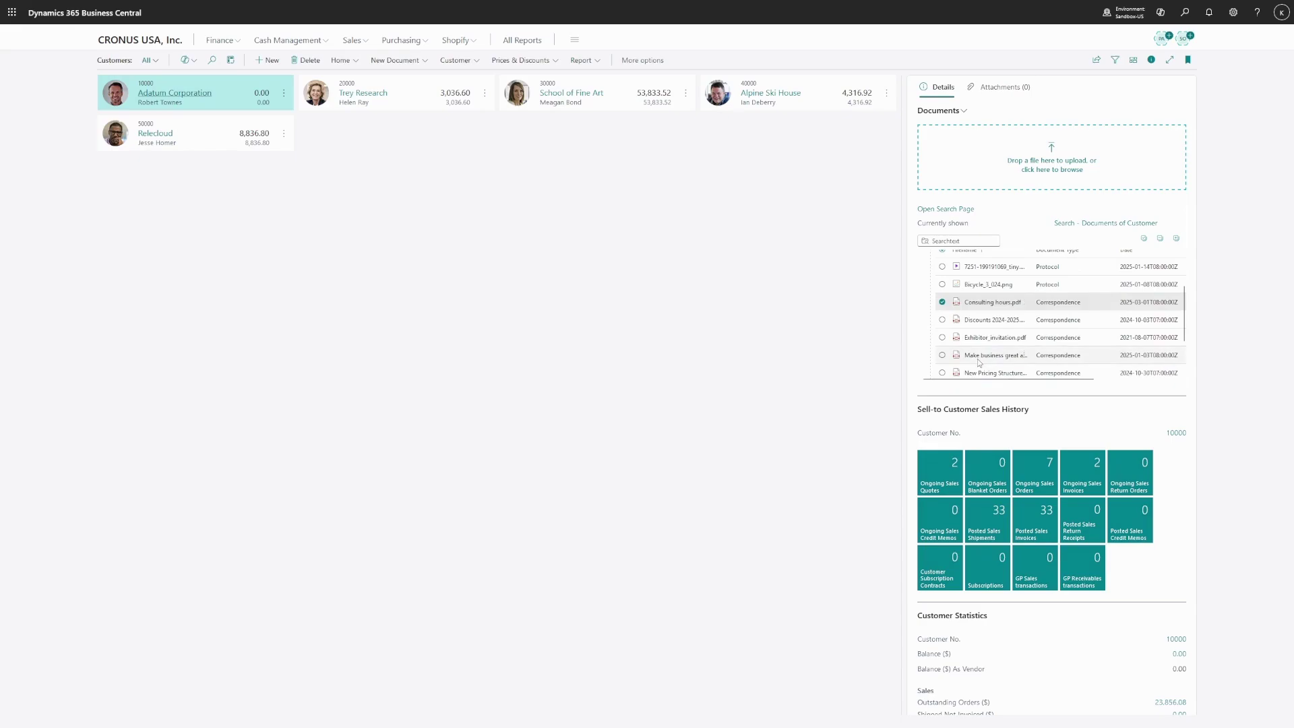
click(982, 344)
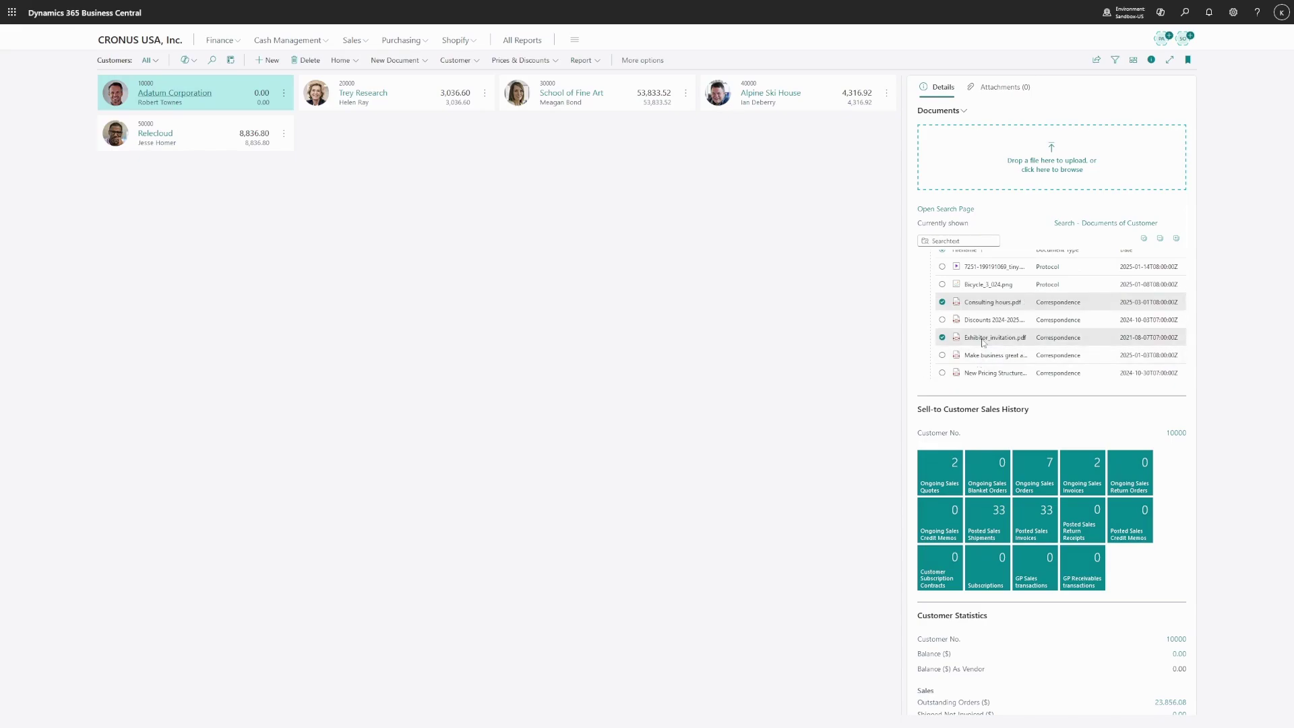
Expand Business Documents, collapse its Sales Orders folder and list the Sales Invoices folder with its individual invoice folders collapsed
scroll(978, 334, up, 1)
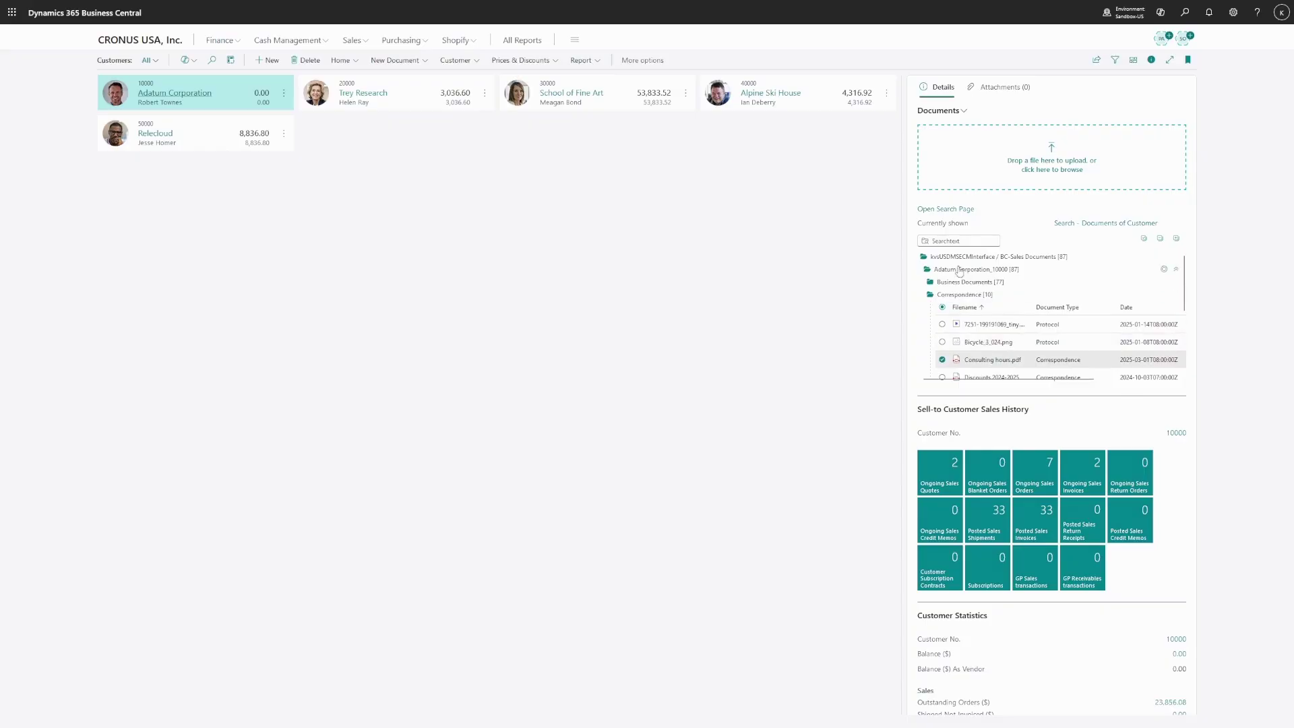
click(963, 283)
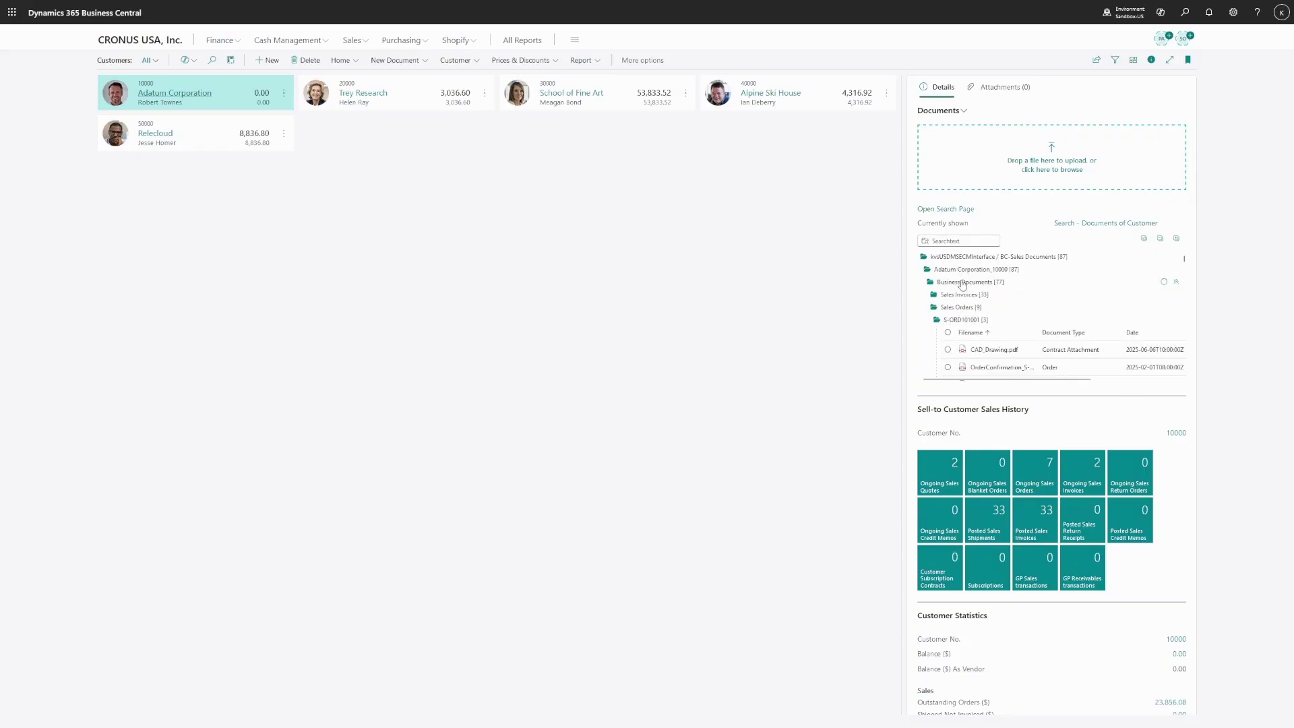
click(959, 308)
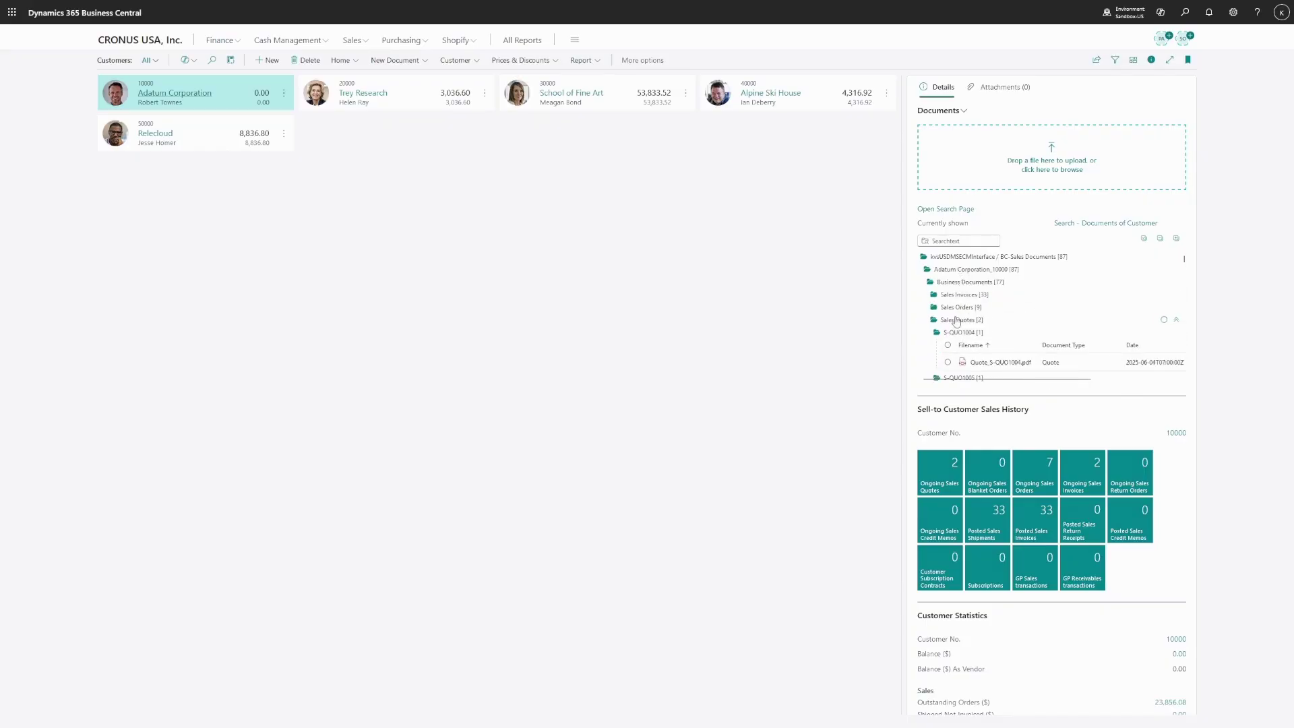
click(957, 296)
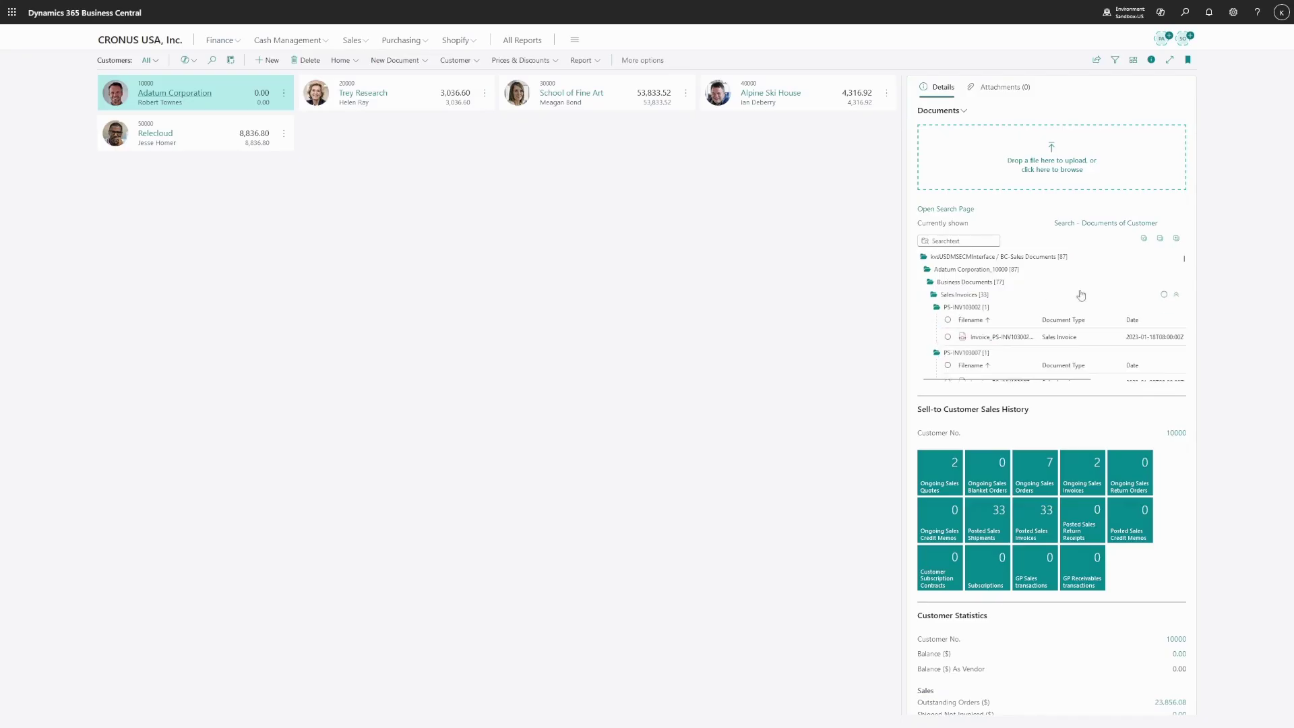
click(1177, 297)
click(957, 296)
scroll(987, 327, down, 5)
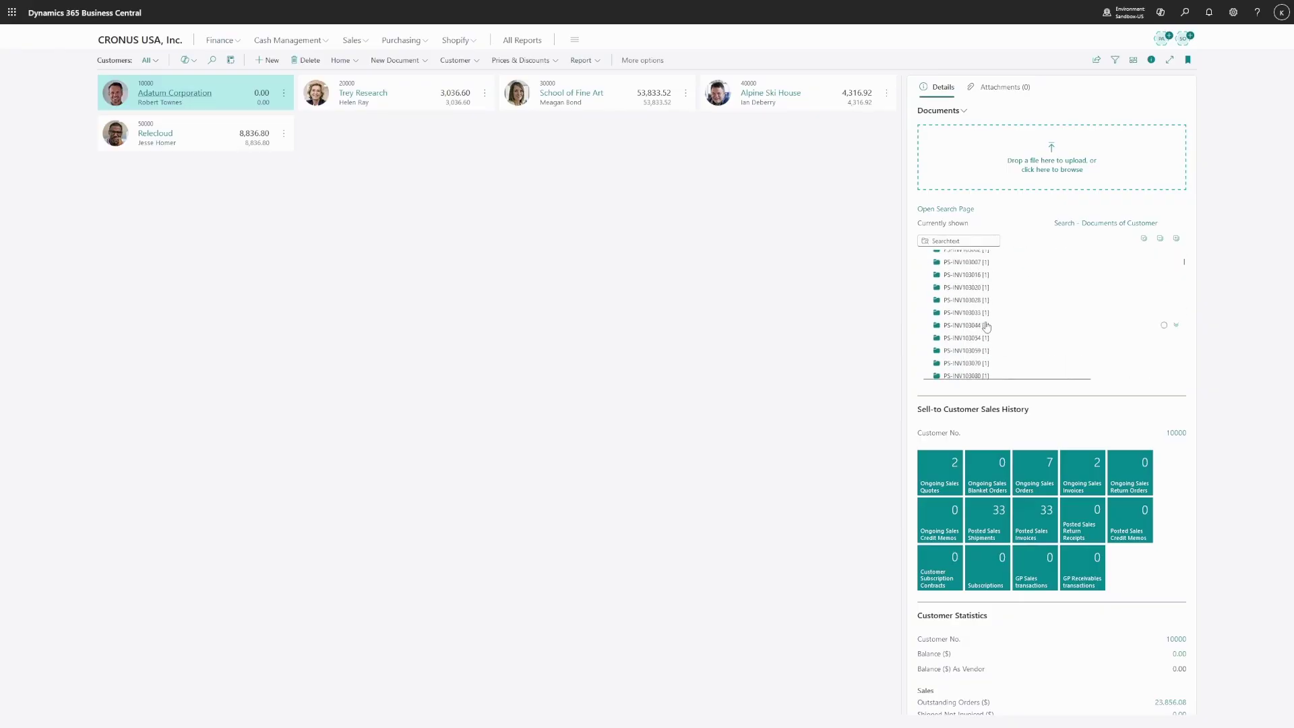
scroll(986, 327, down, 5)
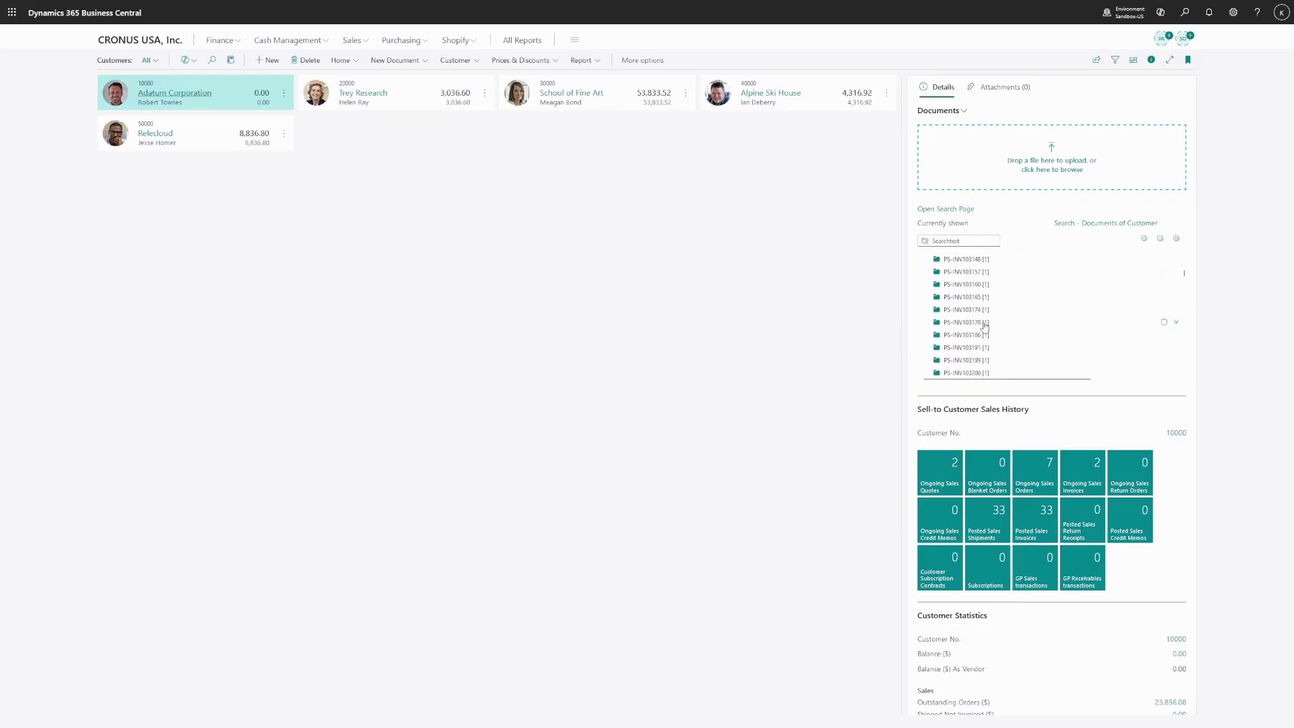
scroll(985, 326, up, 1)
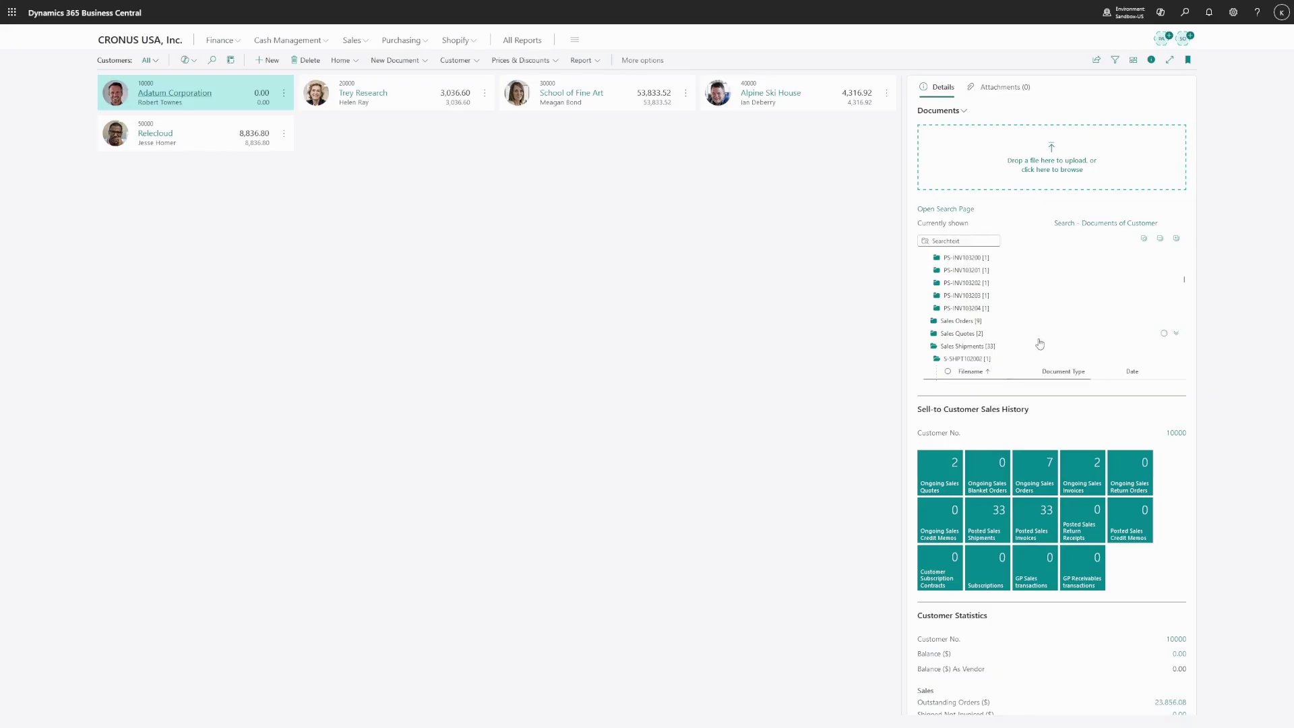
Select the invoice files in the last two sales invoice folders and download all selected files
click(966, 308)
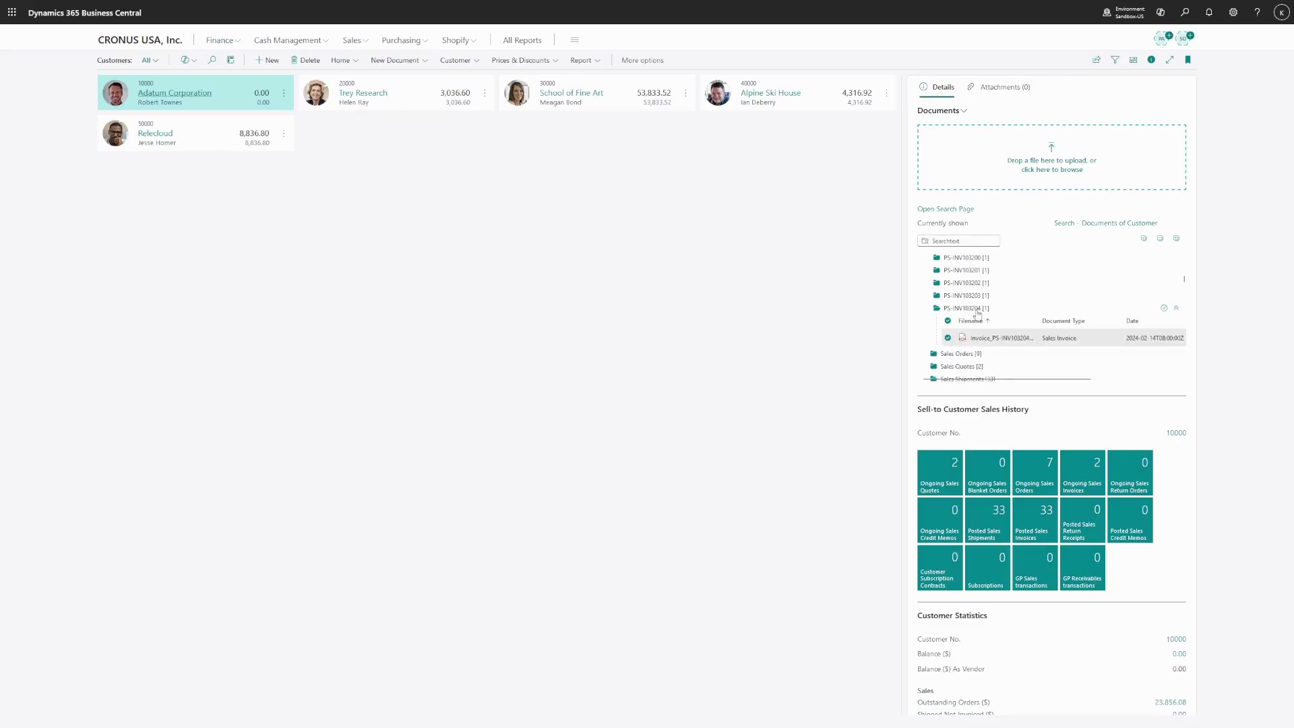
click(1033, 341)
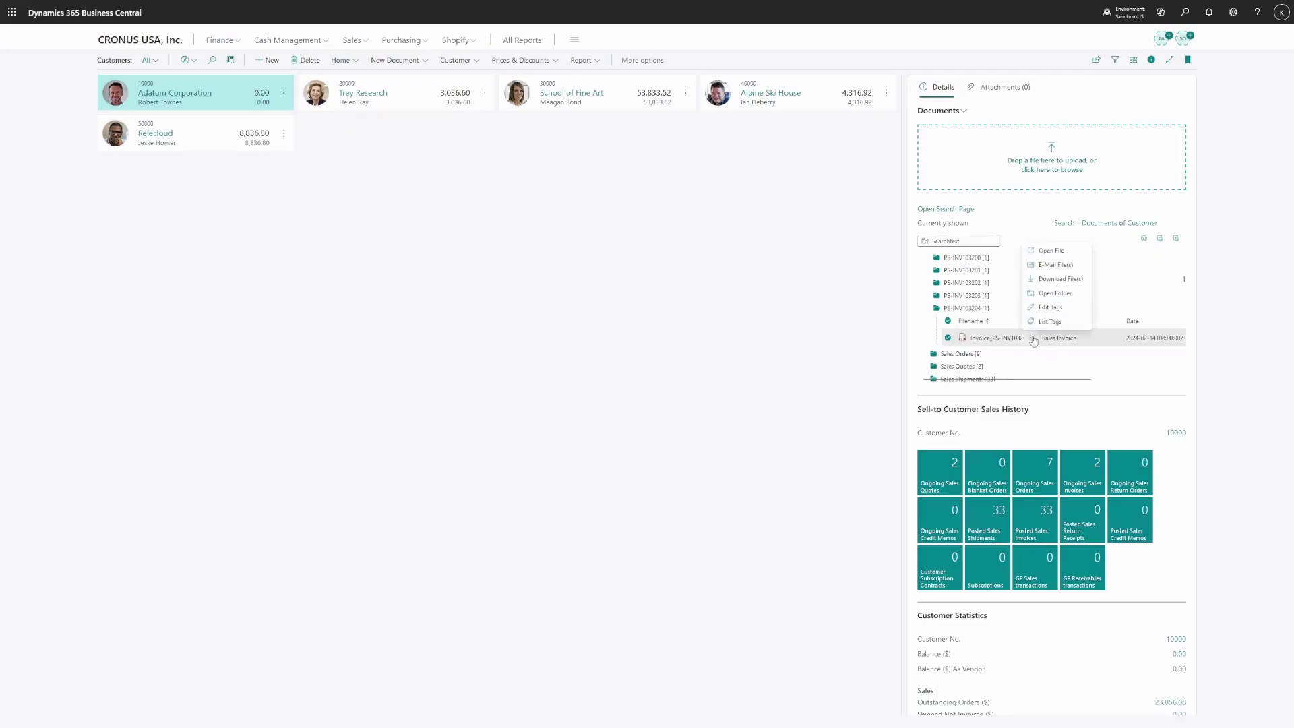
click(1055, 287)
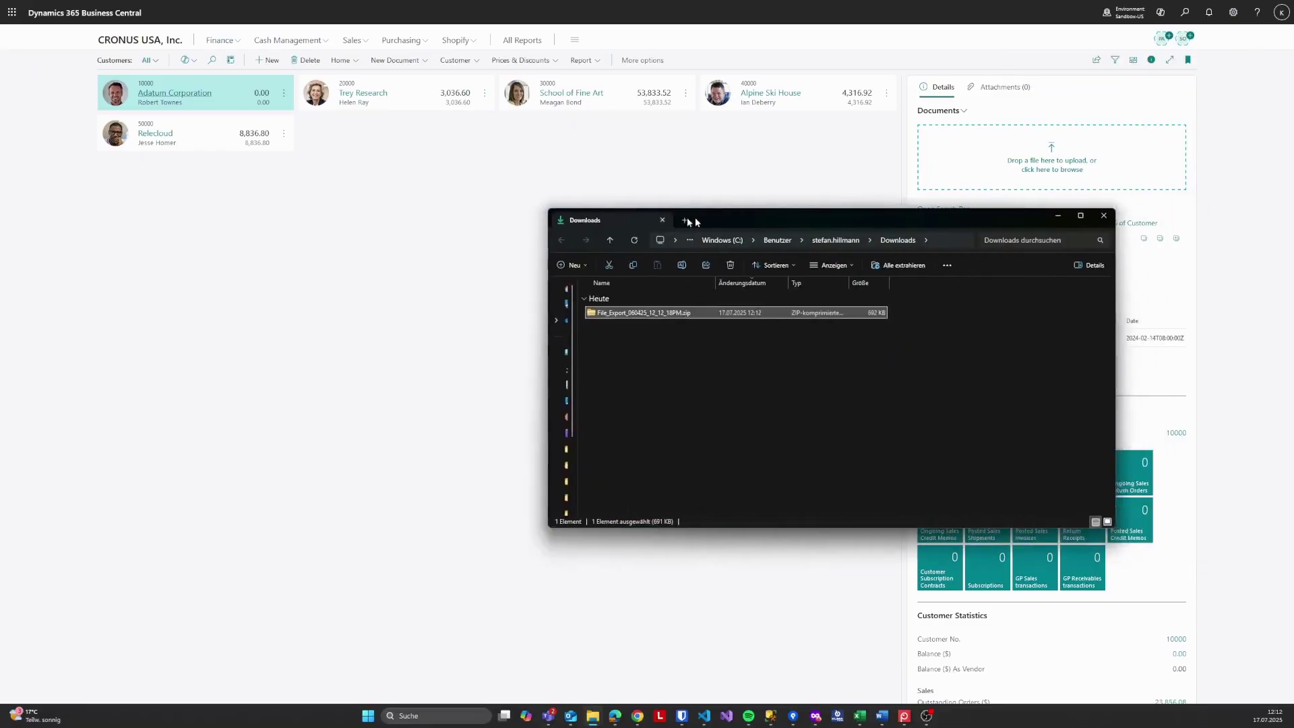
Open the exported ZIP archive in the Downloads window to check its files, and close the window
drag(682, 217, 503, 193)
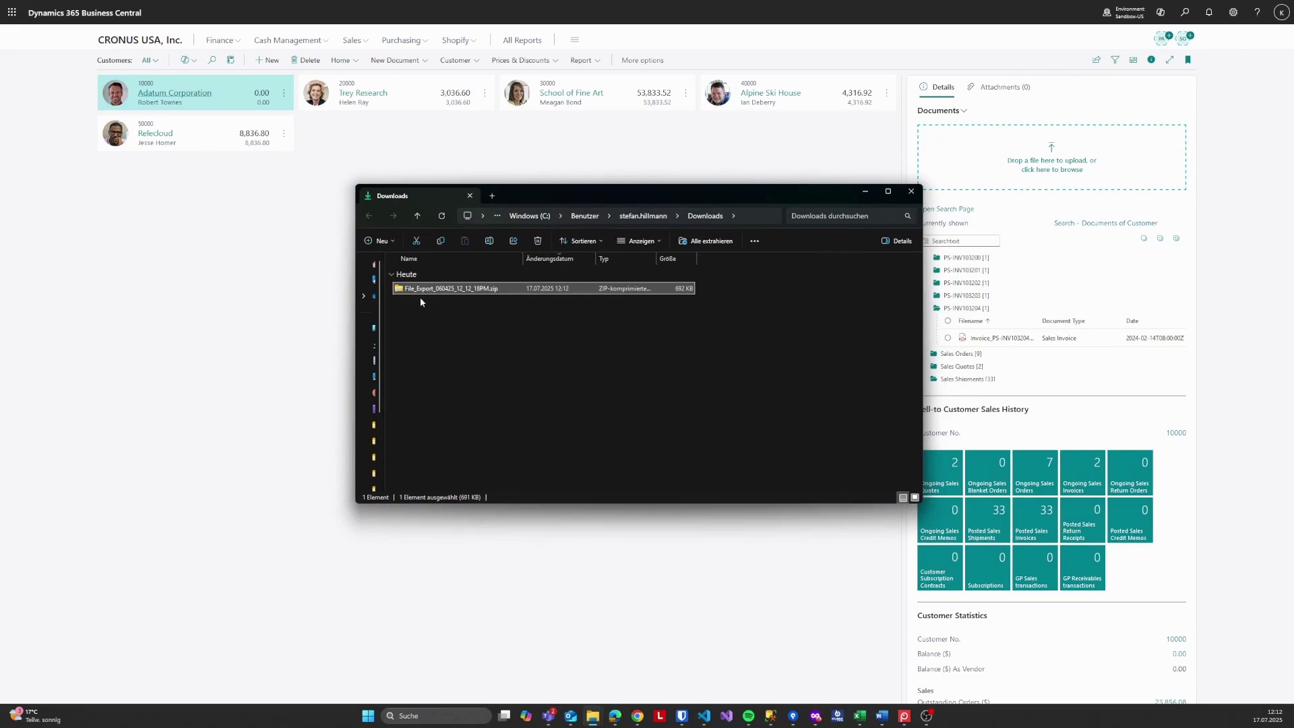
double_click(484, 288)
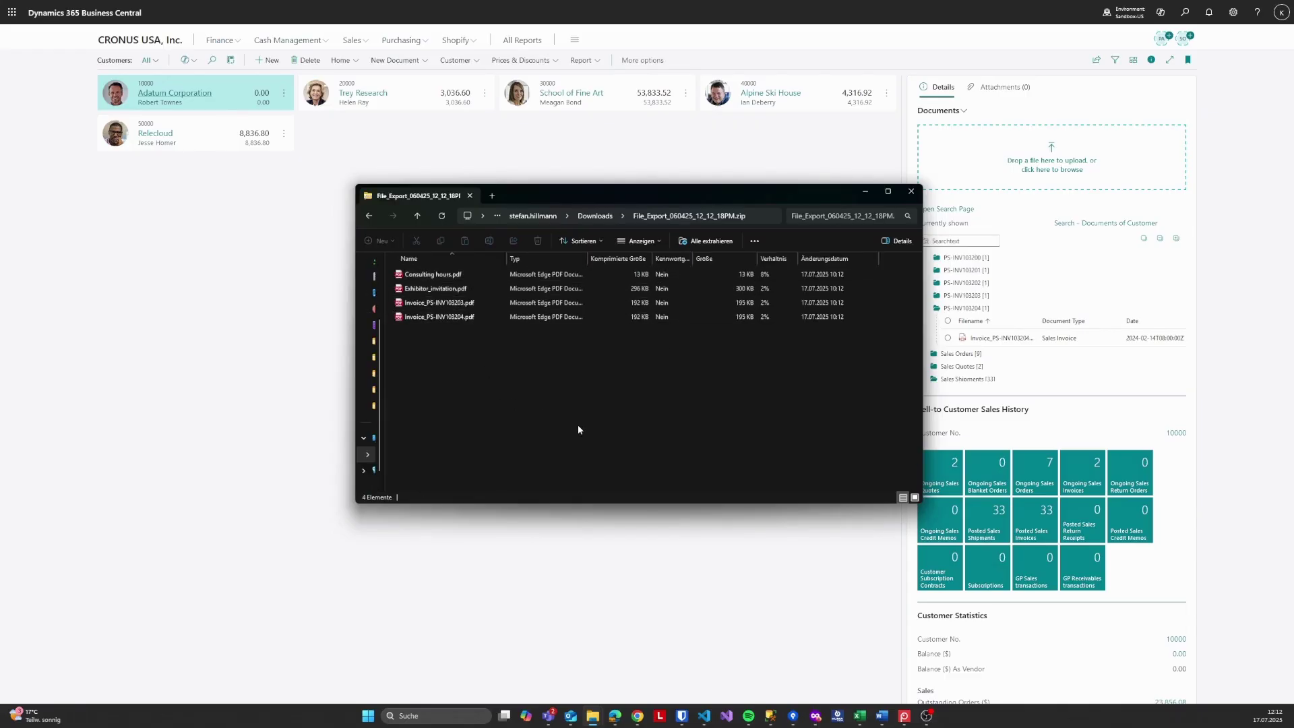
click(915, 199)
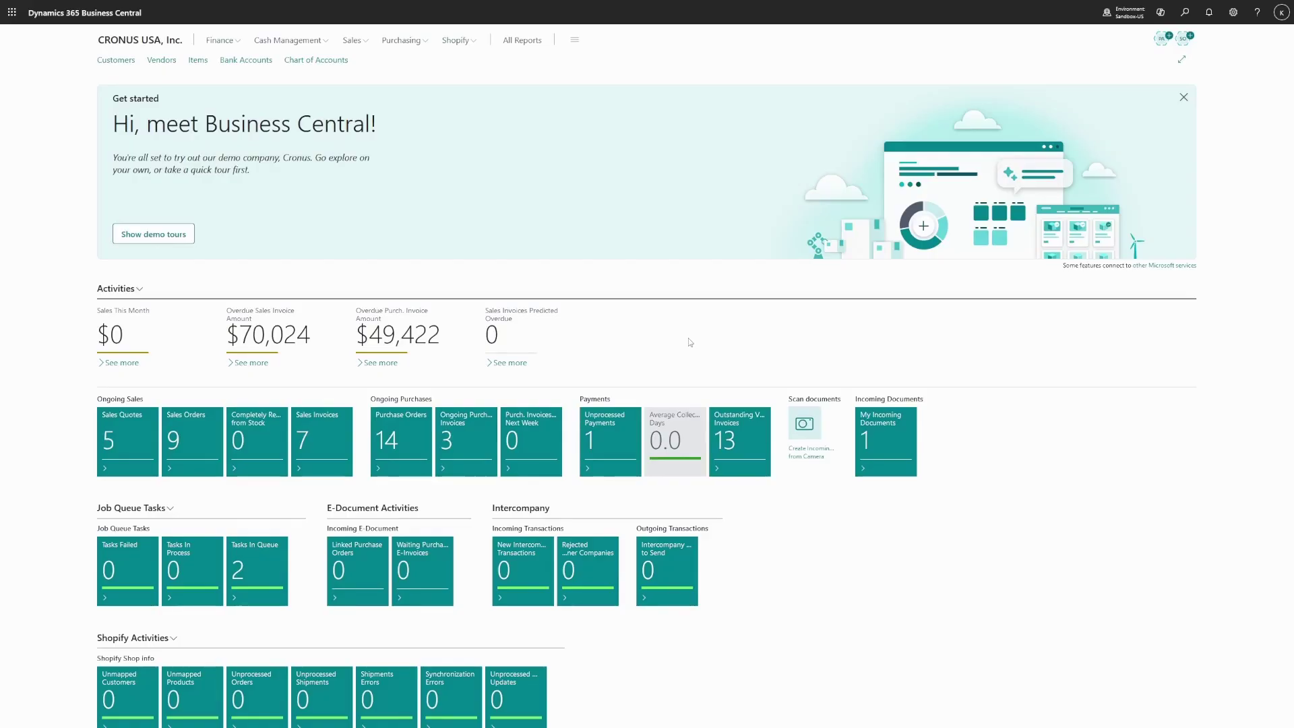
Search for "set mail" and open the Set Up Email assistant
click(1183, 15)
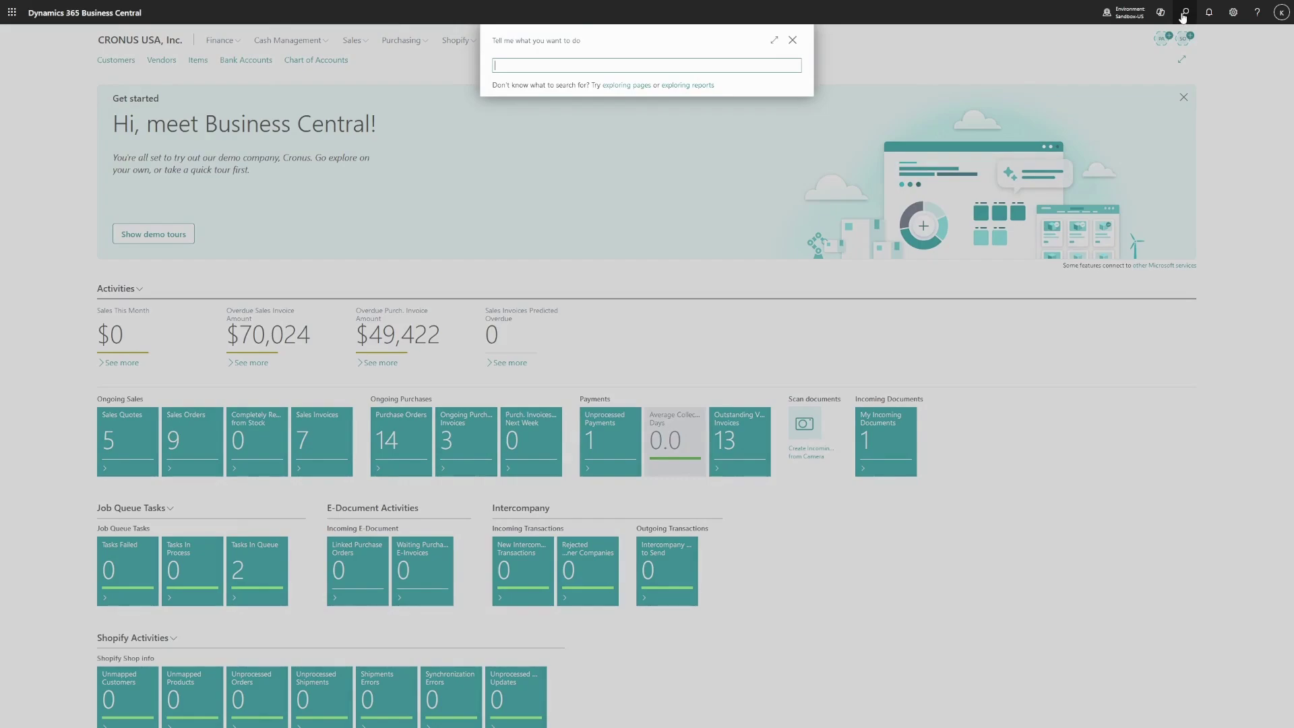
text(set mail)
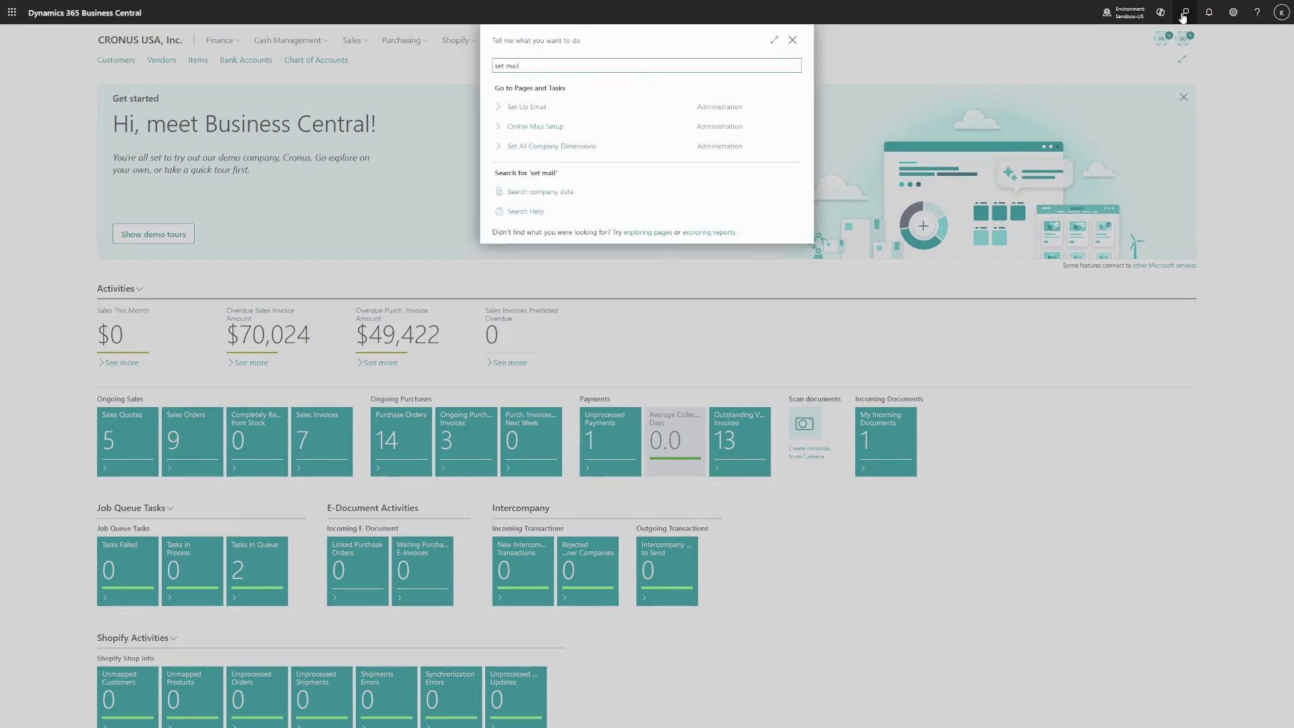
click(559, 109)
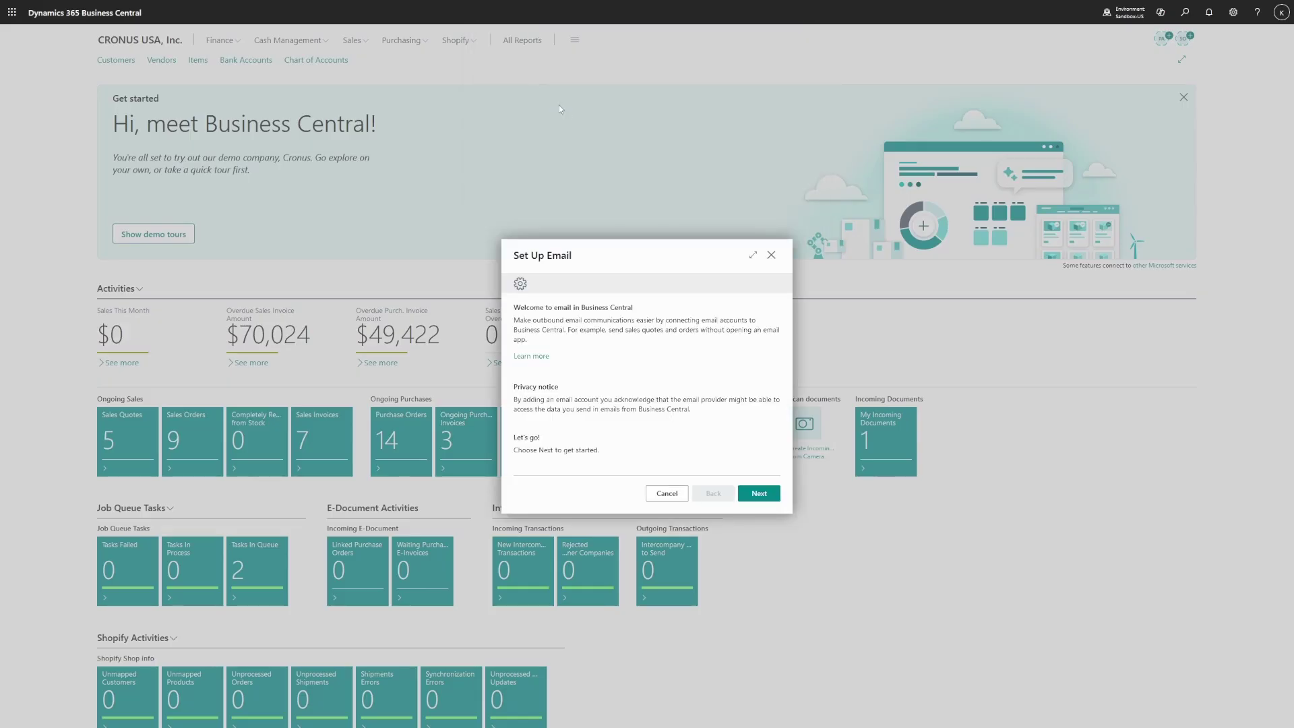
Add an email account of type Current User and finish the email setup
click(758, 498)
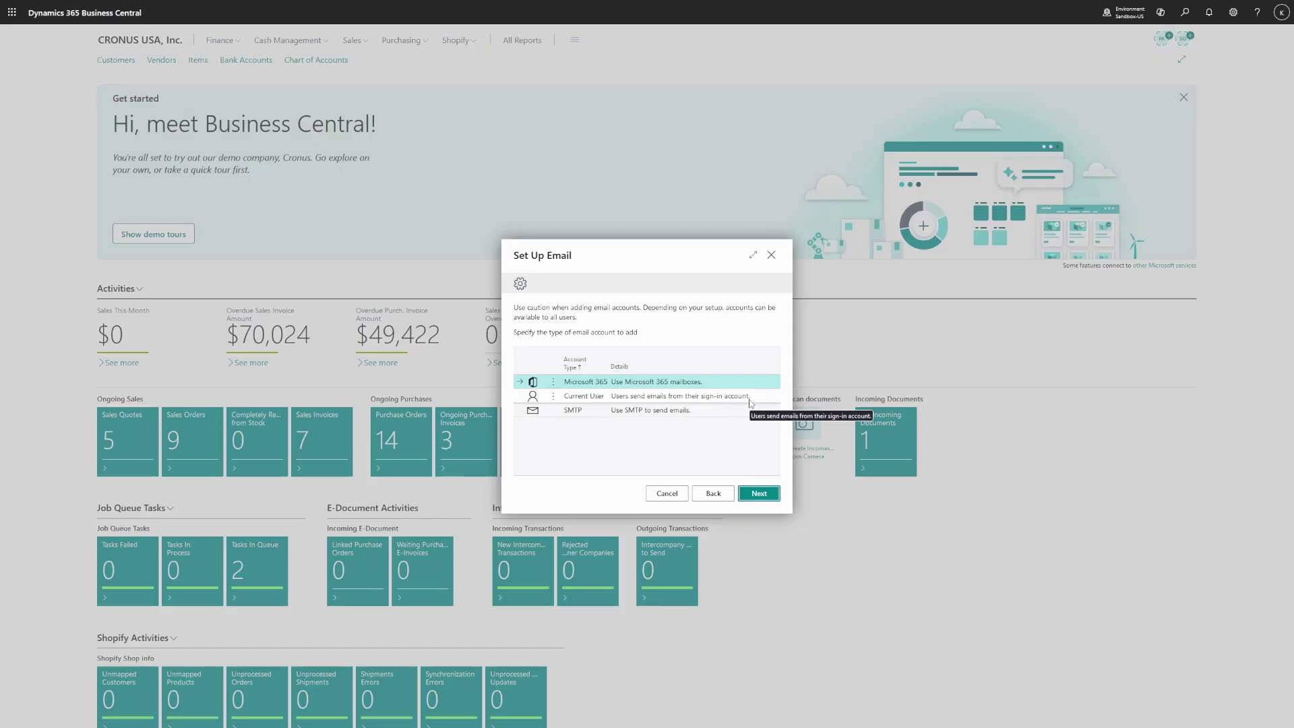
click(750, 401)
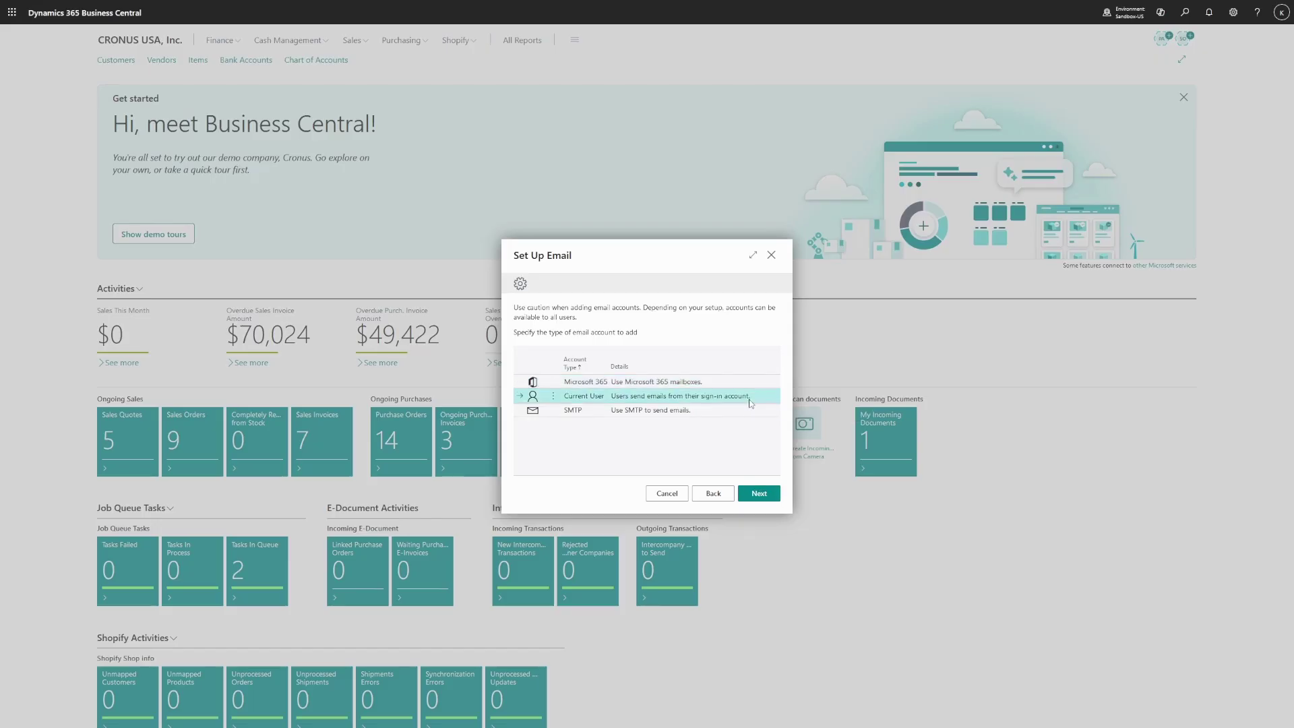
click(766, 496)
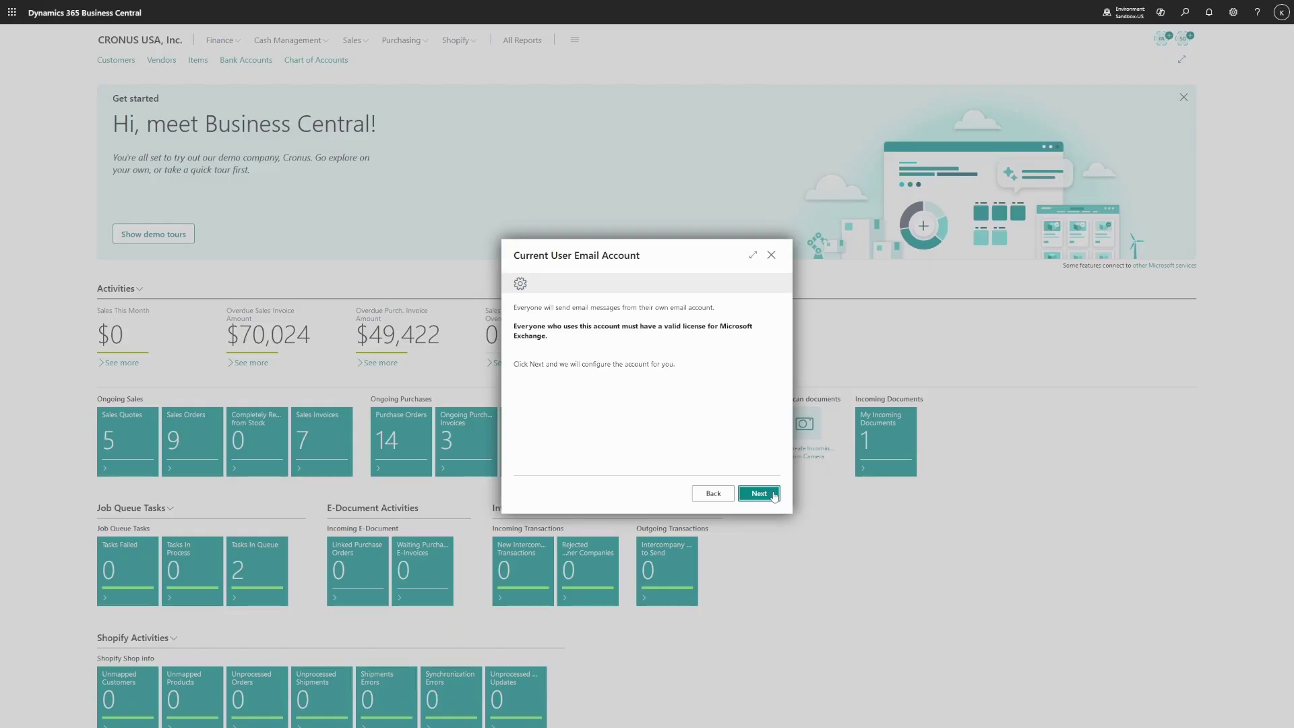
click(772, 494)
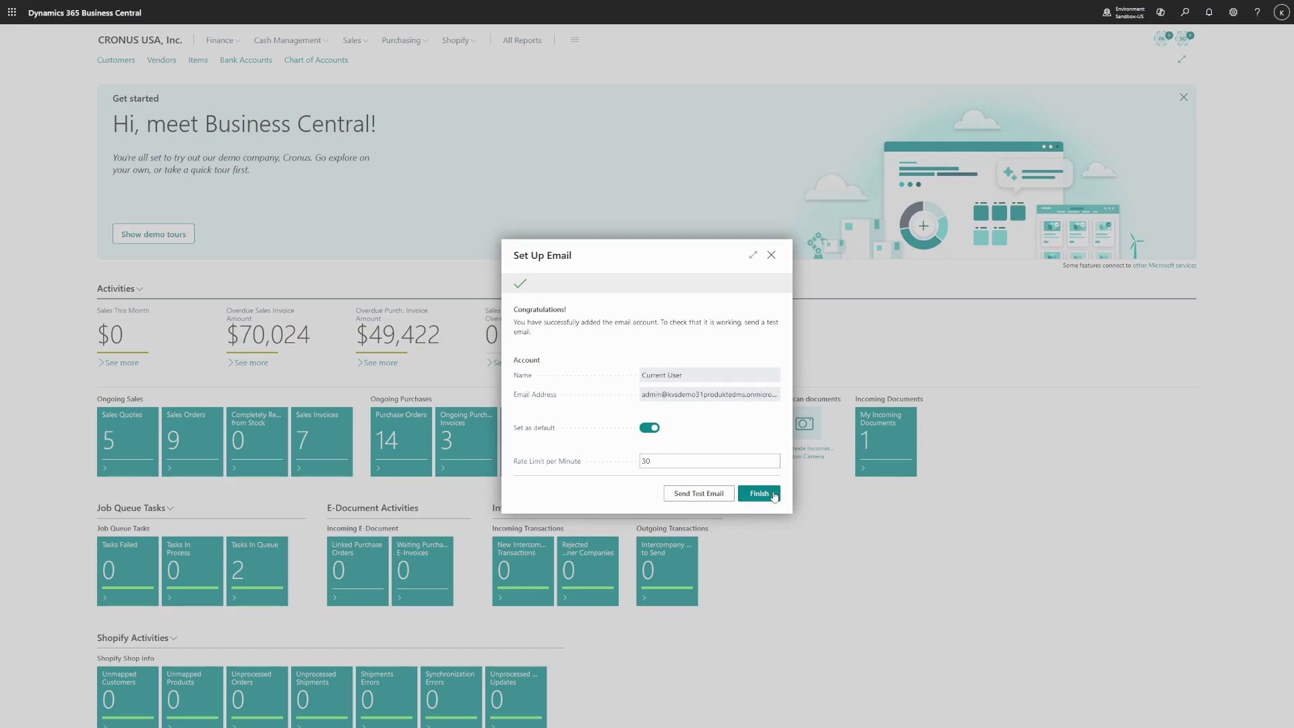
click(760, 494)
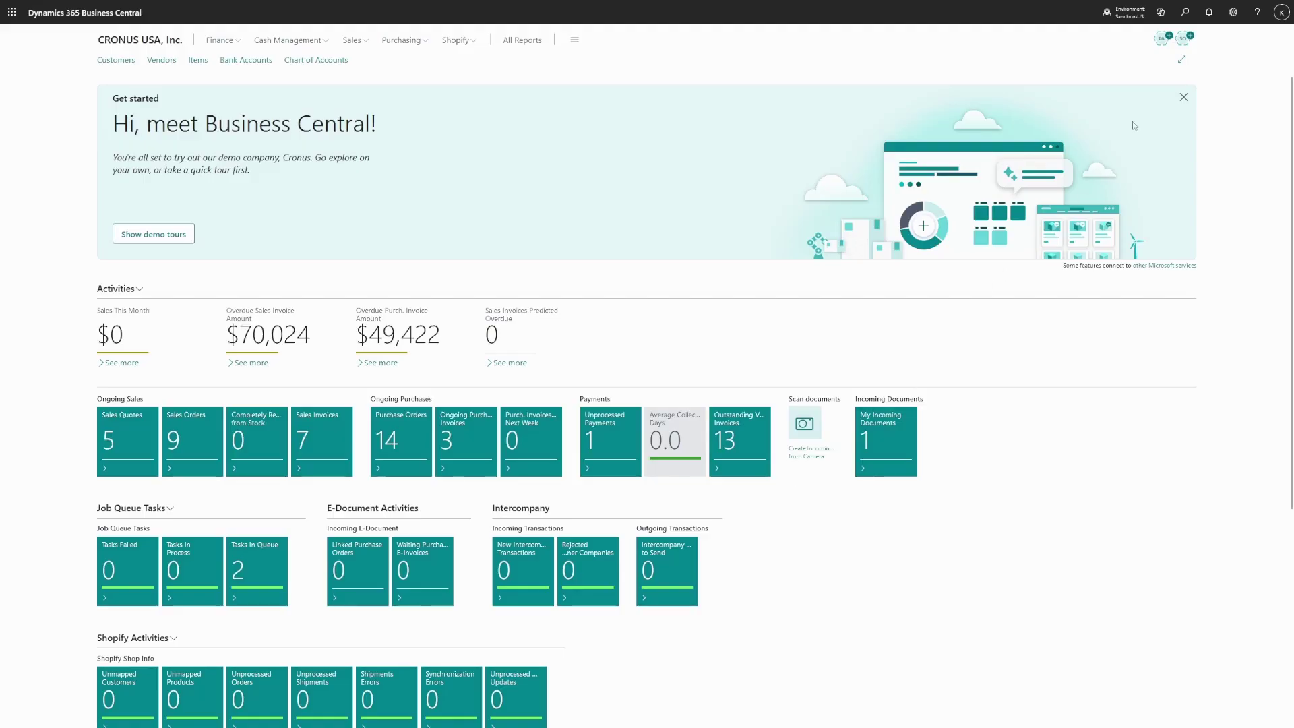
Search for "mail scen" and open the Email Scenario Assignment page
click(1186, 14)
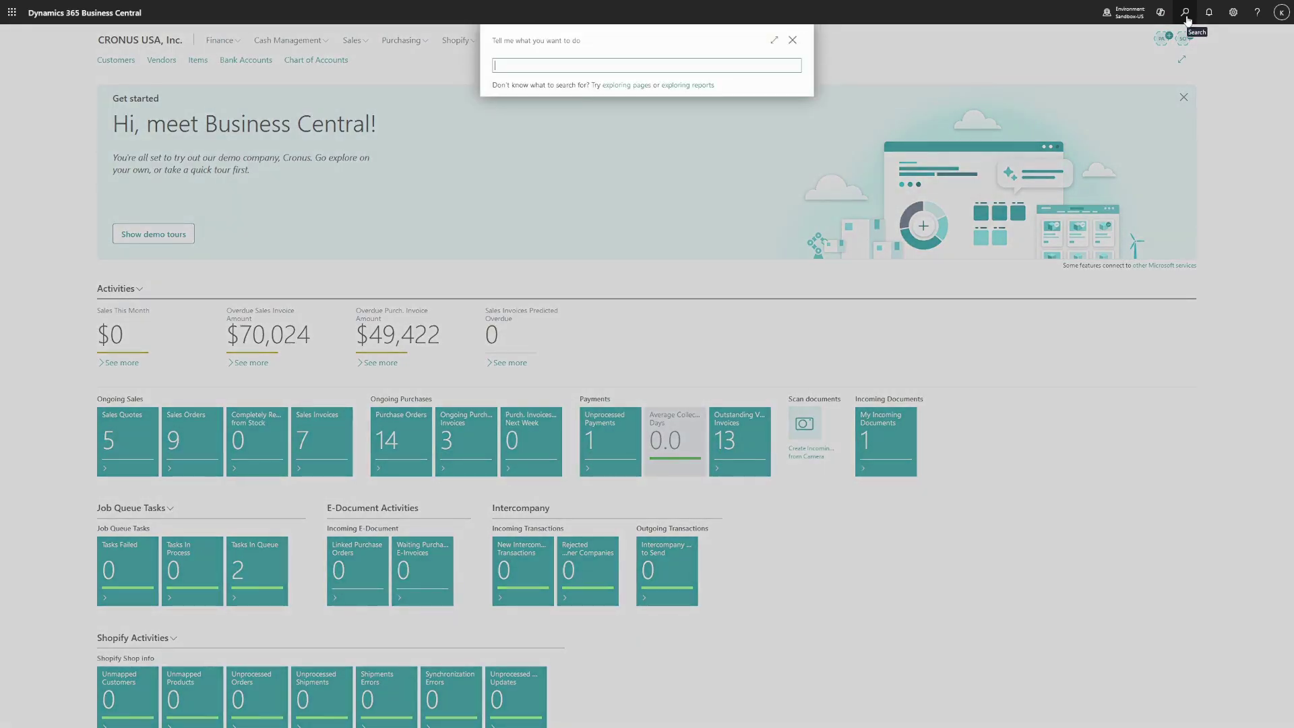
text(mail scen)
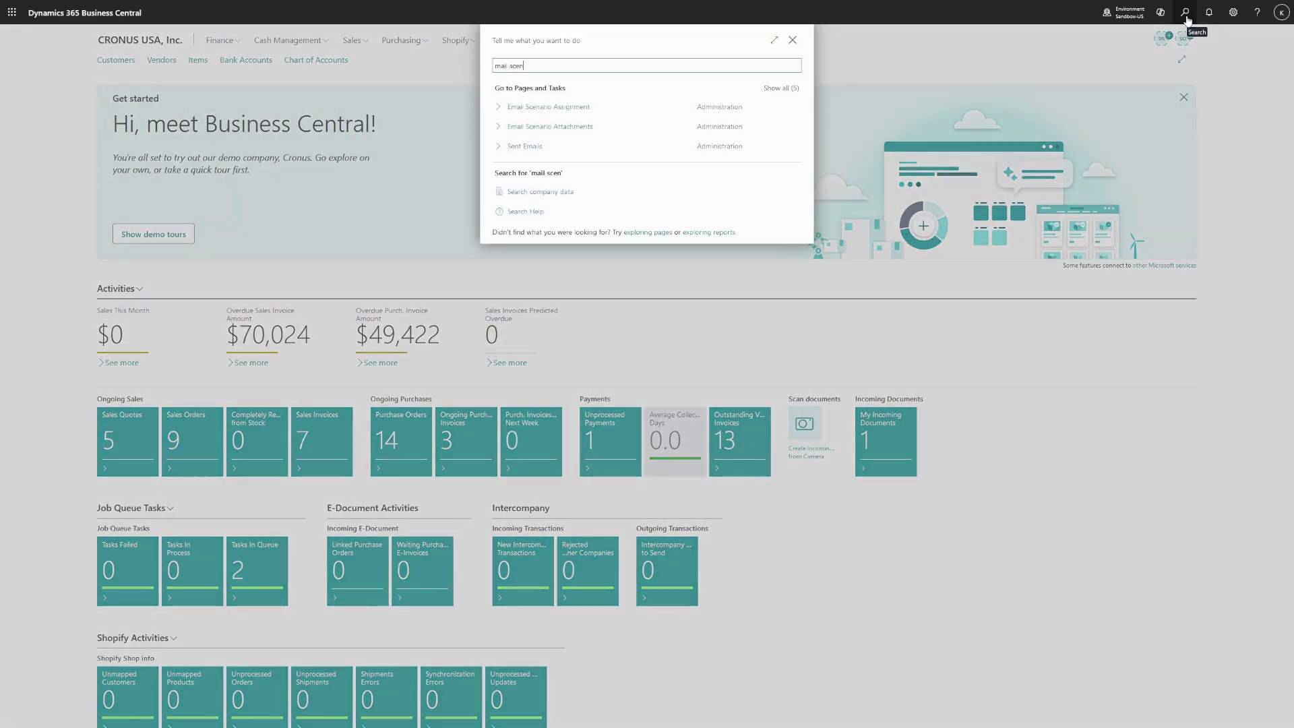
click(600, 114)
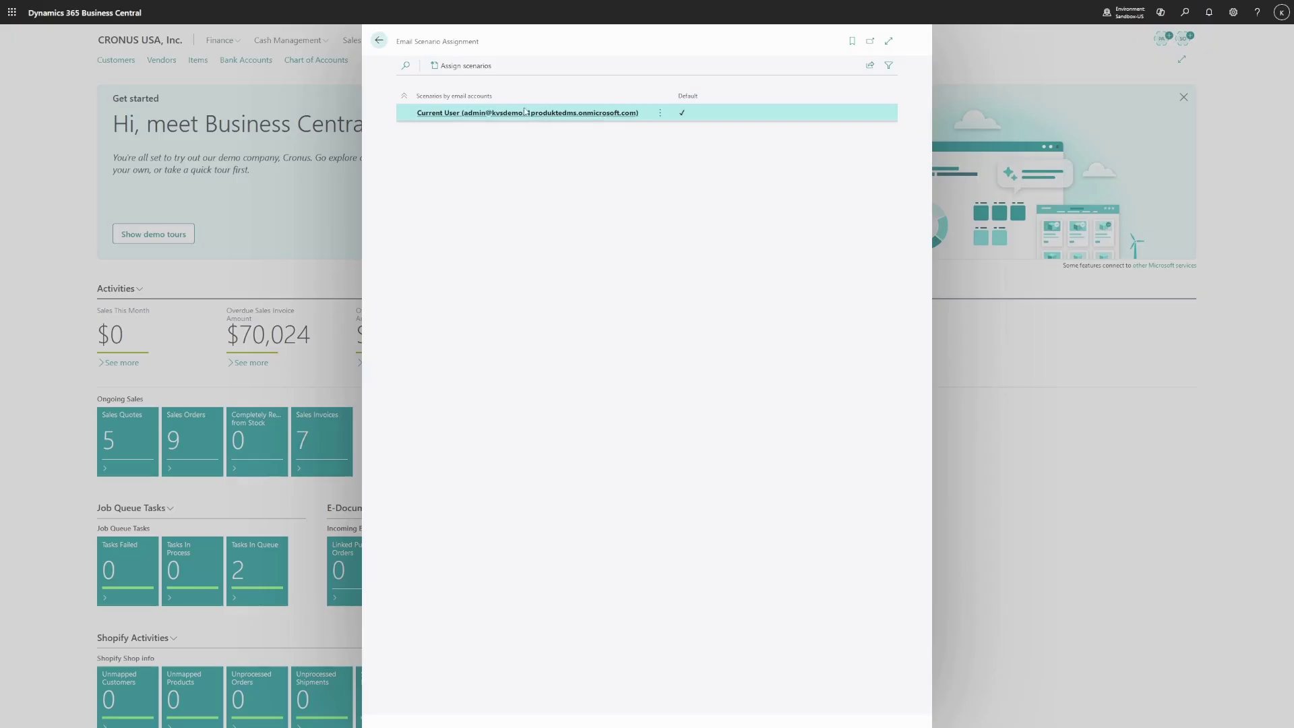
Assign the "DMS & ECM Interface - Send Documents" scenario to the Current User account and return to the home page
click(484, 71)
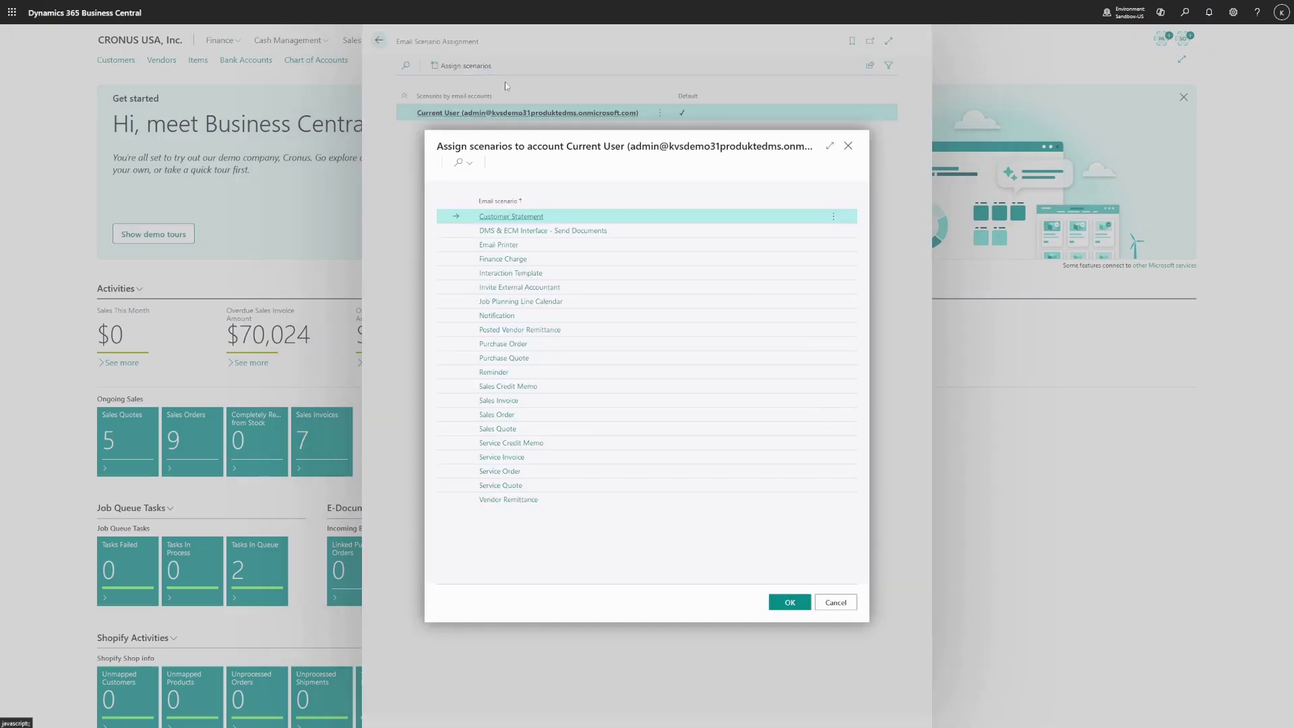
click(627, 233)
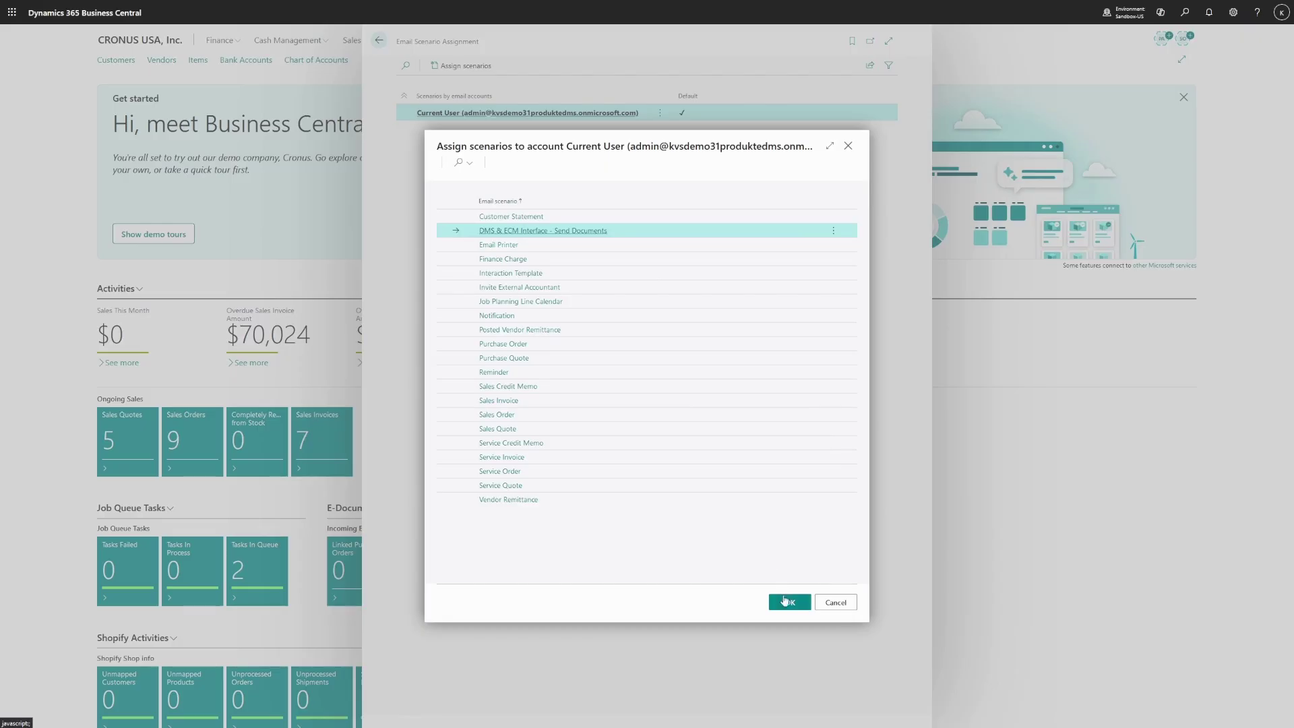
click(789, 603)
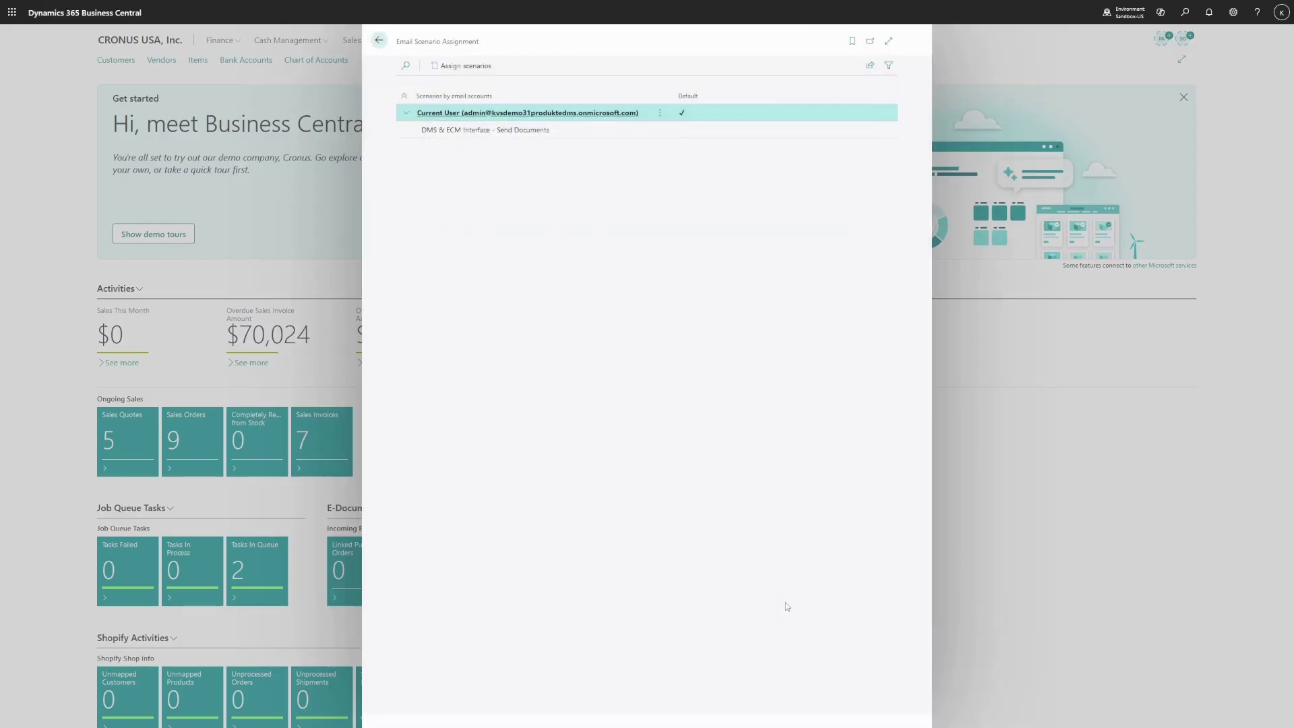
click(380, 41)
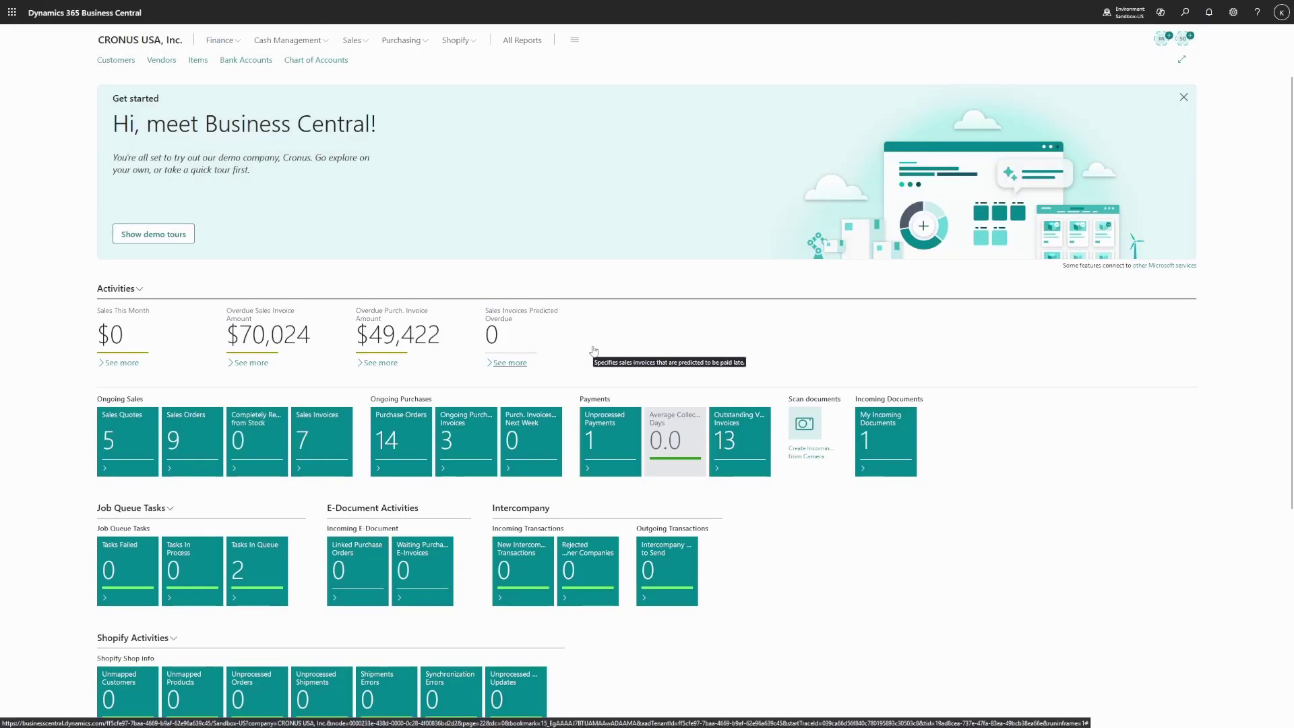
Start an email with Invoice_PS-INV103002.pdf attached from Adatum Corporation's documents in the customer list, and discard the email
click(132, 64)
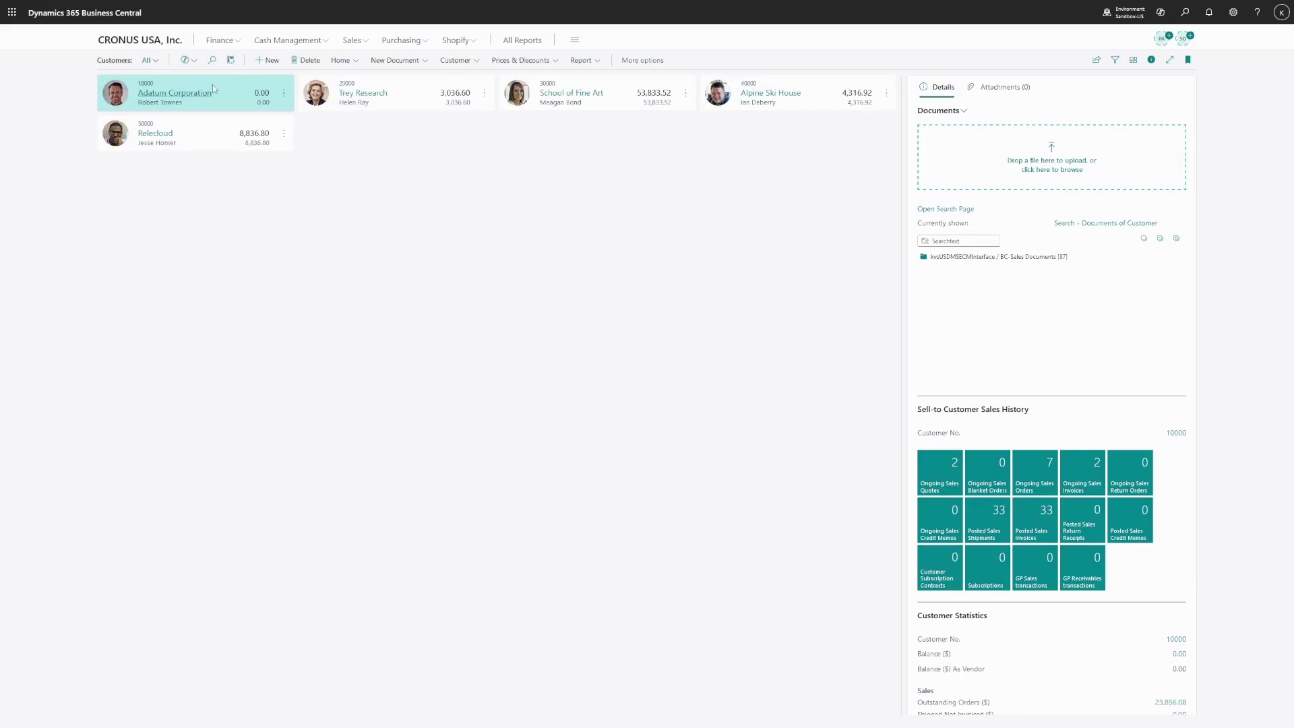
click(1177, 239)
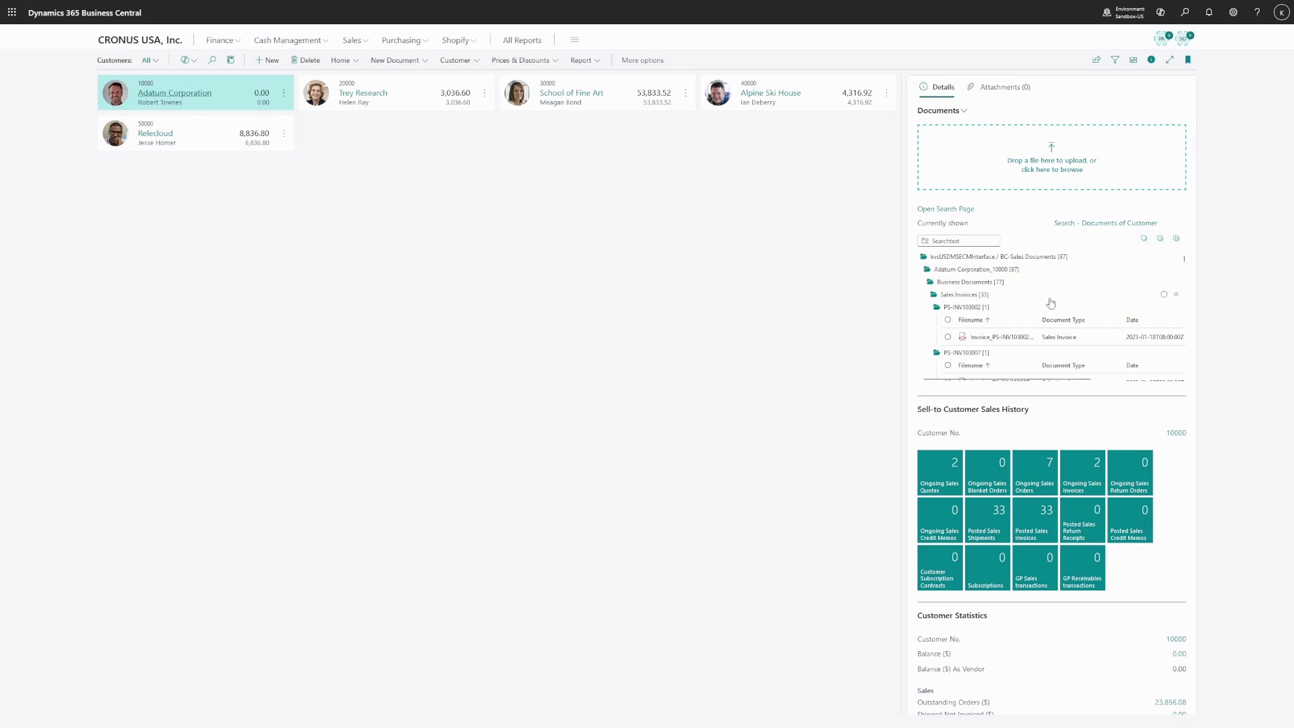
click(1031, 338)
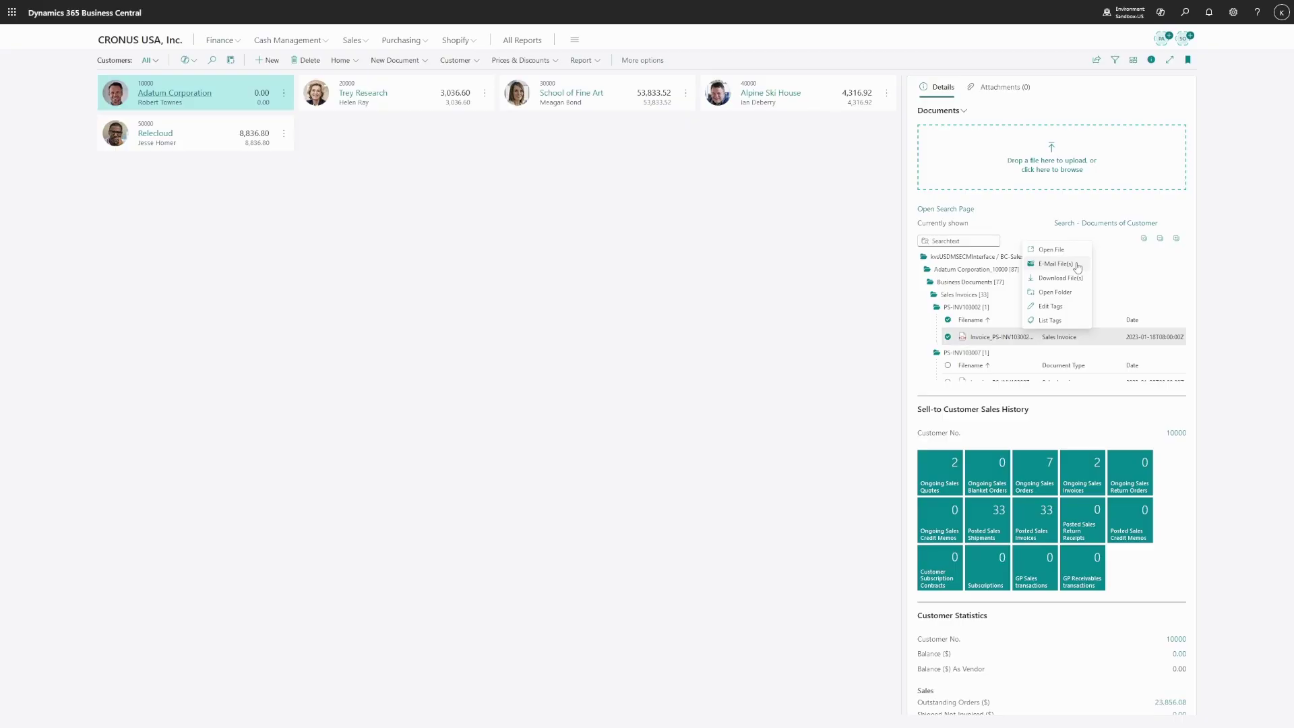
click(1077, 267)
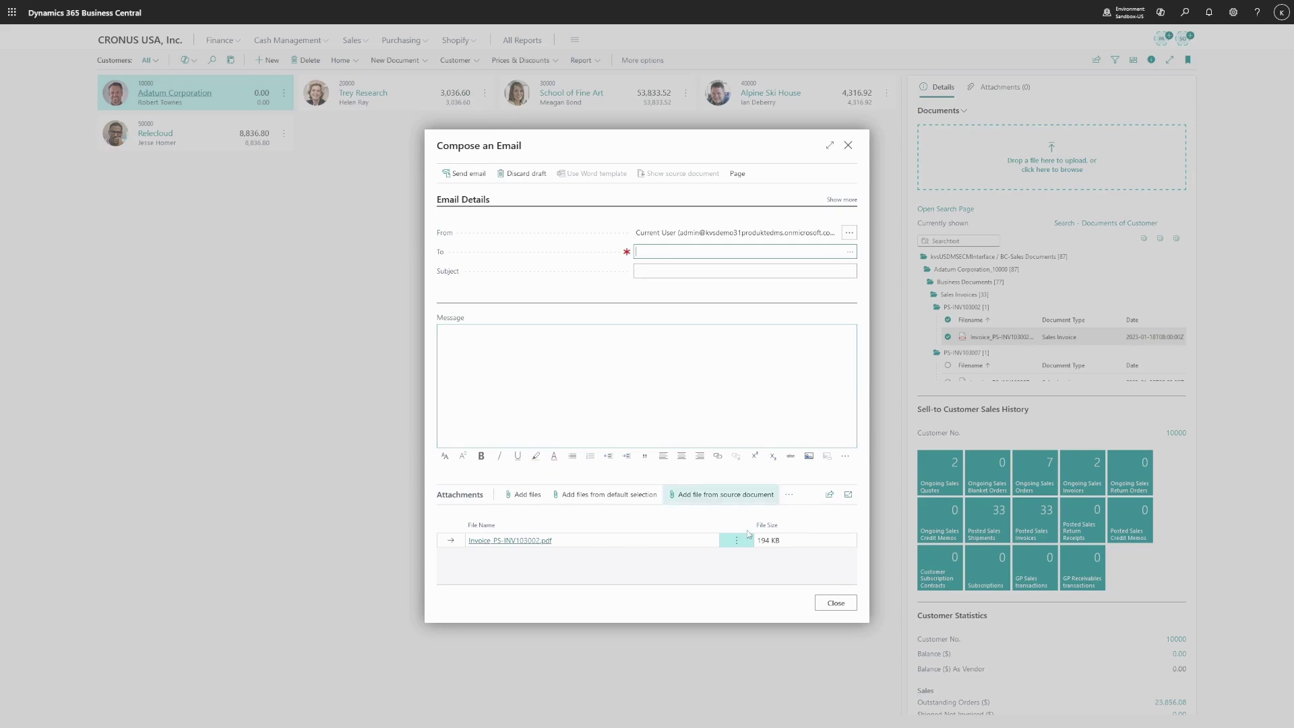
click(828, 605)
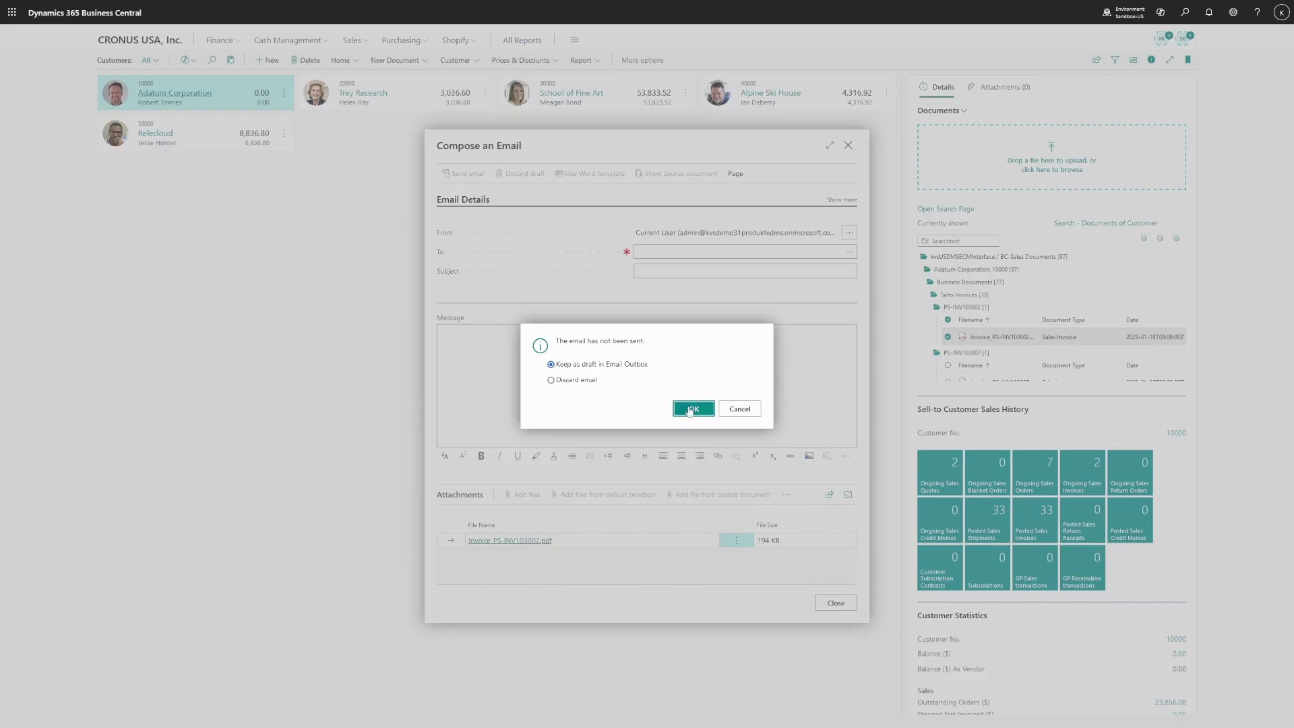
double_click(593, 381)
click(693, 411)
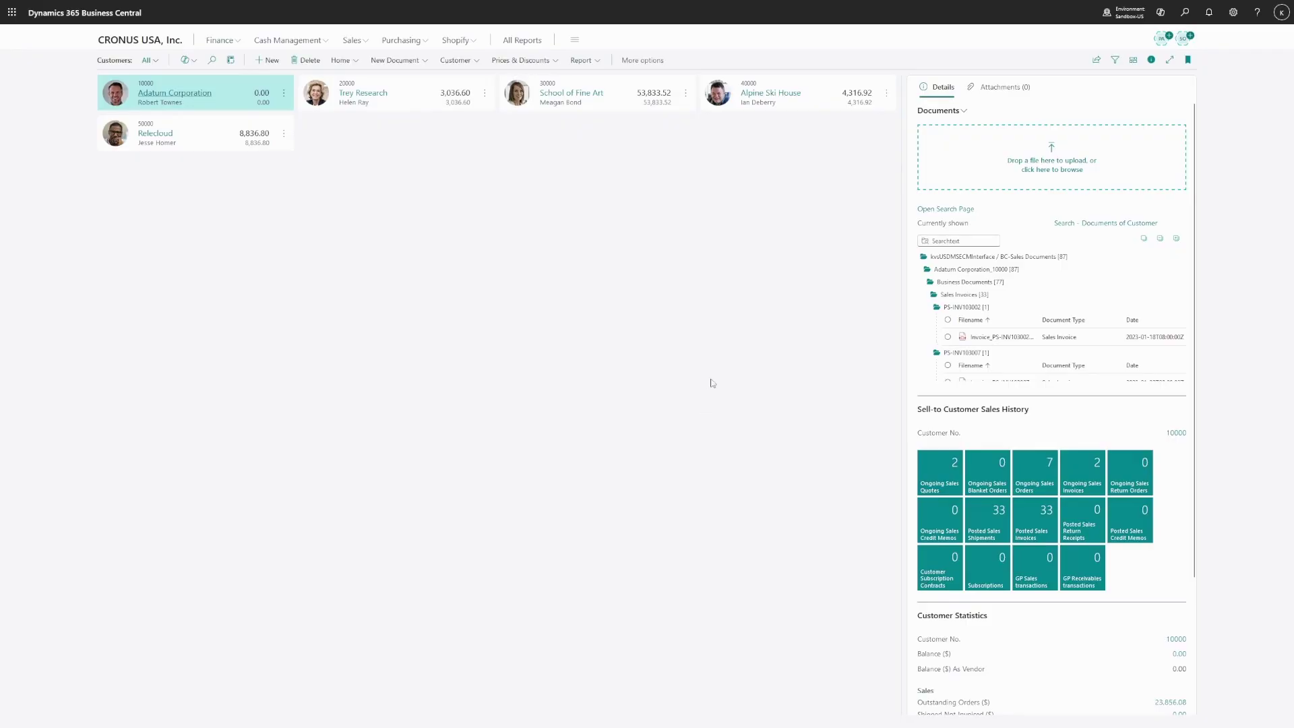
Start one email with both Invoice_PS-INV103002.pdf and Invoice_PS-INV103016.pdf attached from the customer's documents, and discard it
scroll(950, 290, down, 2)
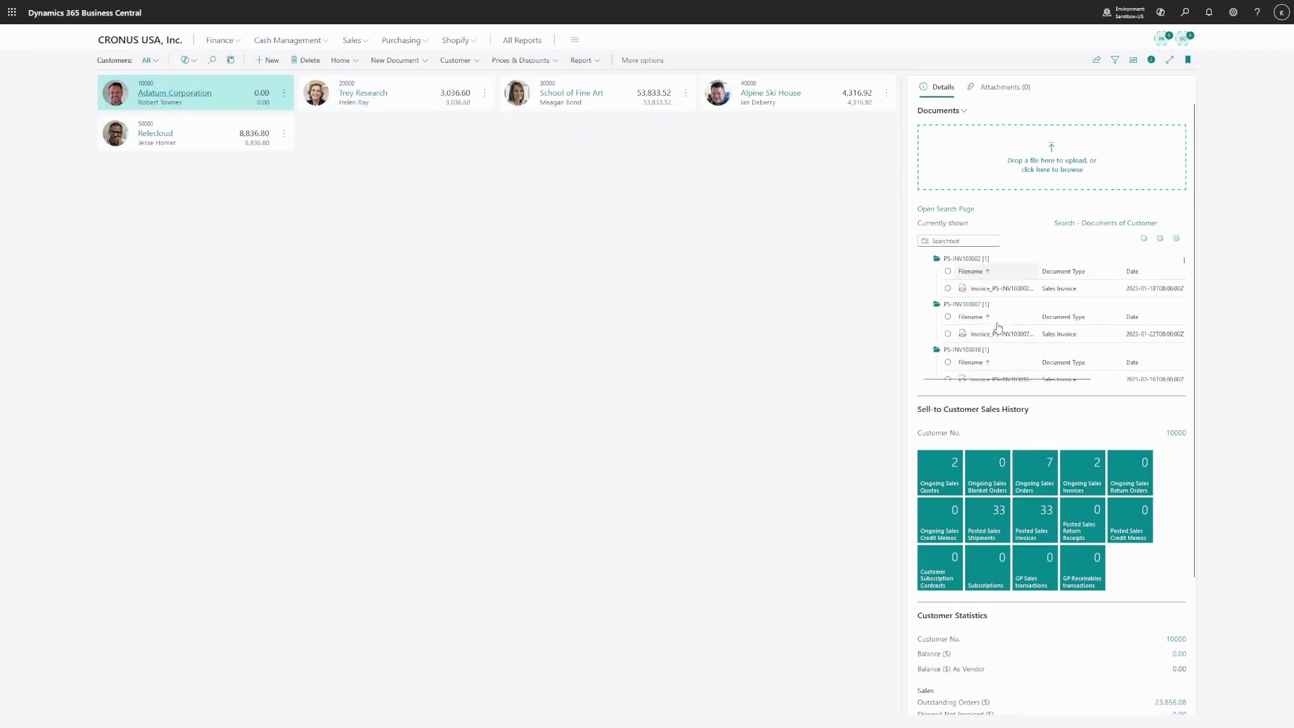
click(948, 280)
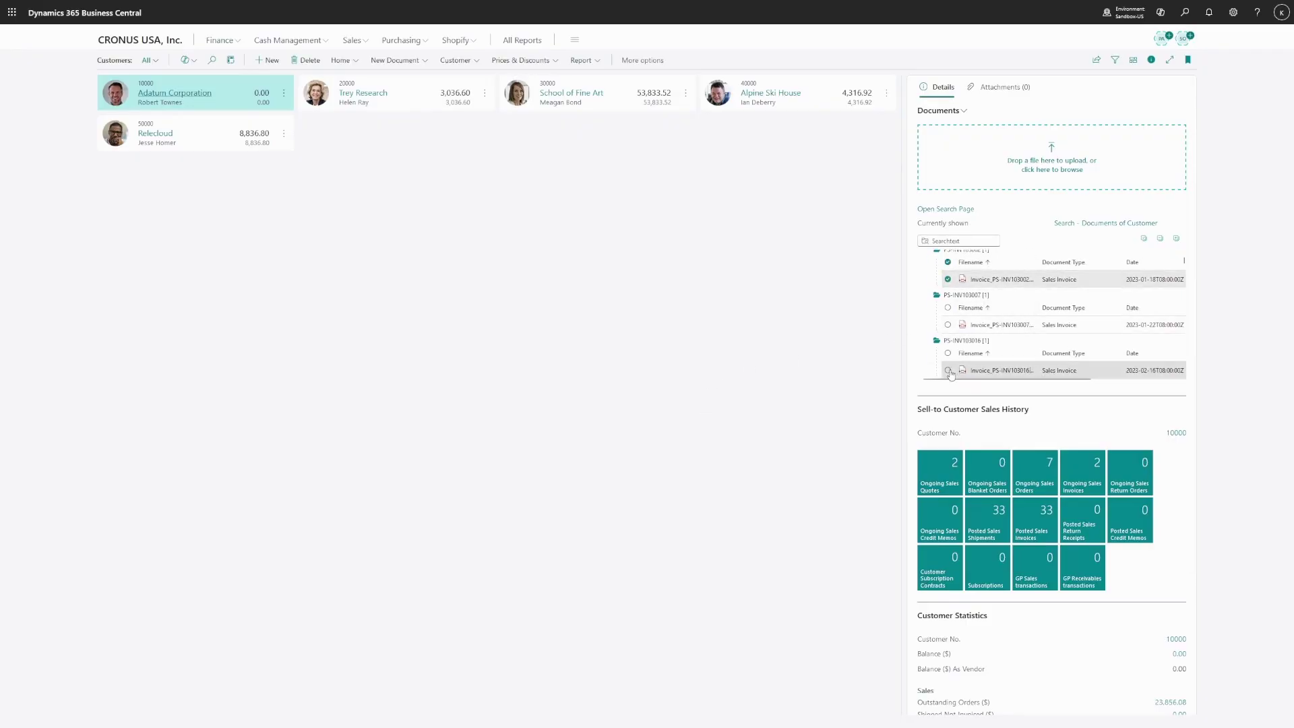
click(948, 371)
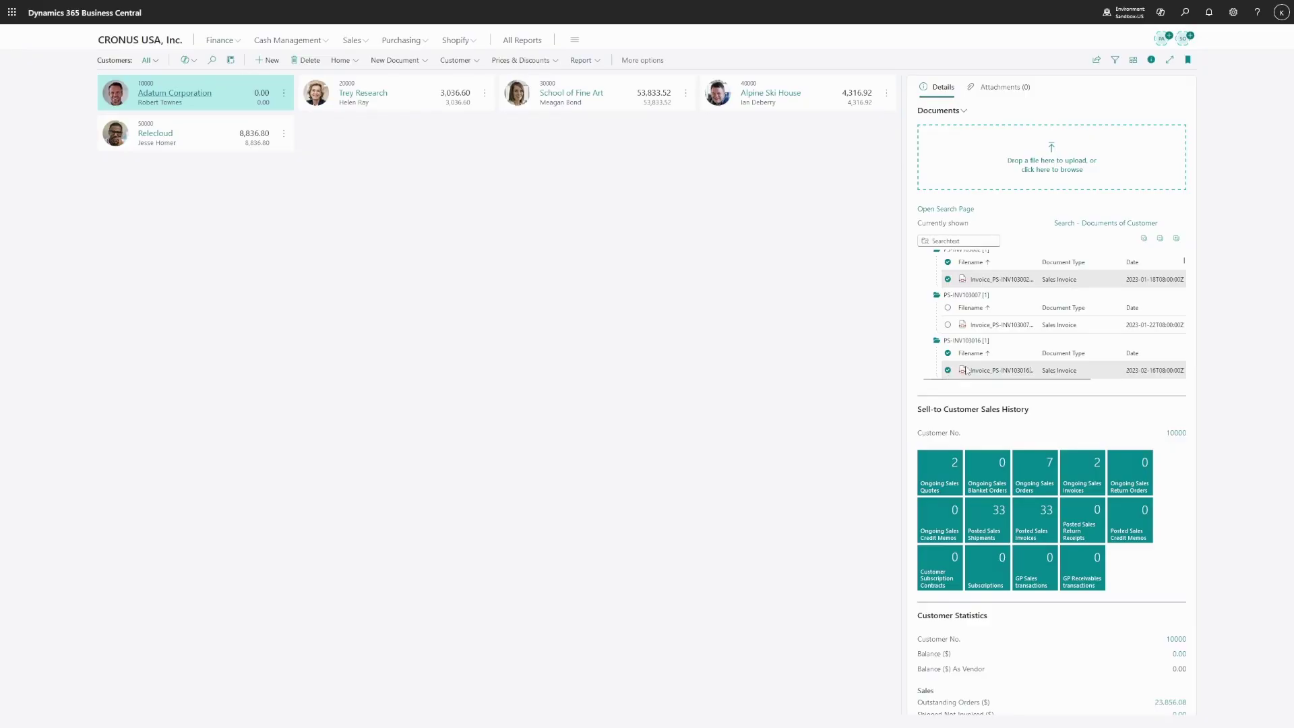
click(1030, 280)
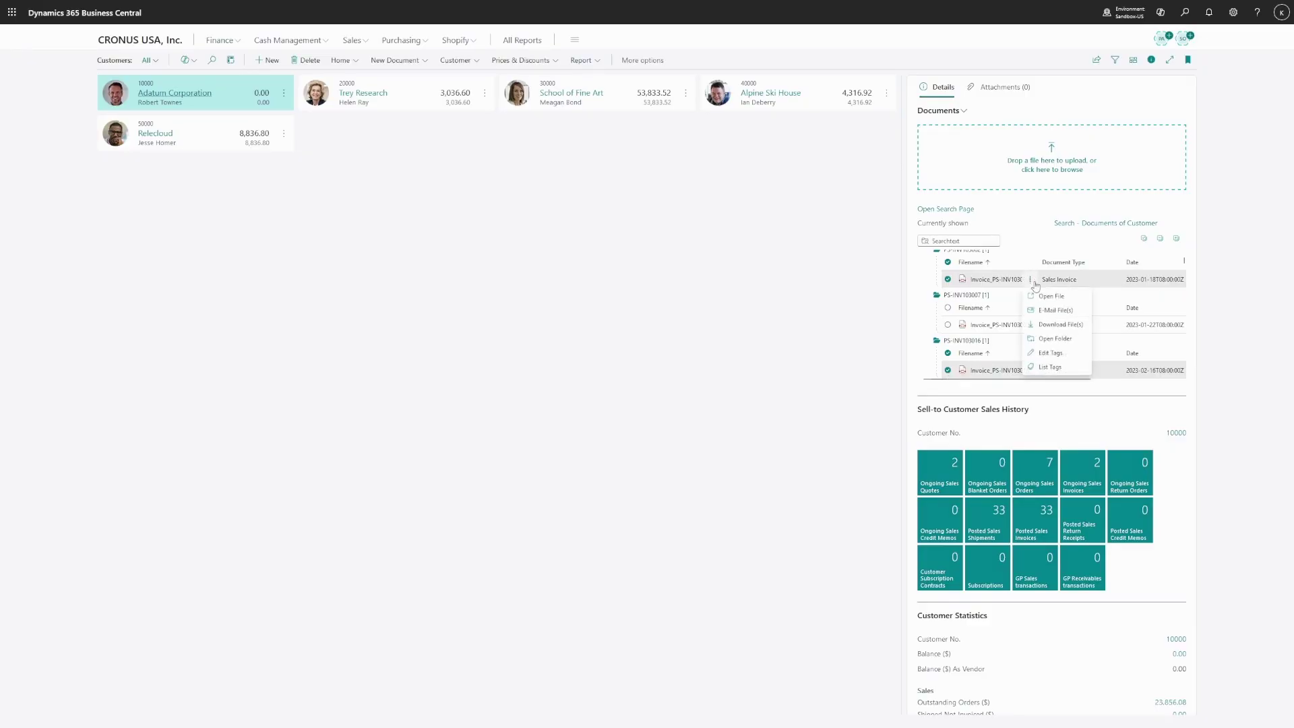
click(1044, 310)
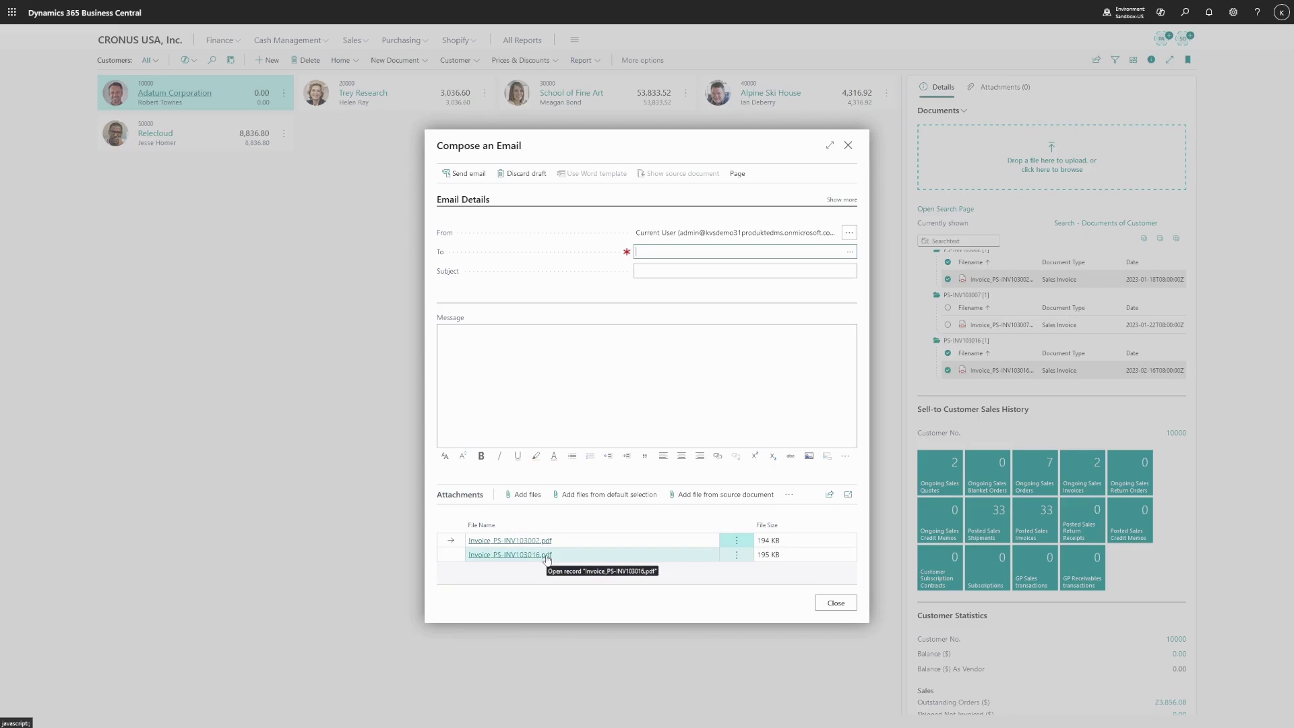
click(833, 604)
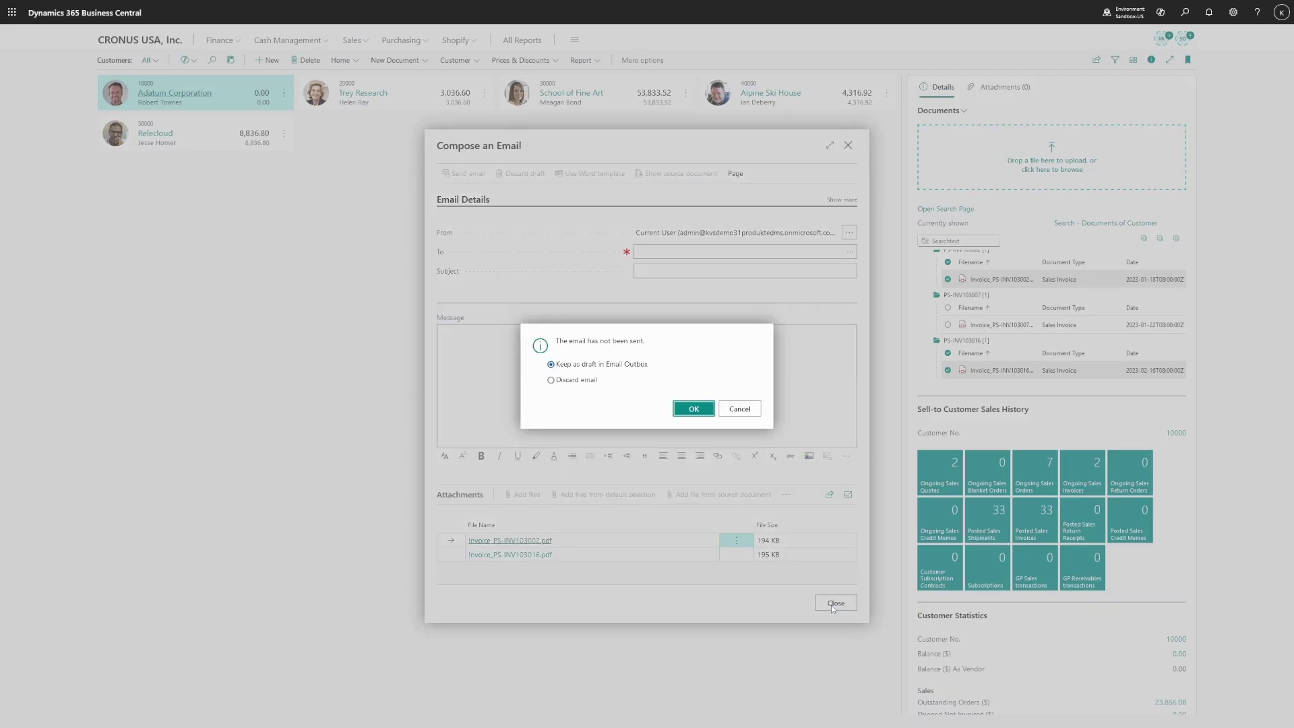
click(576, 381)
click(691, 411)
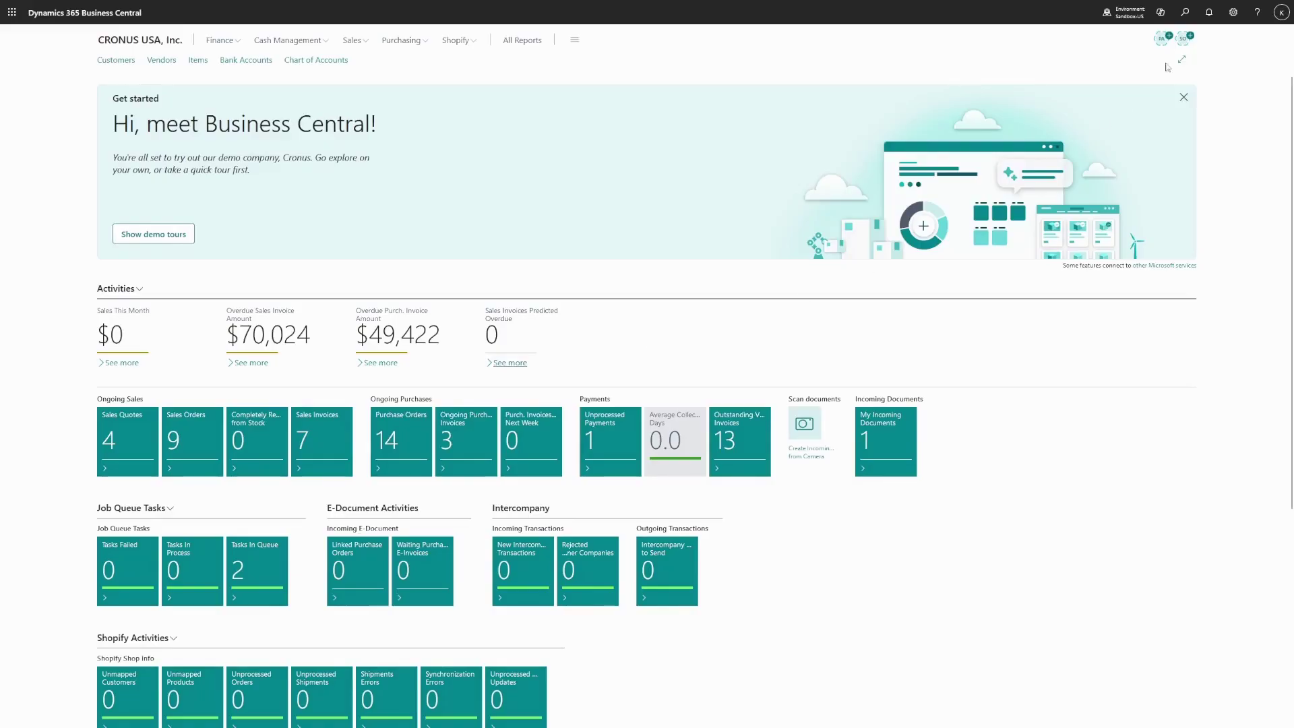
Search for "stor def" and open the S. QUOTE-REP card from the Storage Definitions
click(1181, 13)
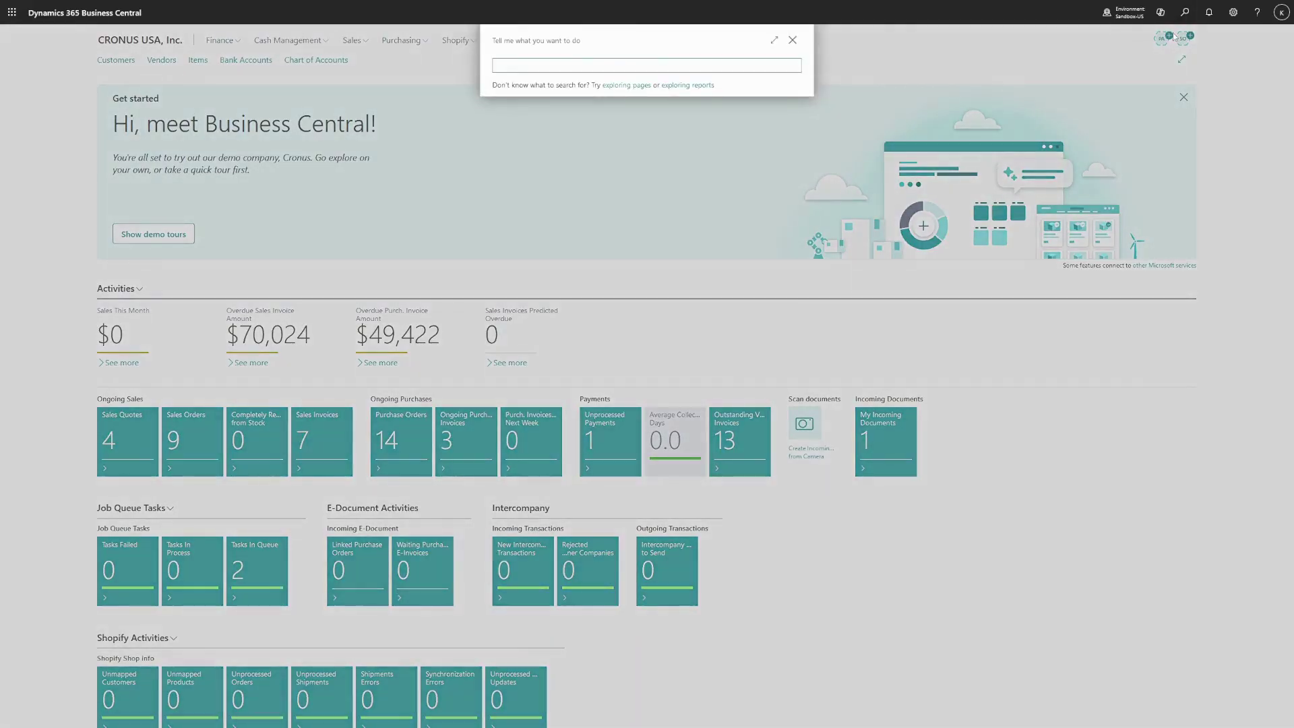
text(stor def)
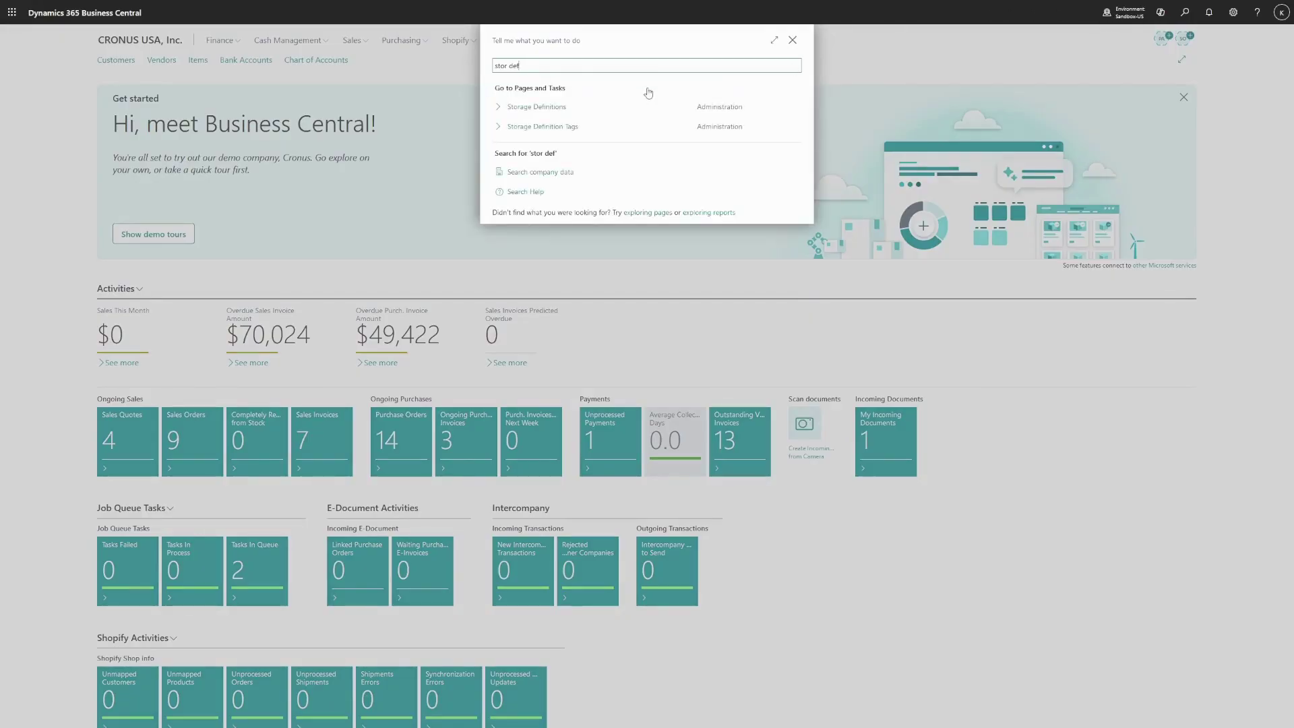
click(572, 107)
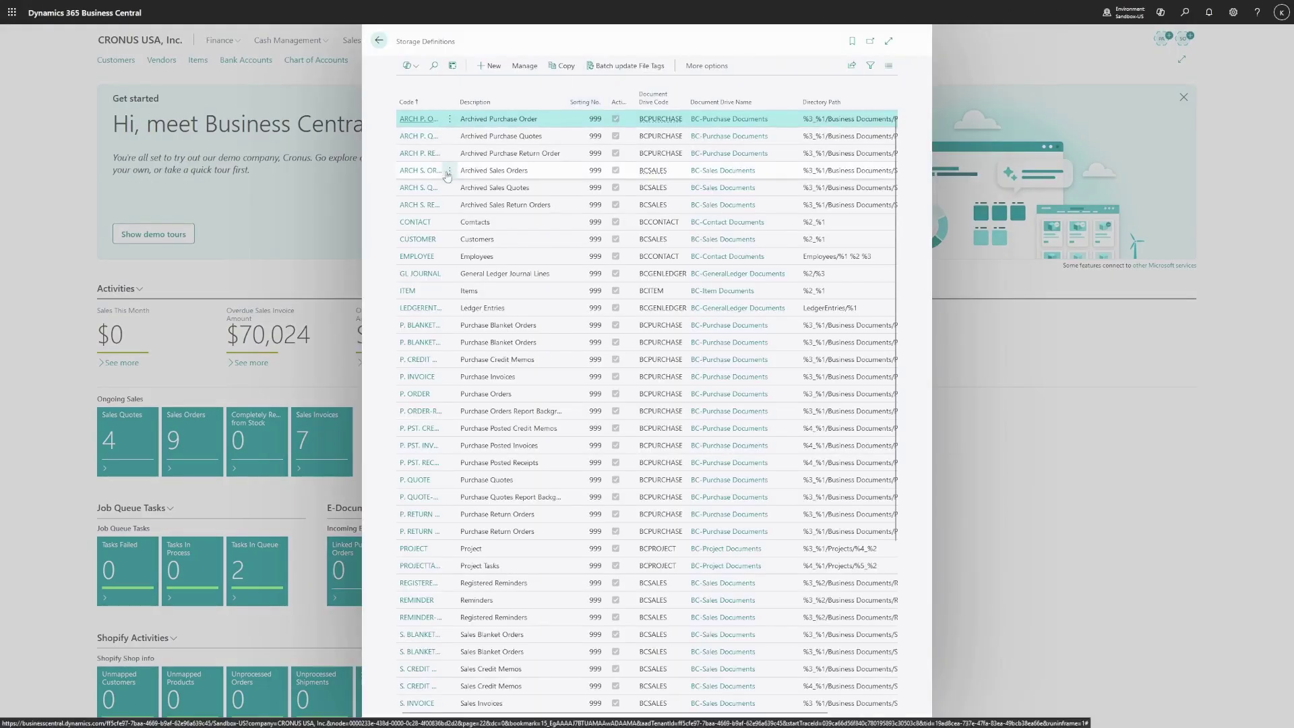
scroll(460, 485, down, 2)
scroll(461, 485, down, 1)
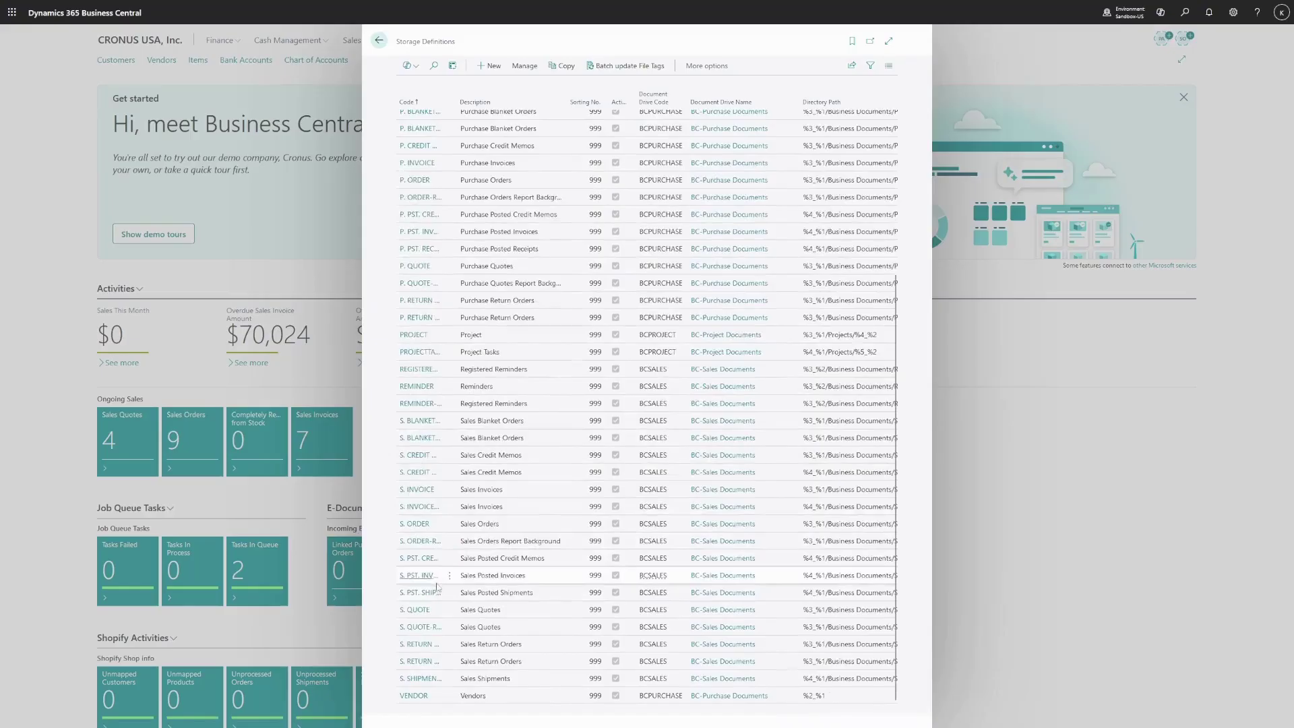
click(426, 628)
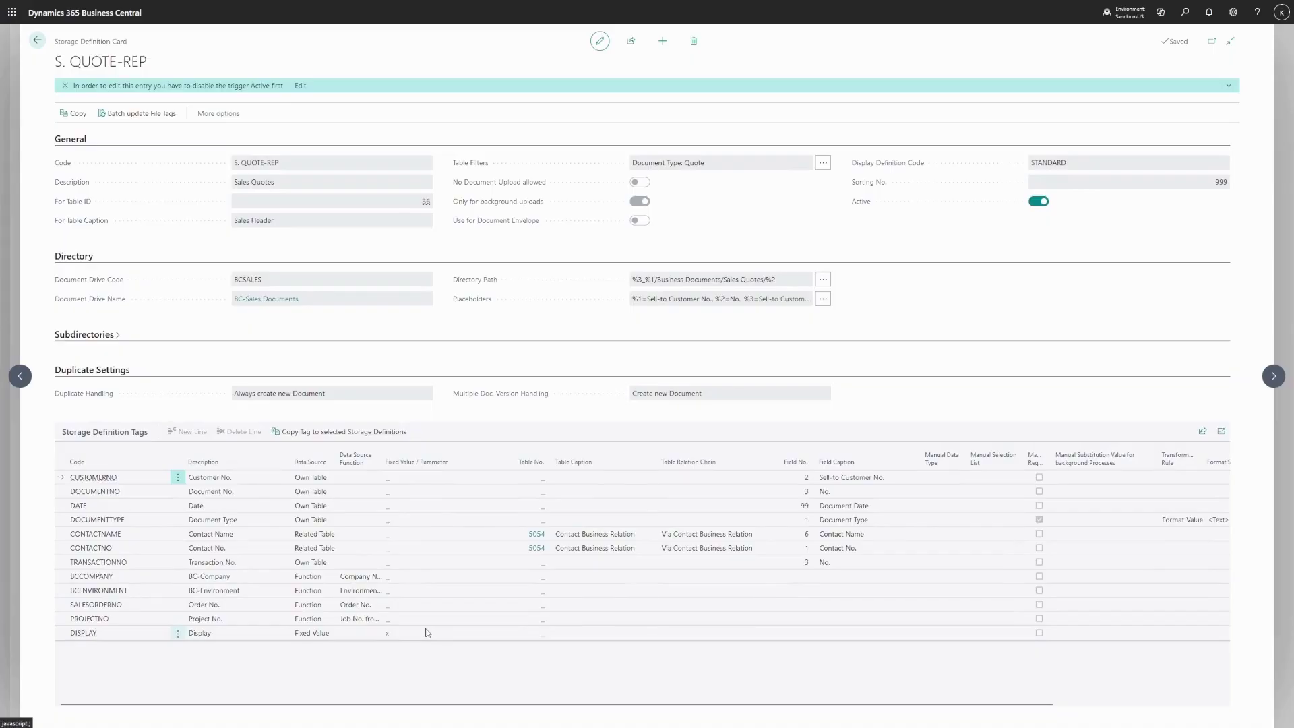
Deactivate the storage definition and set Duplicate Handling to Document Versioning, with Create new Document for Multiple Doc. Version Handling
click(1038, 201)
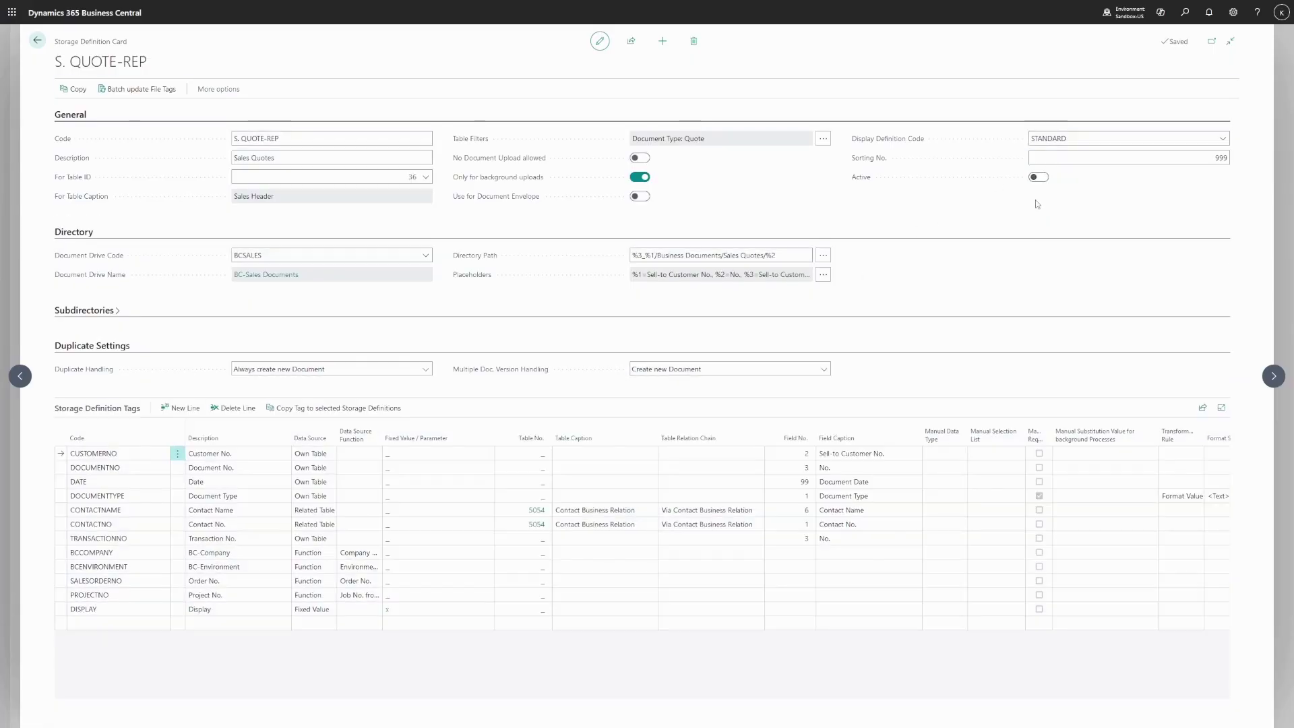
click(427, 372)
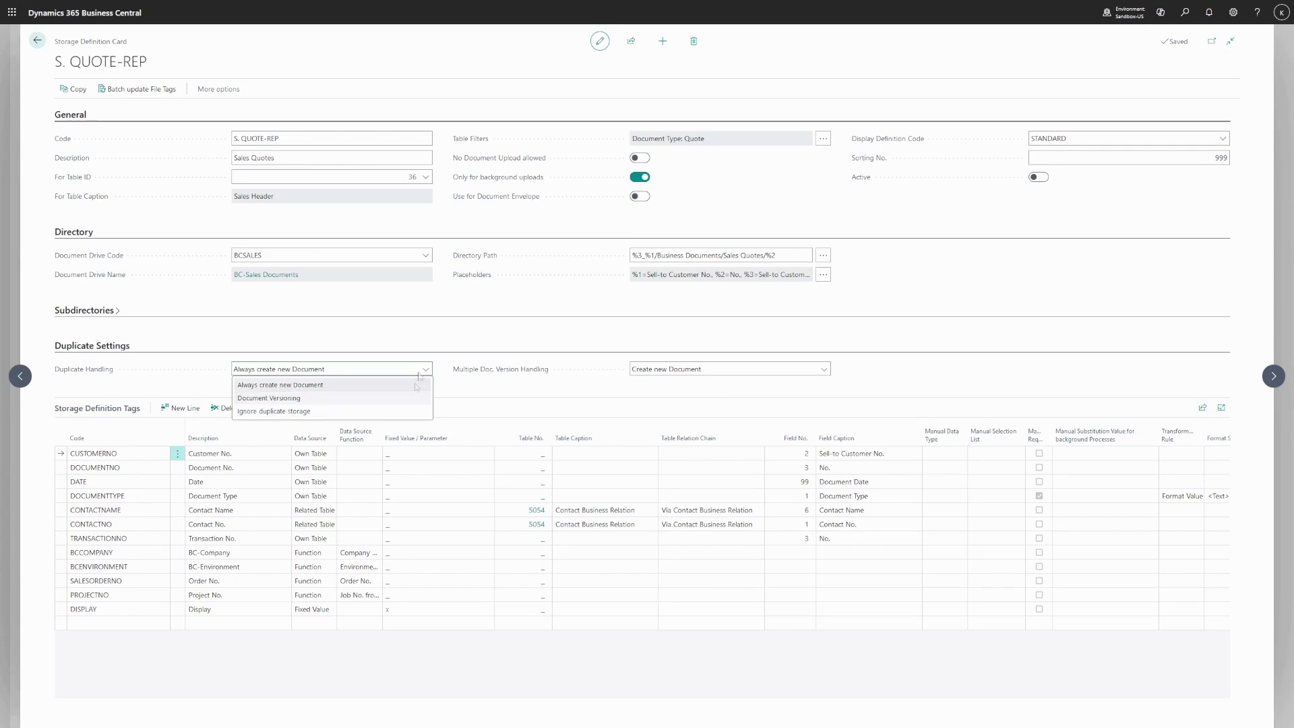
click(375, 398)
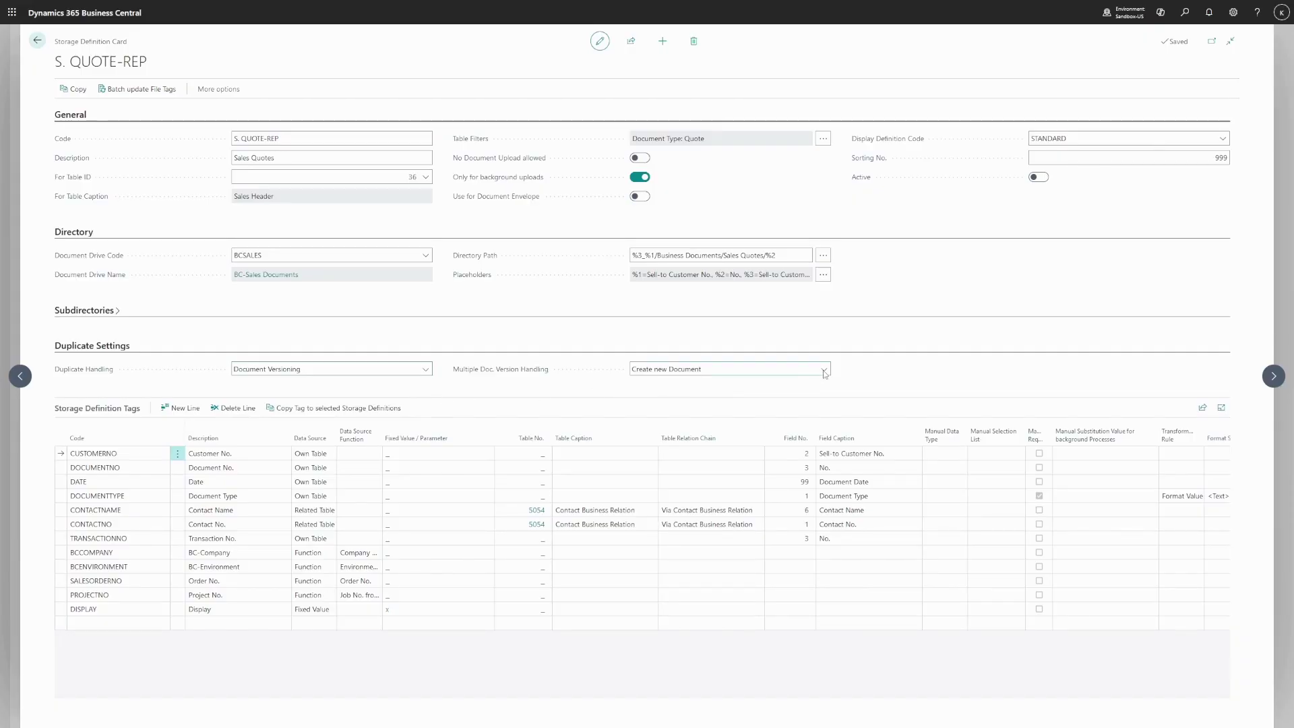
click(824, 370)
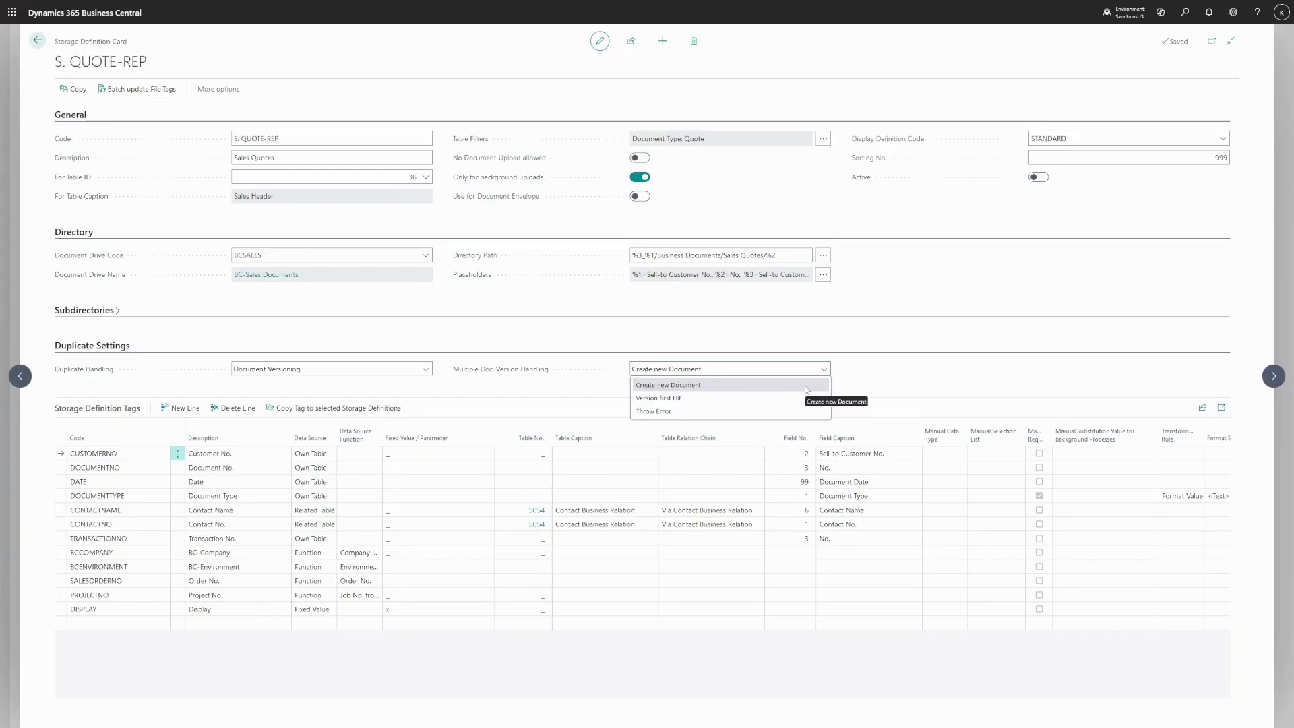
click(807, 389)
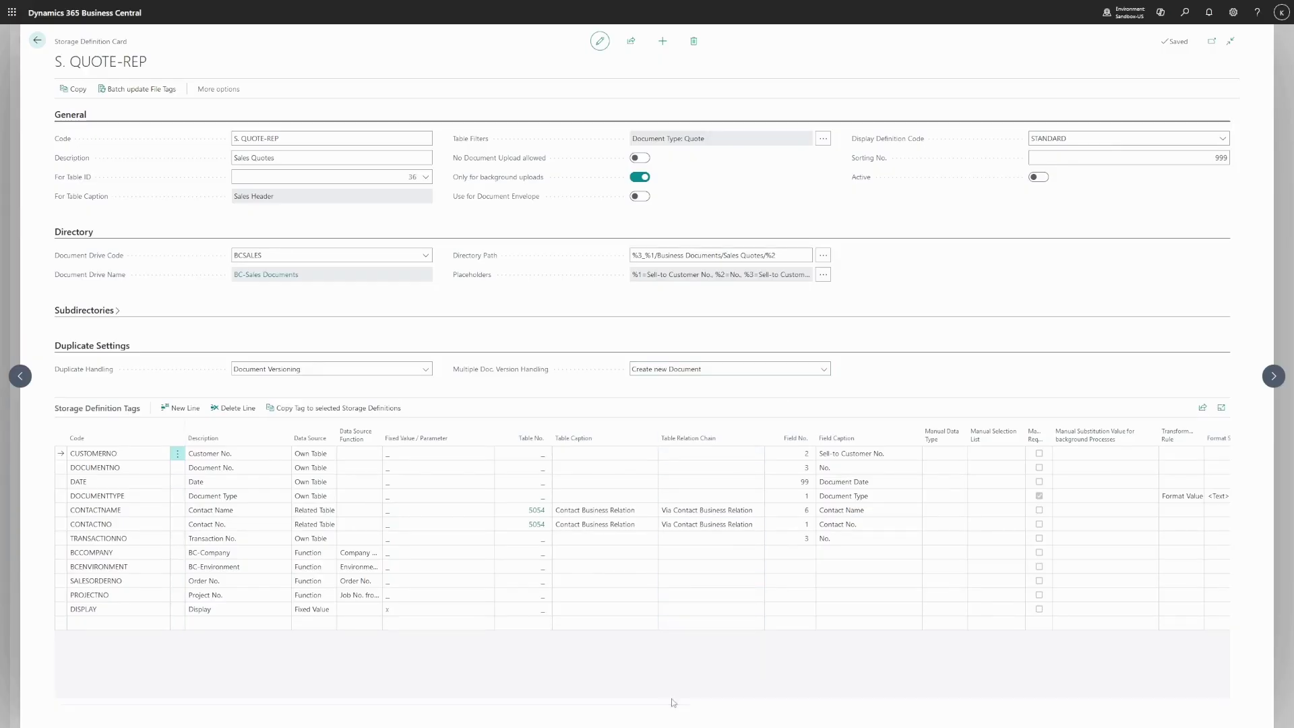
Mark the DOCUMENTNO, DOCUMENTTYPE, BCCOMPANY and BCENVIRONMENT tags as document versioning identifiers and reactivate the storage definition
mouse_move(672, 704)
drag(672, 707, 940, 706)
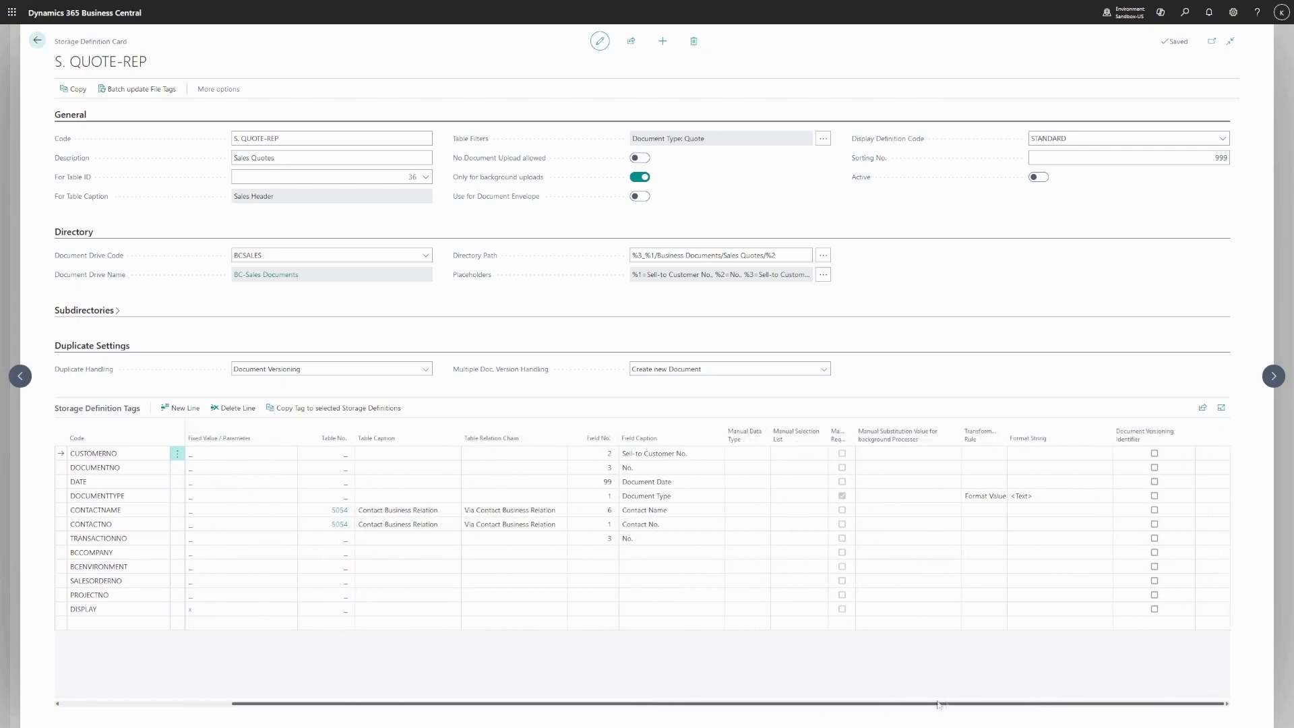
mouse_move(1127, 437)
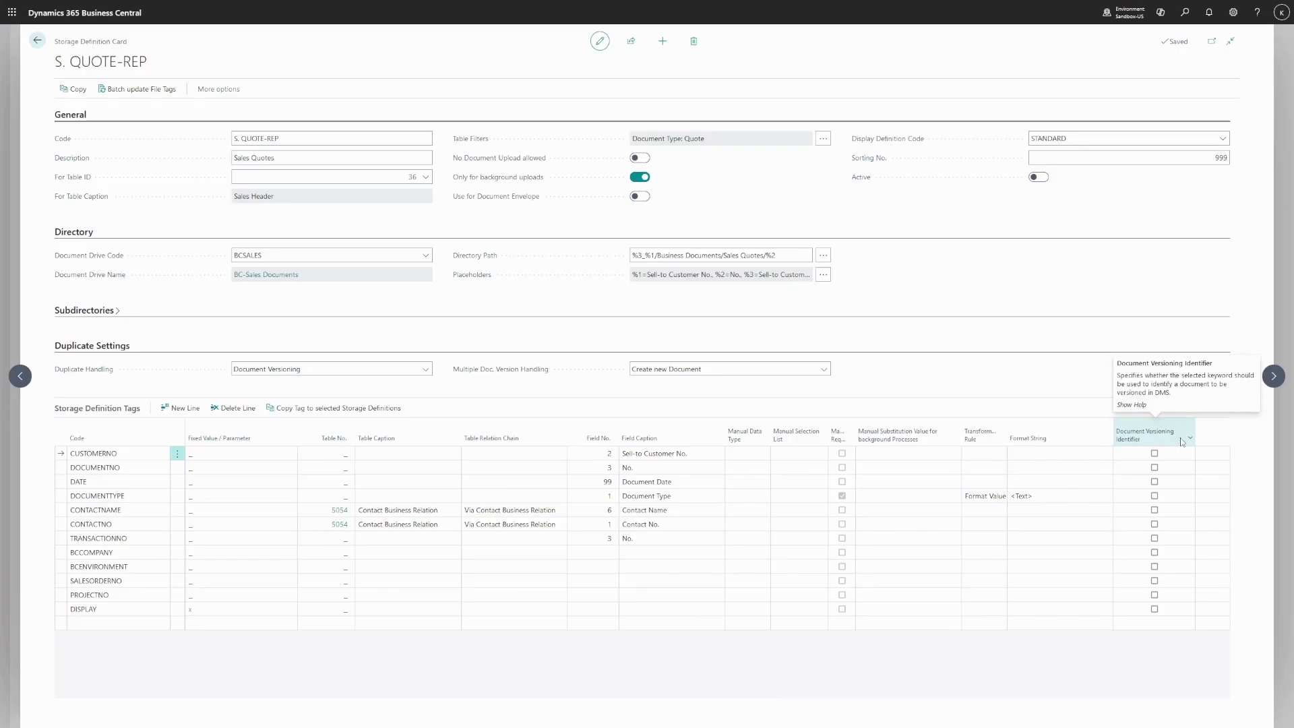
click(1154, 467)
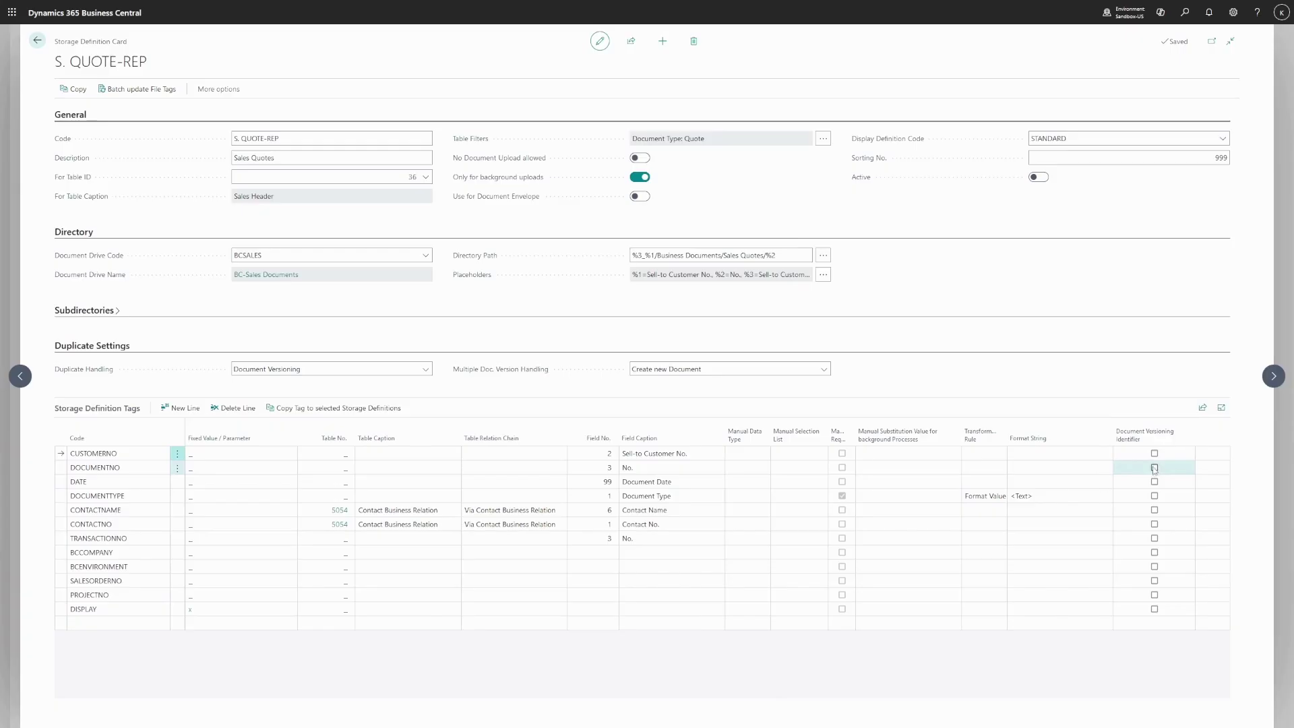
click(1154, 467)
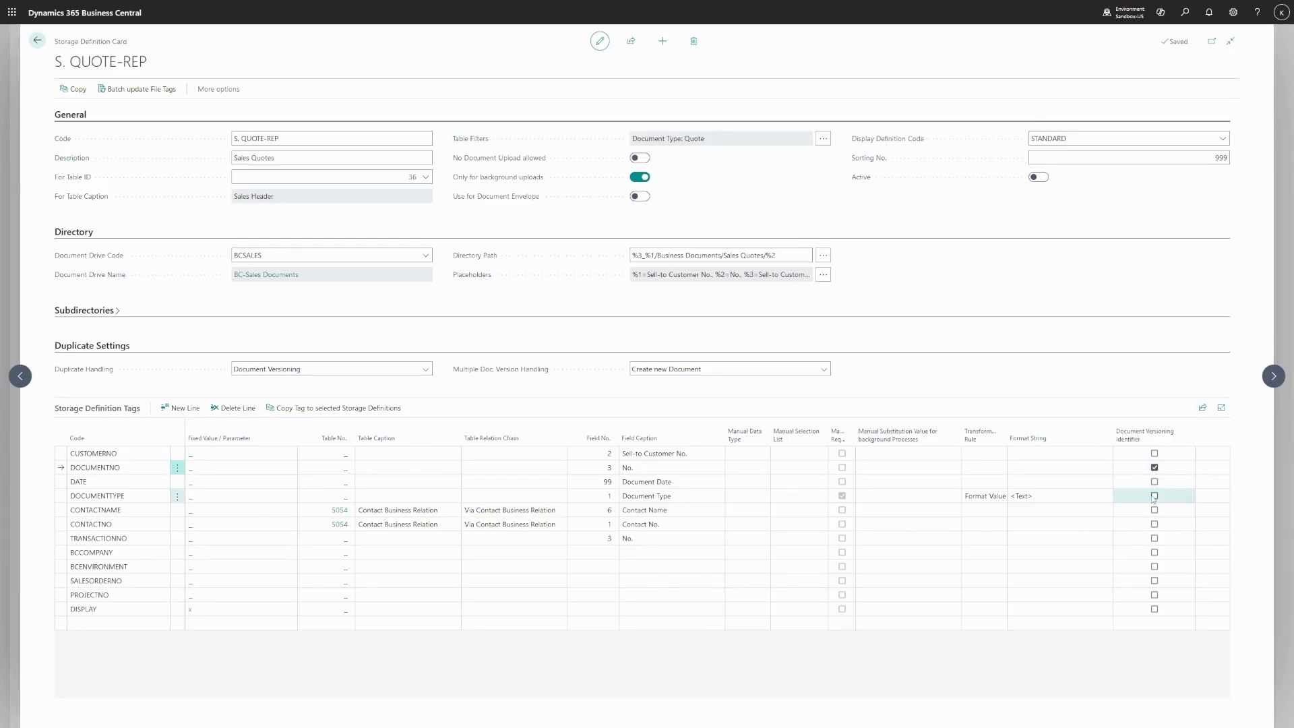
click(1154, 497)
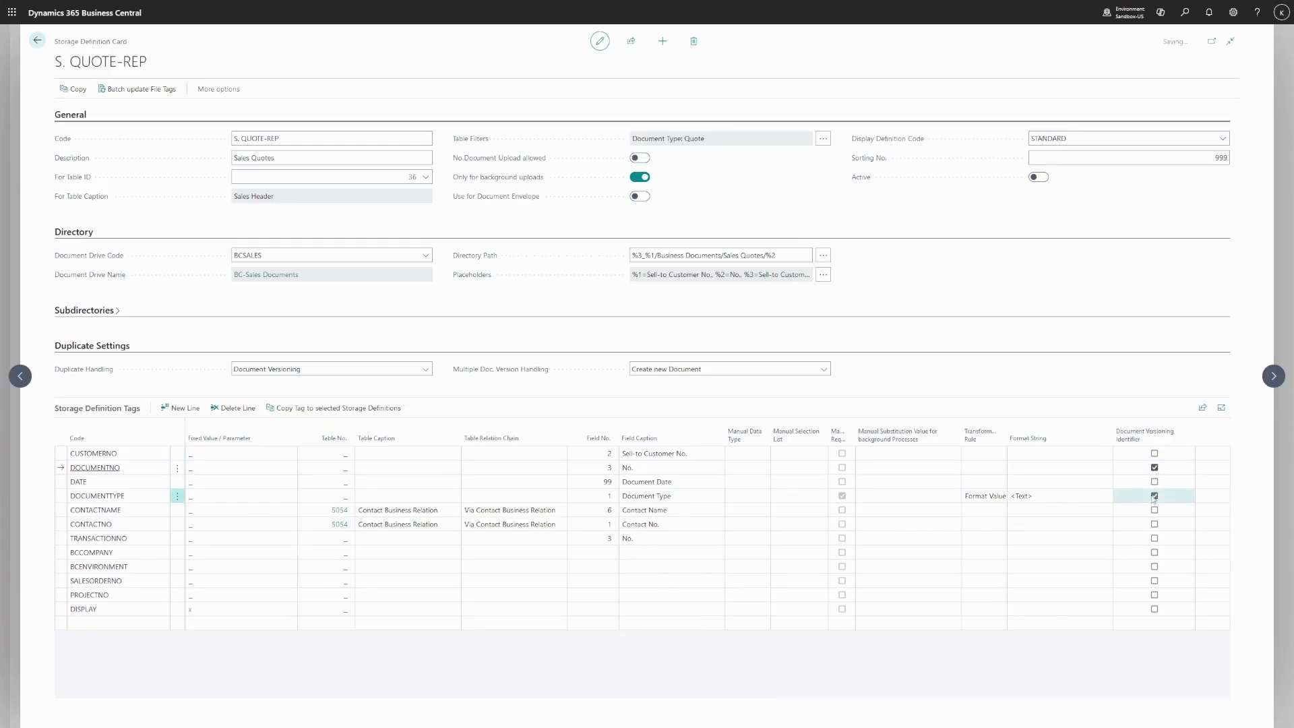
click(1154, 552)
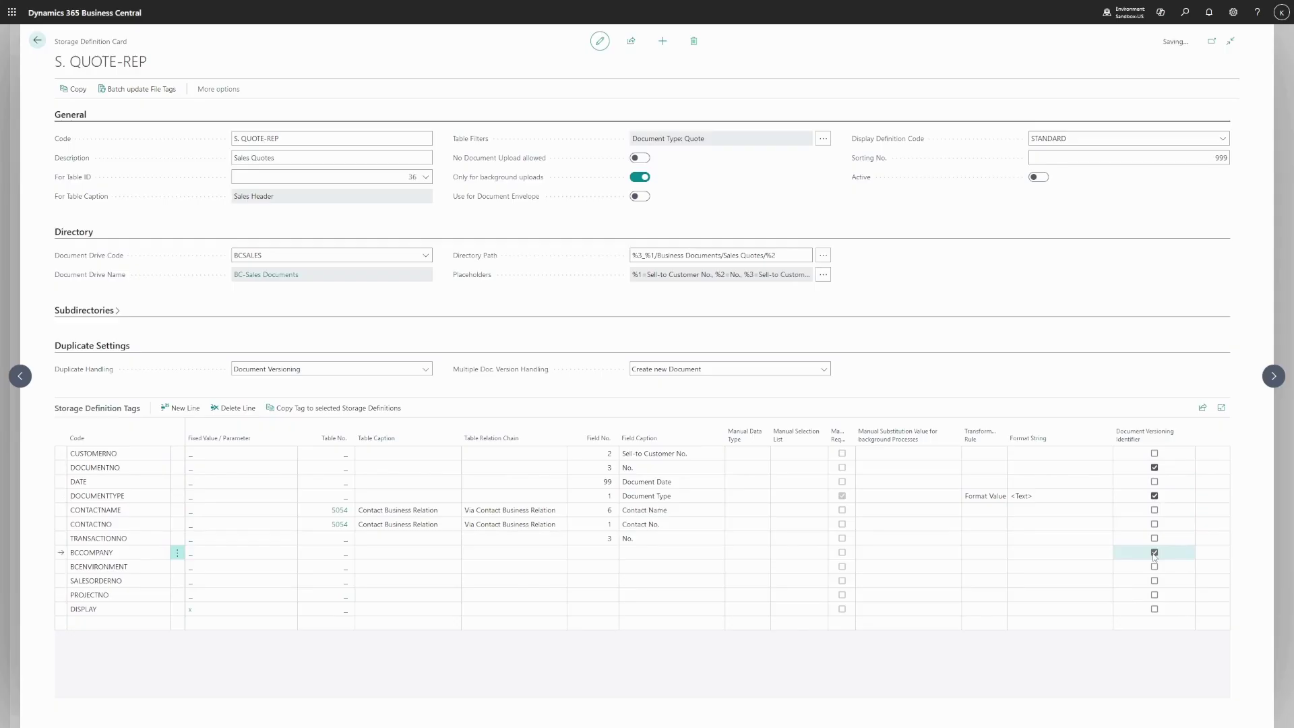
click(1154, 569)
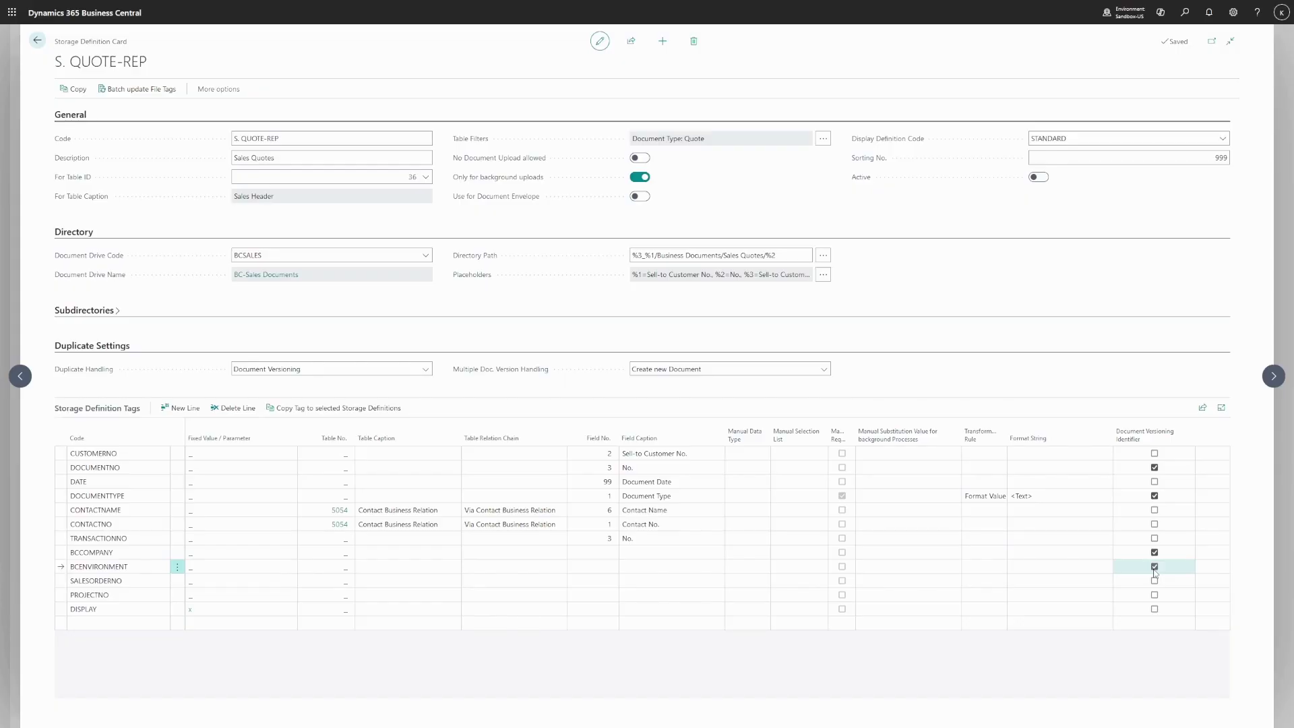
click(1038, 176)
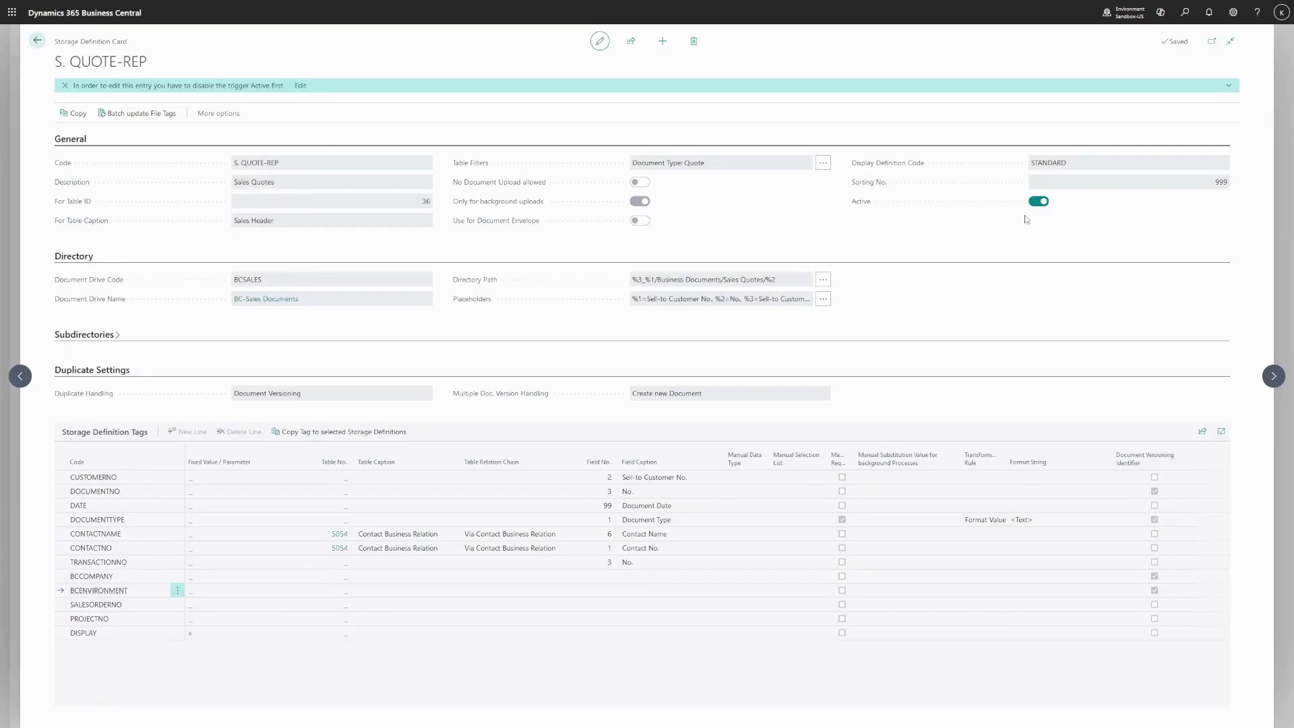
click(35, 41)
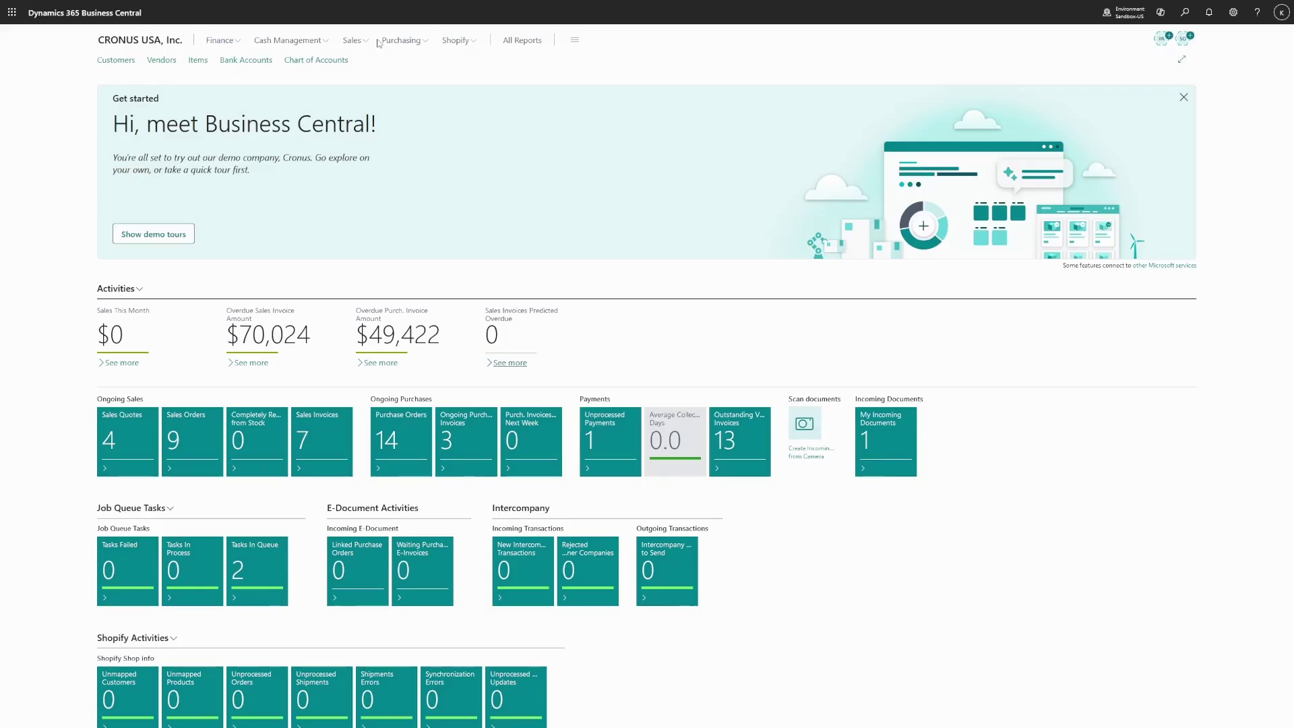
Create a new sales quote for Adatum Corporation from the customer list
click(113, 62)
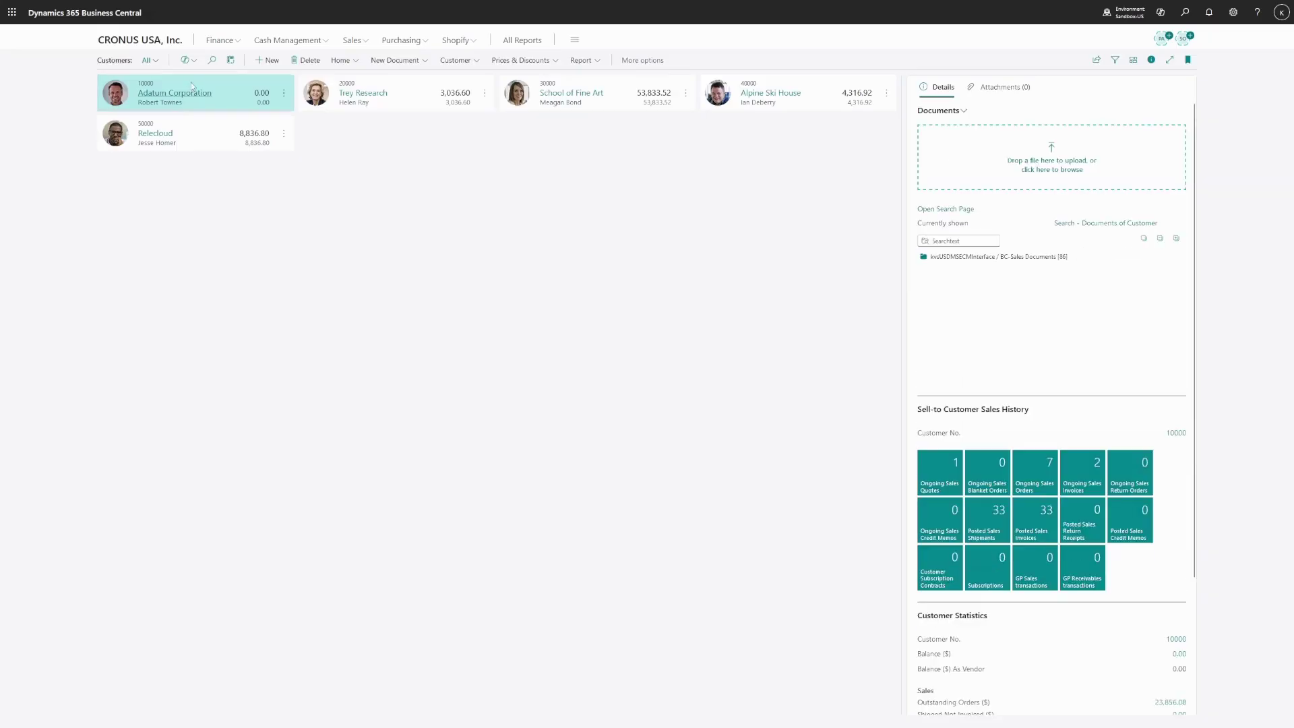
click(395, 60)
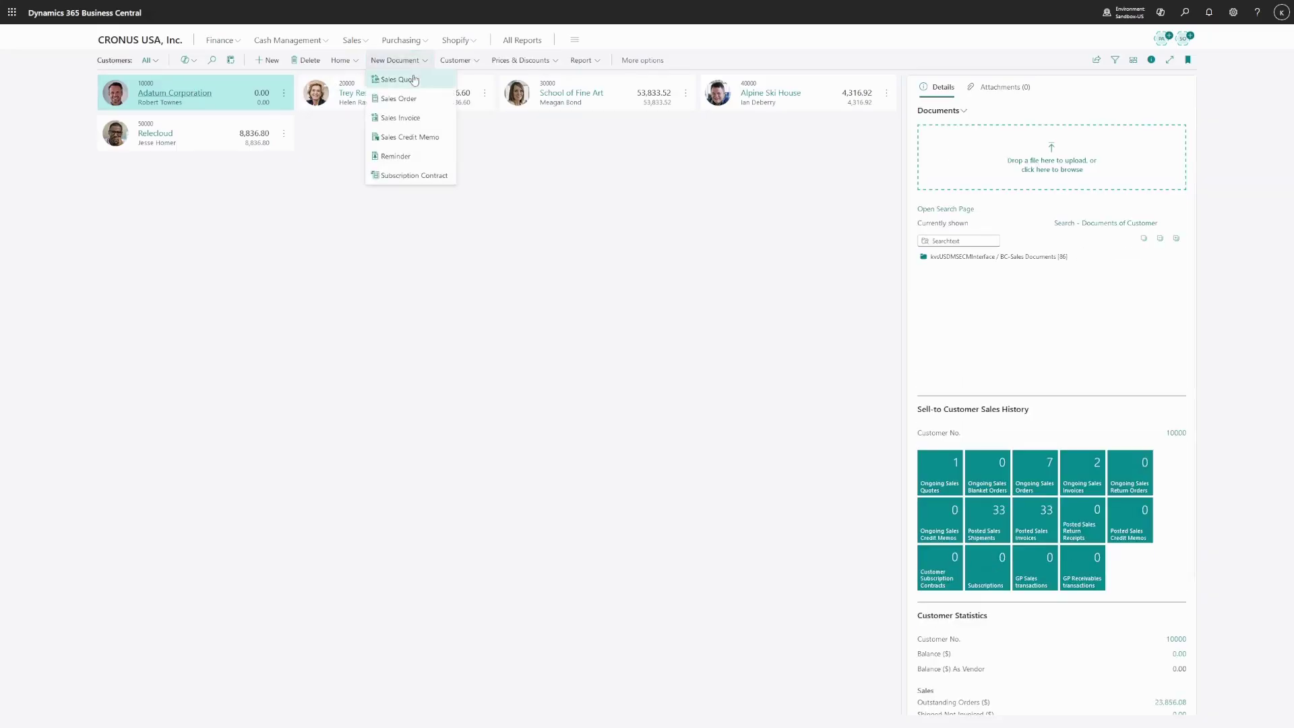
click(413, 80)
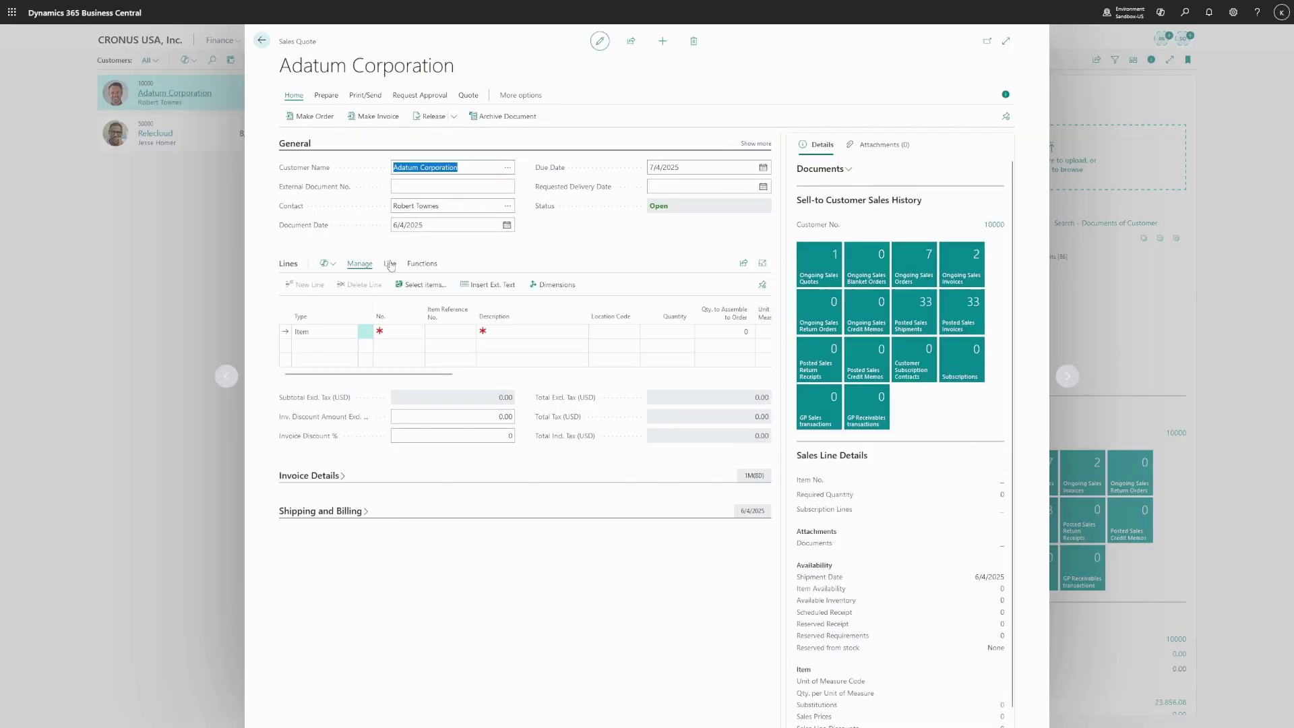
Add item 1936-S, BERLIN Guest Chair, yellow, to the sales quote lines with a quantity of 1
click(399, 331)
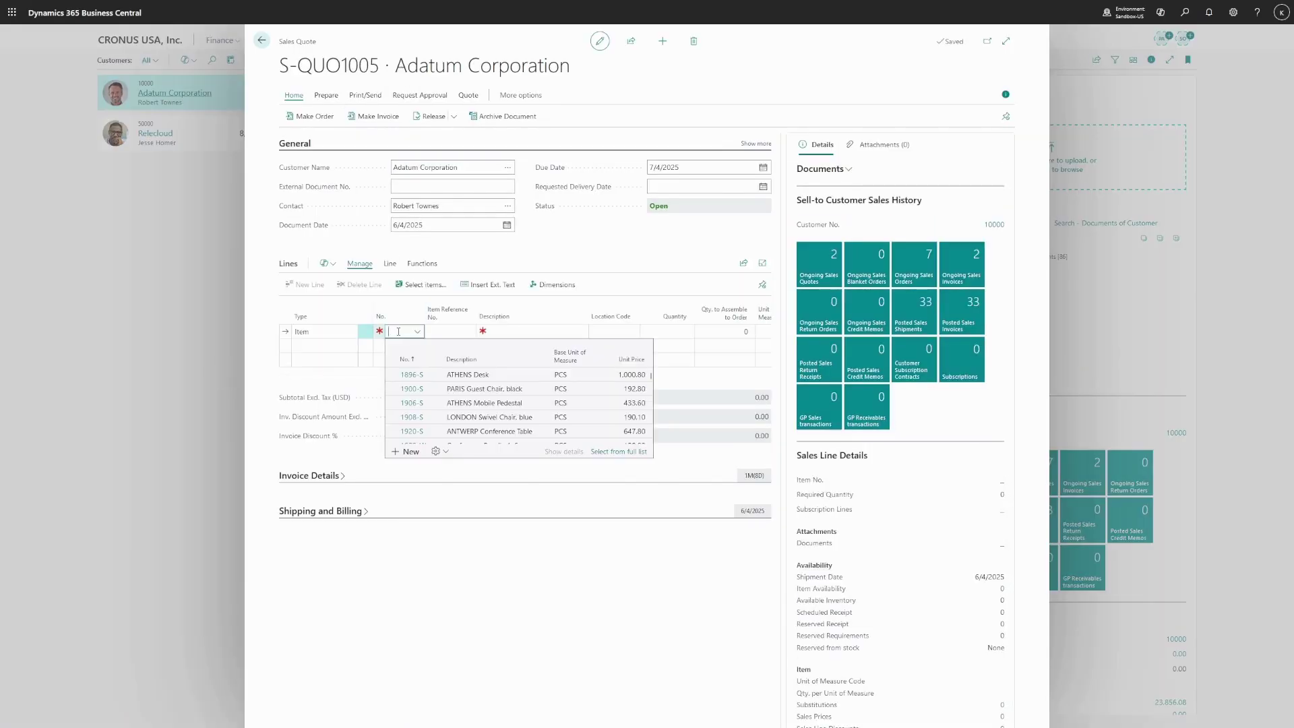
text(chair)
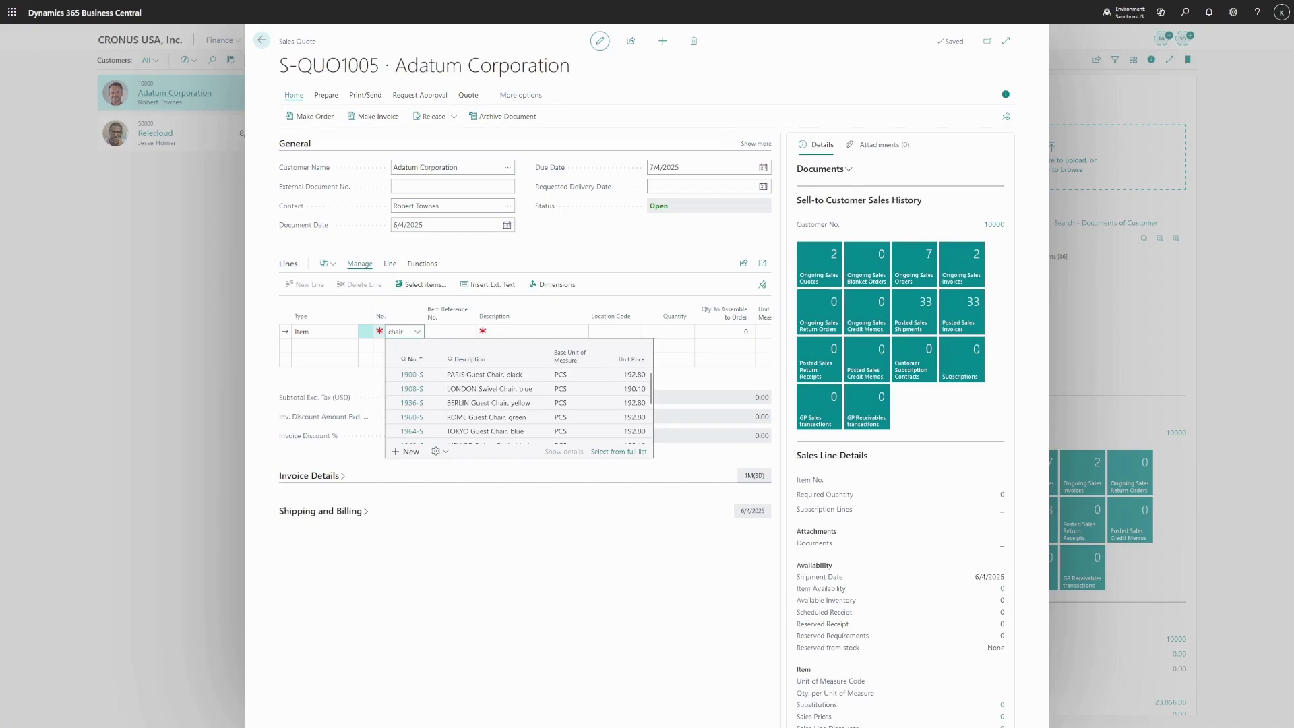
click(425, 408)
click(673, 334)
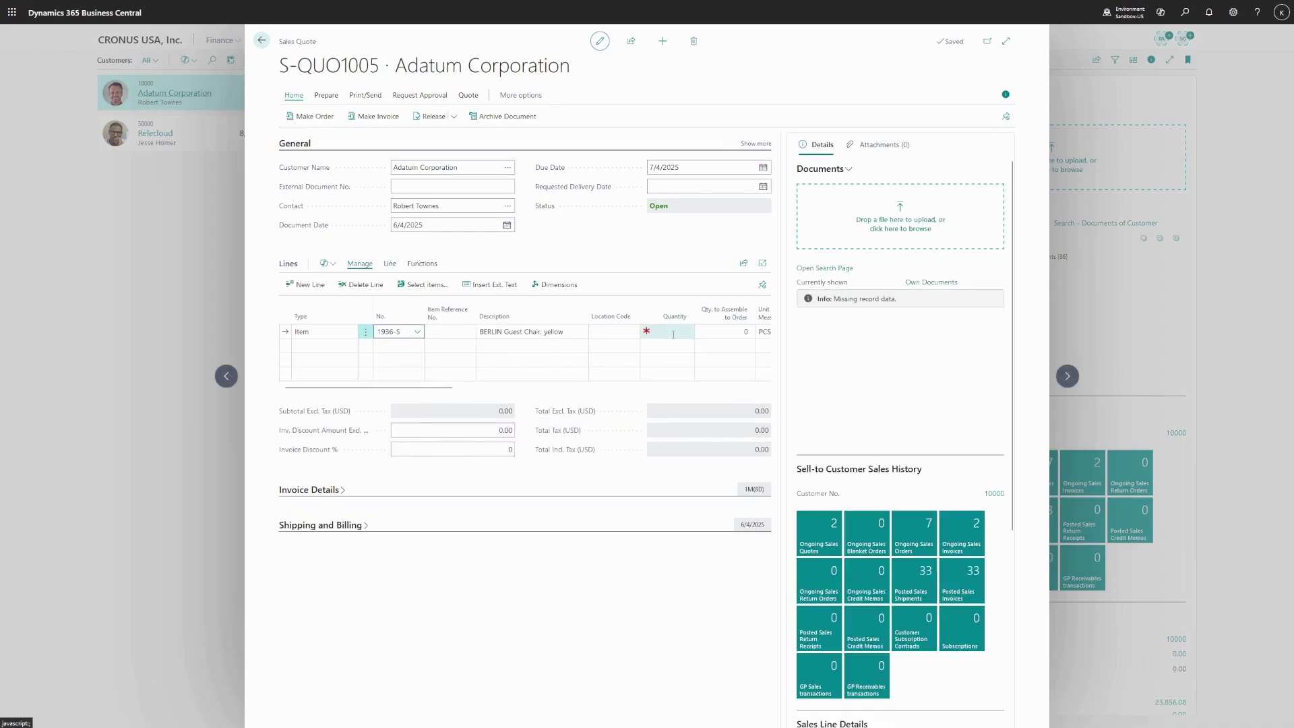
text(1)
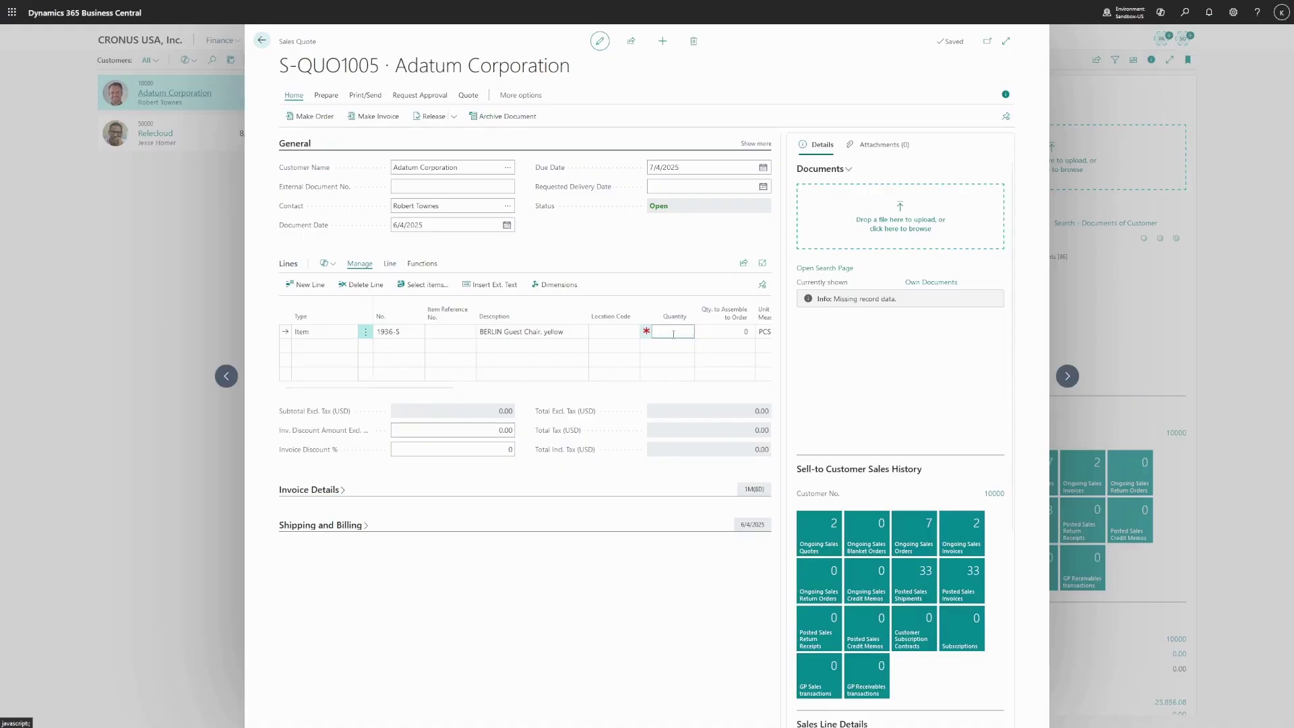
key(Tab)
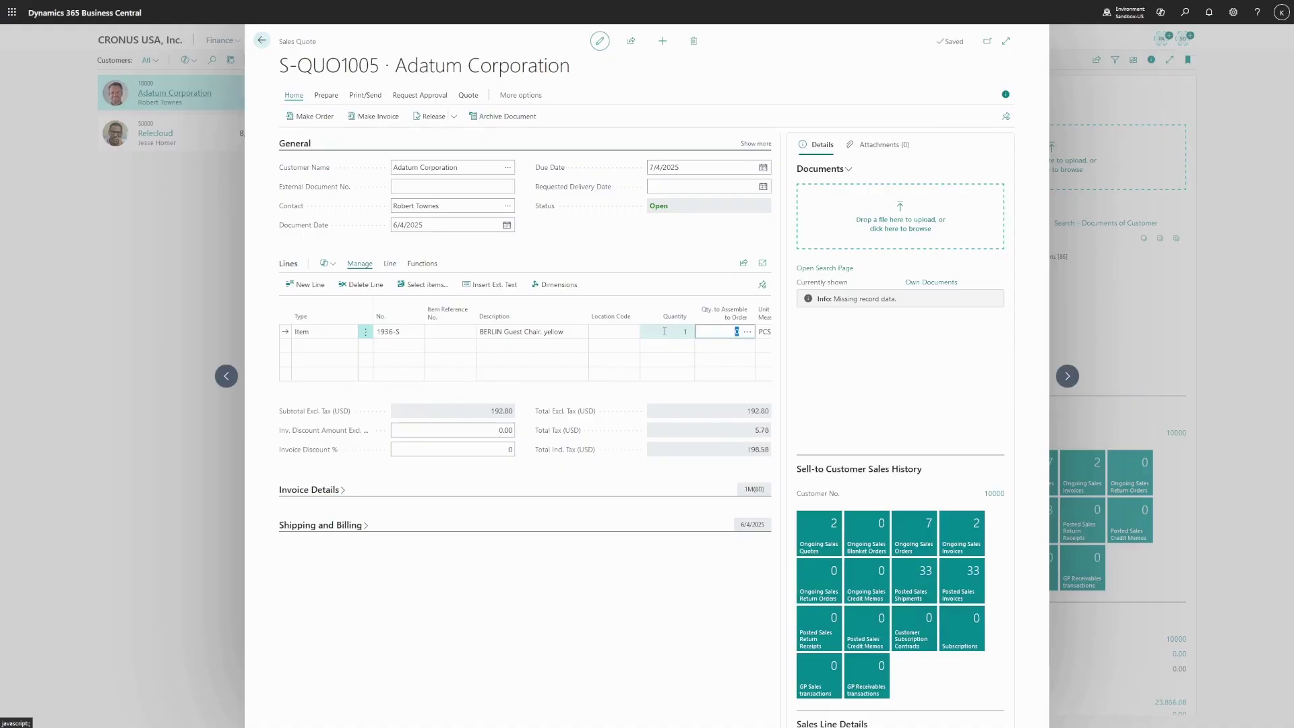
Print the sales quote with the Standard Sales Quote (Word) layout and cancel the browser's print dialog
click(367, 96)
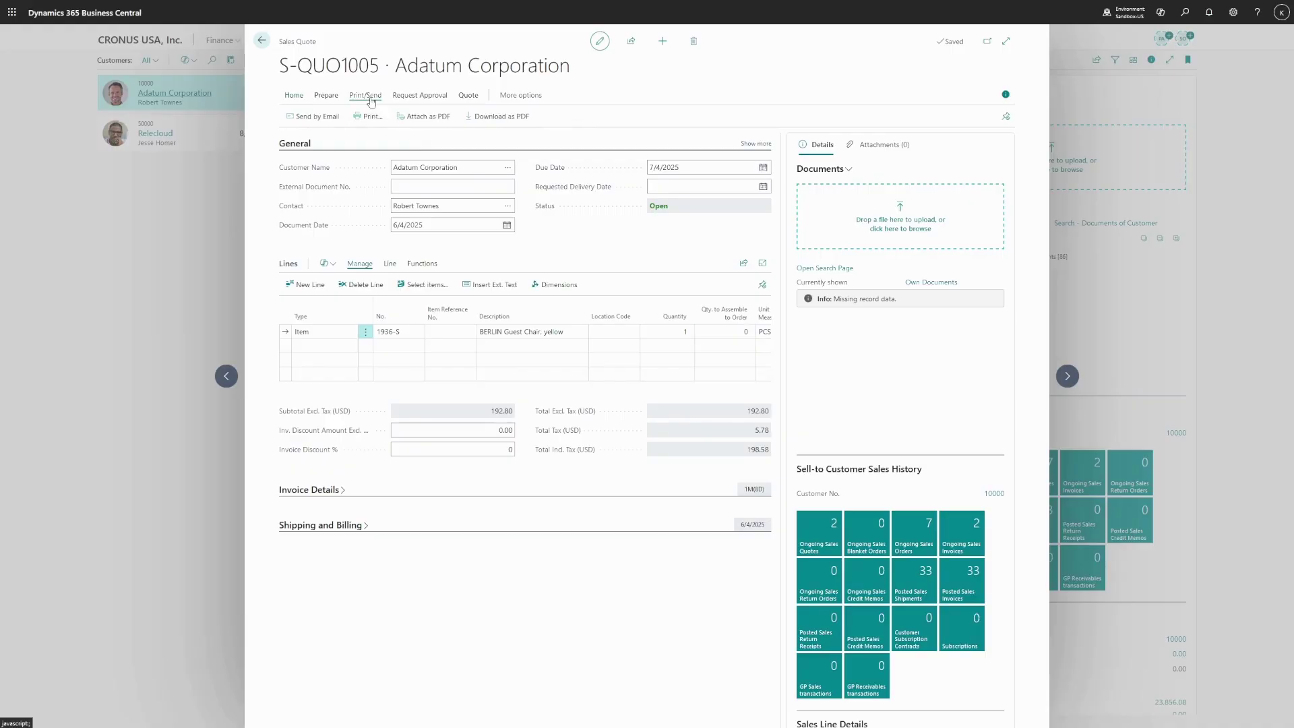
click(370, 116)
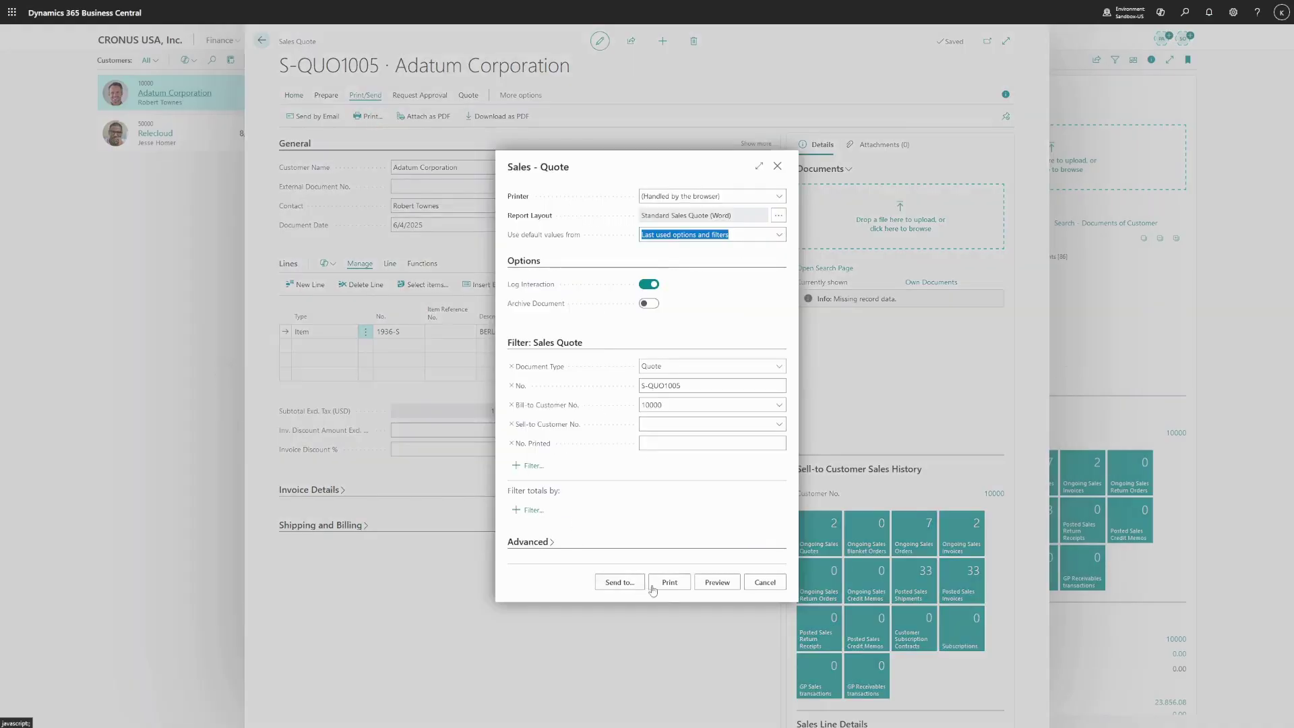
click(667, 587)
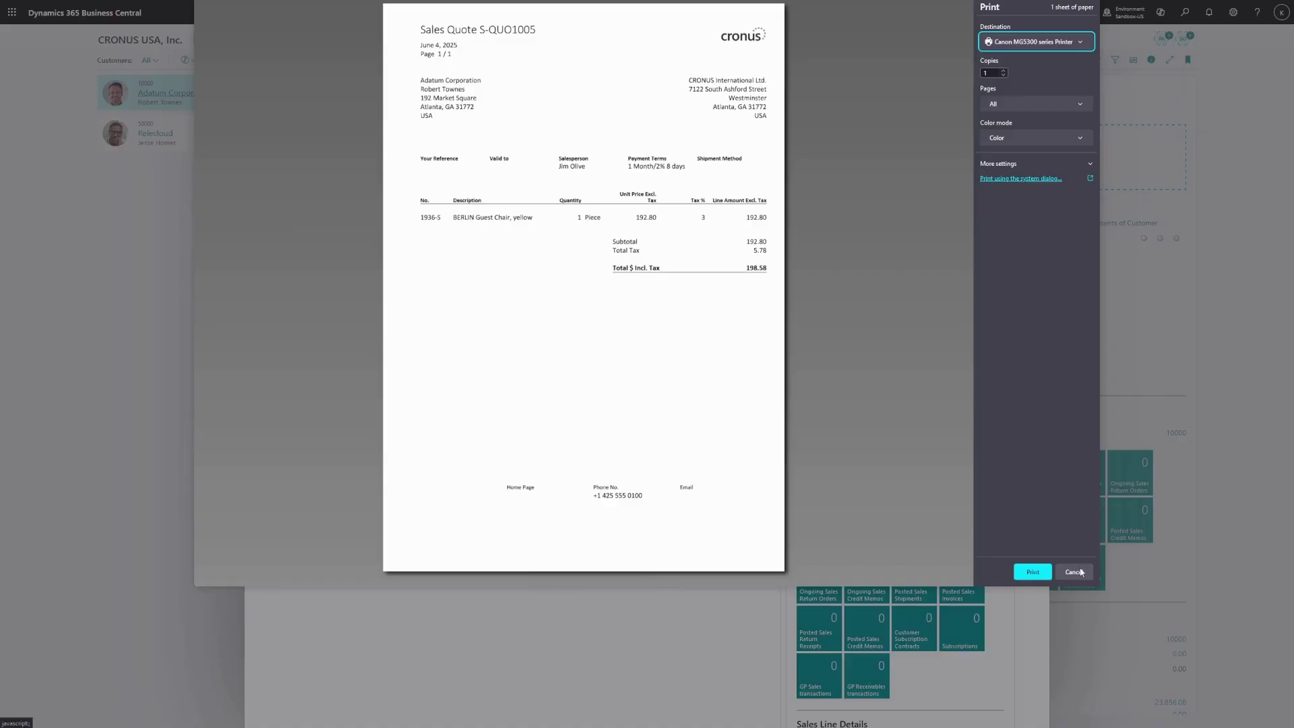
click(1079, 571)
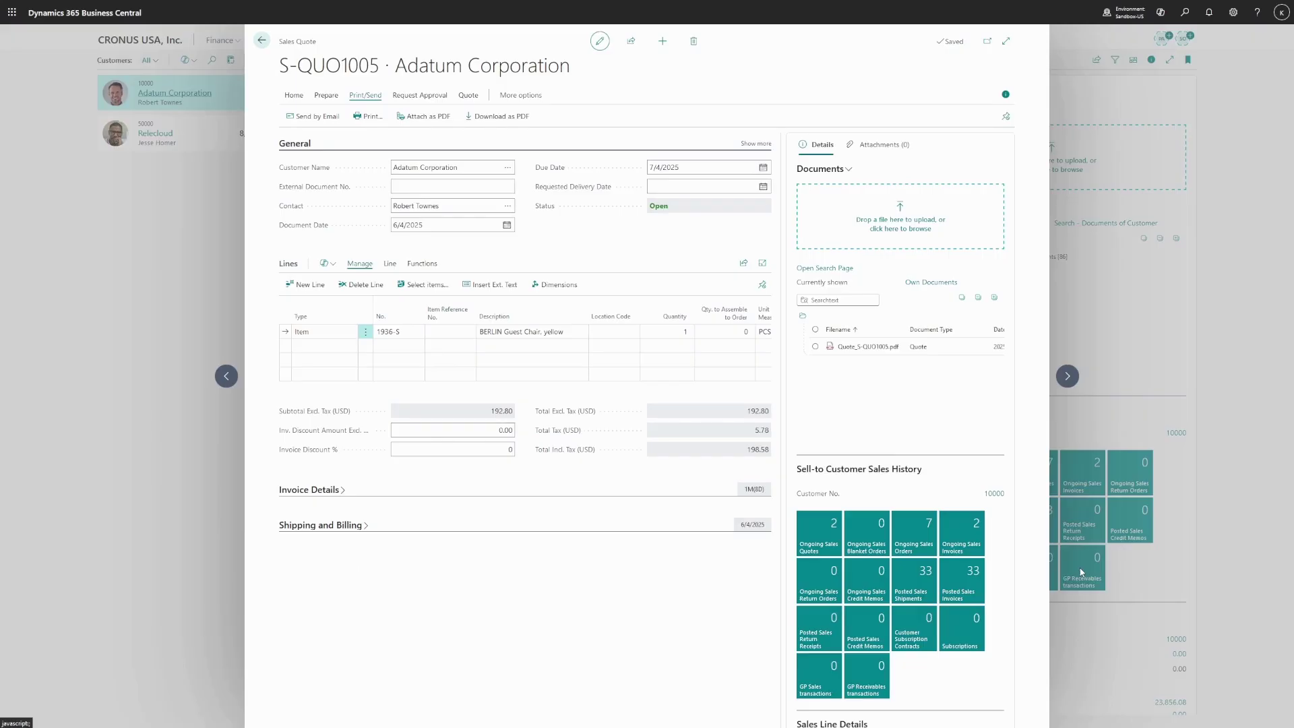
Open the stored quote PDF from the quote's Documents list to check the single chair line, and return to the quote
click(898, 348)
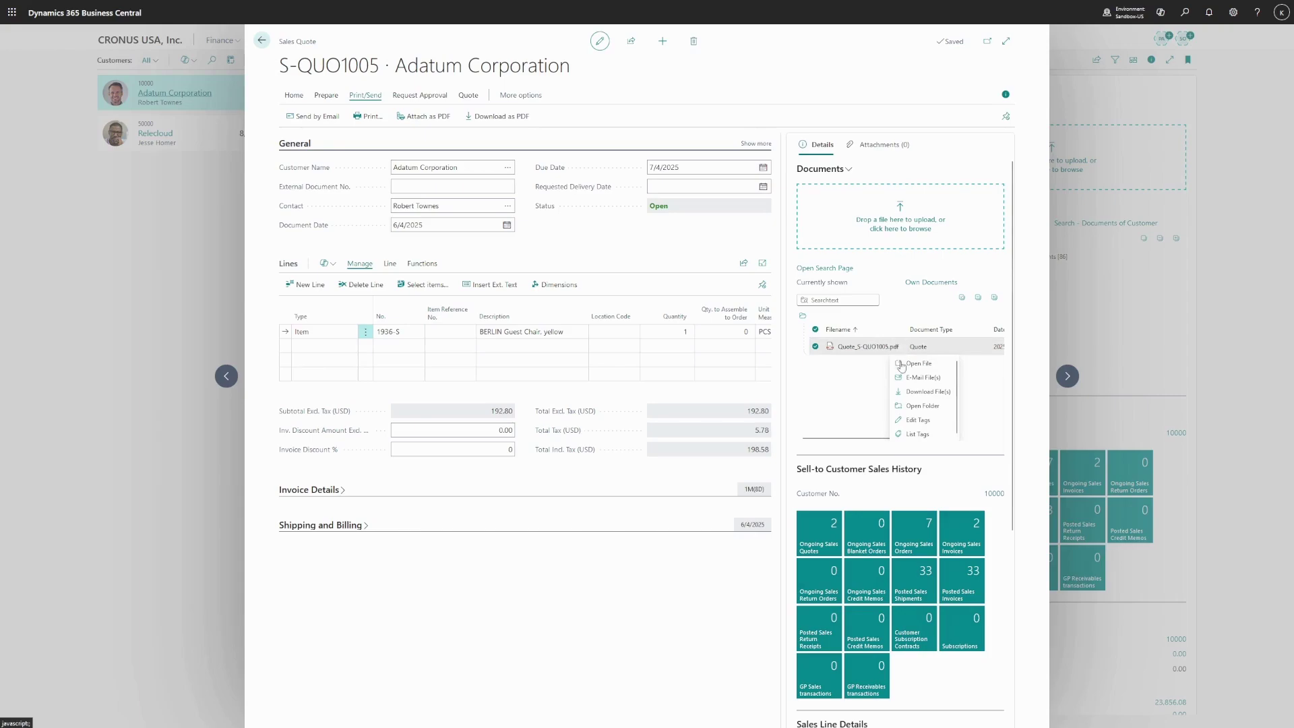
click(904, 369)
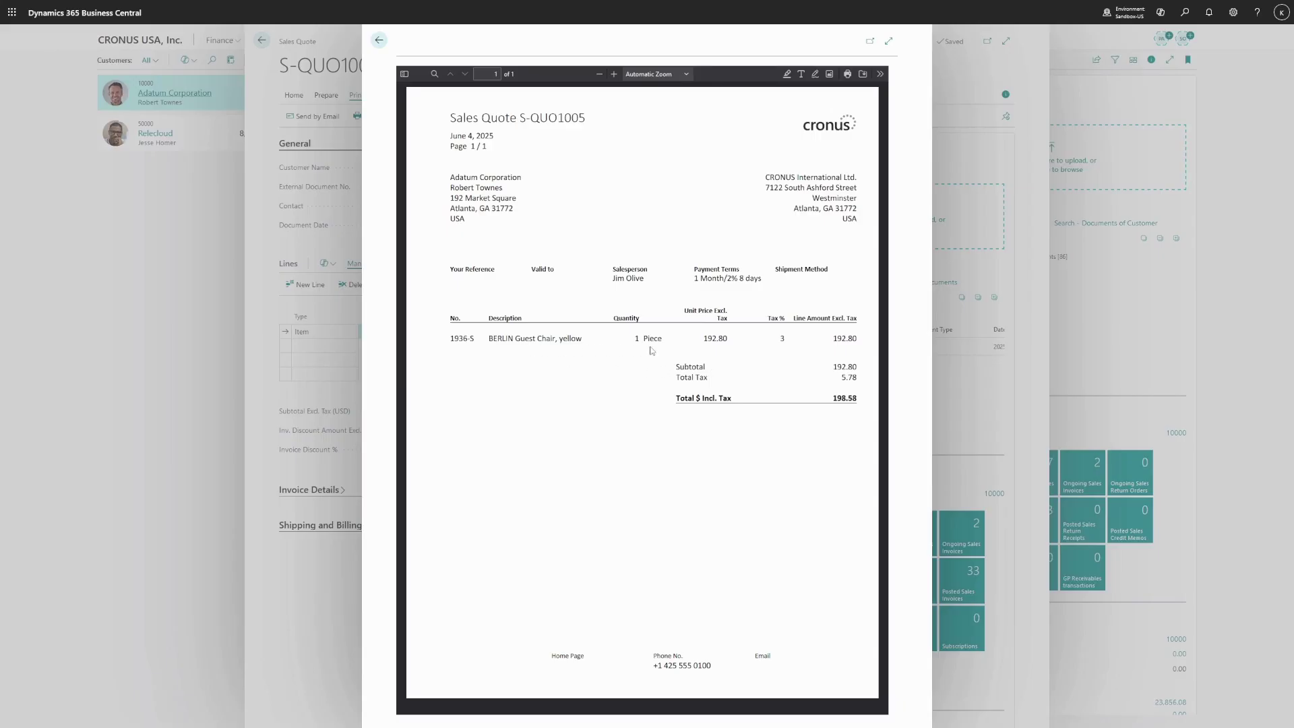
click(379, 39)
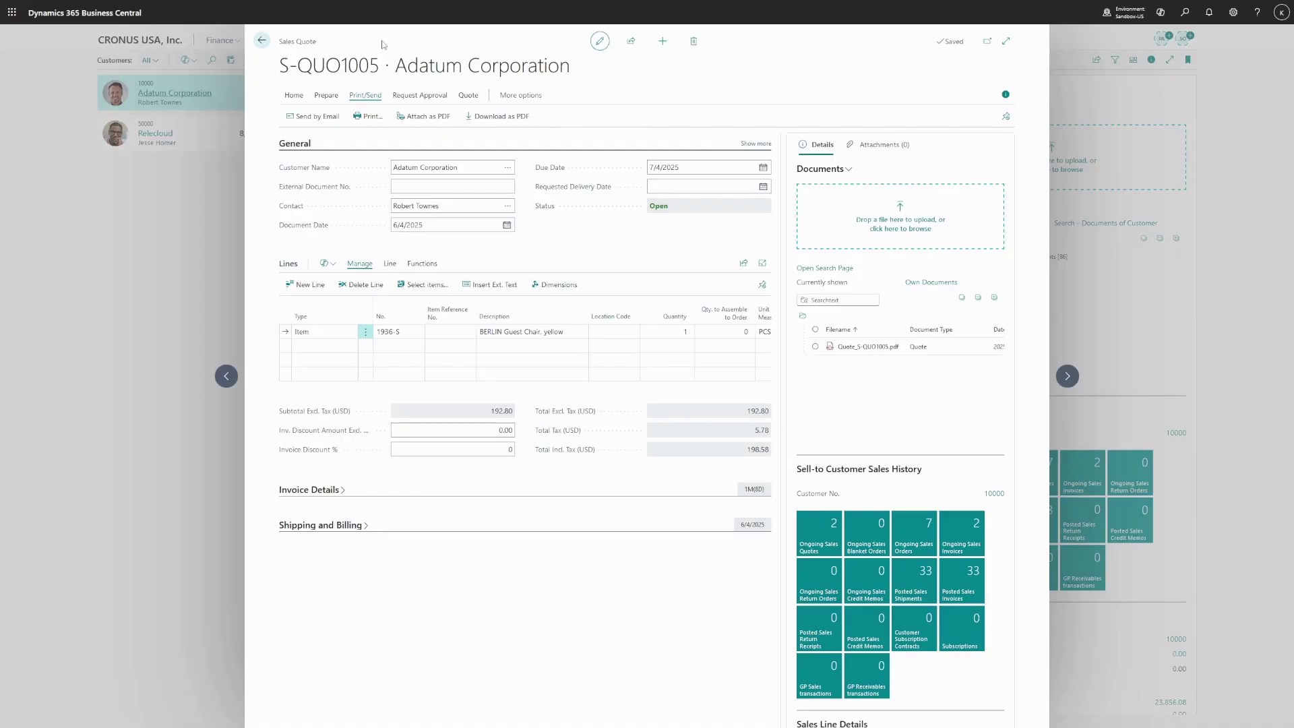
Set the BERLIN Guest Chair quantity to 4 and add item 1920-S, ANTWERP Conference Table, with a quantity of 1
click(671, 331)
text(4)
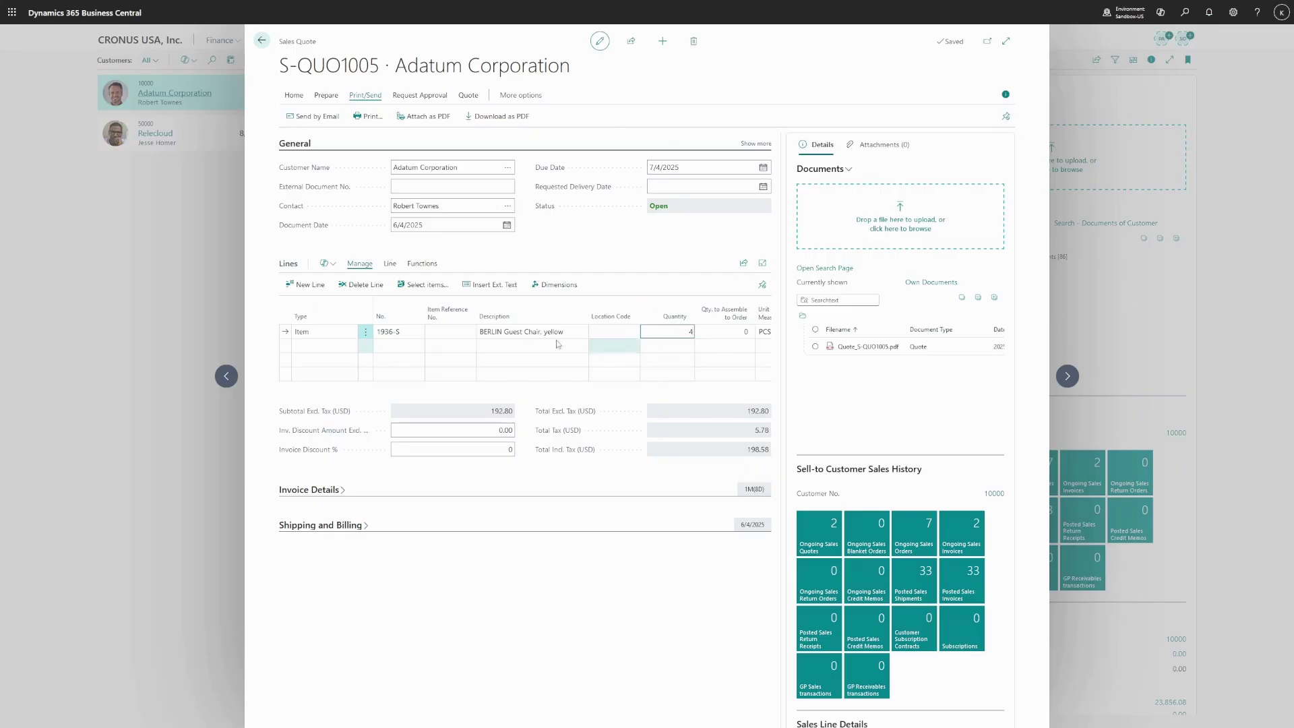
click(415, 346)
text(table)
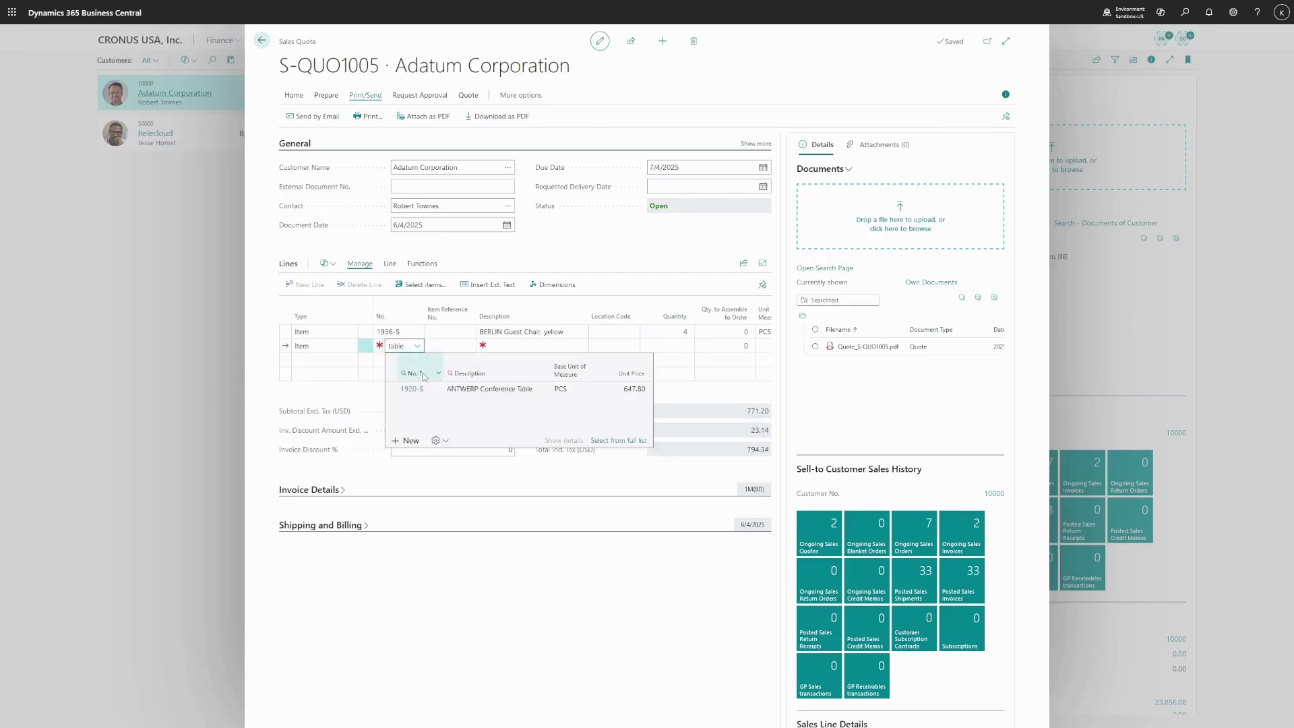
click(428, 393)
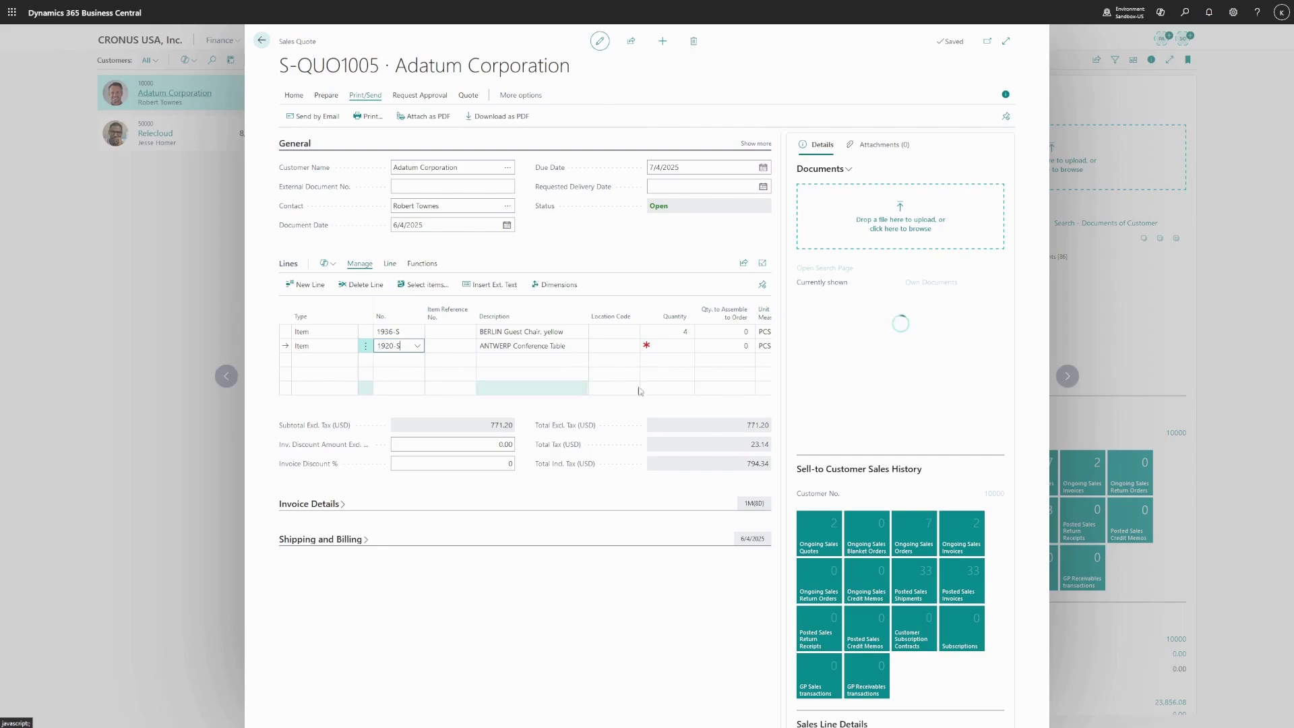
click(674, 346)
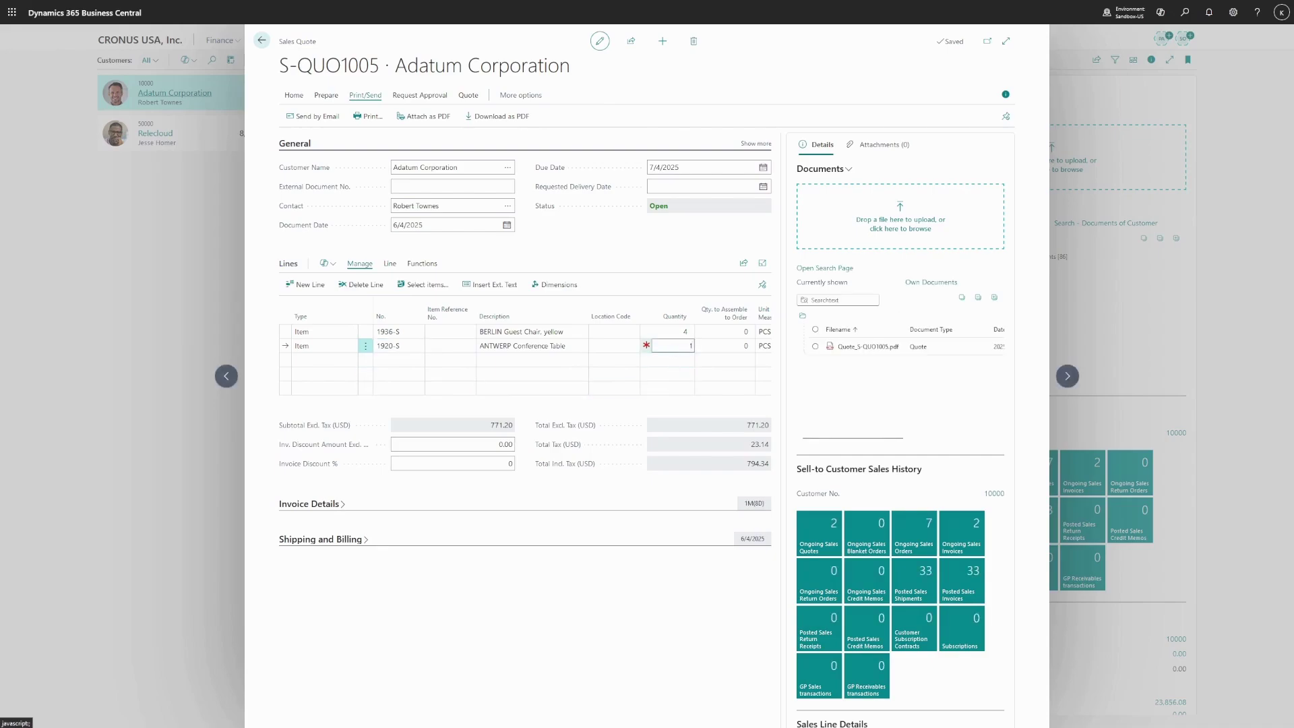
key(Tab)
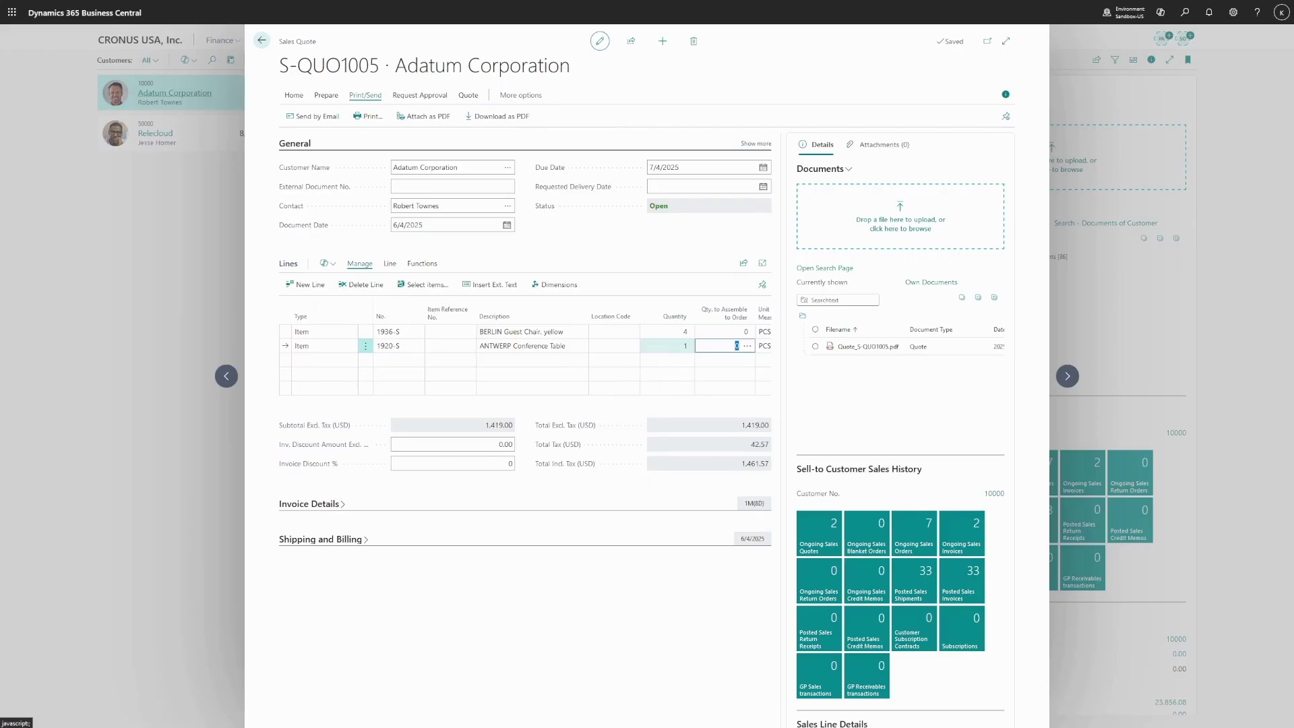
Print the revised two-line sales quote and cancel the browser's print dialog
click(375, 118)
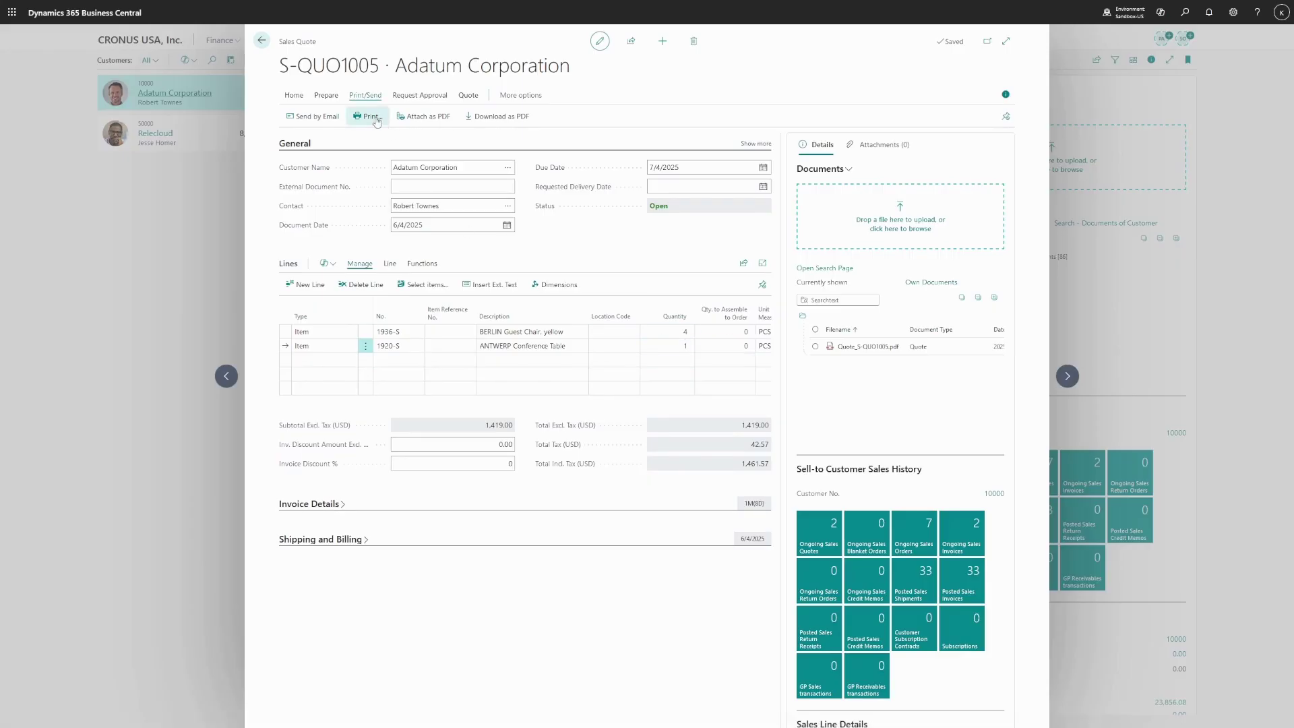
click(674, 583)
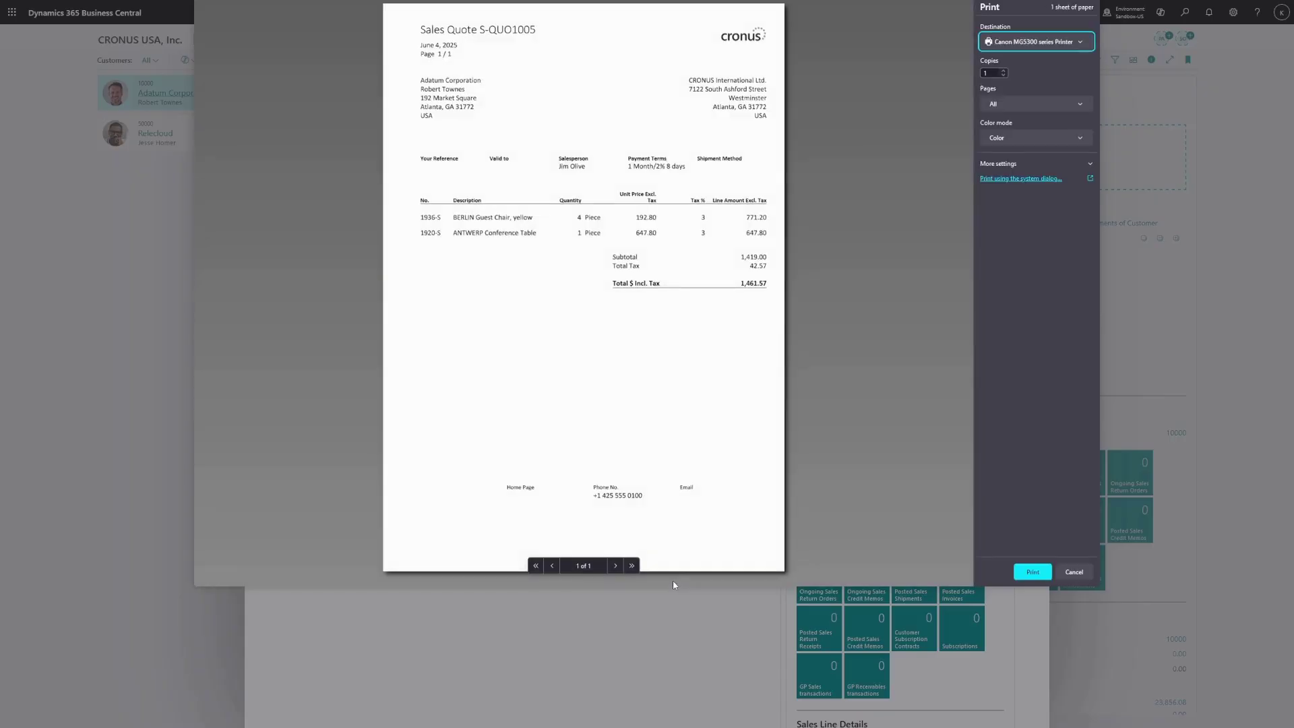
click(1071, 570)
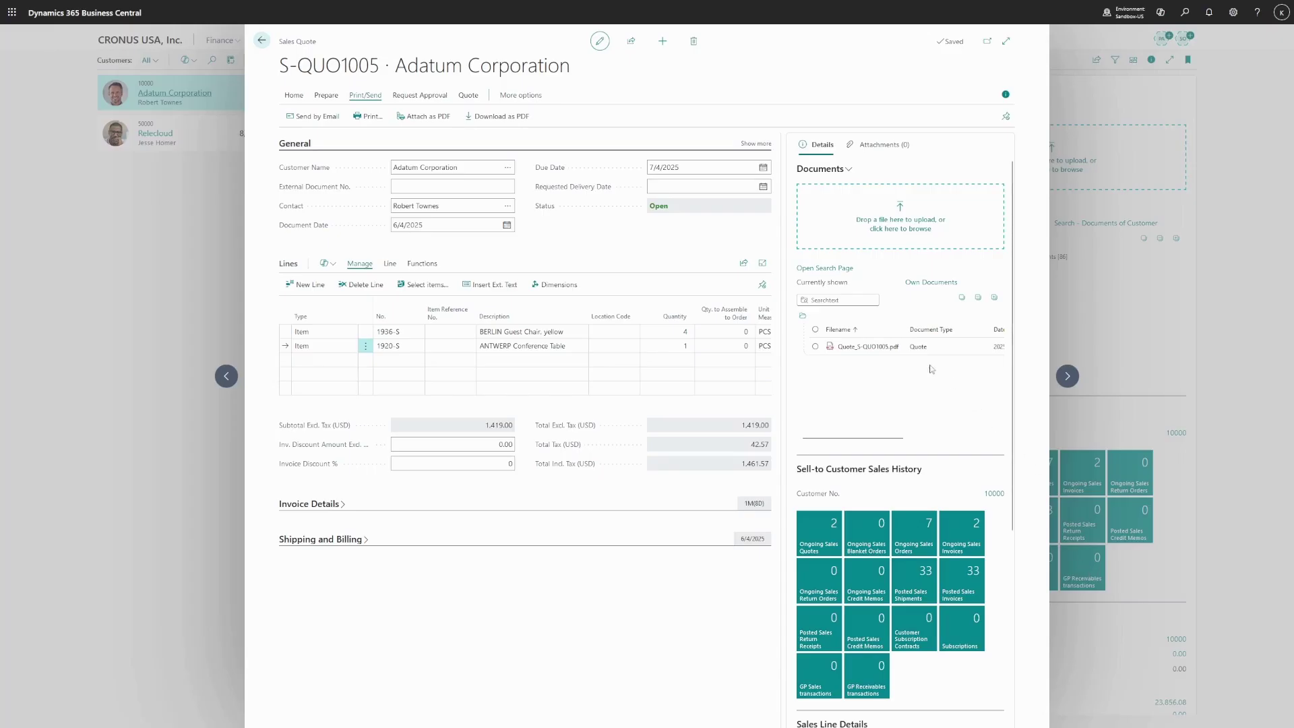
Reopen the stored quote PDF to check the revised chair and table lines, and return to the quote
click(896, 349)
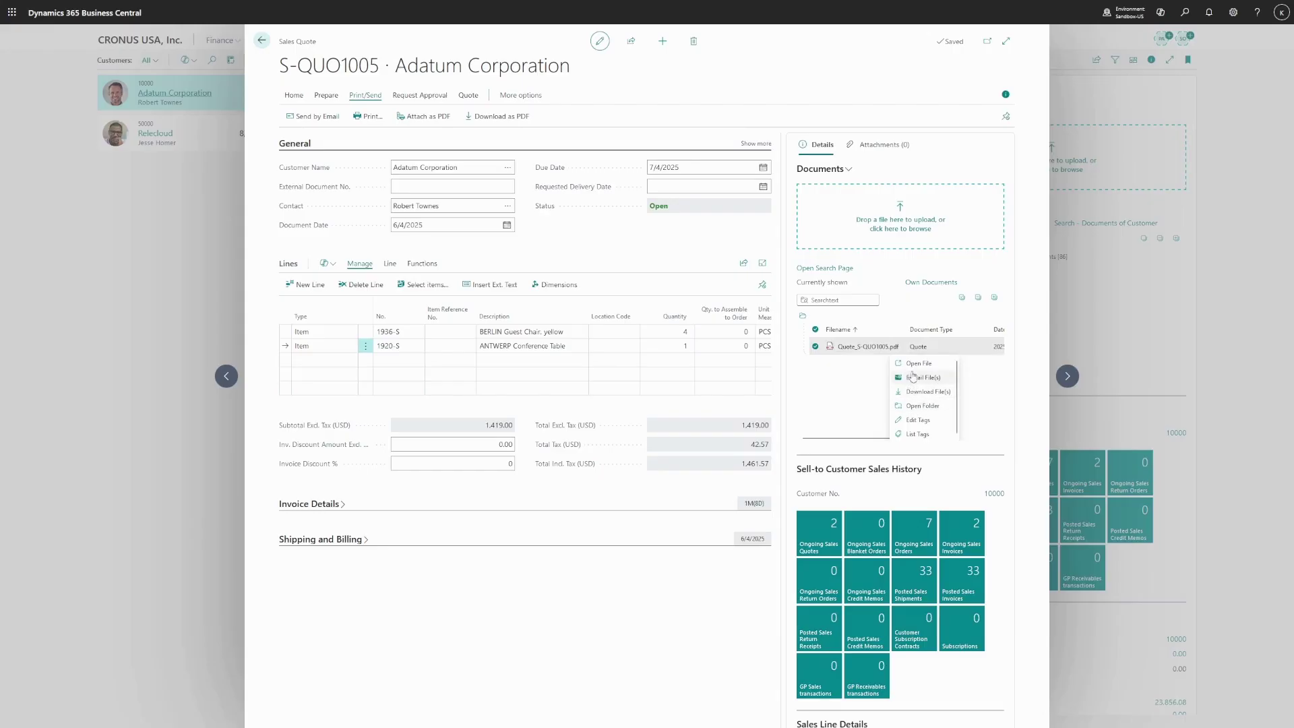
click(913, 368)
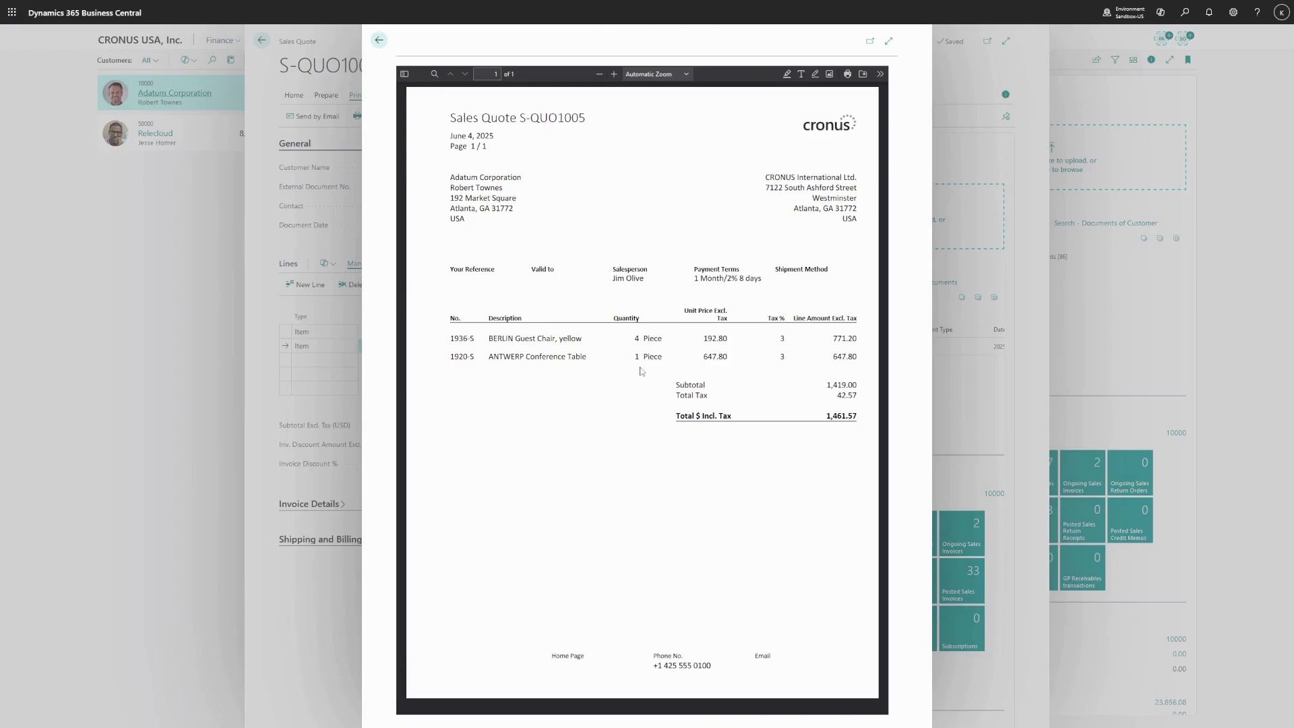
click(379, 42)
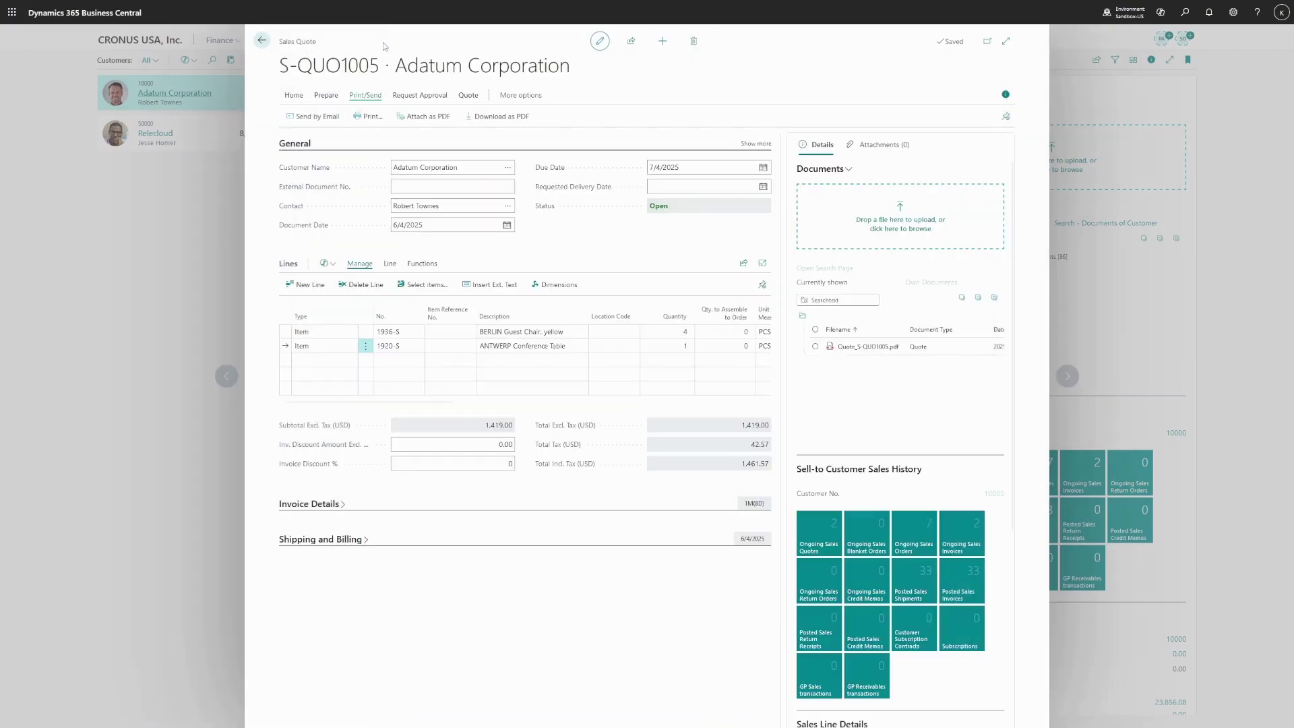
Open the quote PDF's folder in SharePoint and display the file's version history
click(898, 349)
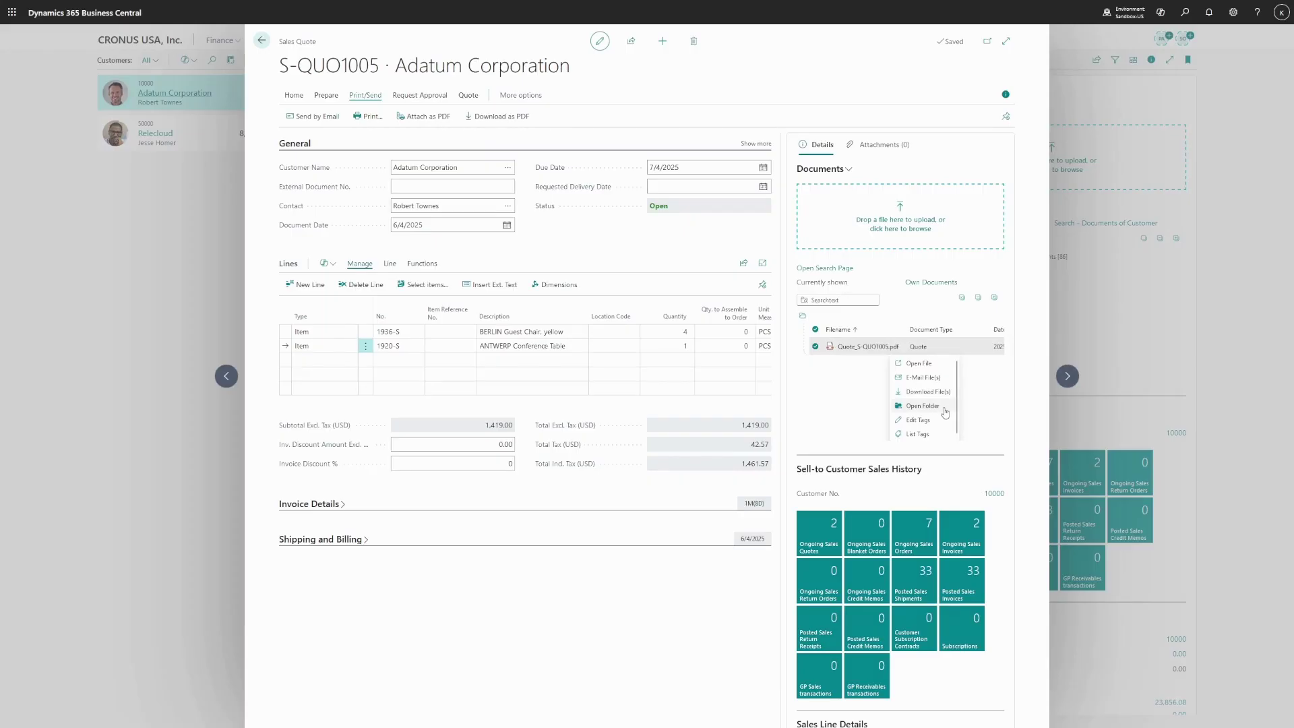
click(921, 406)
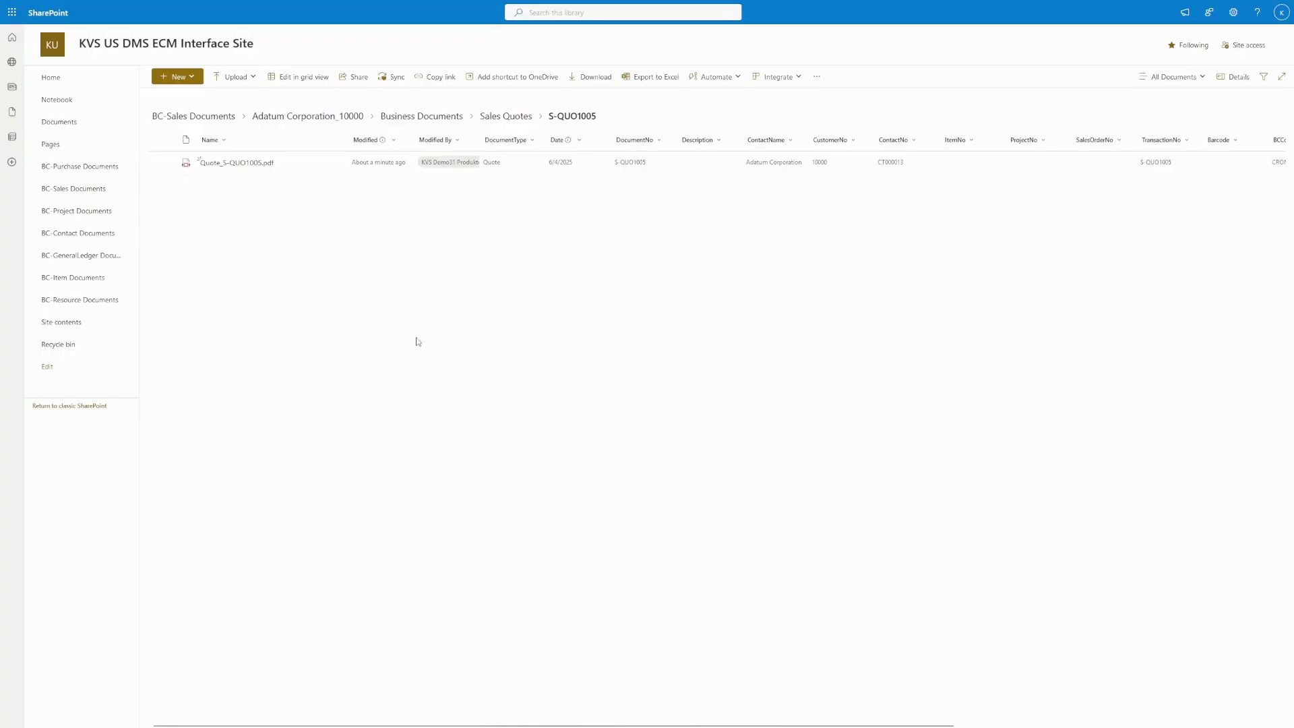
click(319, 163)
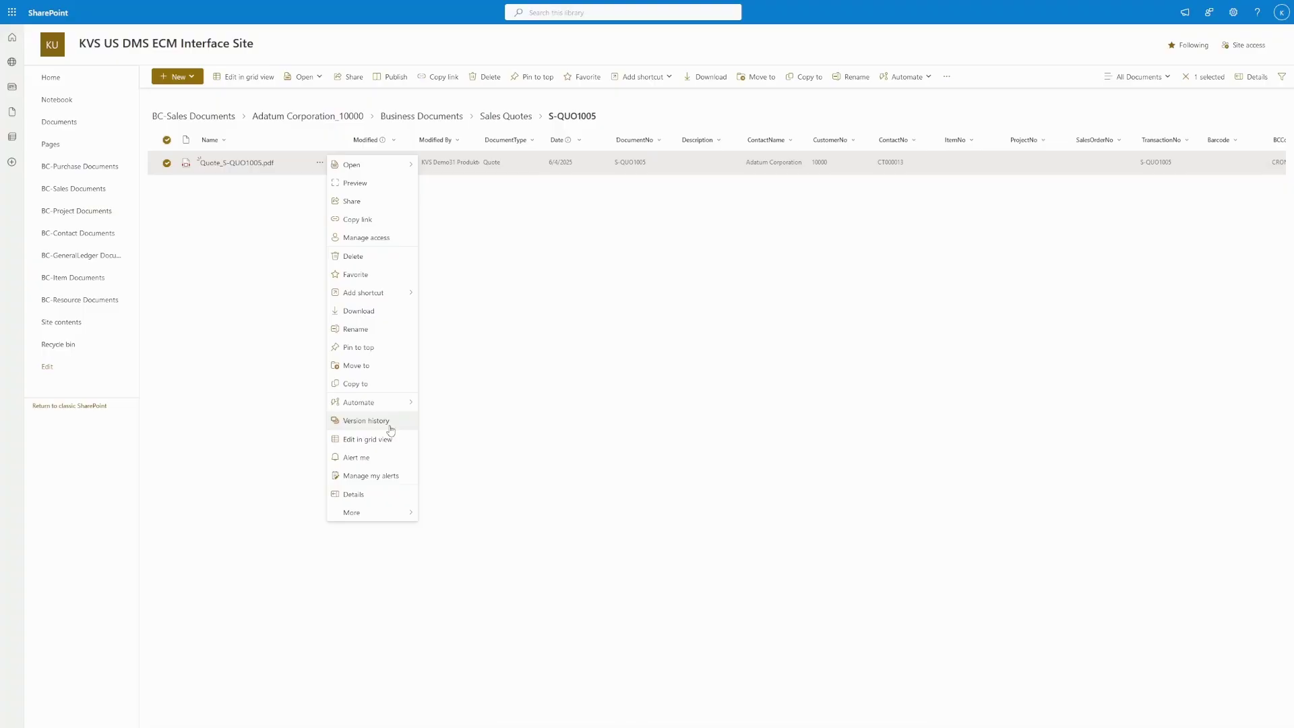
click(366, 421)
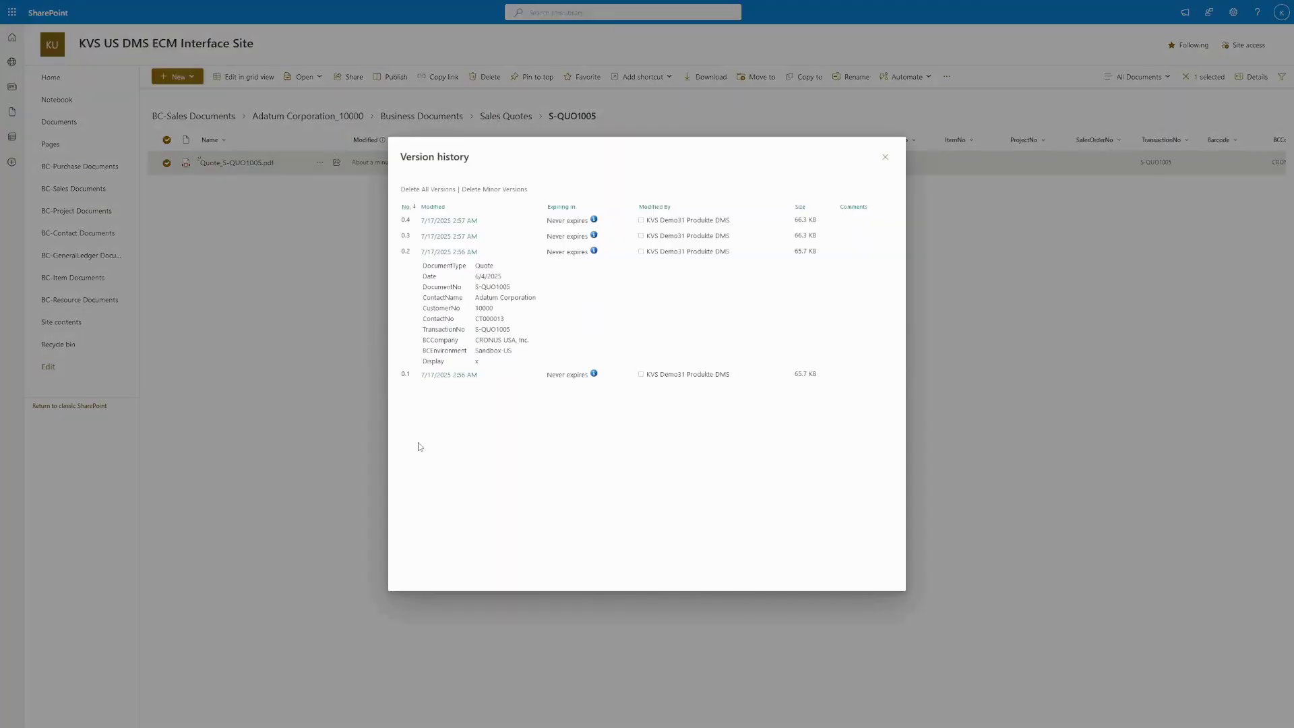
View version 0.2 of the quote PDF in a private window, and close that window
mouse_move(446, 258)
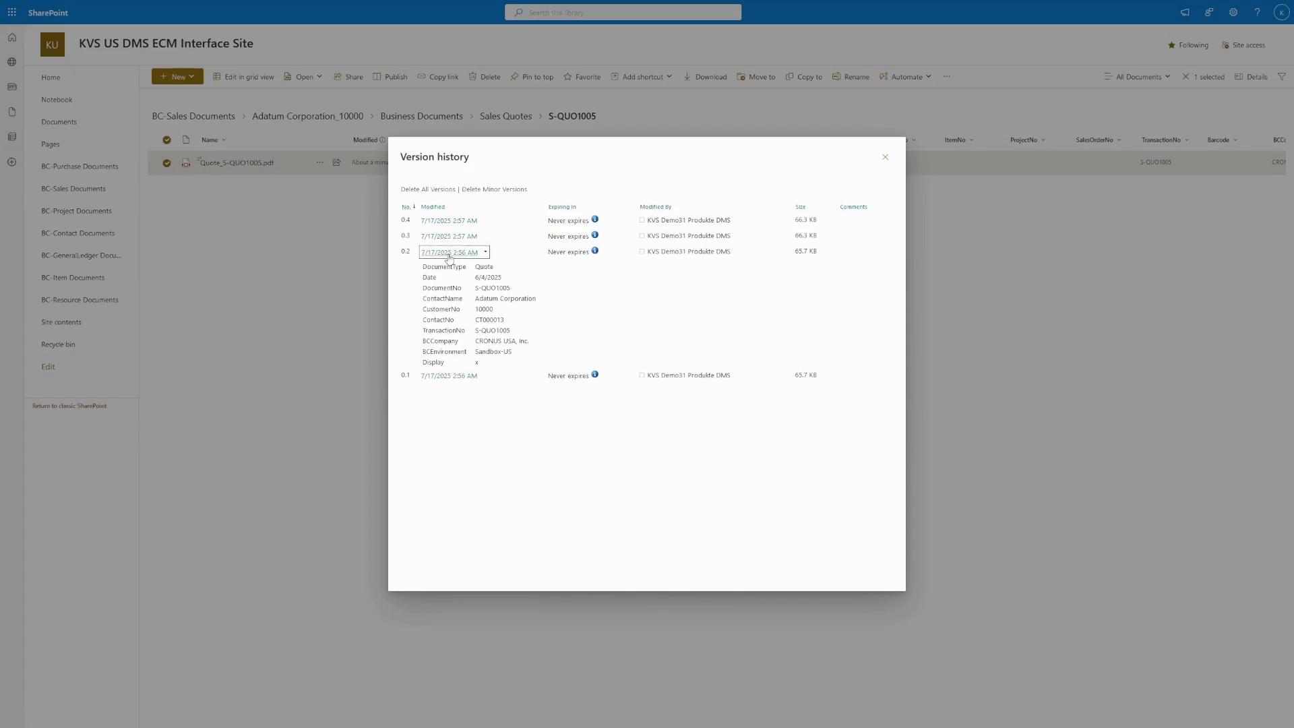
right_click(449, 256)
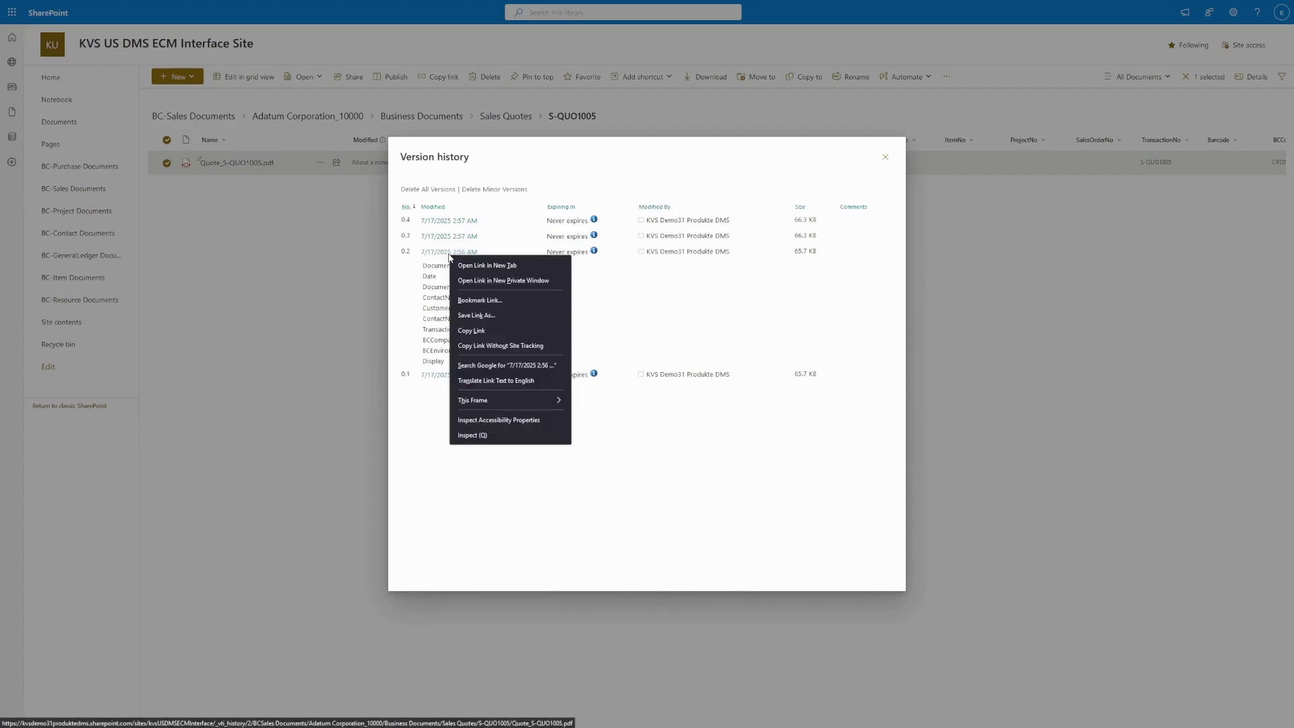
click(462, 281)
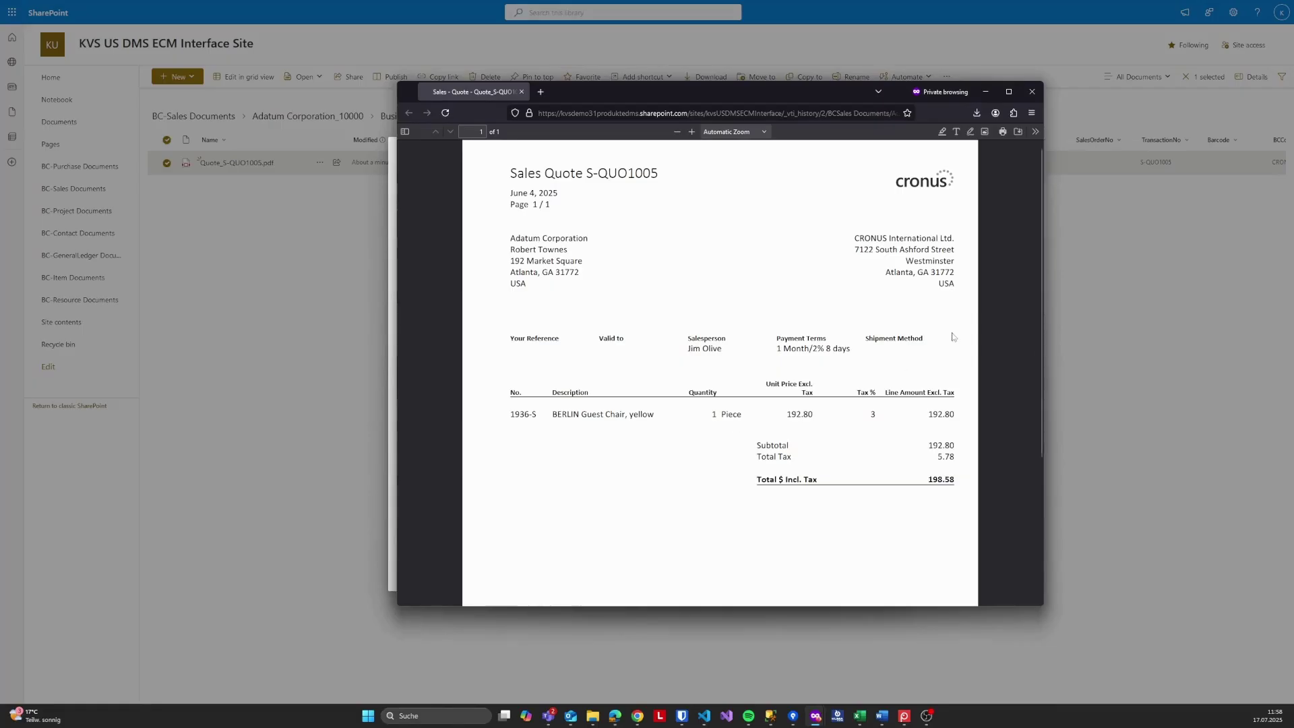
click(1026, 94)
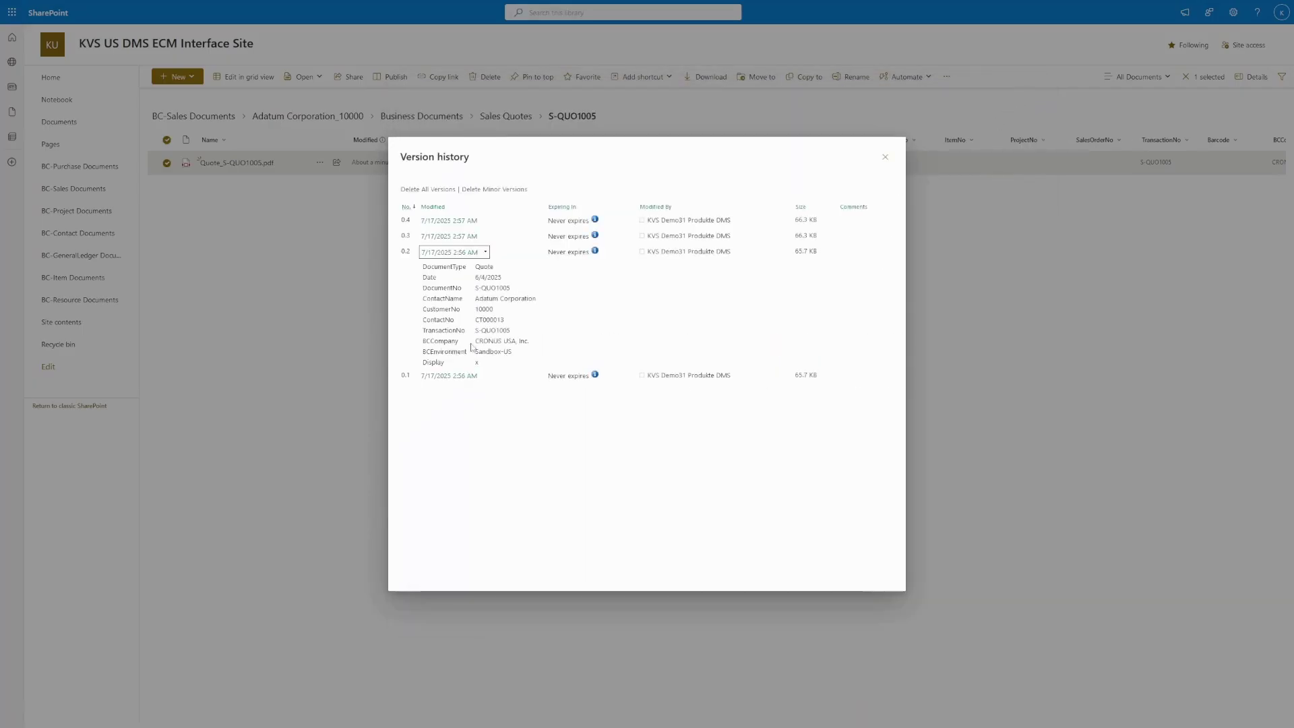
View version 0.4 of the quote PDF in a private window, and close that window
right_click(443, 225)
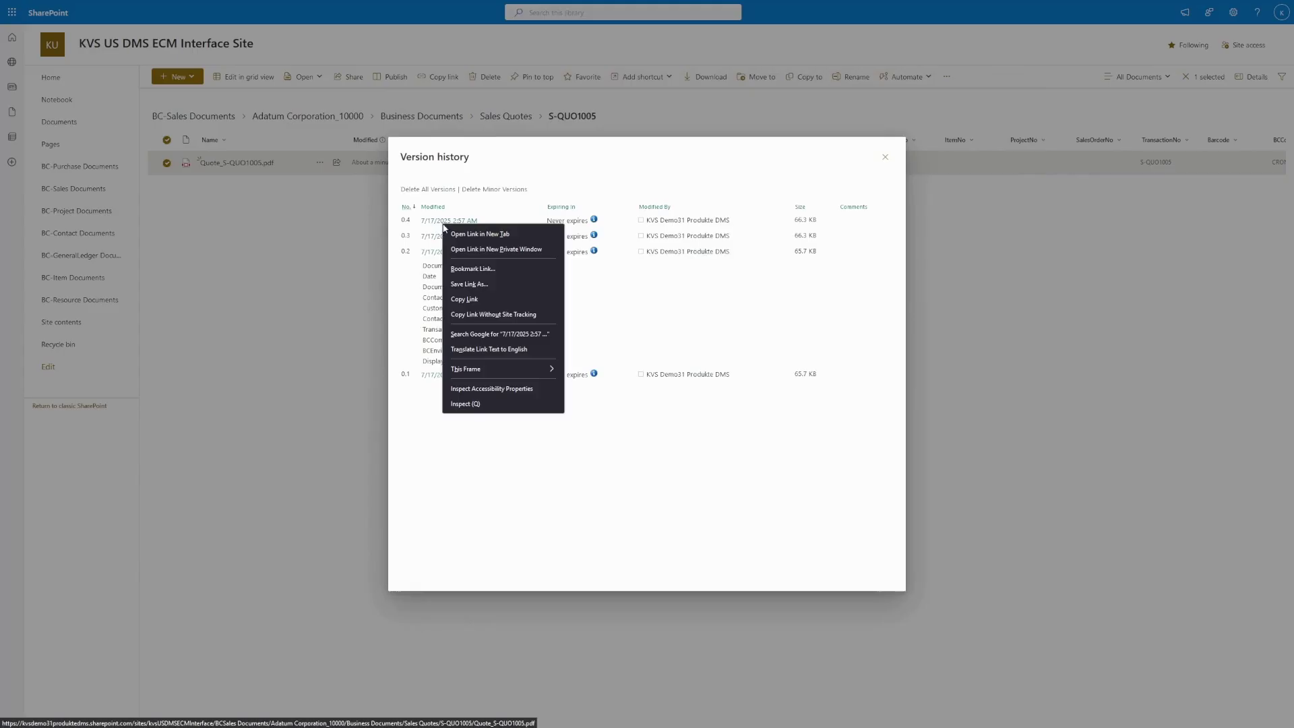
click(457, 250)
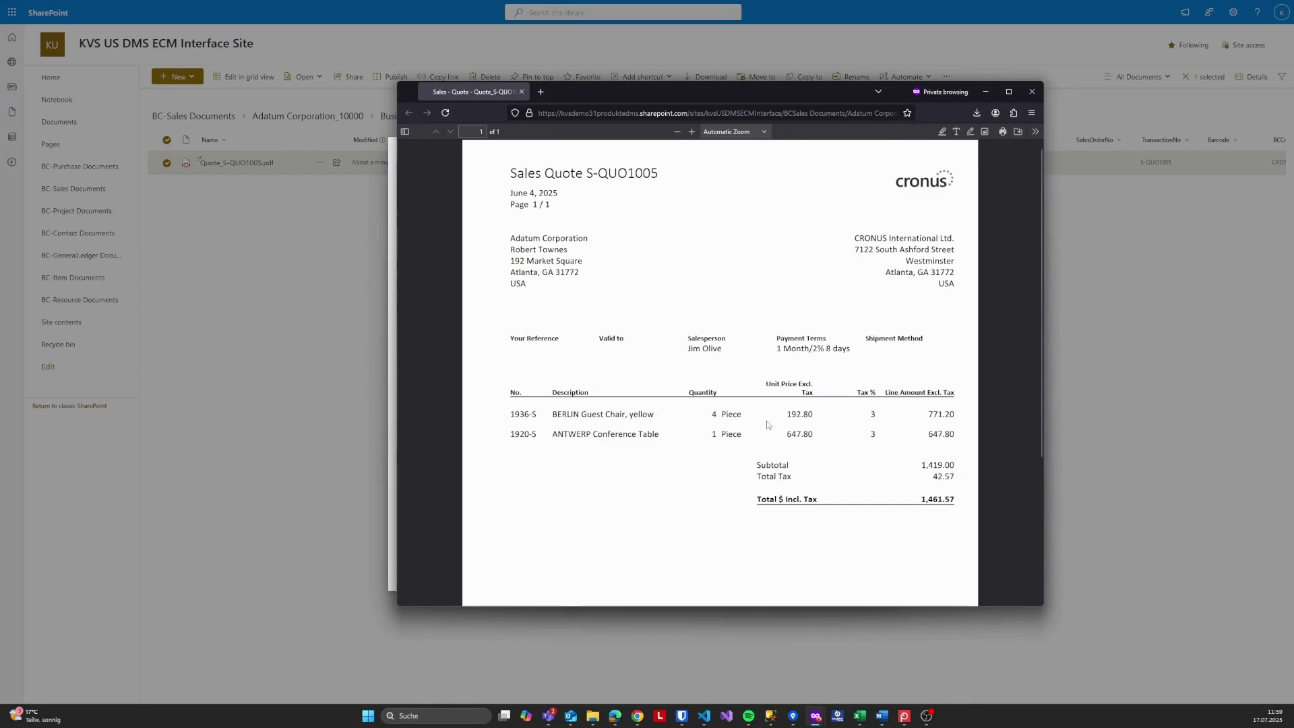
click(1032, 92)
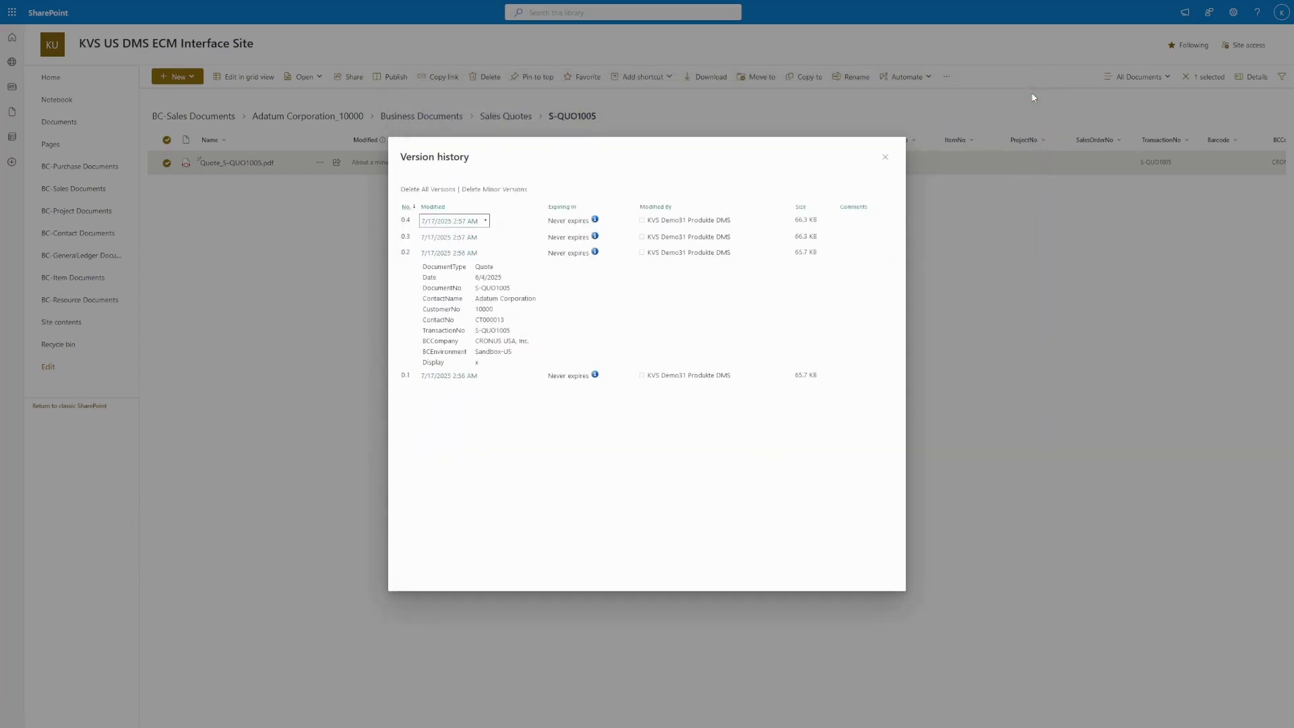